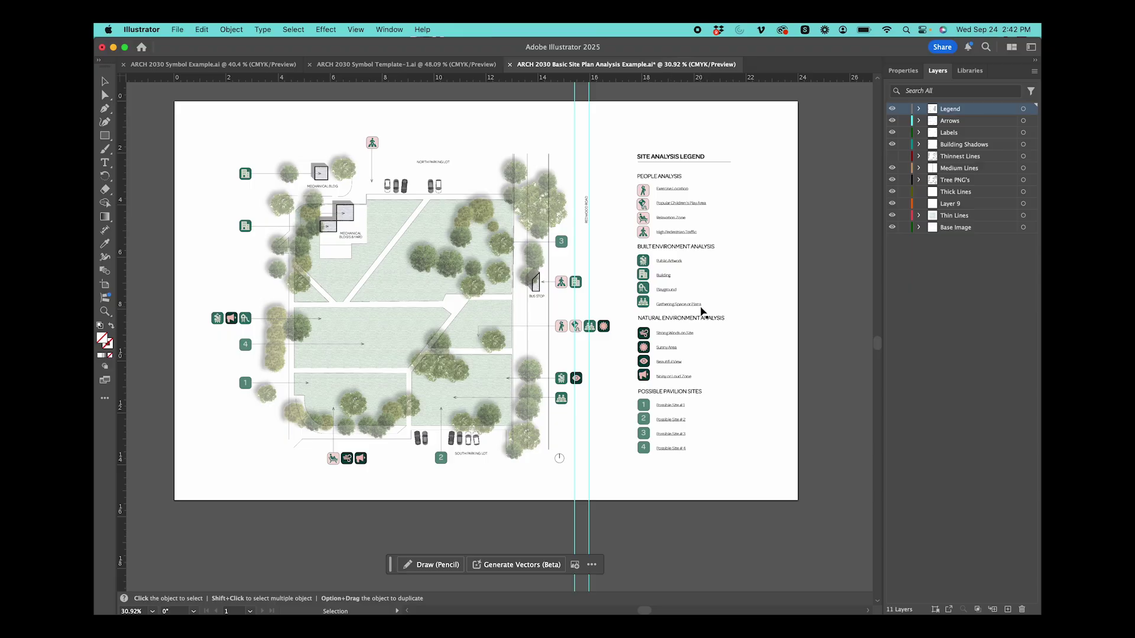
Clear the two vertical guides beside the site plan and lock every layer except Legend
scroll(701, 310, "up", 3)
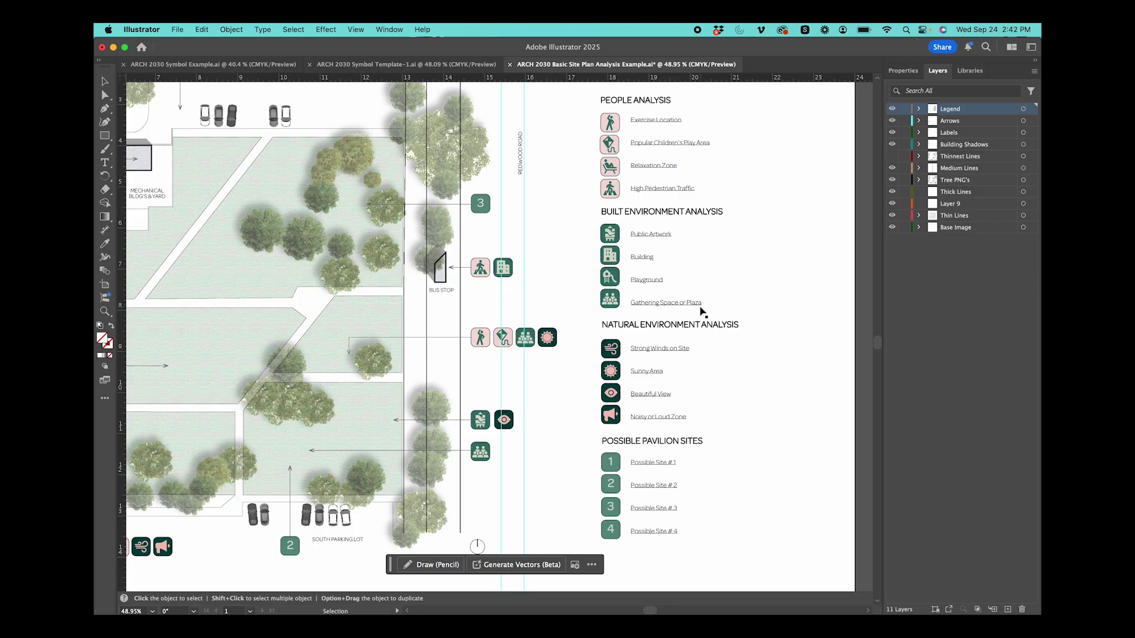
scroll(674, 393, "down", 3)
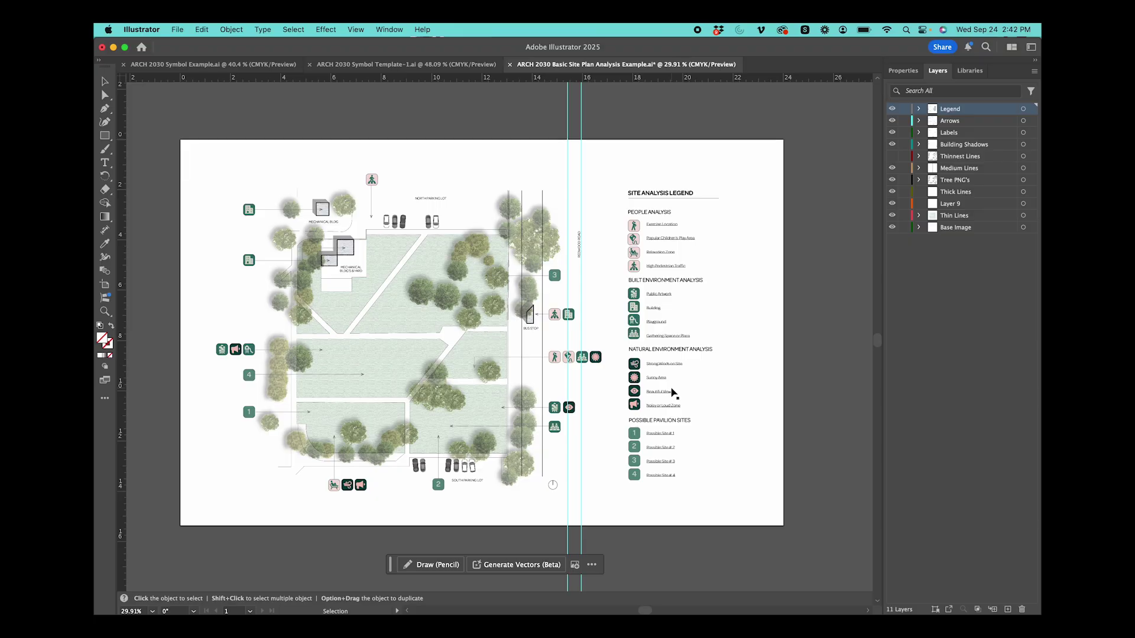
left_click(559, 128)
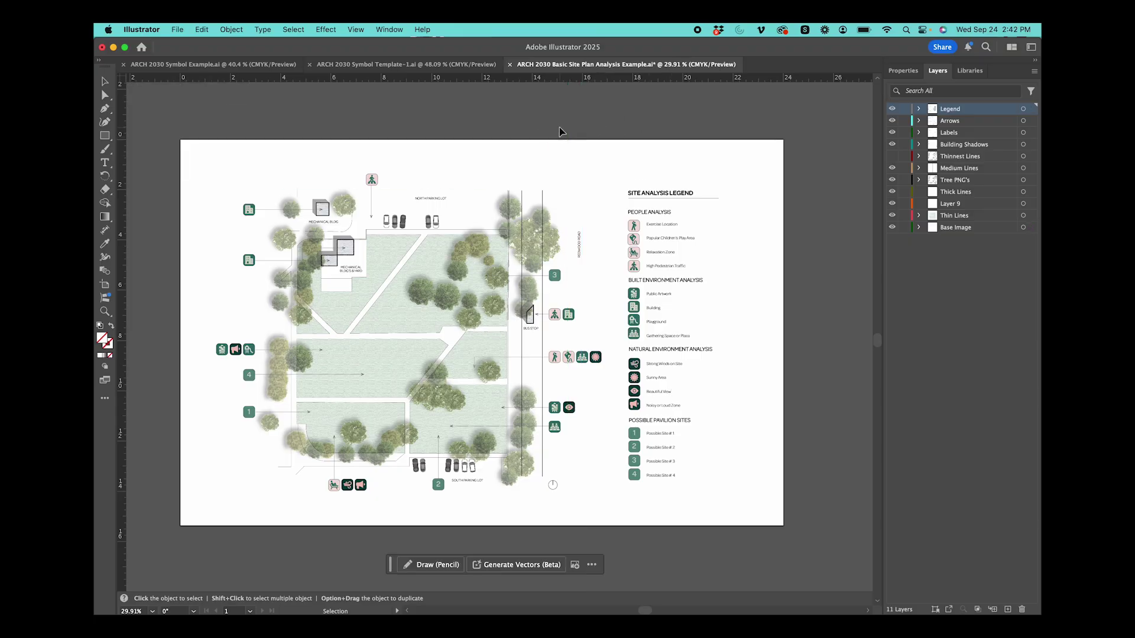
scroll(355, 341, "up", 3)
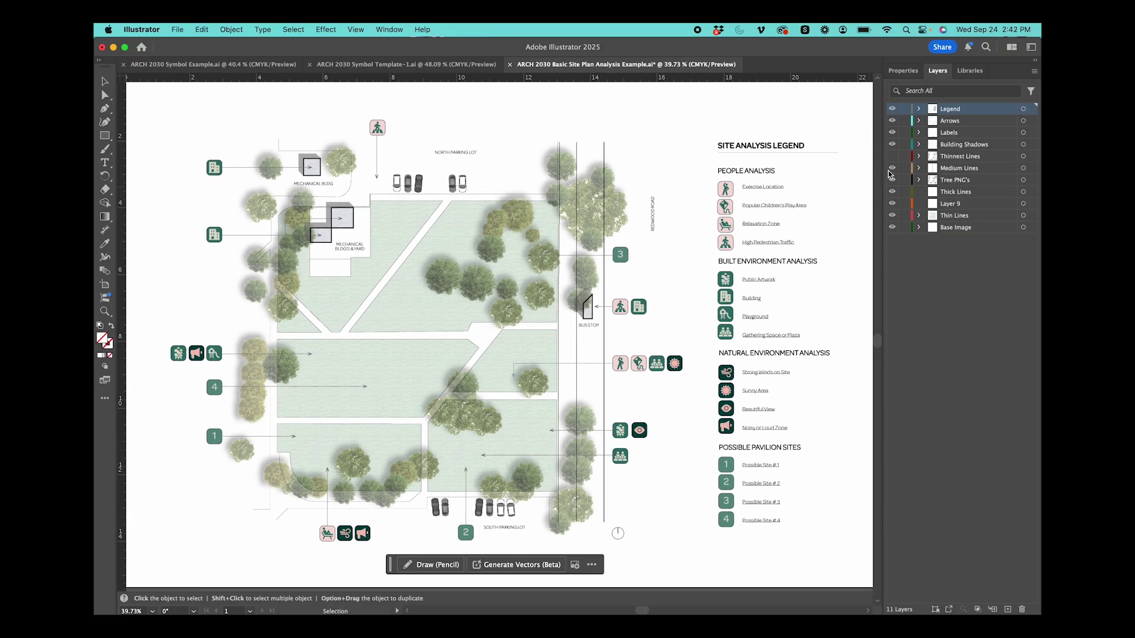
left_click_drag(903, 114, 904, 228)
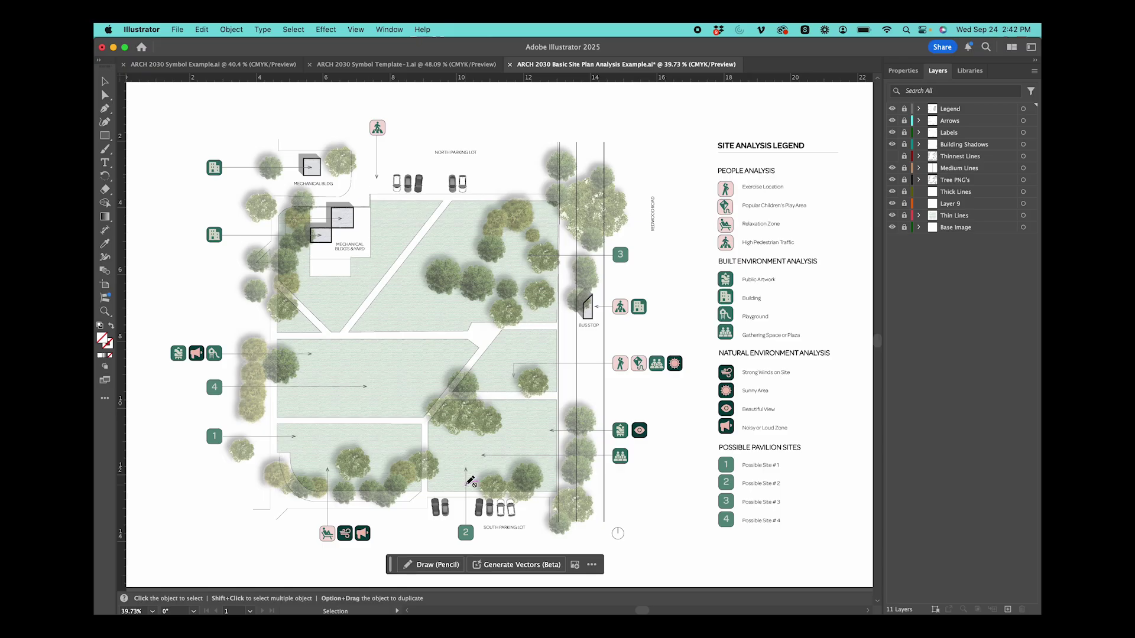
left_click(904, 110)
Examine the site plan's buildings, paths, trees and the analysis symbols placed around its edges
scroll(413, 280, "up", 5)
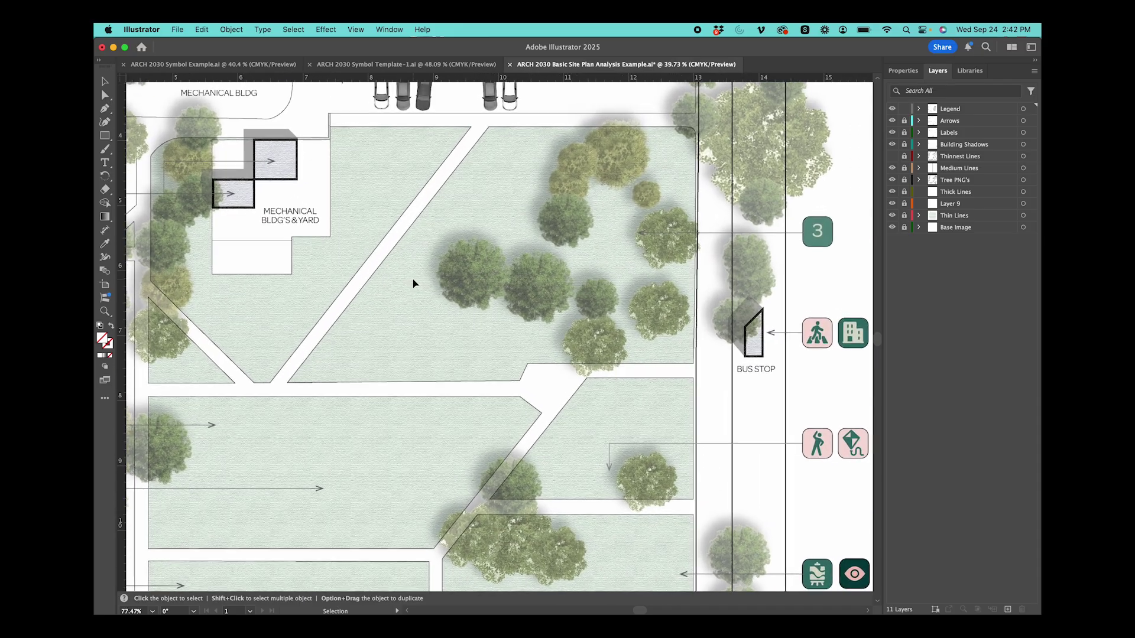
scroll(413, 280, "down", 3)
scroll(411, 279, "down", 3)
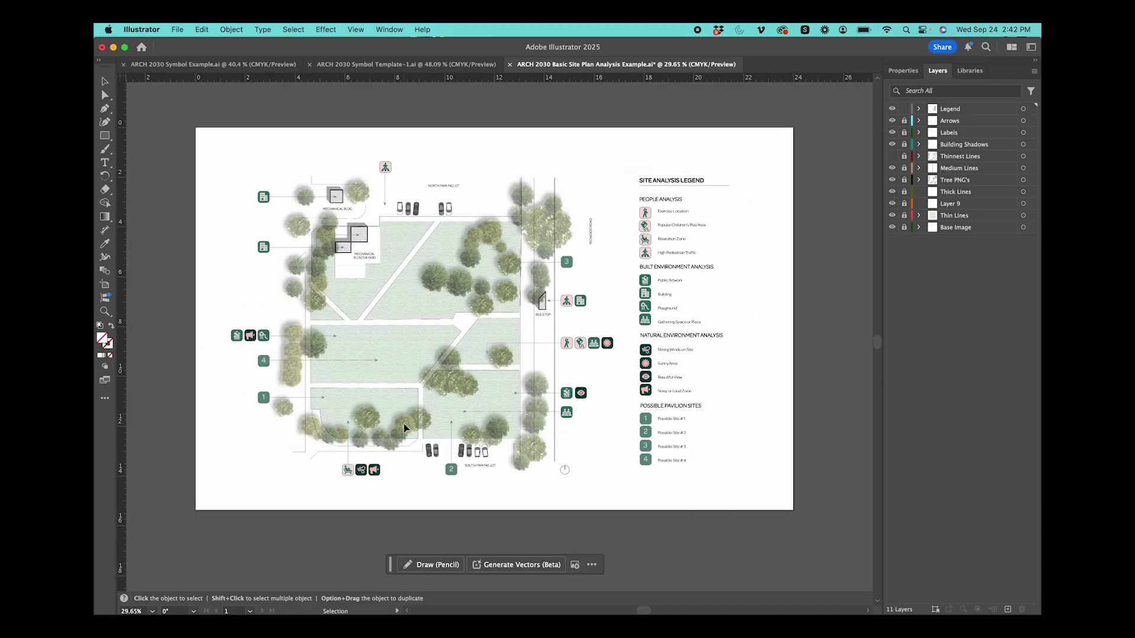
scroll(404, 427, "up", 4)
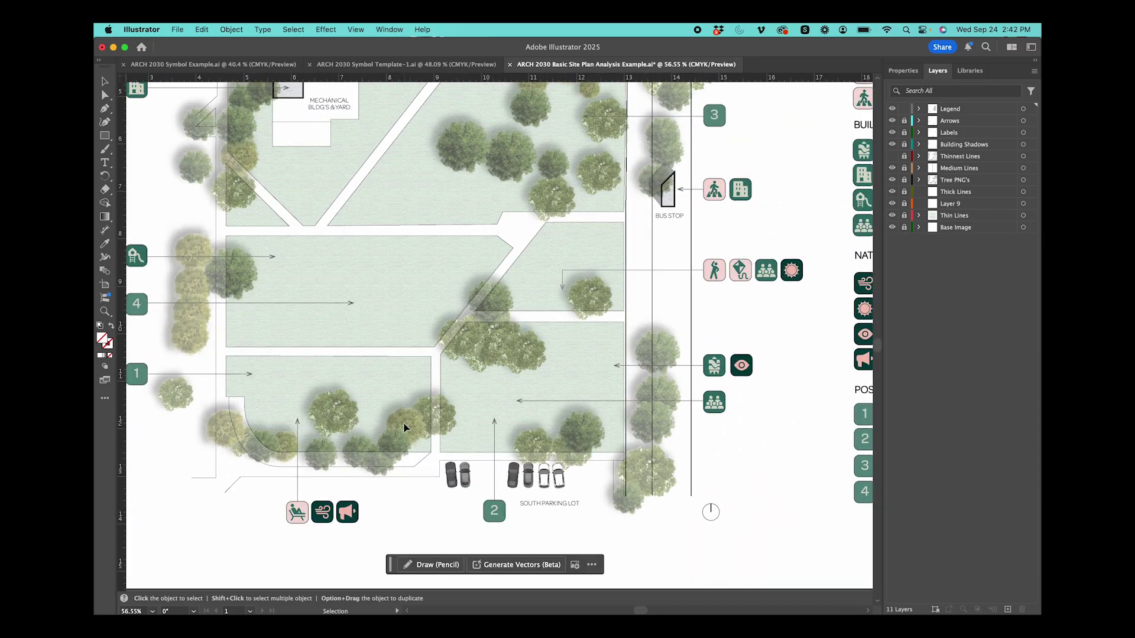
scroll(404, 427, "down", 3)
scroll(319, 282, "right", 2)
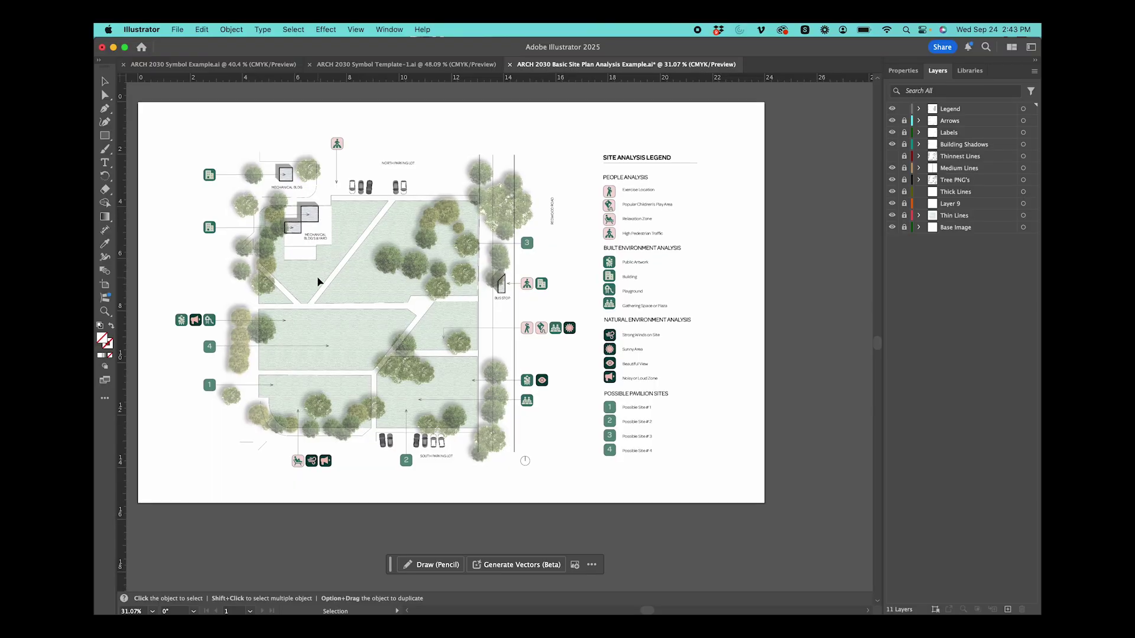
scroll(319, 282, "up", 3)
scroll(510, 255, "right", 2)
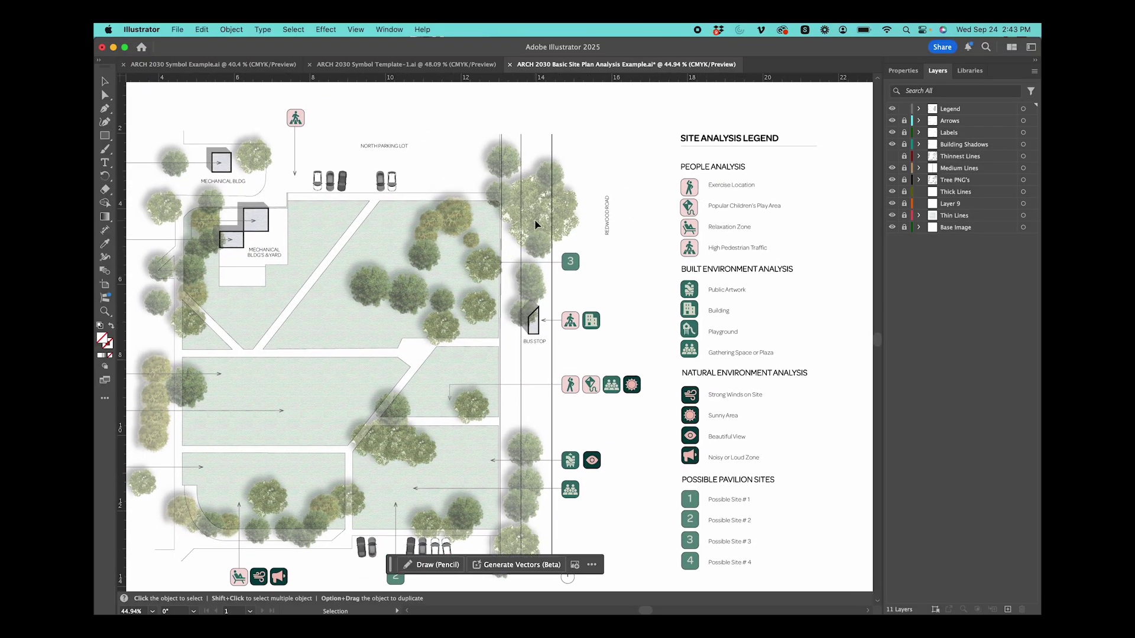
scroll(535, 225, "down", 2)
scroll(535, 225, "left", 1)
scroll(489, 230, "down", 2)
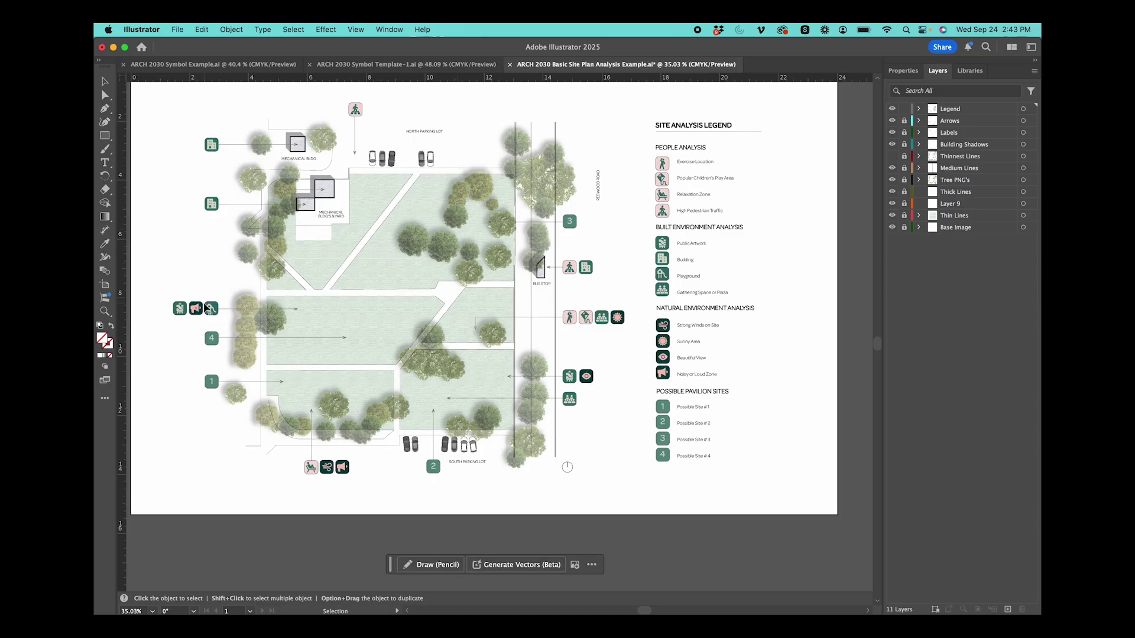
scroll(203, 305, "up", 4)
scroll(203, 304, "down", 4)
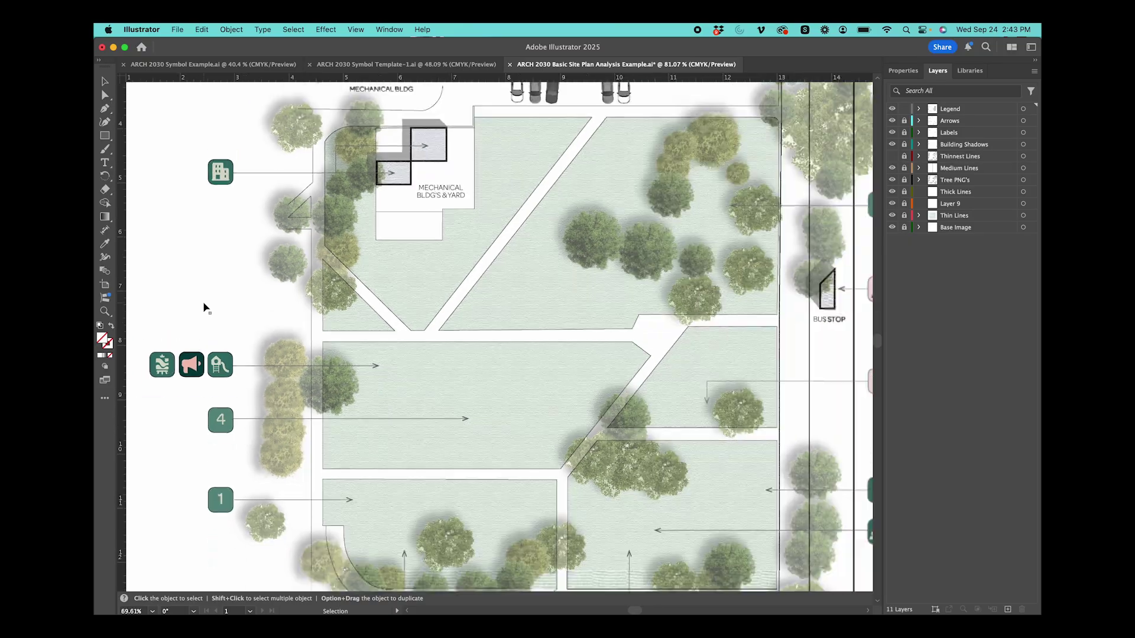
Examine the site analysis legend's categories, symbols and labels, from People Analysis down to Possible Pavilion Sites
scroll(612, 288, "right", 2)
scroll(792, 233, "up", 4)
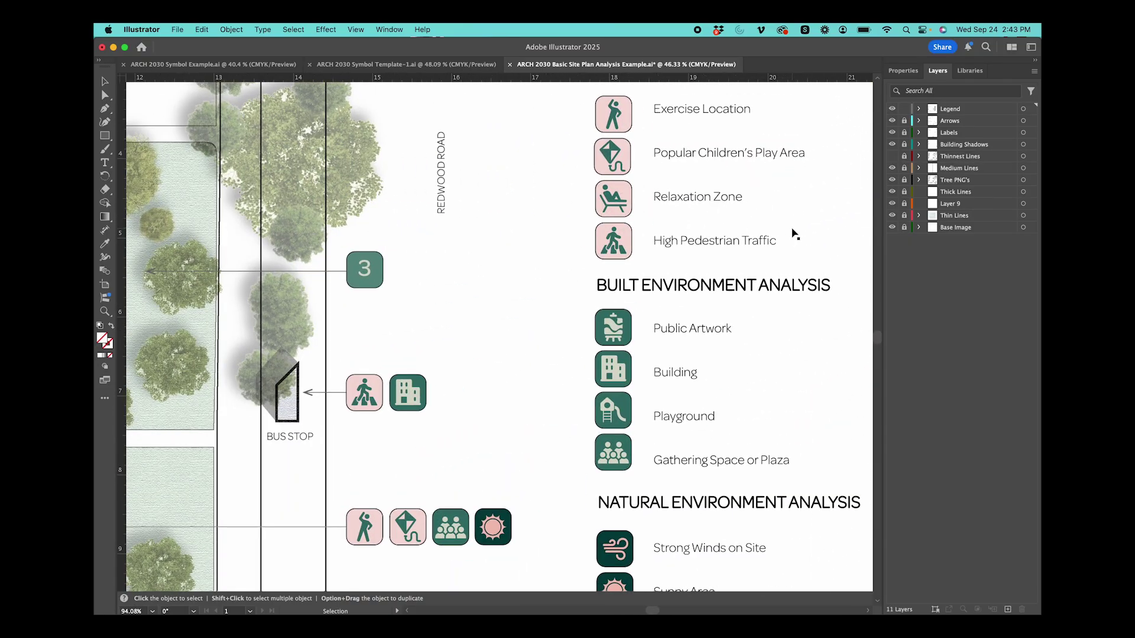
scroll(674, 265, "right", 2)
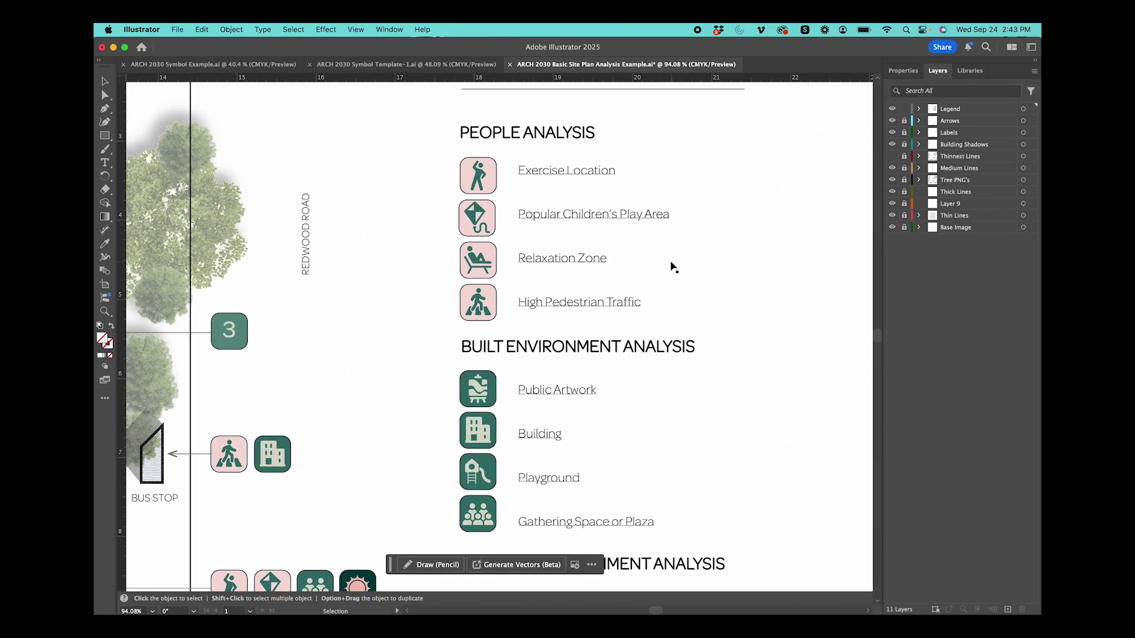
scroll(674, 267, "down", 3)
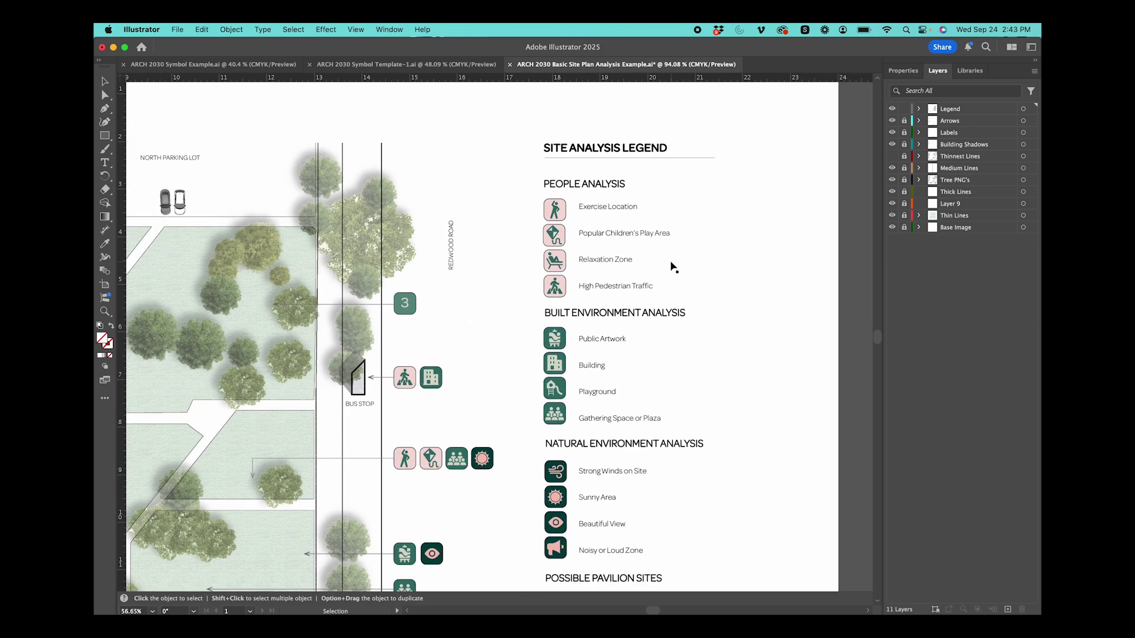
scroll(698, 268, "down", 2)
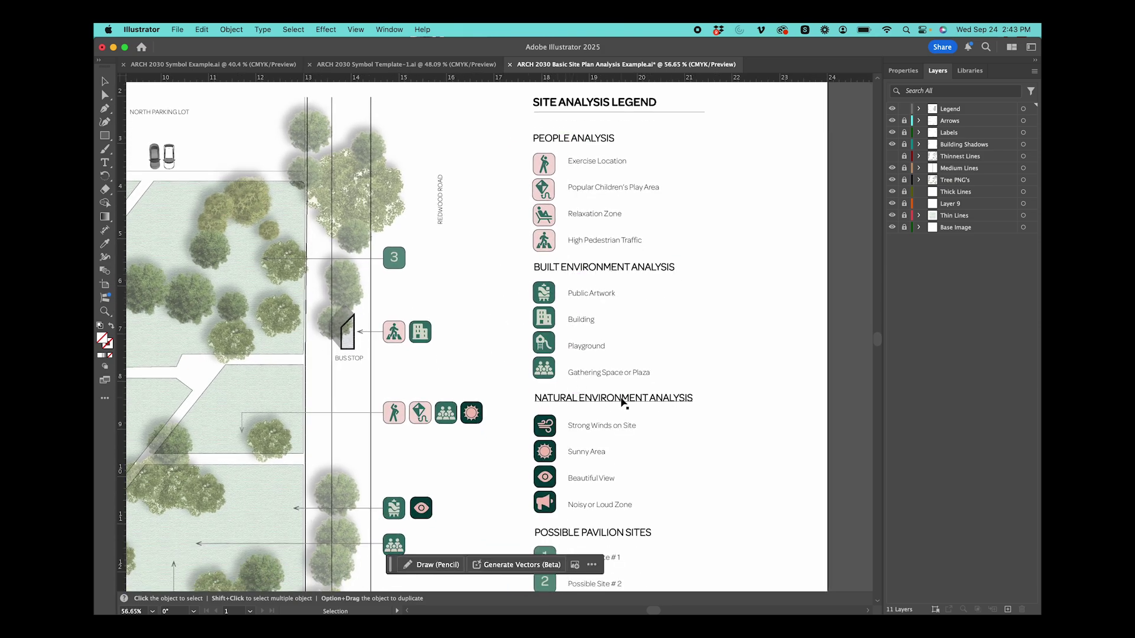
scroll(623, 403, "down", 3)
scroll(623, 404, "left", 1)
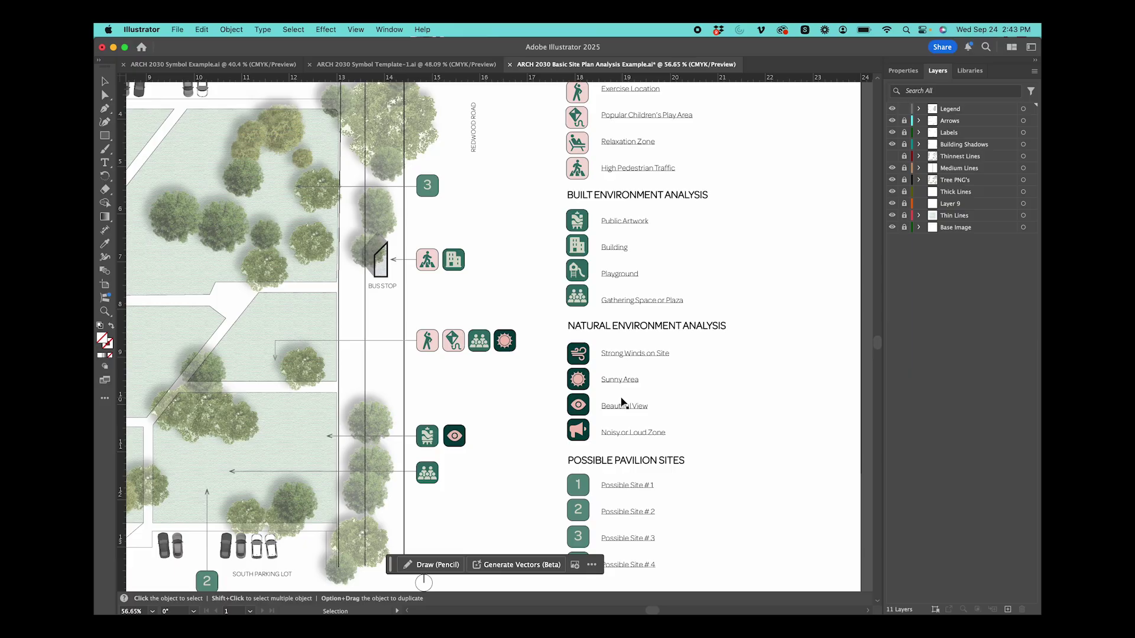
scroll(623, 403, "down", 3)
scroll(476, 418, "up", 4)
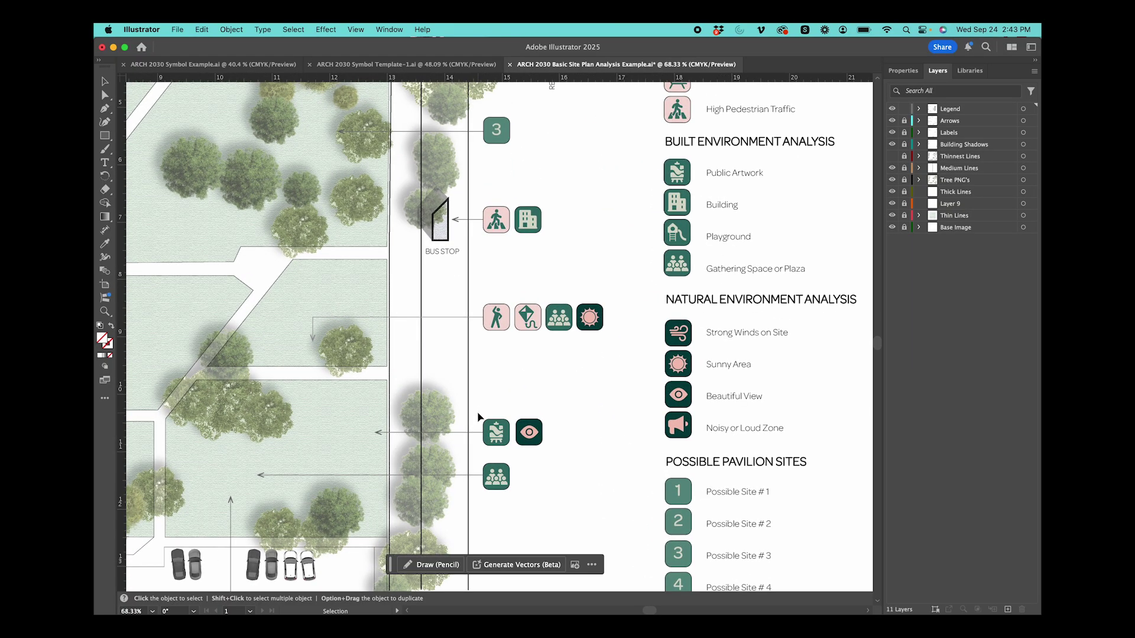
Examine how arrows link the symbols to areas of the site plan, and look closely at the lawn texture
scroll(478, 416, "down", 4)
scroll(478, 416, "left", 10)
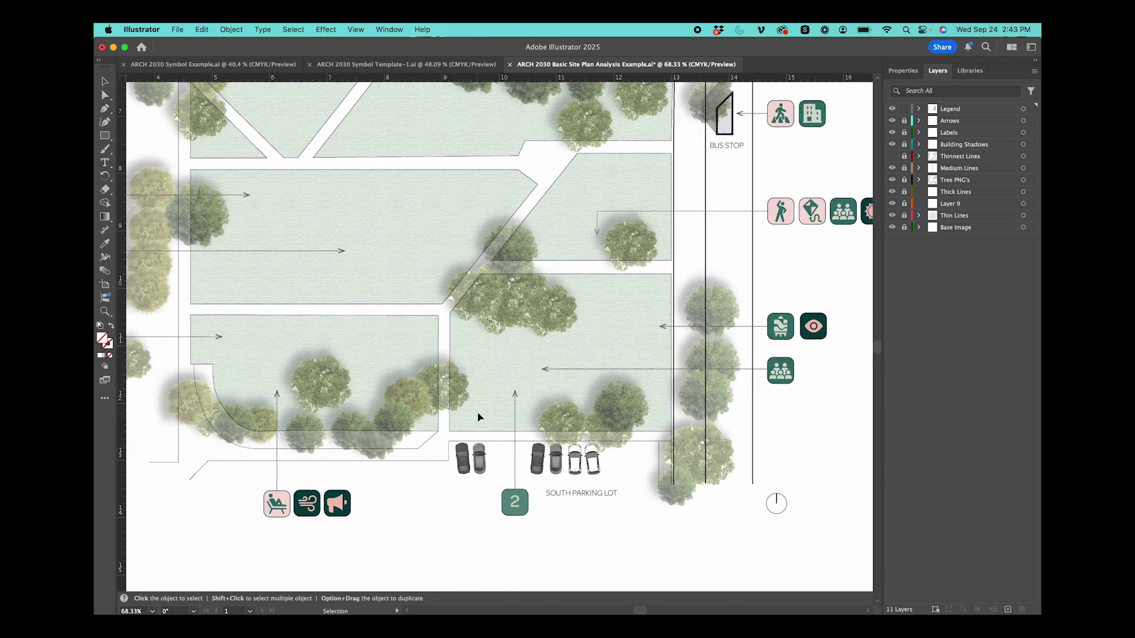
scroll(478, 417, "left", 3)
scroll(478, 417, "down", 3)
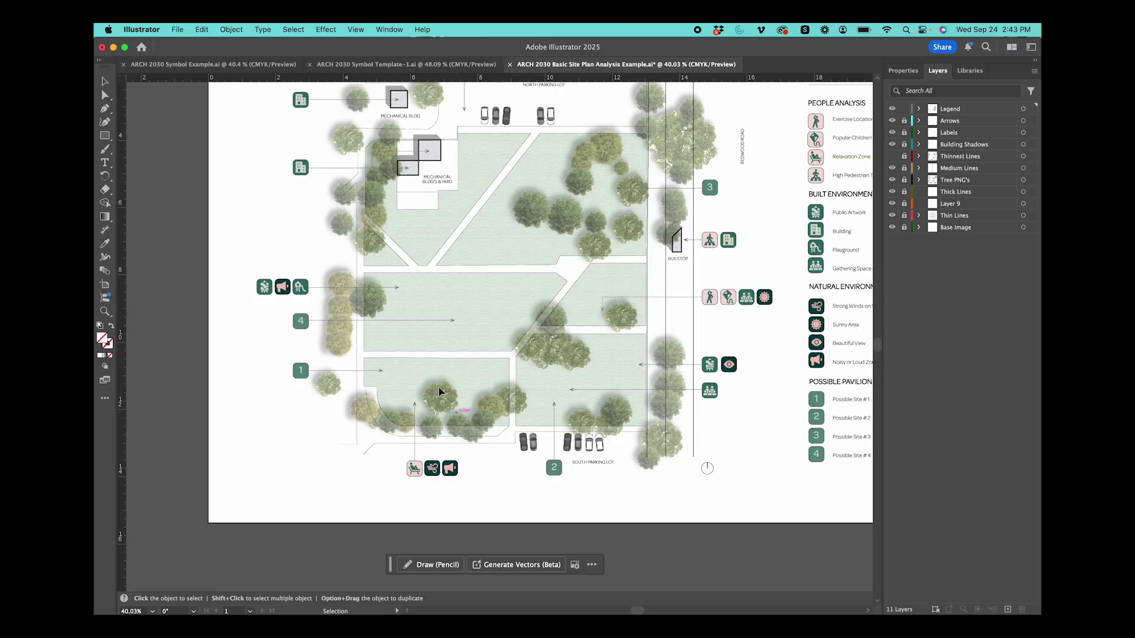
scroll(600, 361, "up", 3)
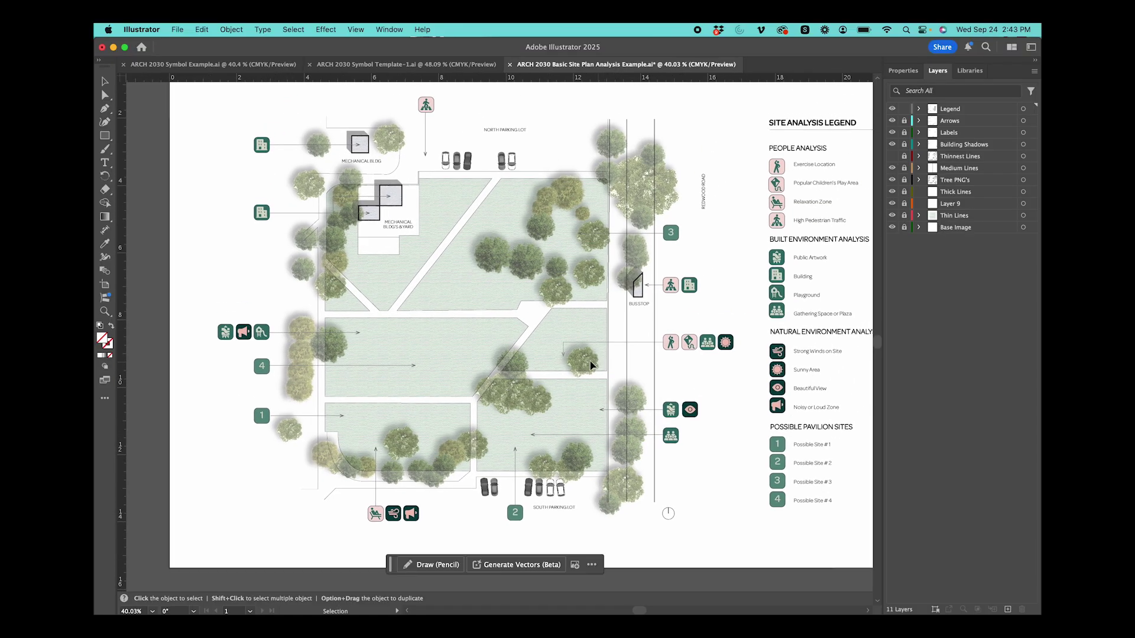
scroll(483, 260, "down", 1)
scroll(491, 238, "up", 1)
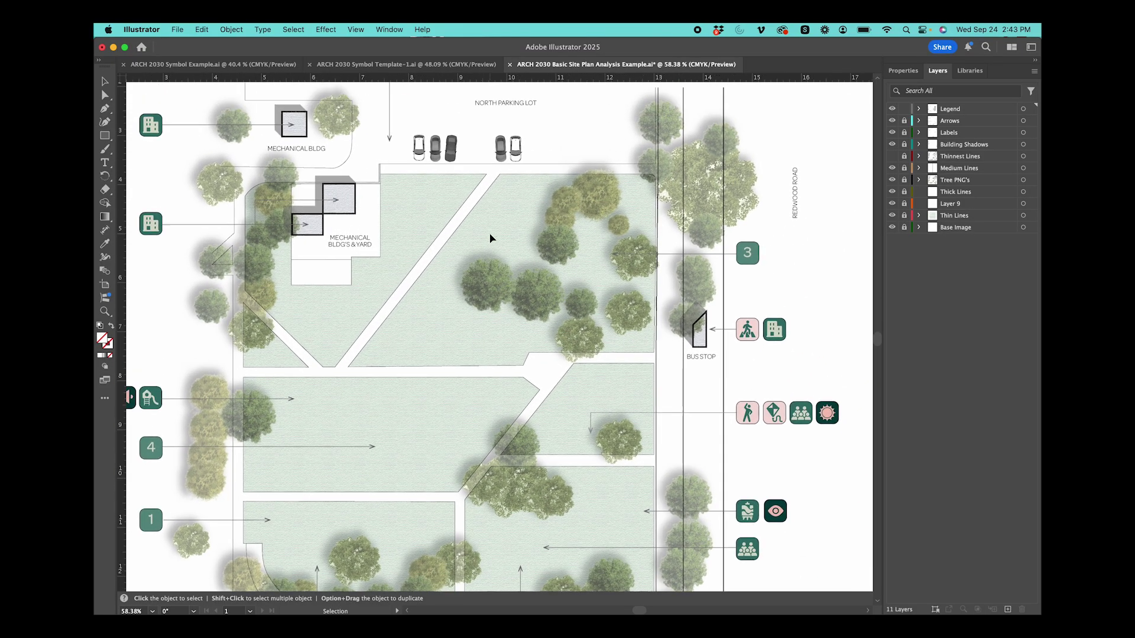
scroll(424, 213, "up", 4)
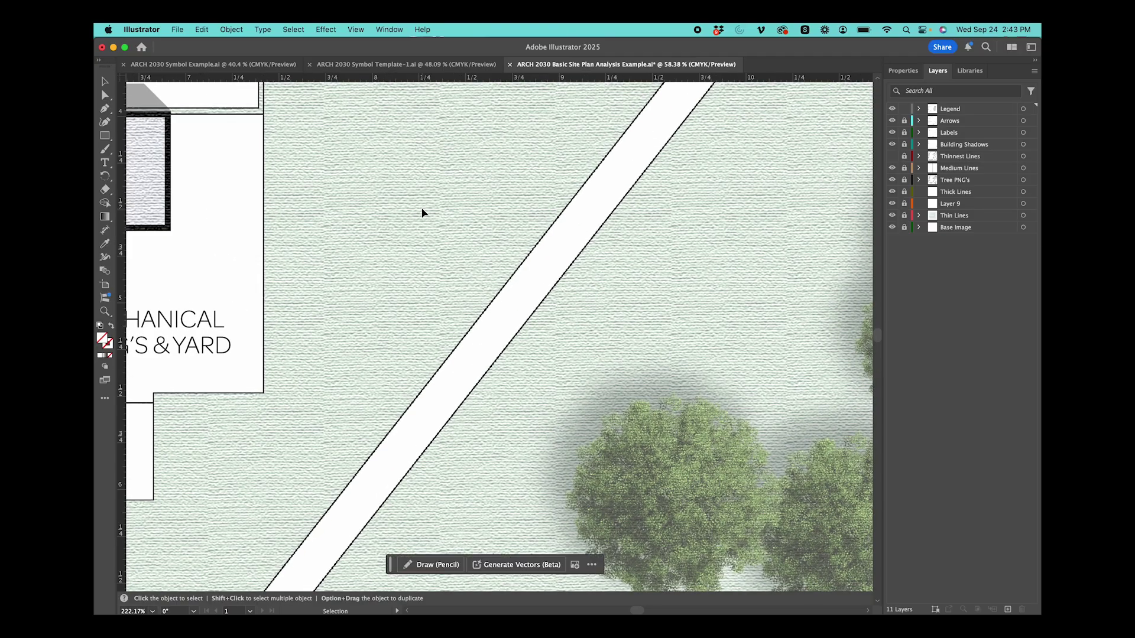
scroll(423, 213, "down", 4)
scroll(423, 213, "down", 4)
scroll(688, 142, "up", 3)
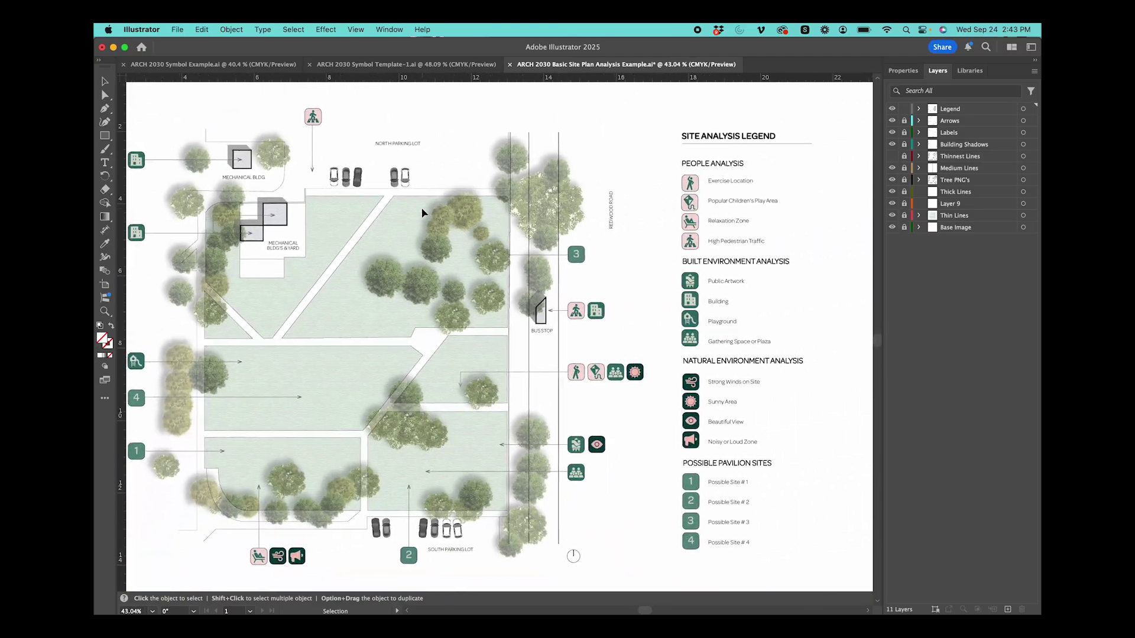
Compare the legend's symbol groups with the matching symbols and numbered pavilion sites on the plan
scroll(687, 142, "up", 2)
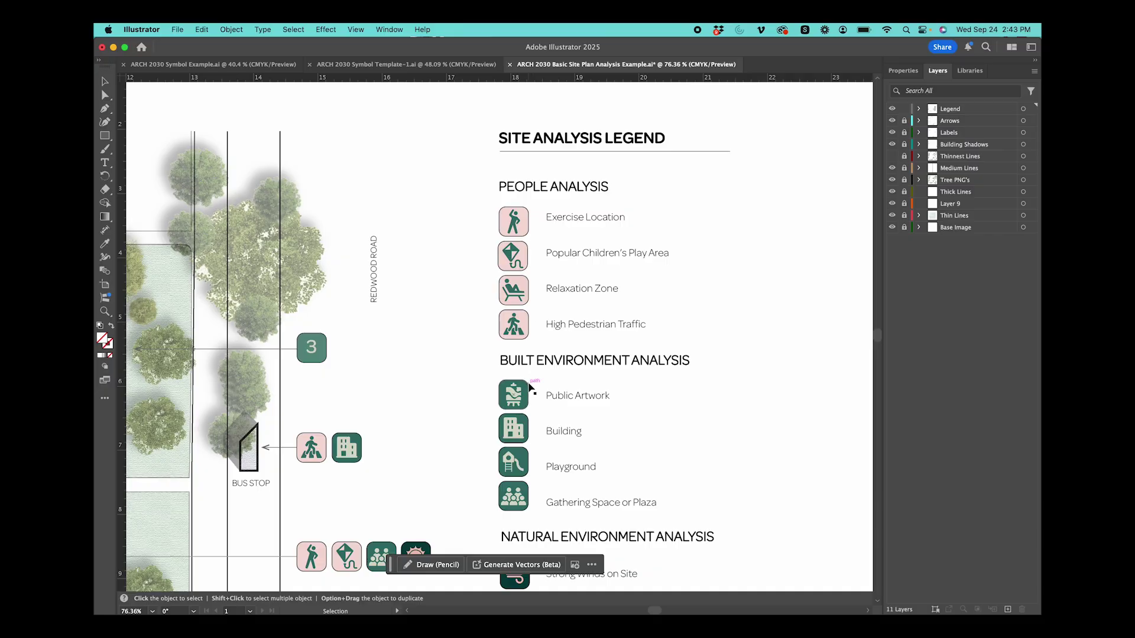
scroll(530, 391, "down", 2)
scroll(530, 390, "down", 5)
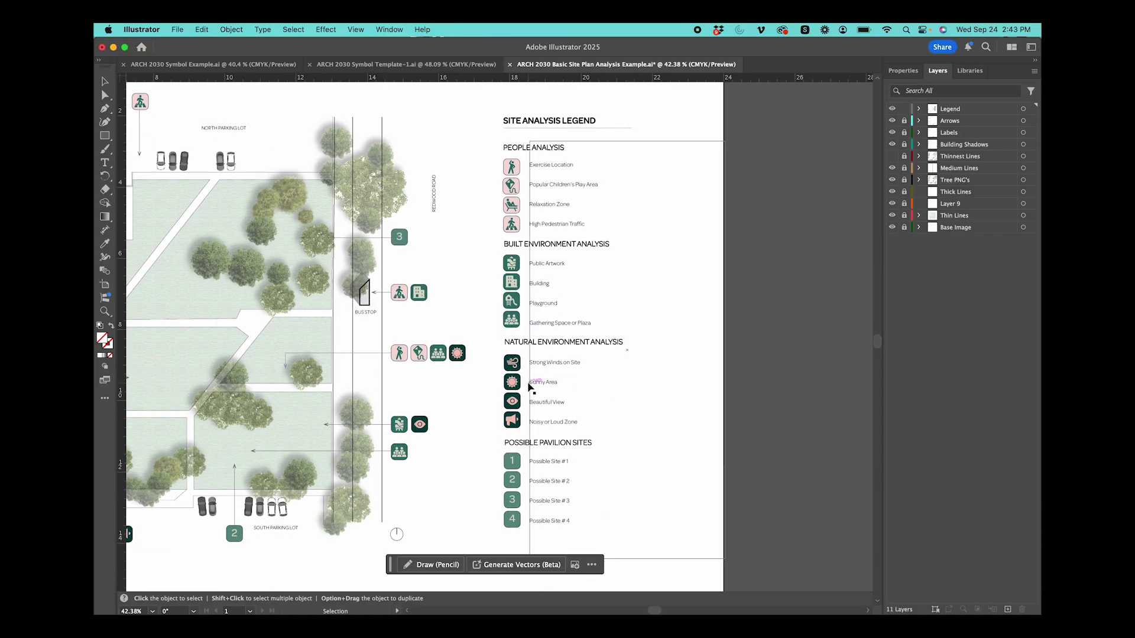
scroll(531, 387, "down", 1)
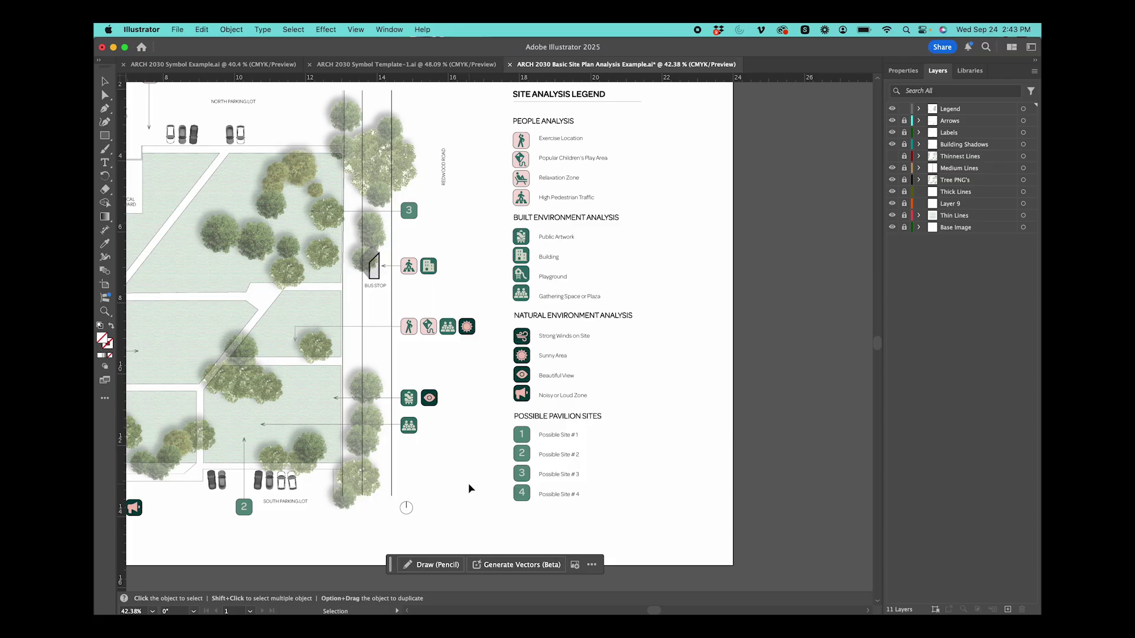
scroll(470, 488, "down", 2)
scroll(468, 488, "up", 3)
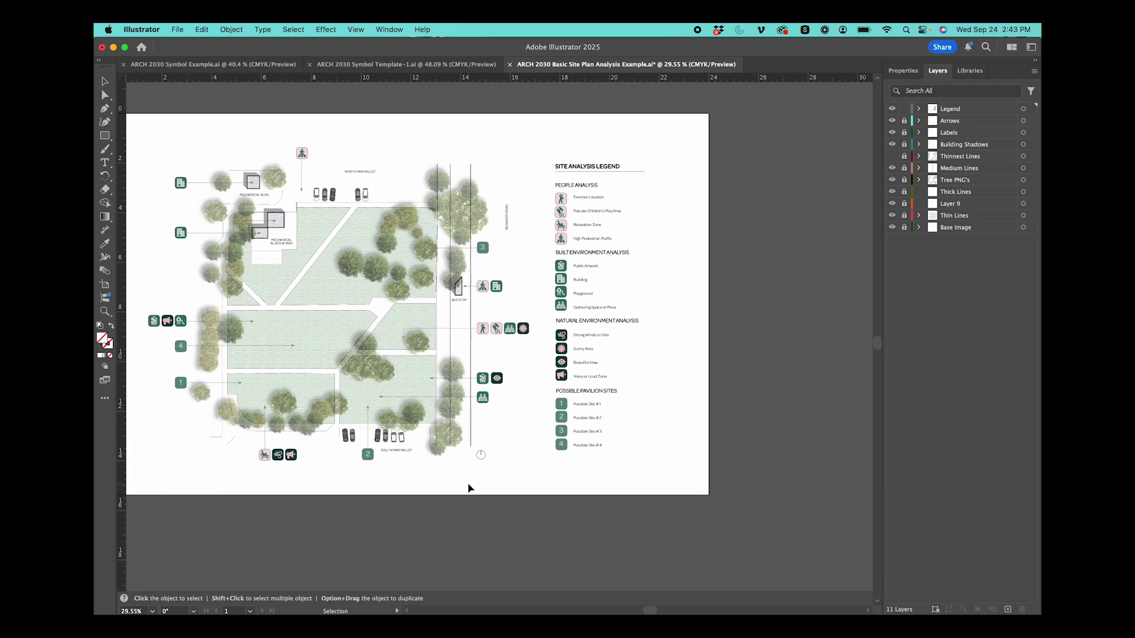
scroll(417, 391, "up", 2)
scroll(417, 390, "left", 5)
scroll(417, 390, "up", 1)
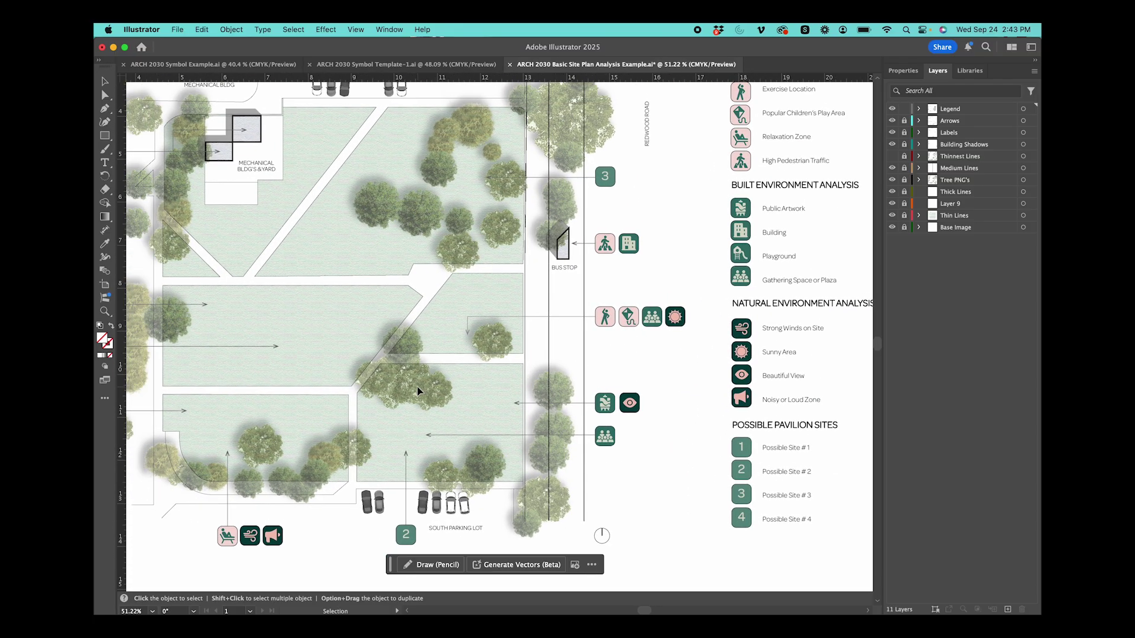
scroll(418, 390, "down", 2)
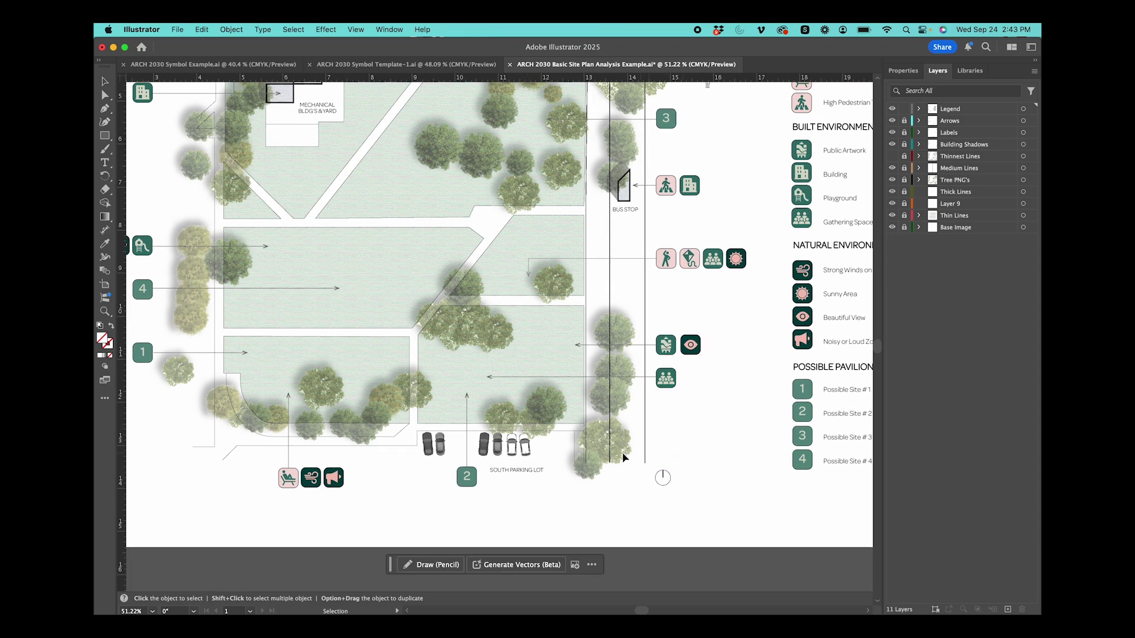
scroll(621, 456, "down", 2)
scroll(489, 380, "up", 2)
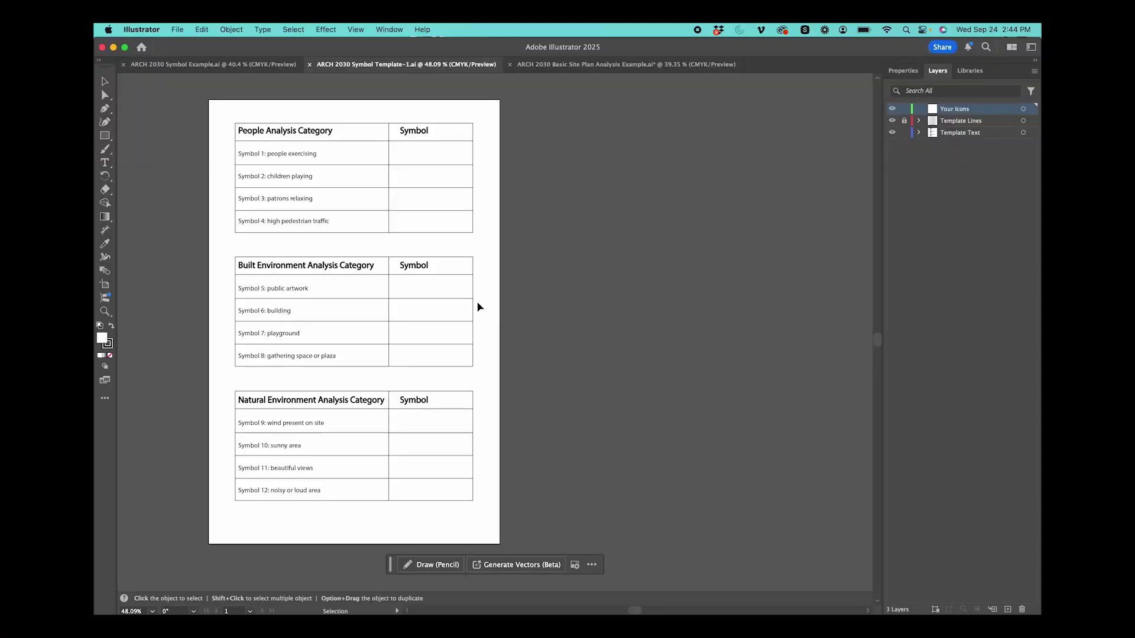
Review the symbol template's People, Built Environment and Natural Environment Analysis tables and the symbol required in each row
scroll(428, 235, "up", 5)
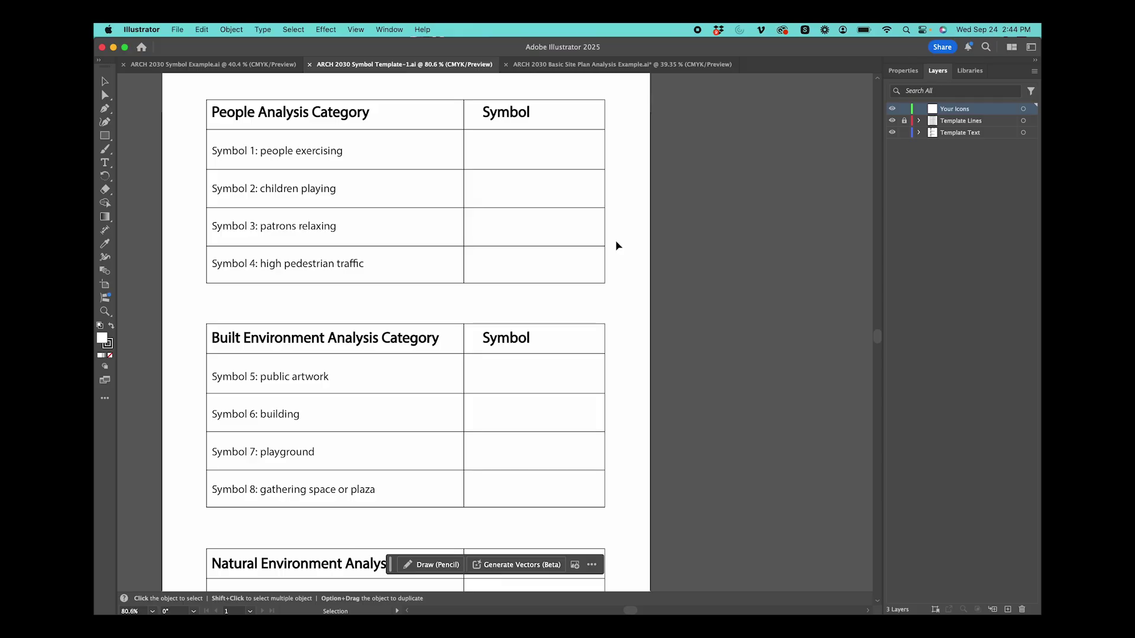
scroll(616, 246, "down", 4)
scroll(615, 240, "down", 4)
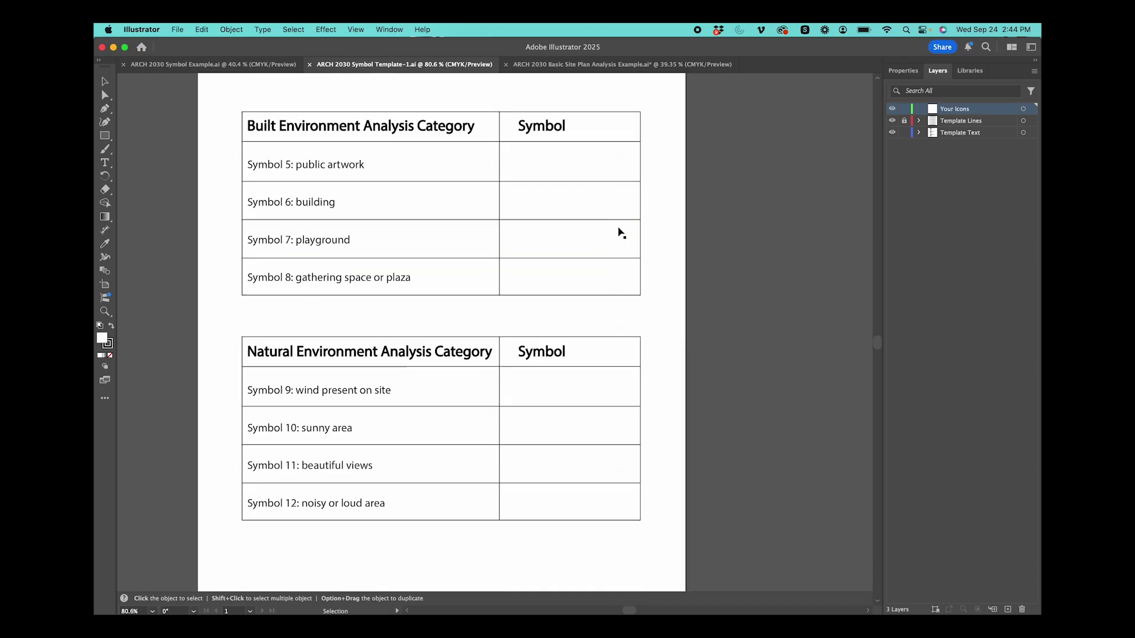
scroll(618, 231, "up", 7)
scroll(619, 232, "up", 3)
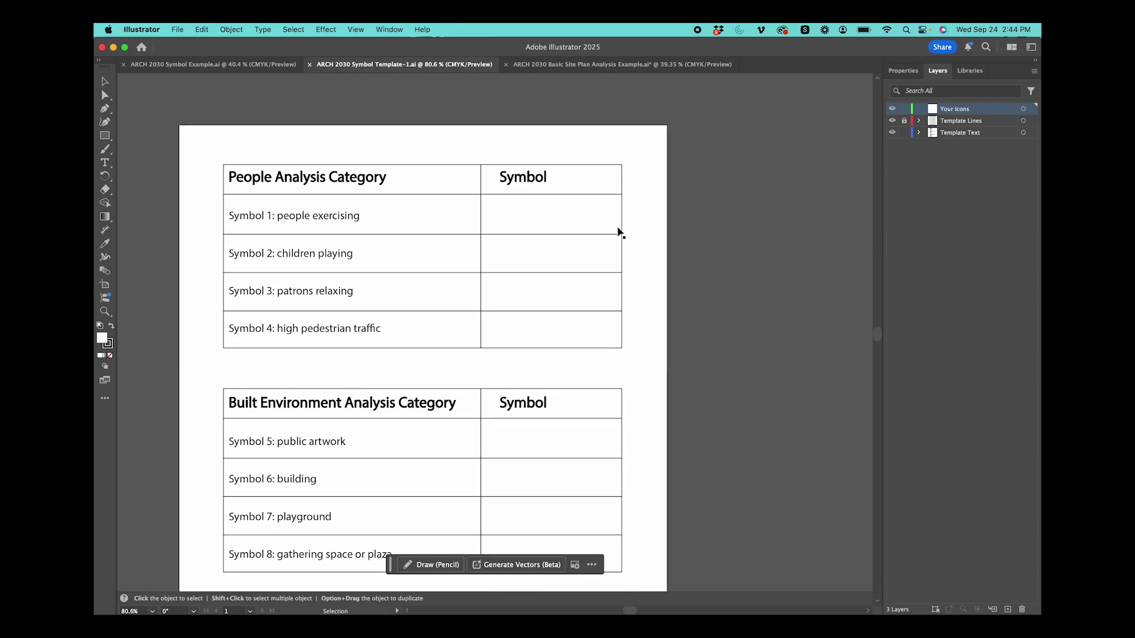
scroll(618, 232, "down", 4)
scroll(618, 232, "down", 1)
scroll(451, 374, "down", 1)
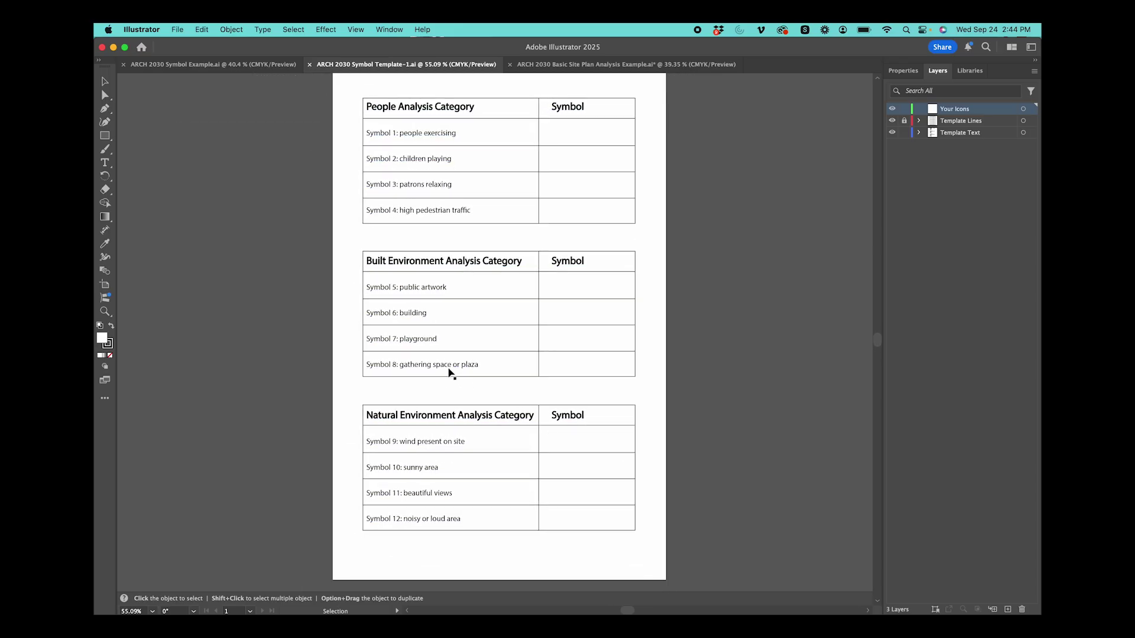
Read through the symbol template's rows, from people exercising down to noisy or loud area, and their blank symbol cells
scroll(464, 284, "up", 1)
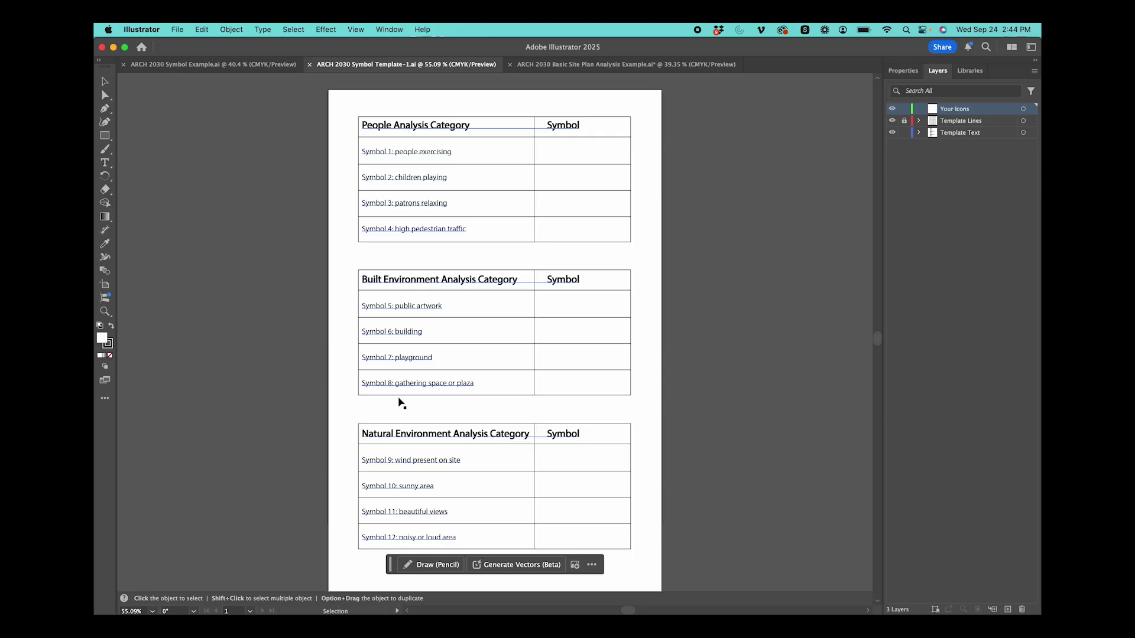
scroll(517, 179, "up", 5)
scroll(517, 181, "down", 1)
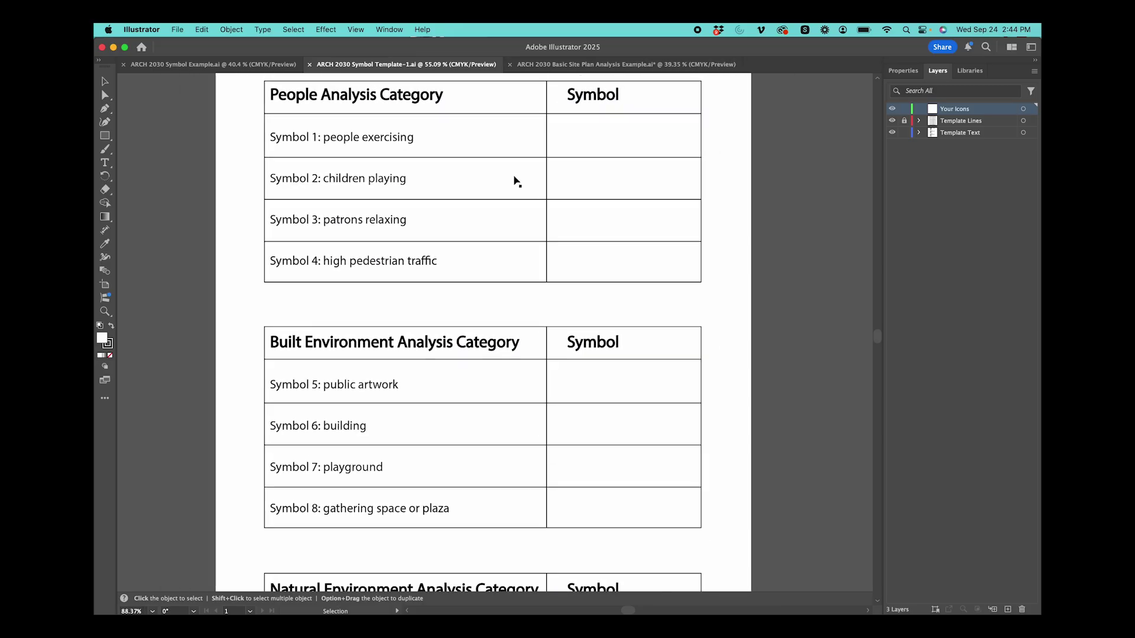
scroll(517, 181, "down", 1)
scroll(517, 181, "down", 5)
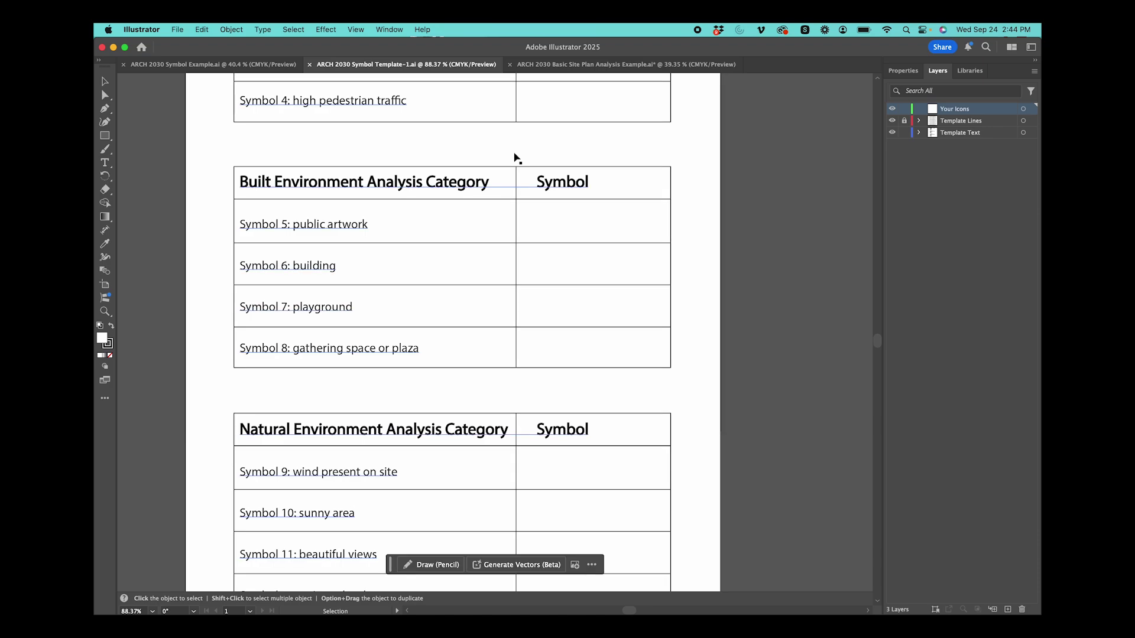
scroll(516, 158, "down", 1)
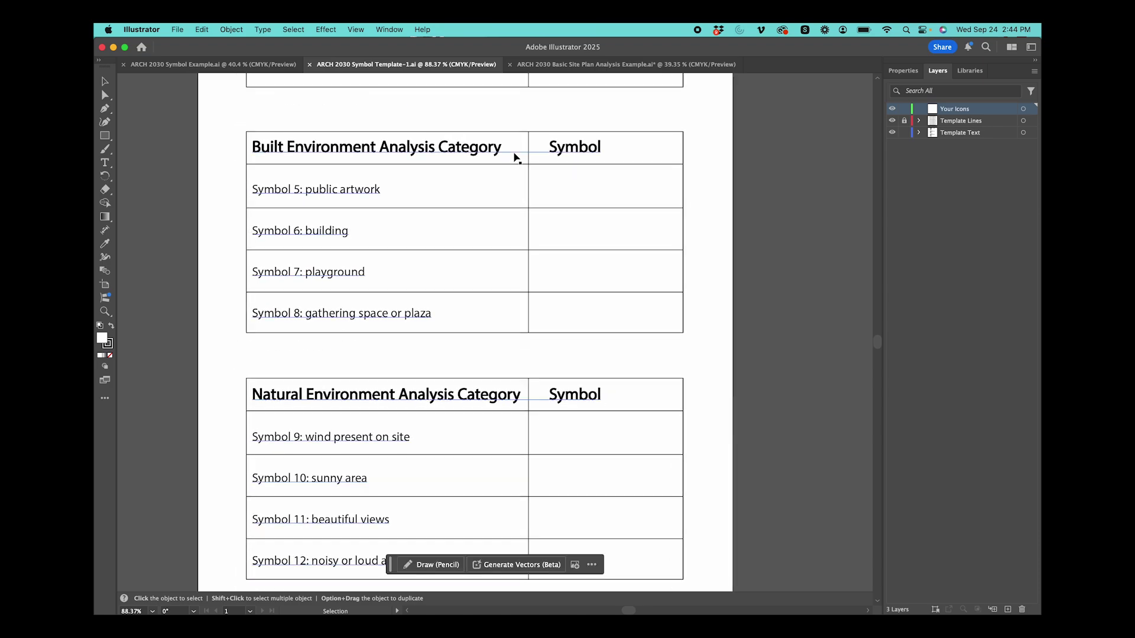
scroll(514, 156, "down", 1)
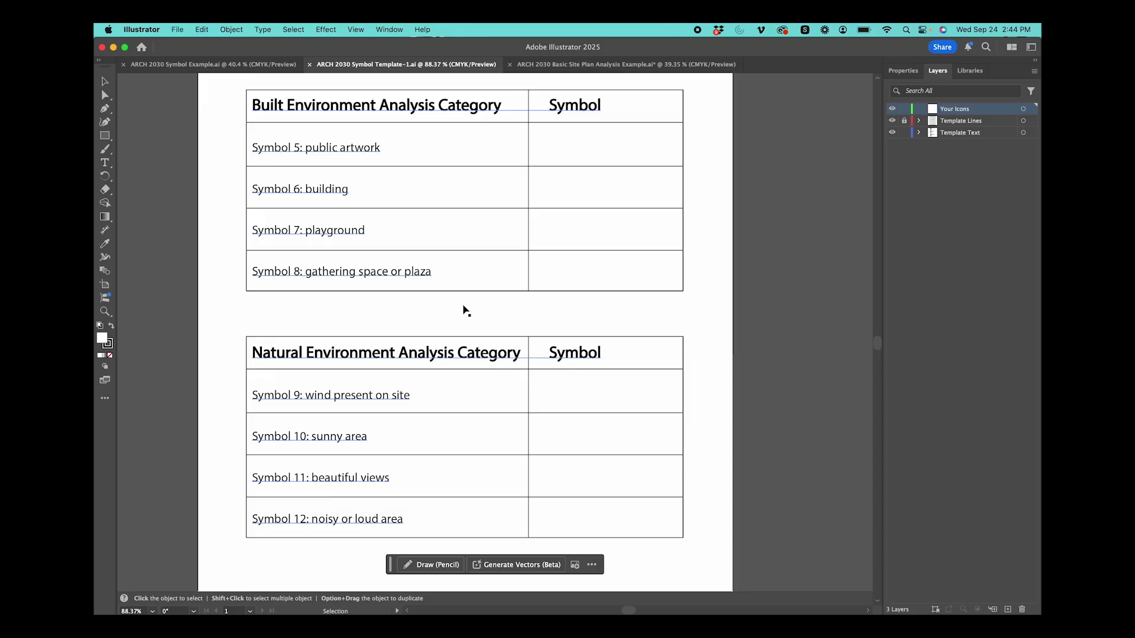
scroll(467, 312, "down", 2)
scroll(466, 311, "up", 3)
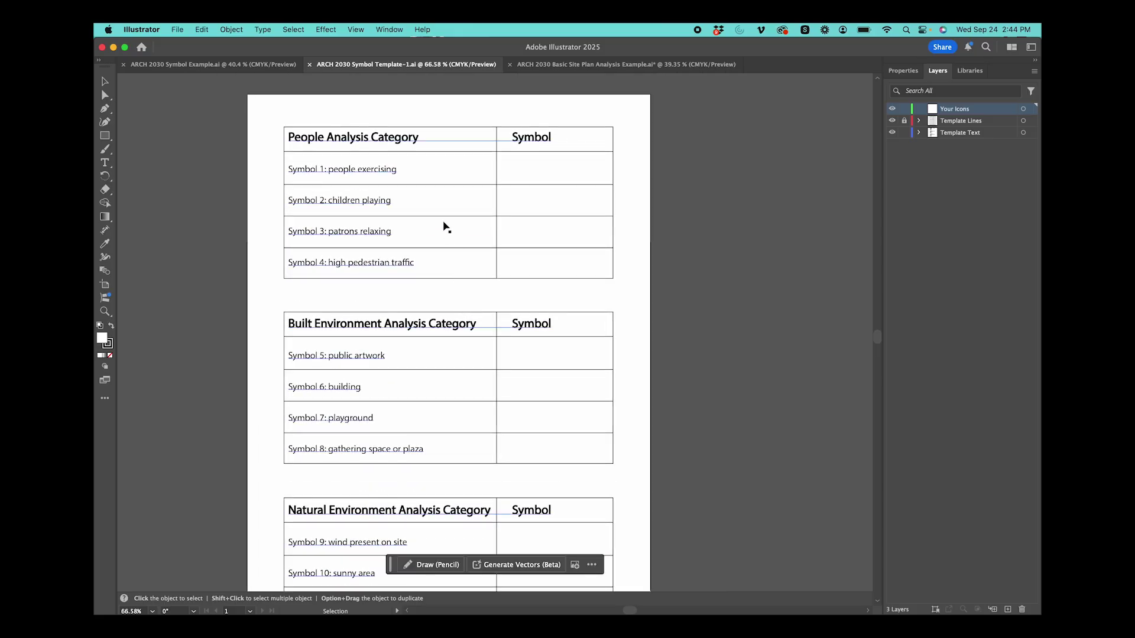
scroll(397, 298, "up", 3)
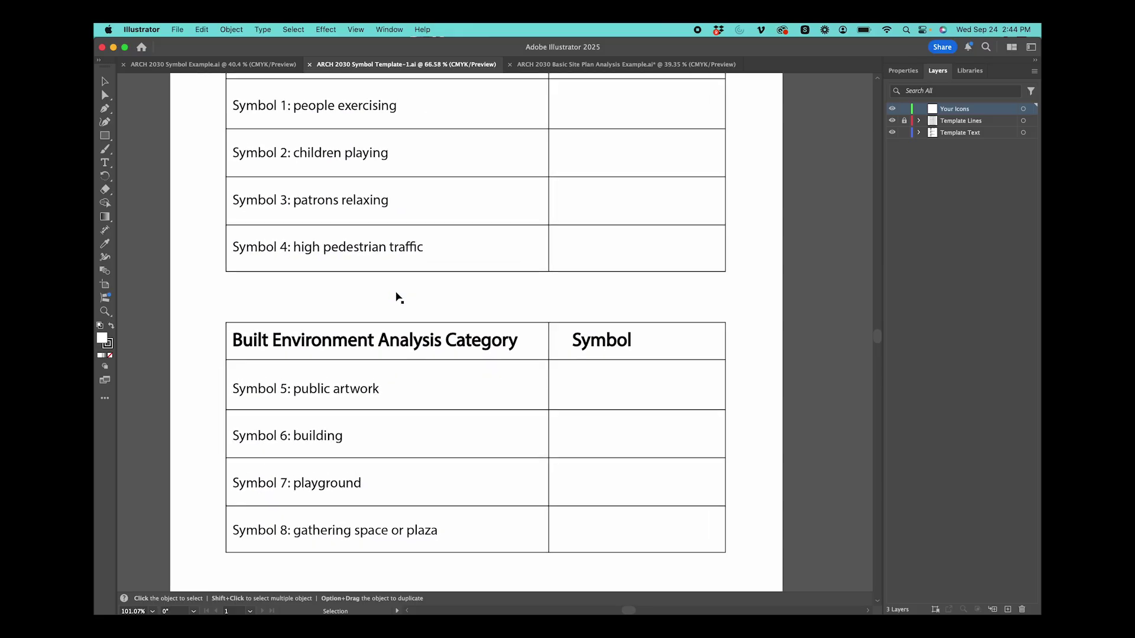
Examine the People Analysis symbols up close in the example site plan's legend, from Exercise Location to High Pedestrian Traffic
left_click(545, 64)
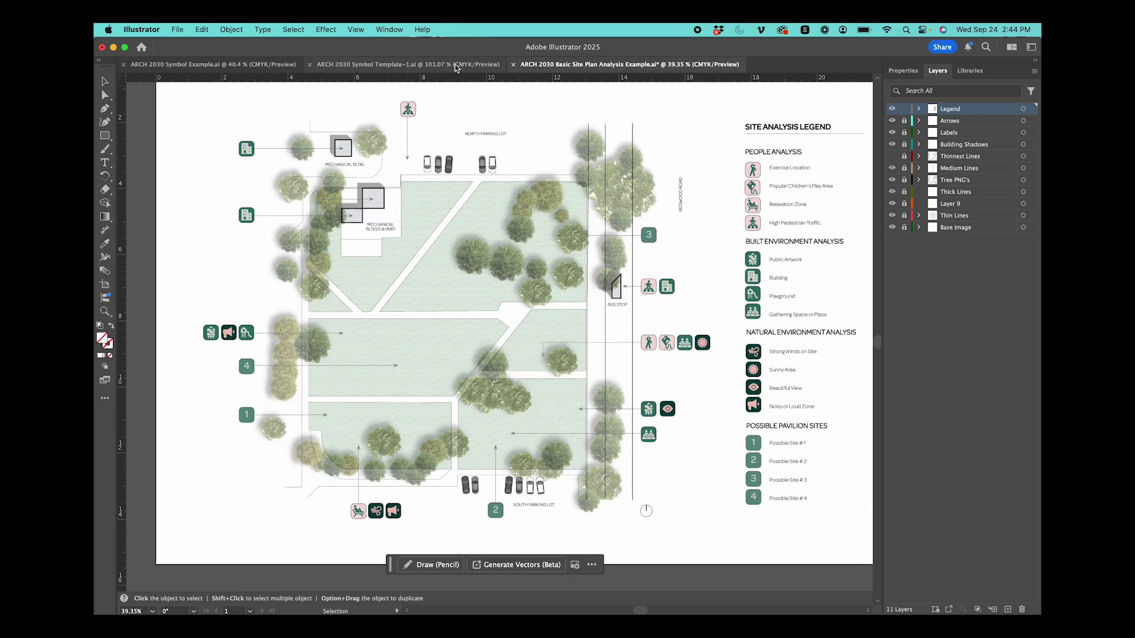
scroll(662, 222, "up", 5)
scroll(662, 222, "up", 4)
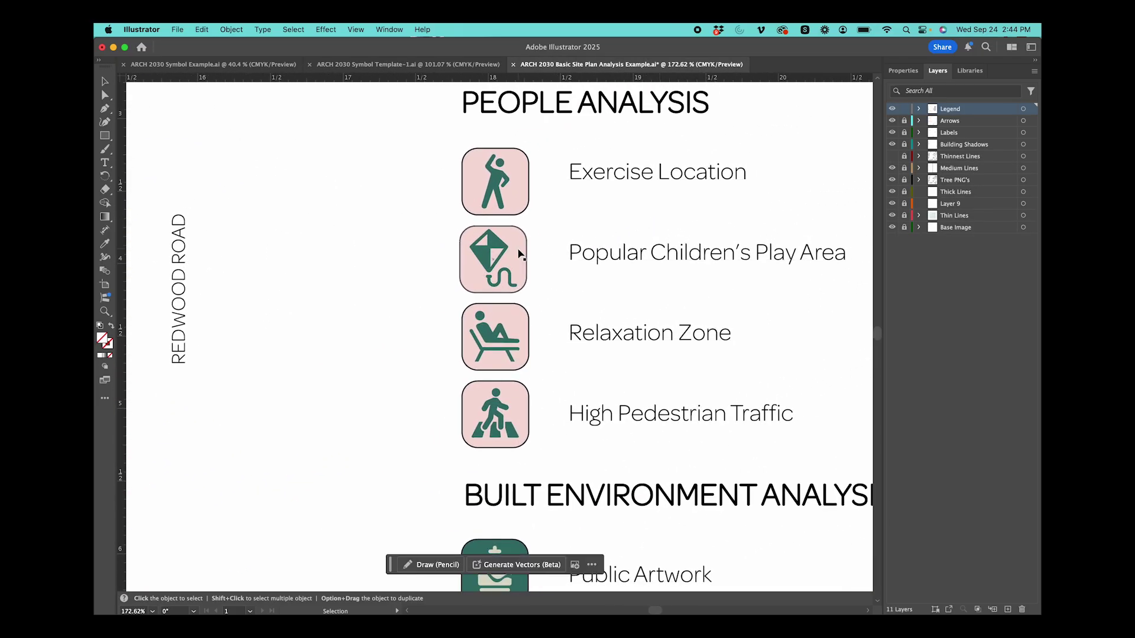
scroll(523, 253, "down", 5)
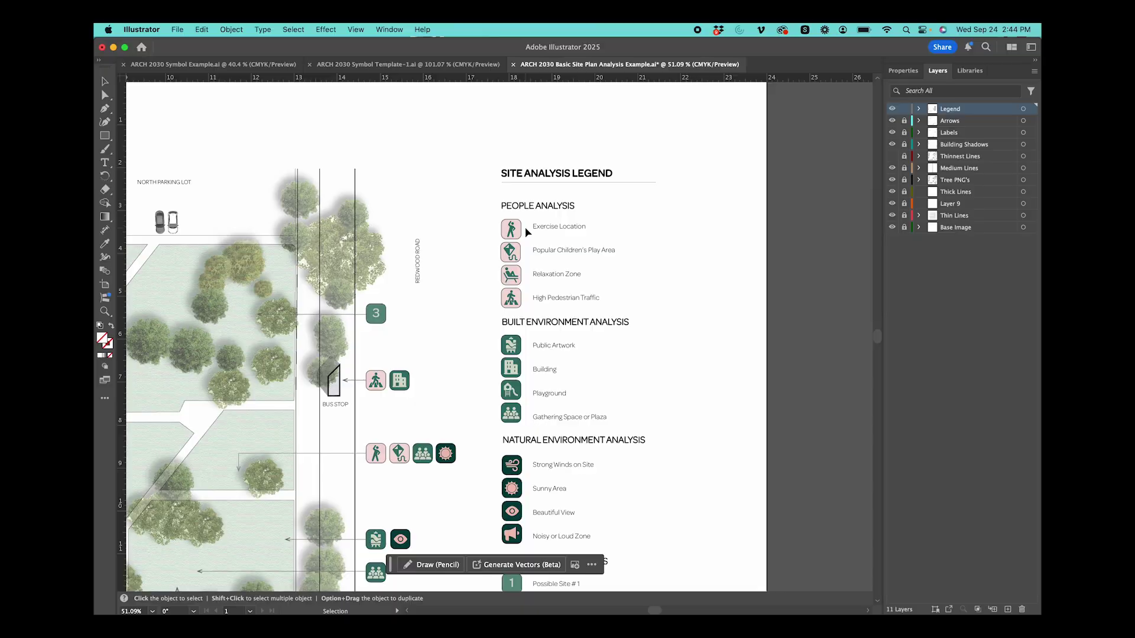
scroll(527, 231, "up", 6)
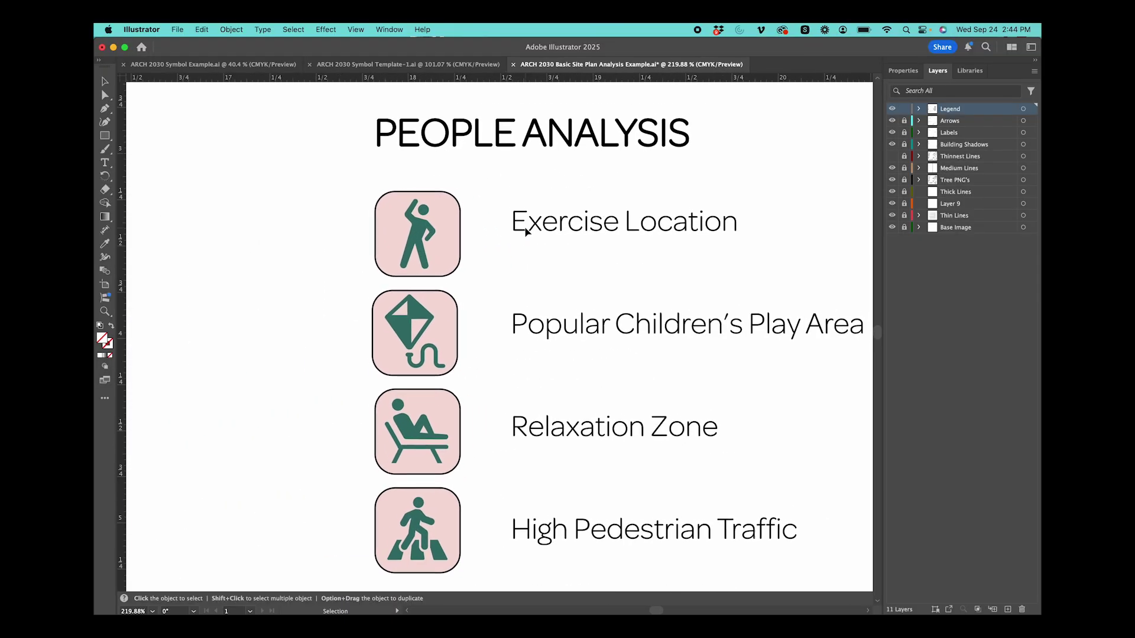
scroll(525, 231, "down", 1)
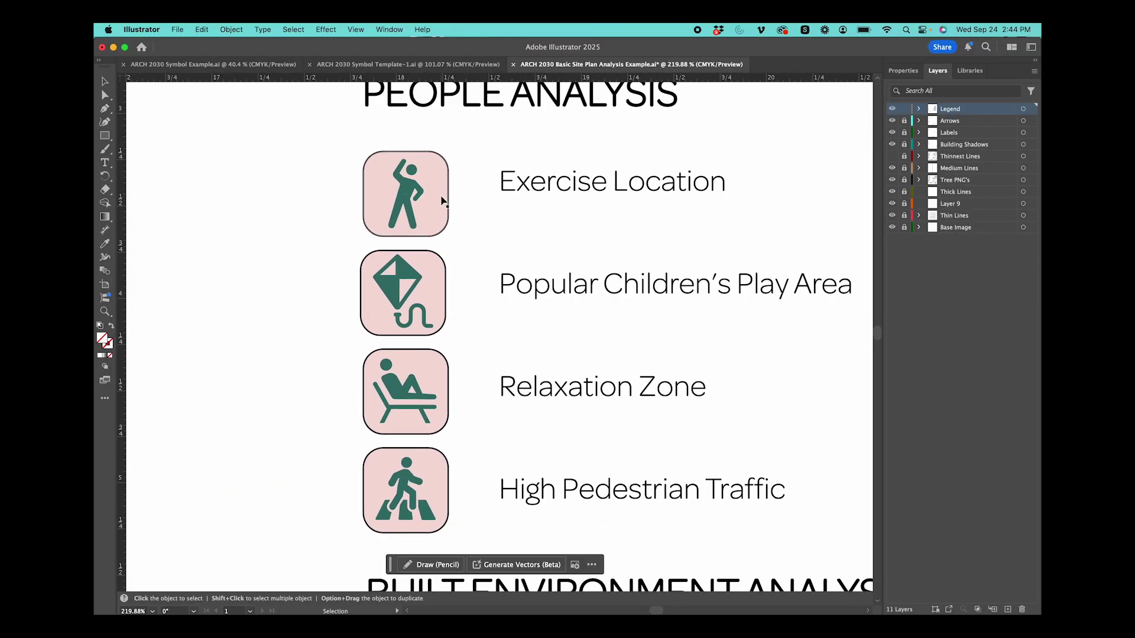
scroll(442, 201, "down", 5)
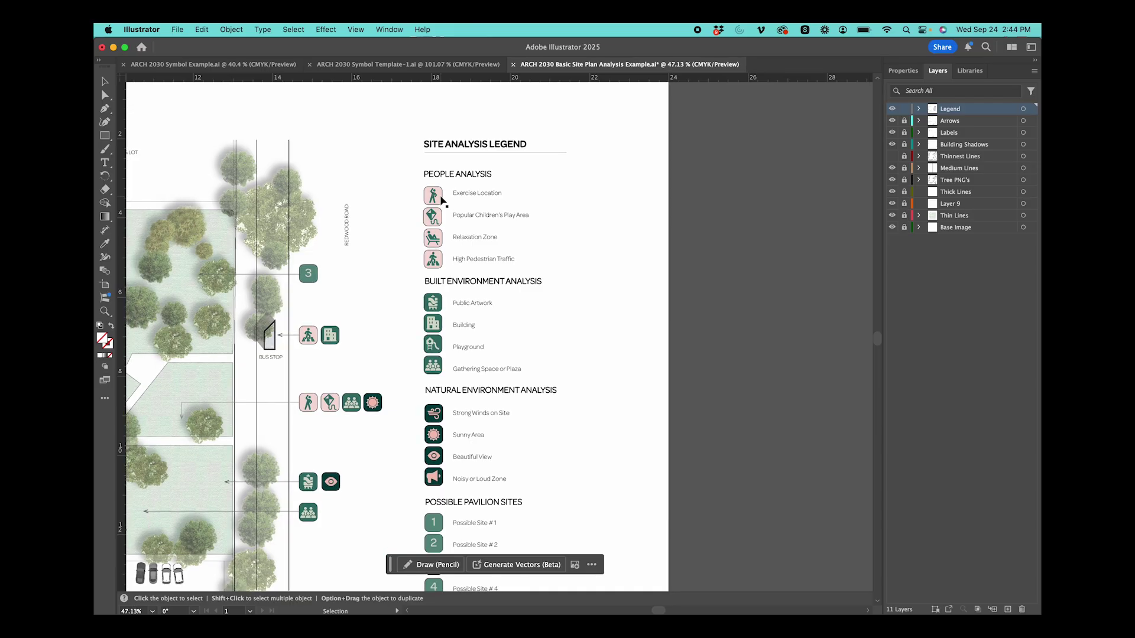
scroll(442, 201, "up", 3)
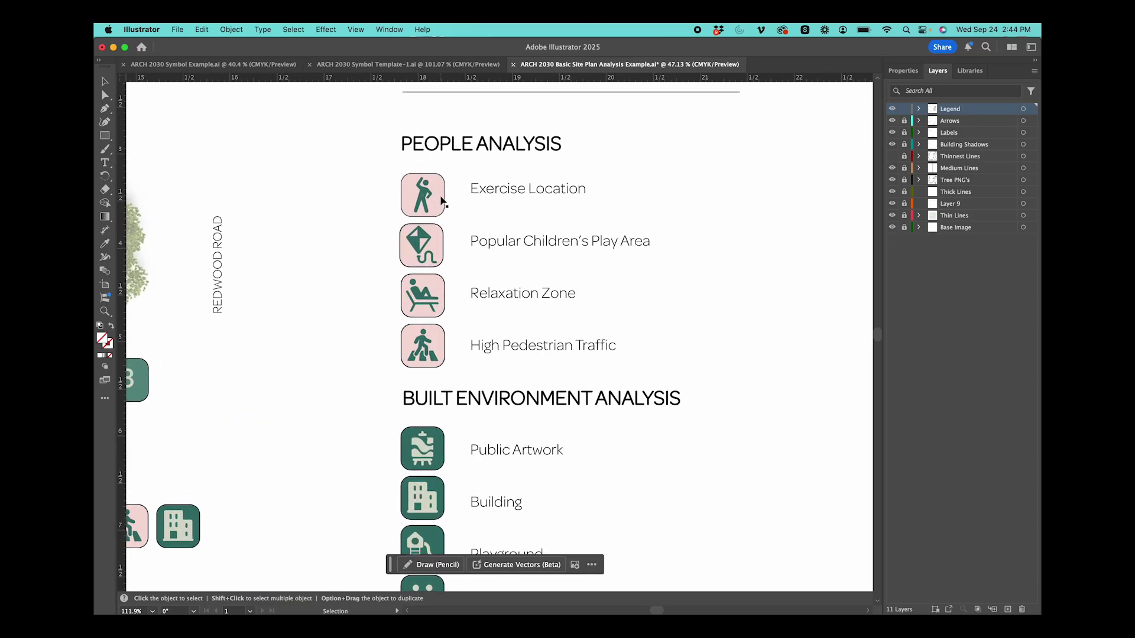
Return to the symbol template and check the empty symbol cells for all twelve entries across its three category tables
left_click(412, 69)
scroll(376, 235, "up", 3)
scroll(376, 235, "down", 1)
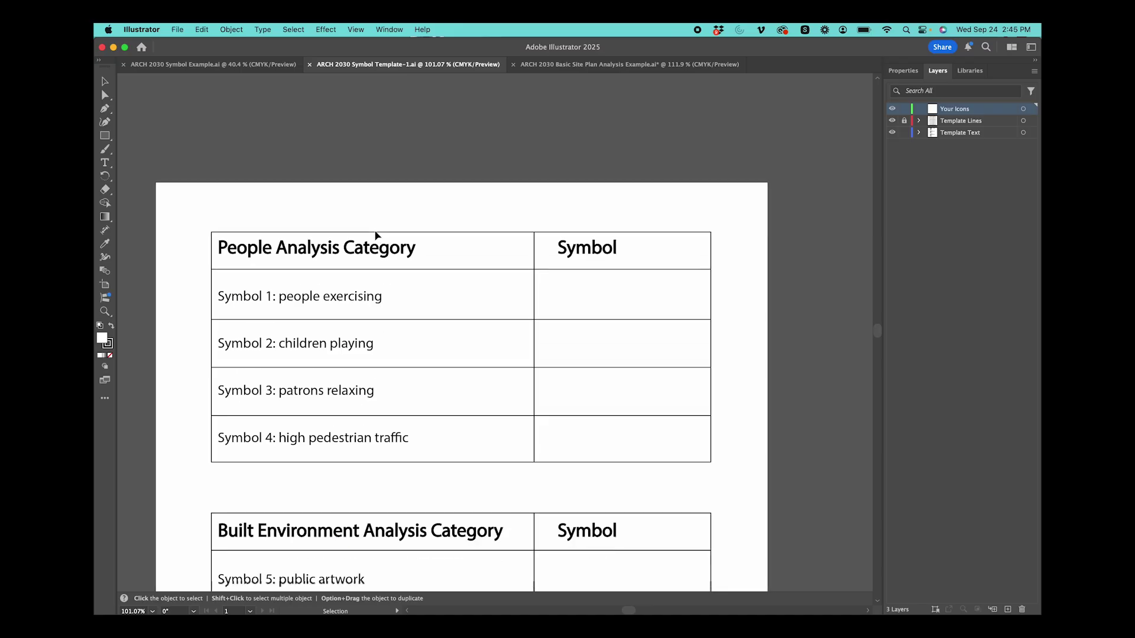
scroll(376, 235, "down", 2)
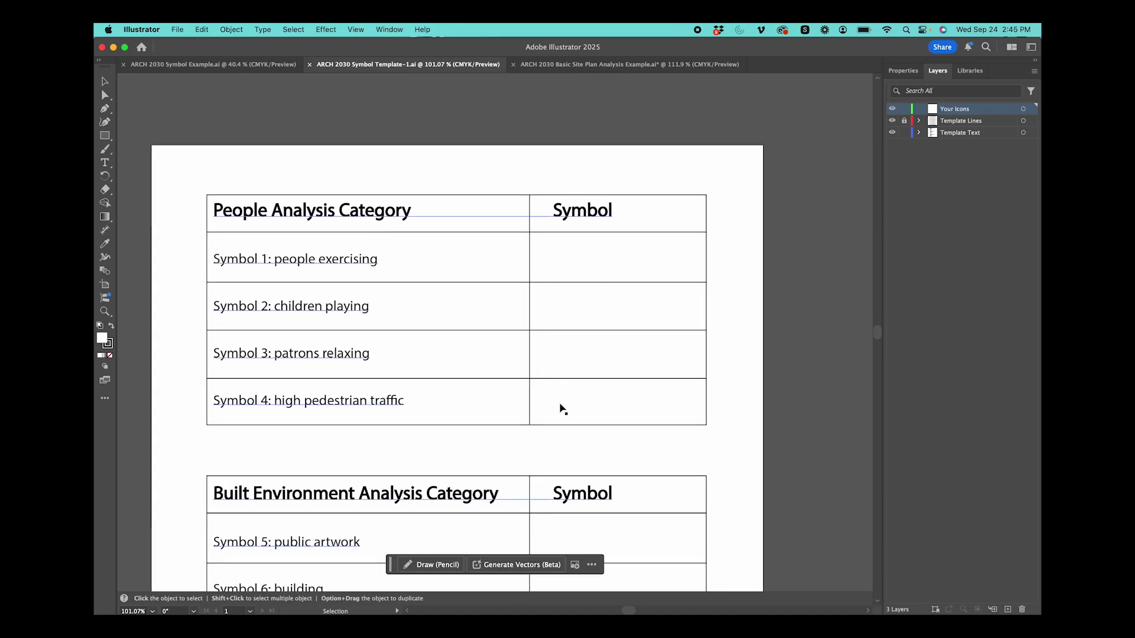
scroll(559, 411, "down", 6)
scroll(554, 420, "down", 3)
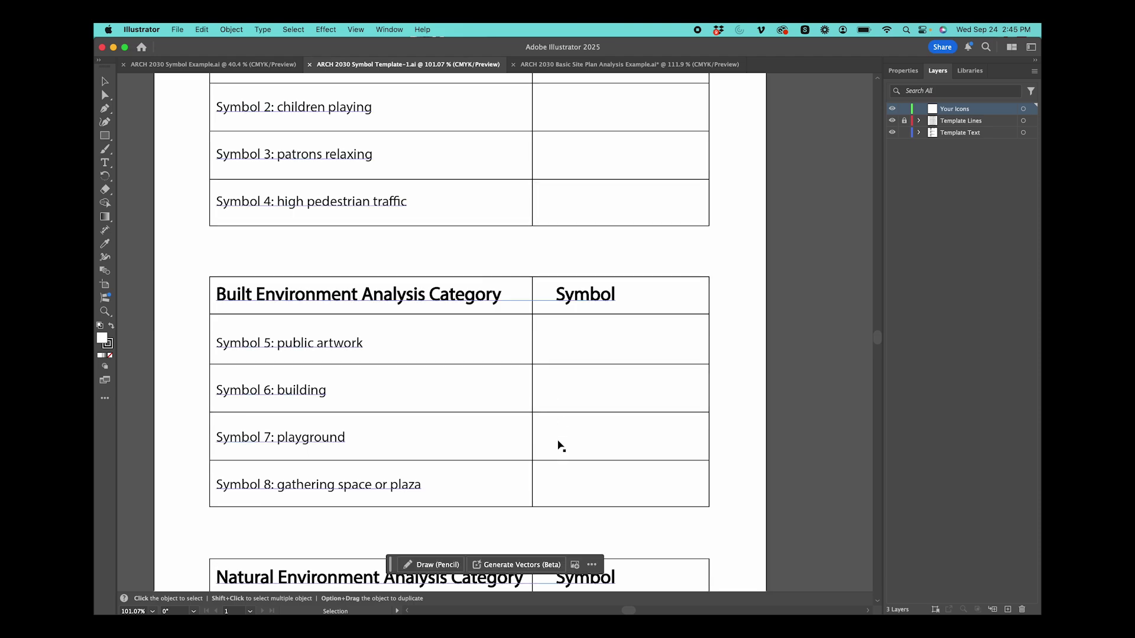
scroll(560, 445, "down", 4)
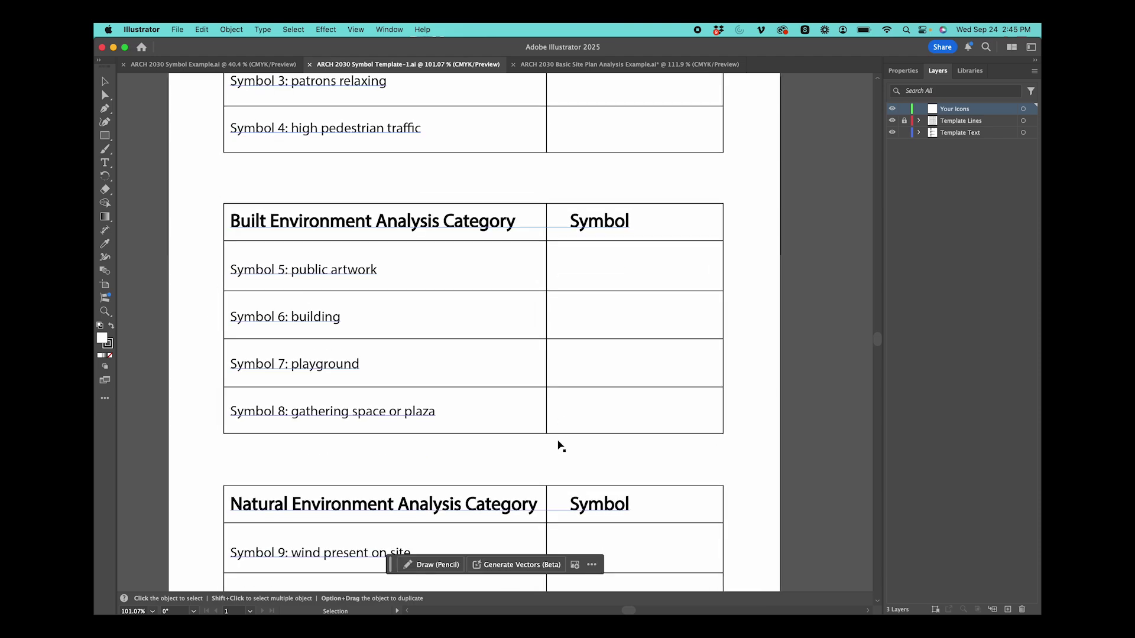
scroll(560, 446, "down", 11)
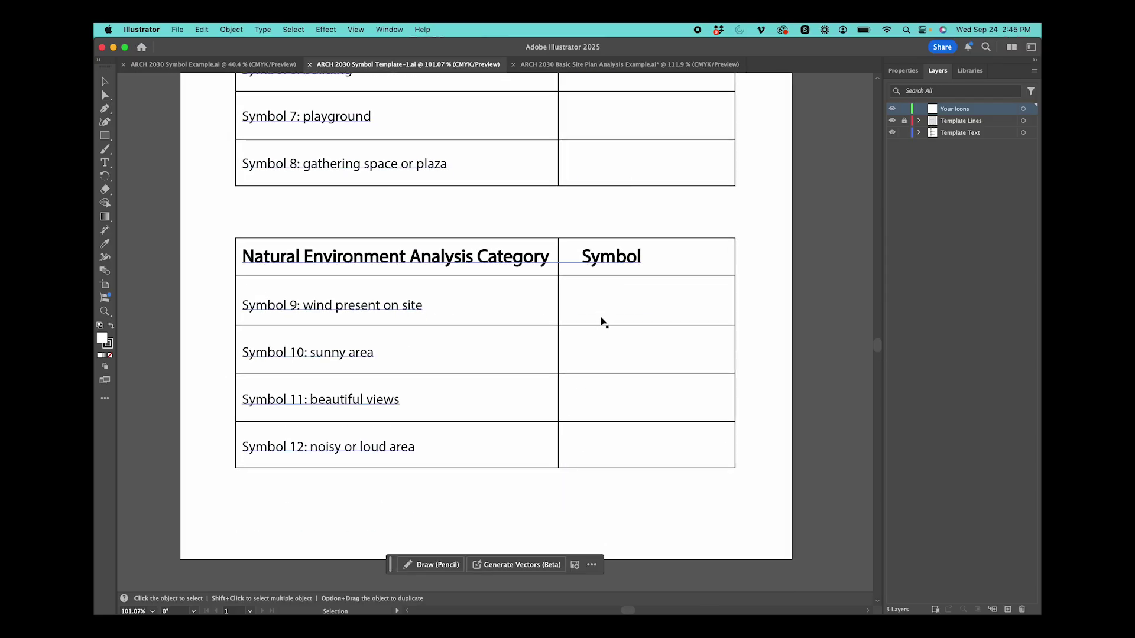
scroll(603, 322, "up", 20)
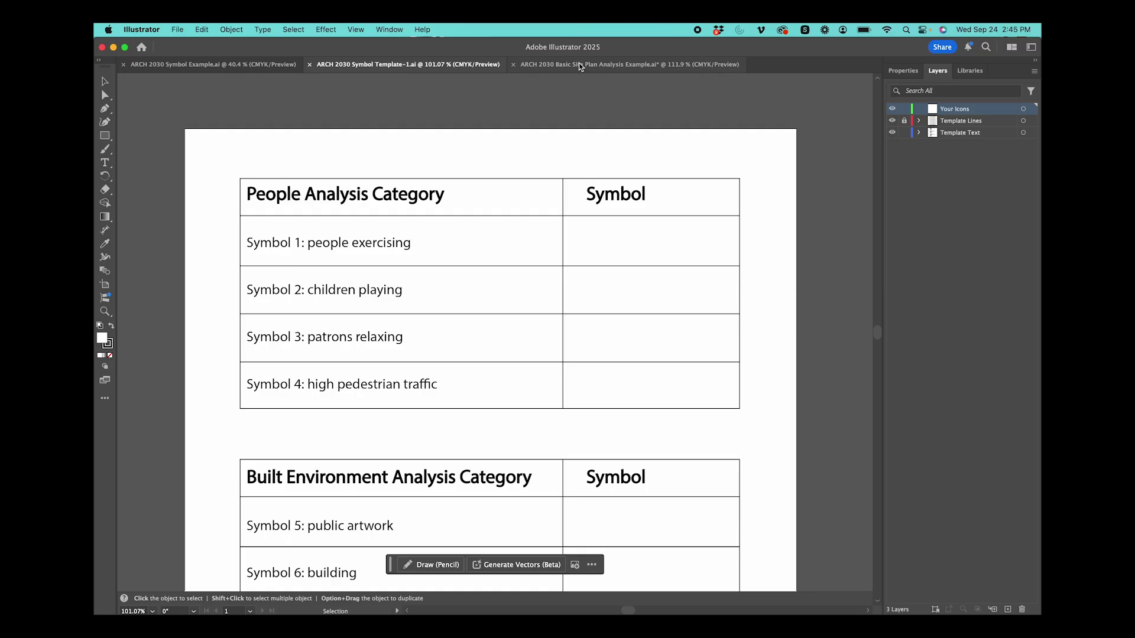
Compare the example legend's People and Built Environment Analysis symbols with the entries listed in the symbol template
left_click(579, 63)
scroll(444, 261, "up", 5)
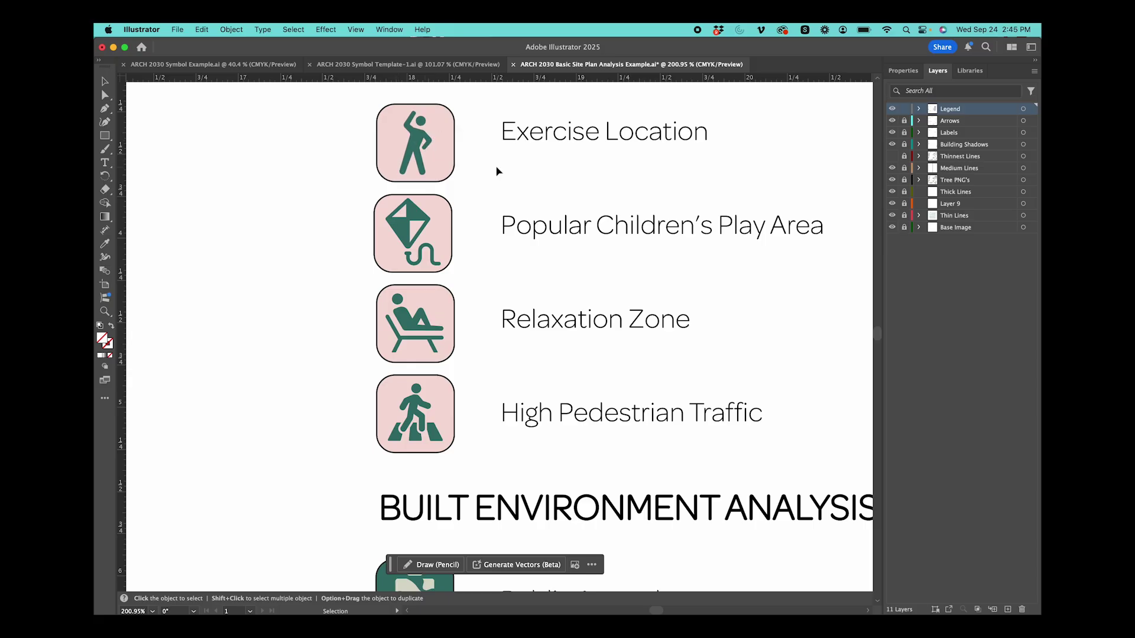
scroll(496, 171, "down", 4)
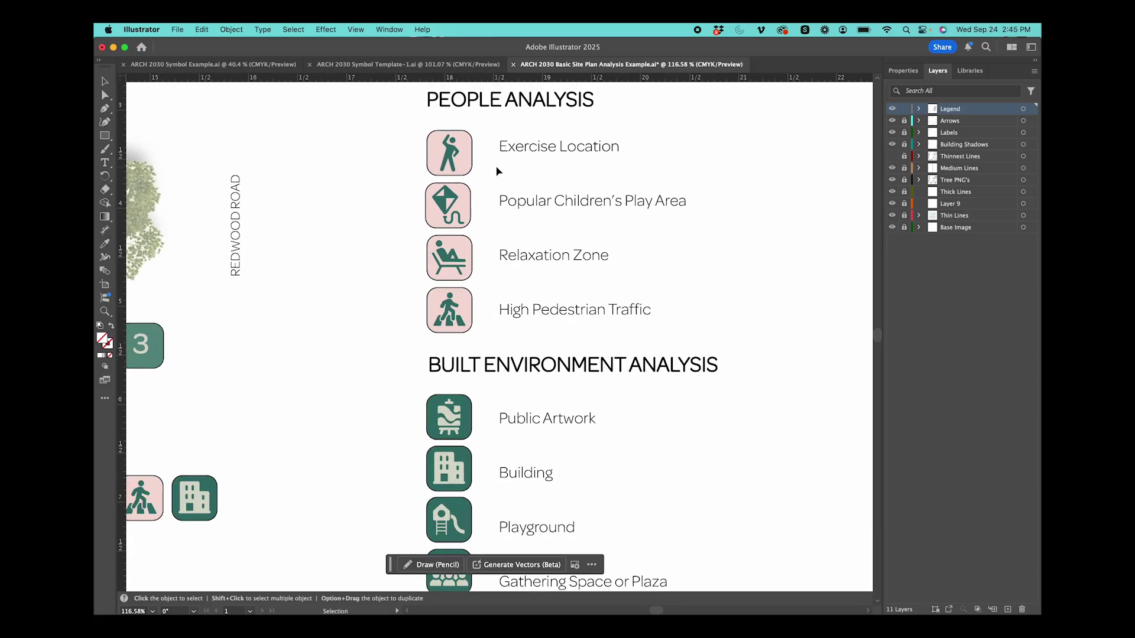
left_click(427, 64)
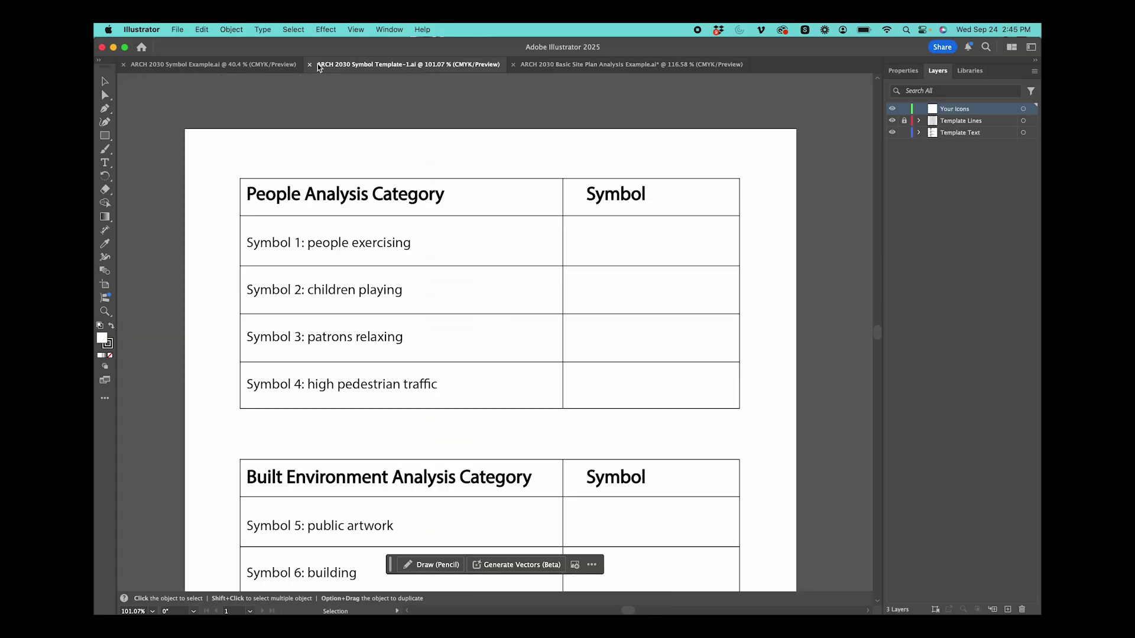
scroll(344, 319, "down", 8)
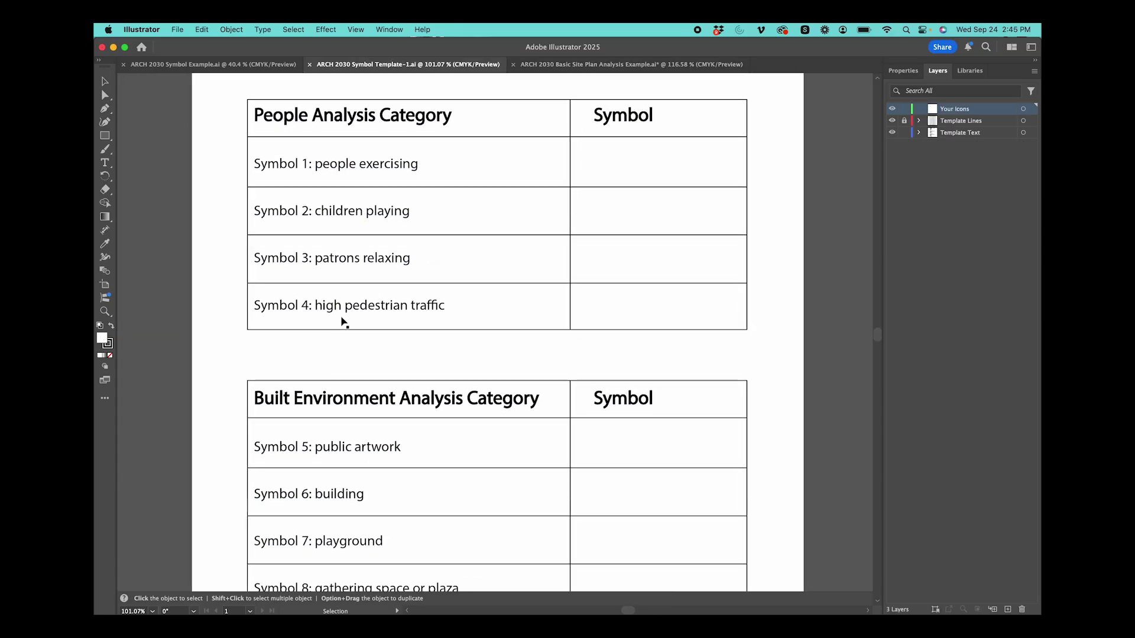
scroll(343, 308, "down", 9)
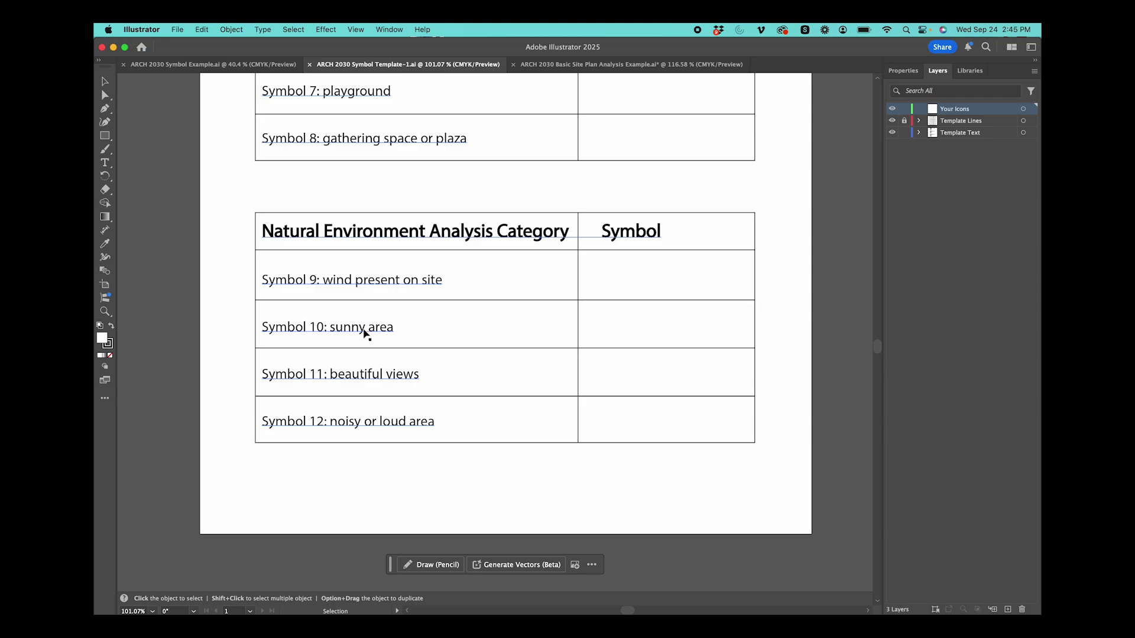
Minimize Illustrator, switch to the Noun Project website in the browser, and search its icons for "wind"
left_click(113, 47)
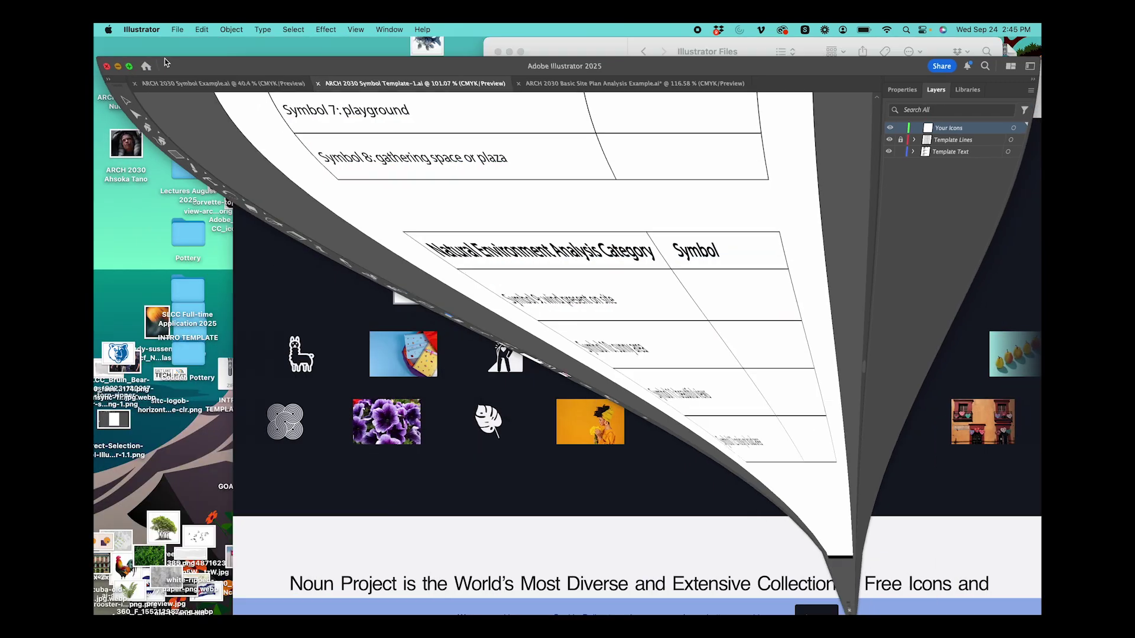
left_click_drag(374, 74, 281, 58)
left_click(159, 55)
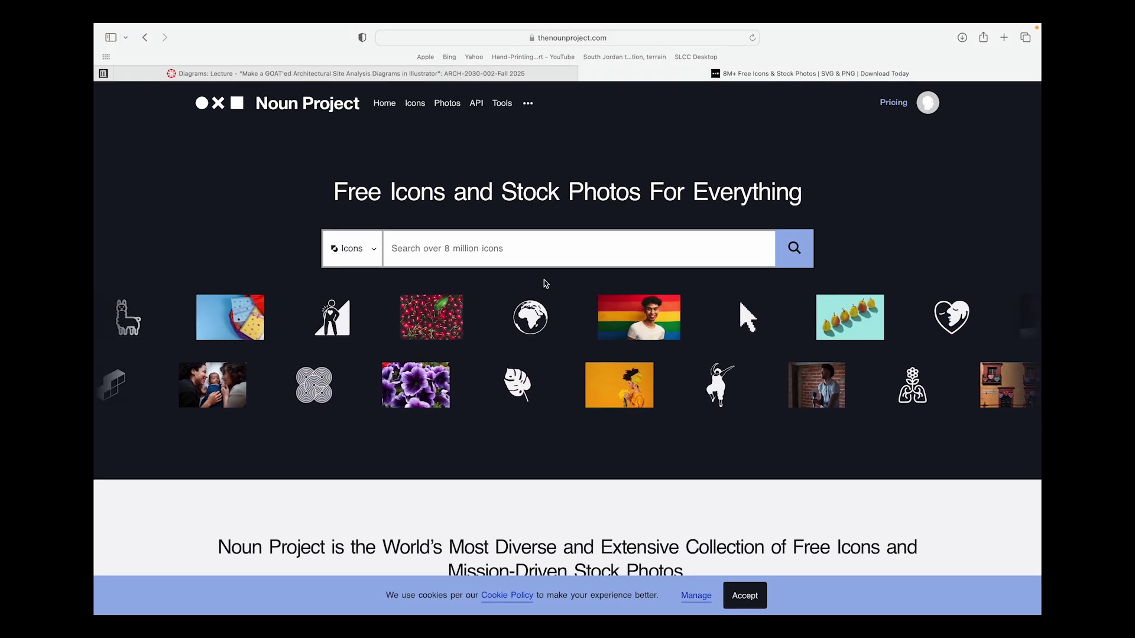
left_click(544, 247)
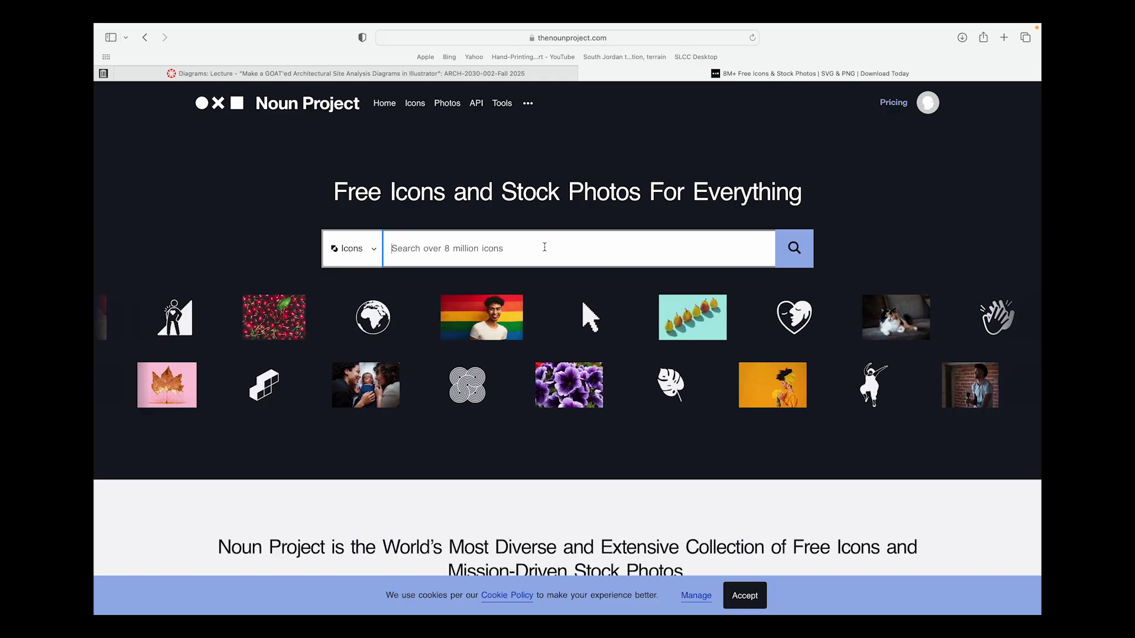
type("wind")
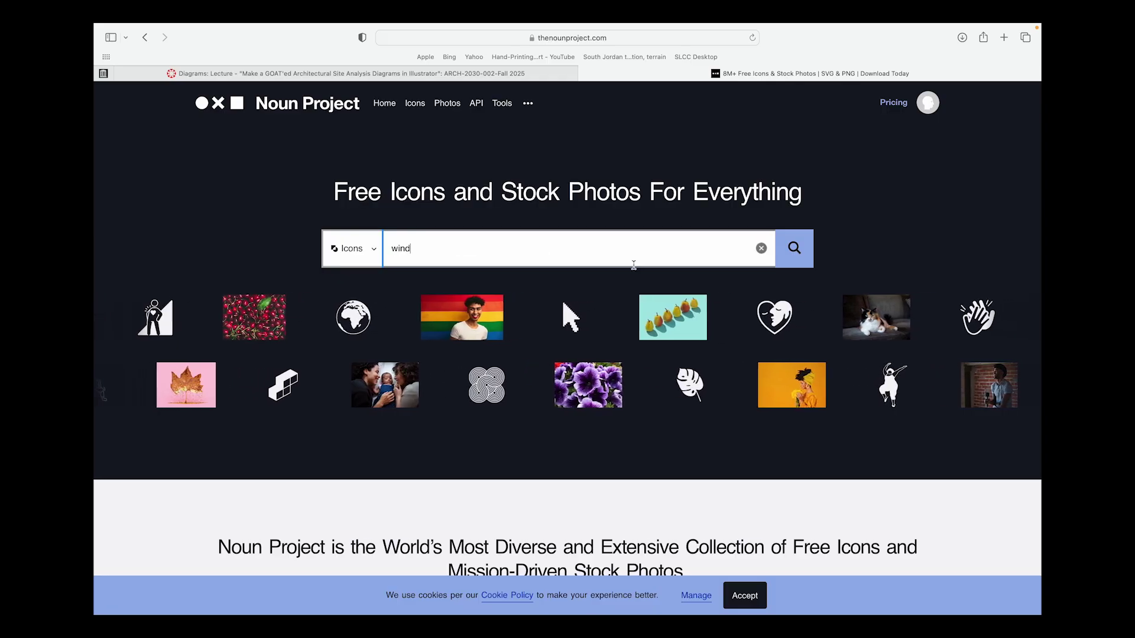
key("Return")
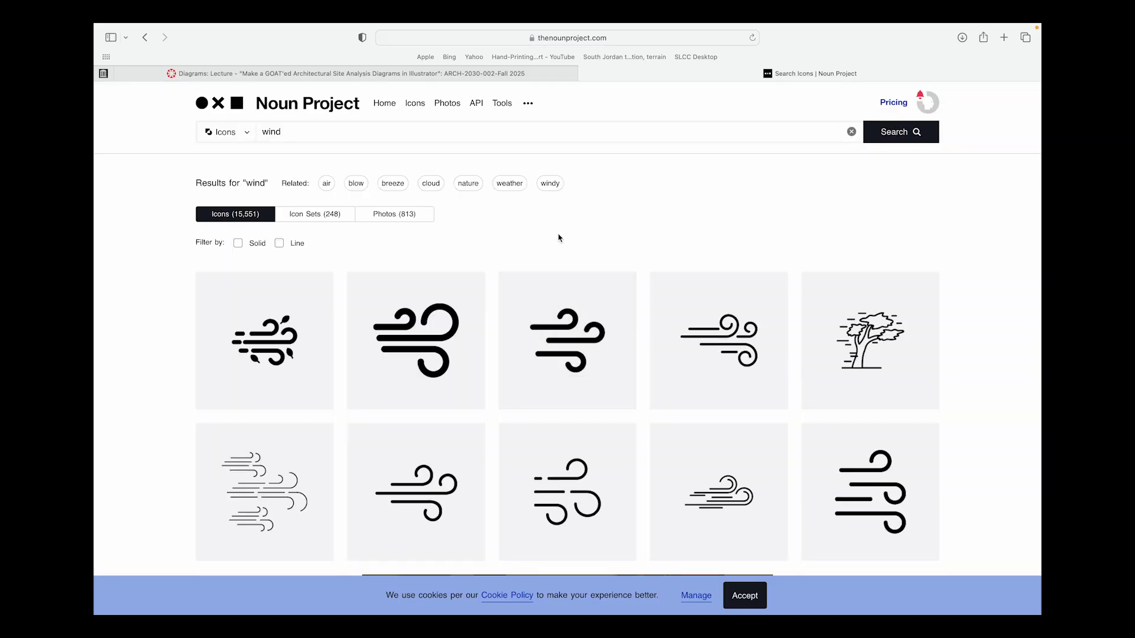
Browse the wind icon results and look closely at individual designs, comparing their line weight and level of detail
scroll(558, 238, "down", 6)
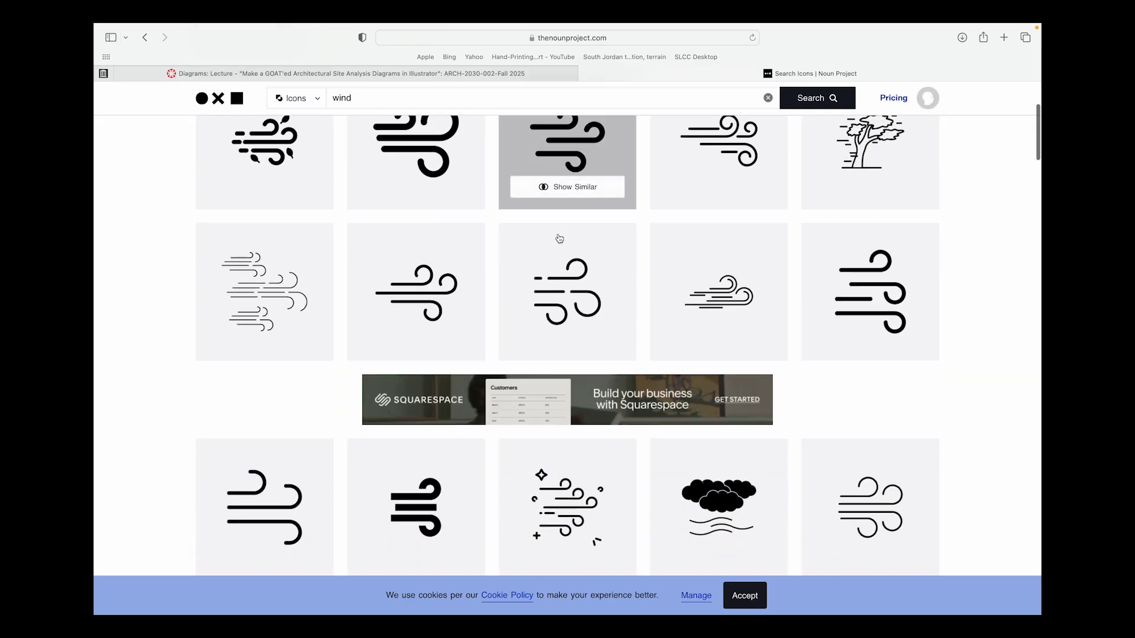
scroll(559, 237, "down", 5)
scroll(557, 235, "up", 15)
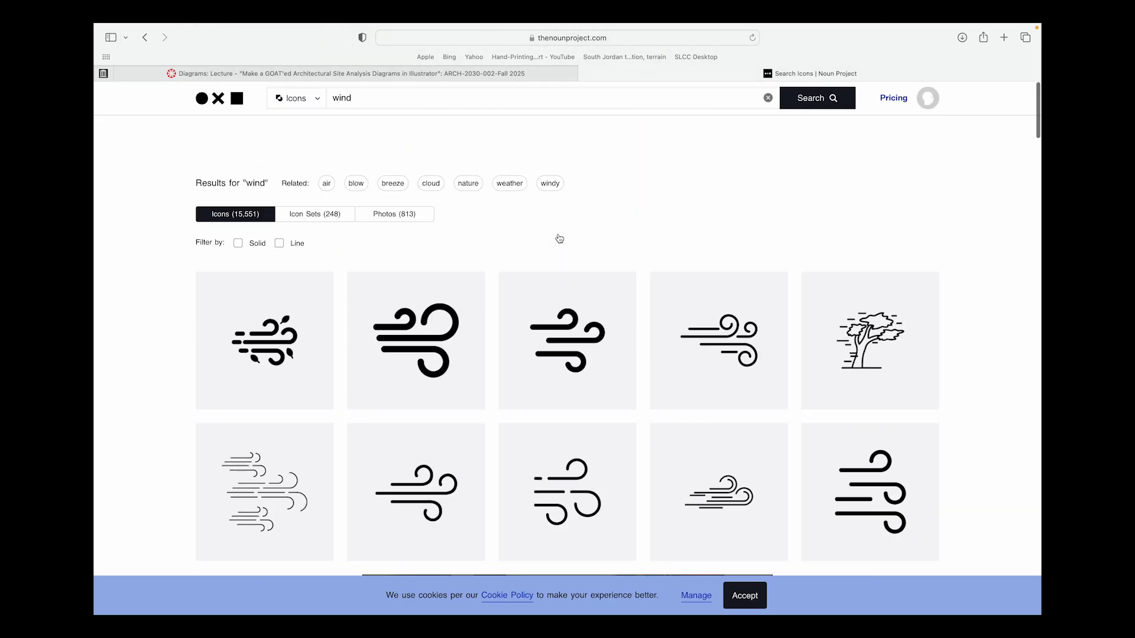
scroll(828, 331, "up", 5)
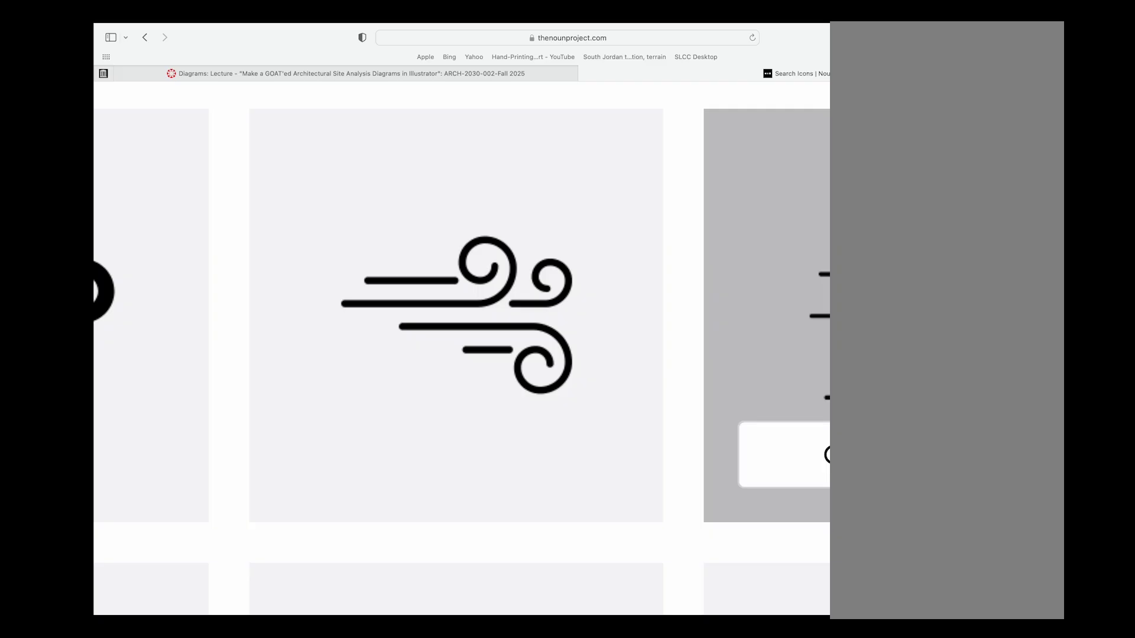
scroll(827, 331, "down", 5)
scroll(719, 407, "down", 3)
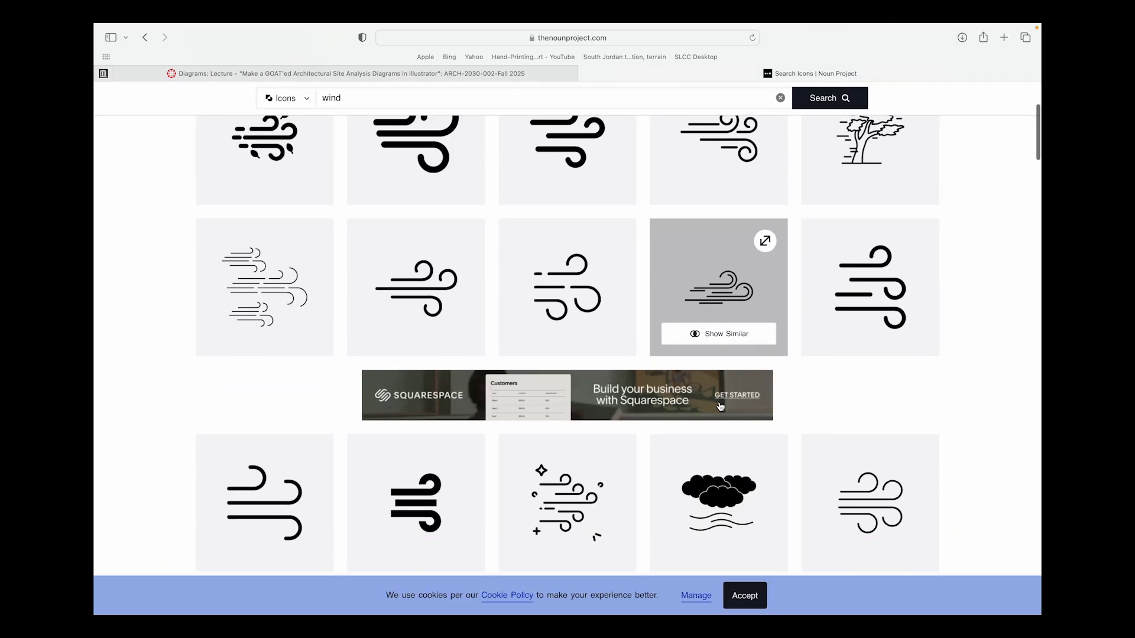
scroll(720, 407, "up", 5)
scroll(257, 297, "up", 5)
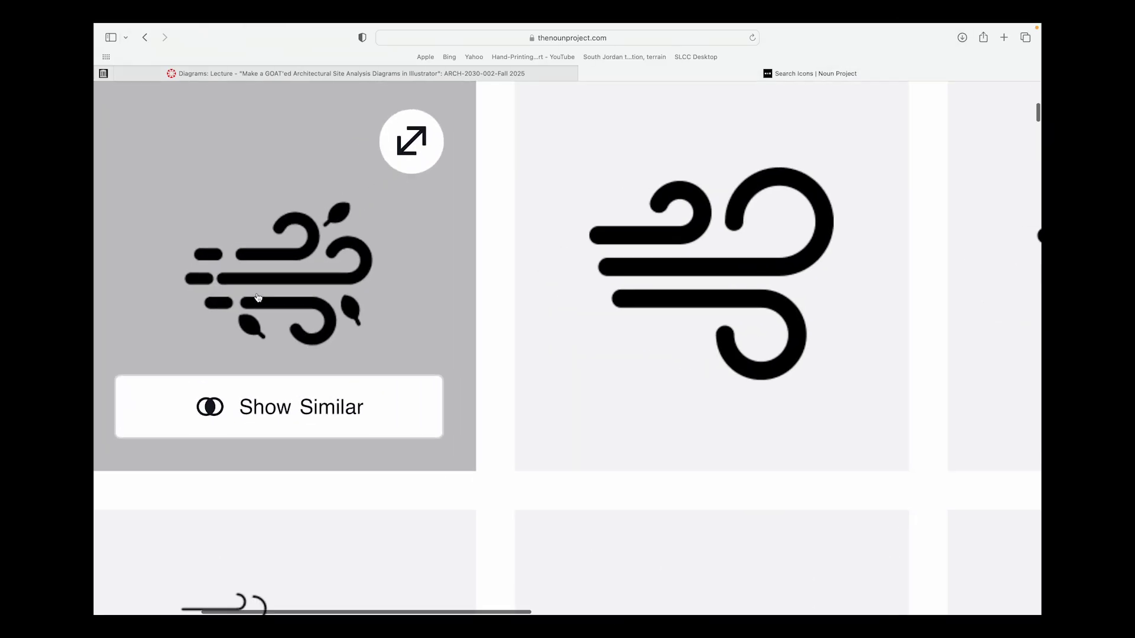
Download the bold three-line wind icon with curled ends as an SVG under the $0 attribution-required option
scroll(258, 298, "down", 5)
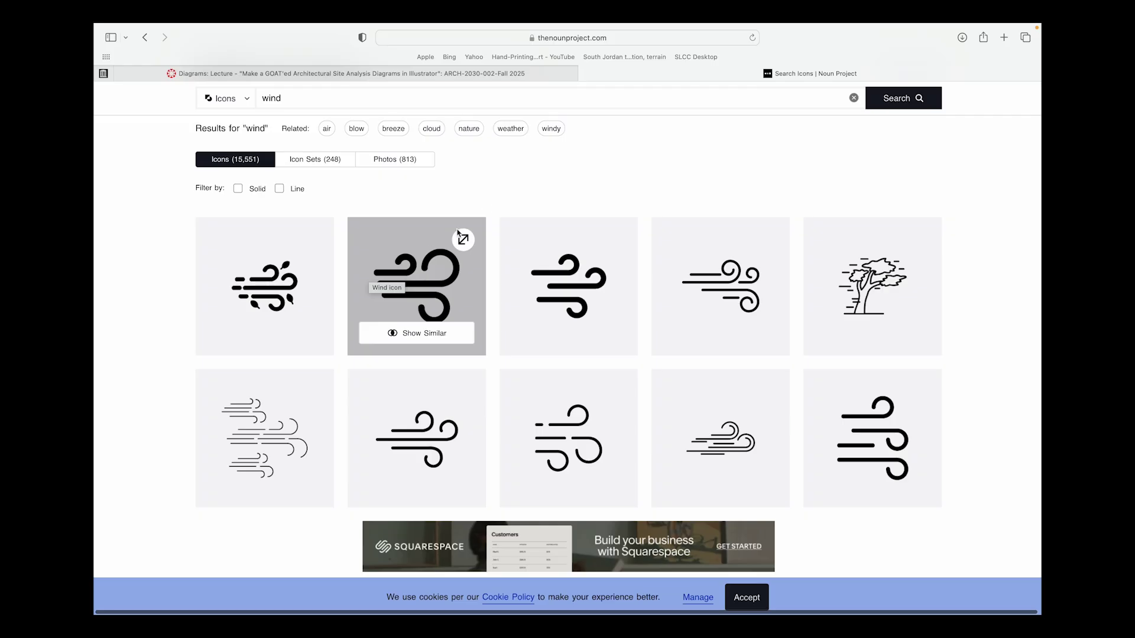
left_click(458, 233)
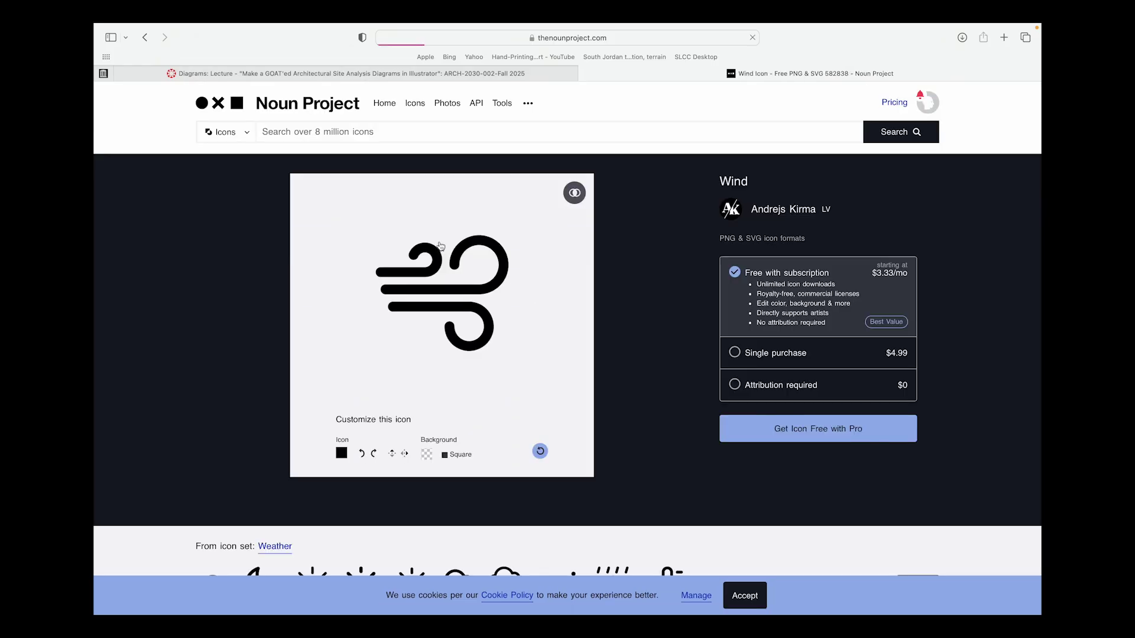
left_click(735, 385)
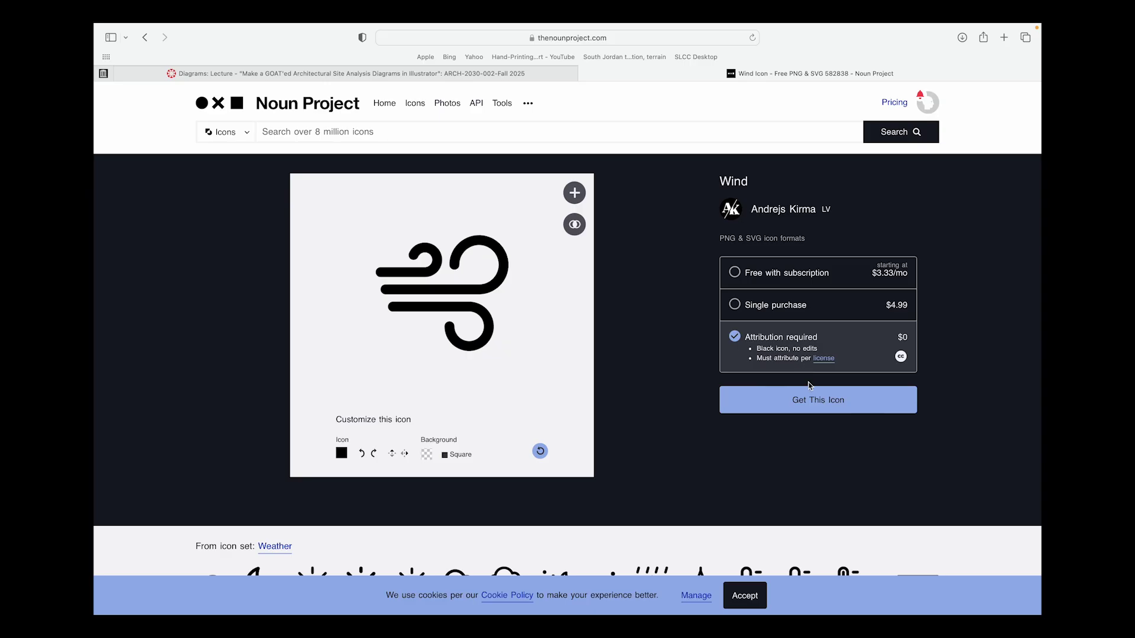
left_click(816, 400)
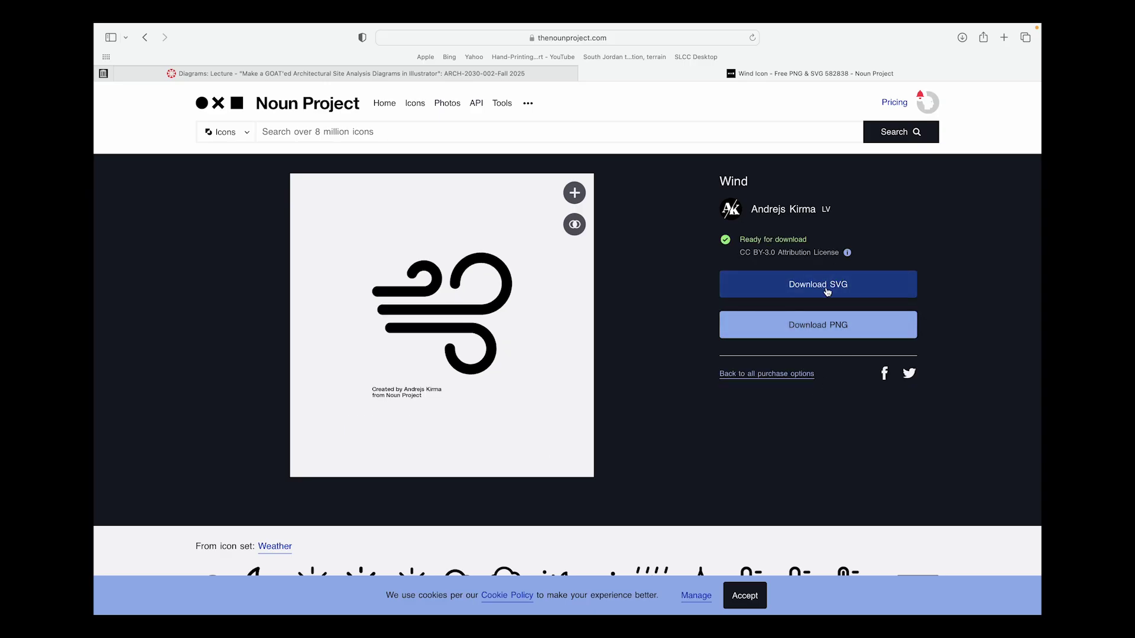
left_click(828, 291)
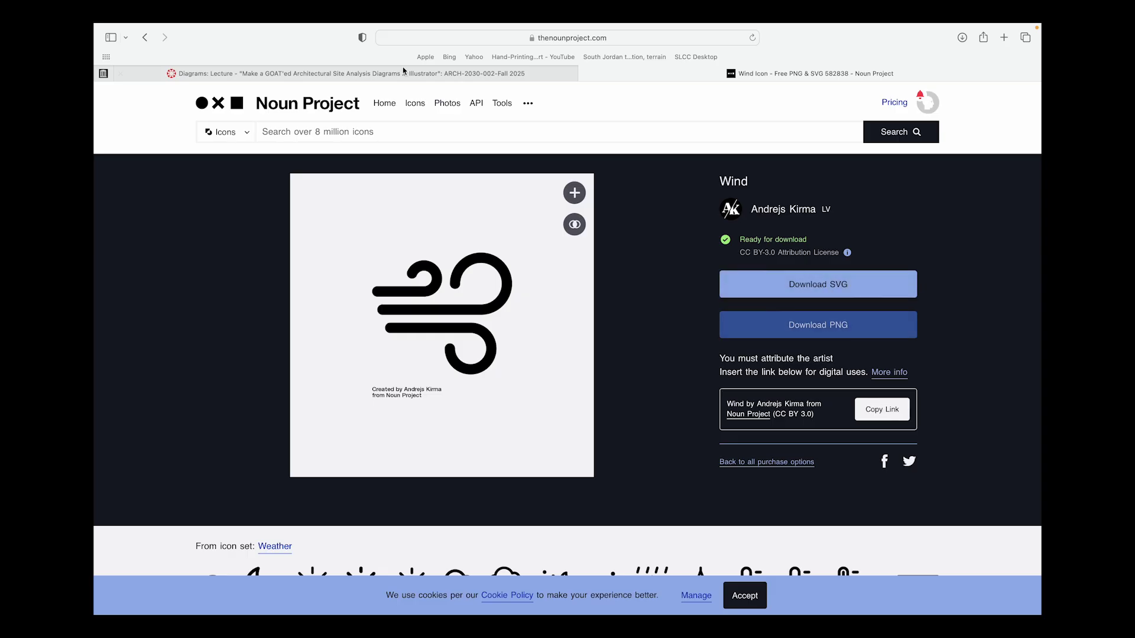
mouse_move(129, 51)
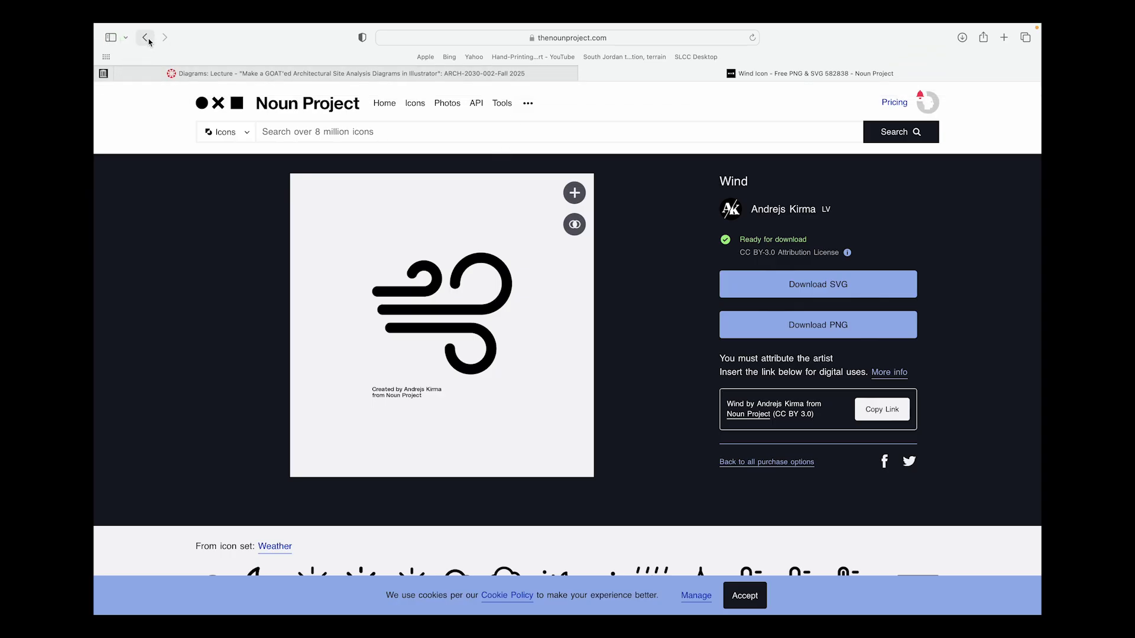
Leave the wind icon's page and search the icon library for "cloud blowing"
left_click(145, 37)
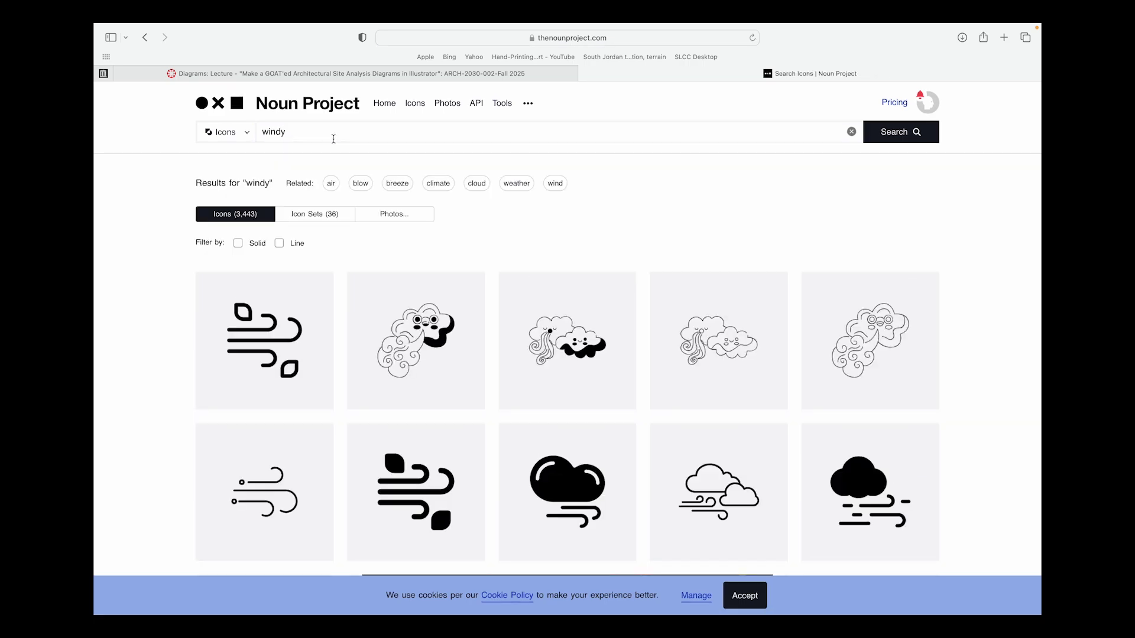
left_click(337, 141)
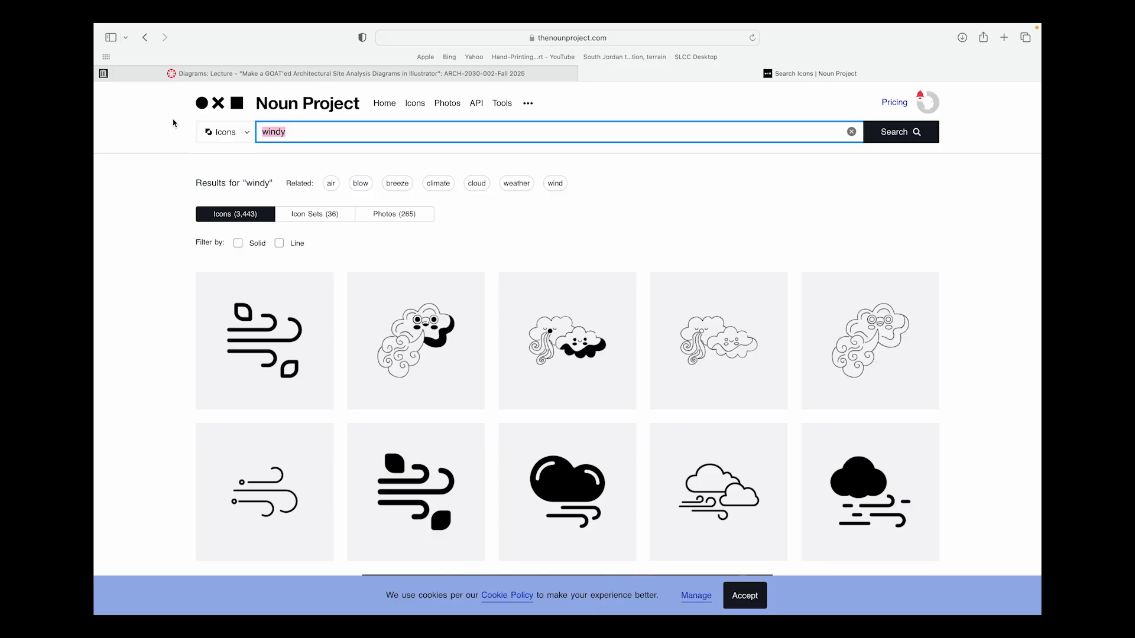
type("cloud blowing")
key("Return")
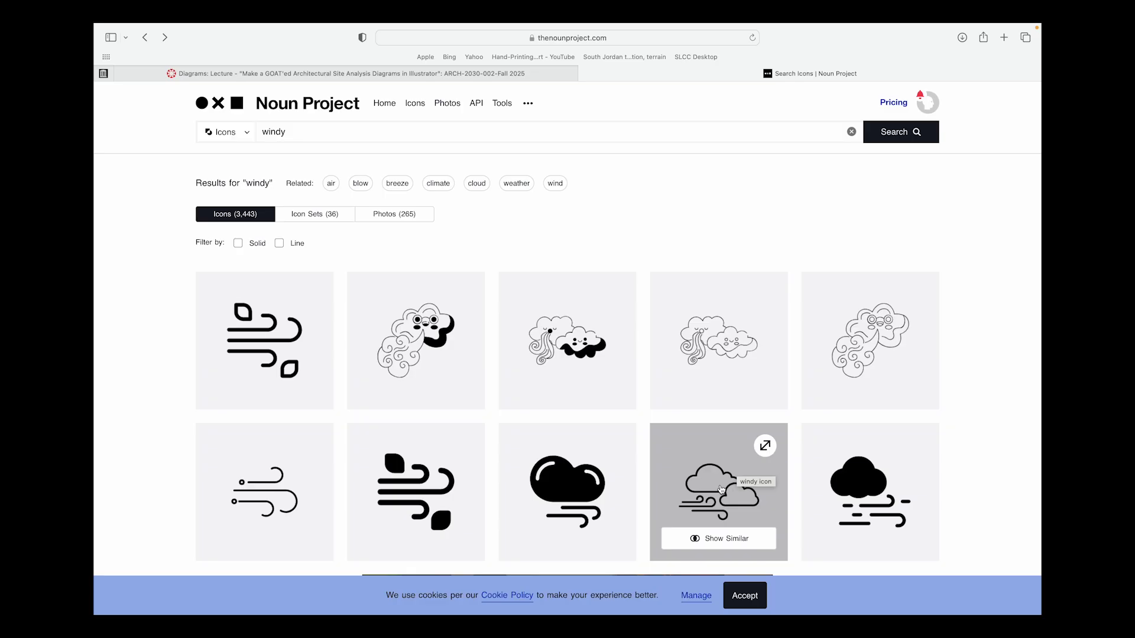
Search the icon library for "sun" and look over the first rows of icons
left_click(362, 126)
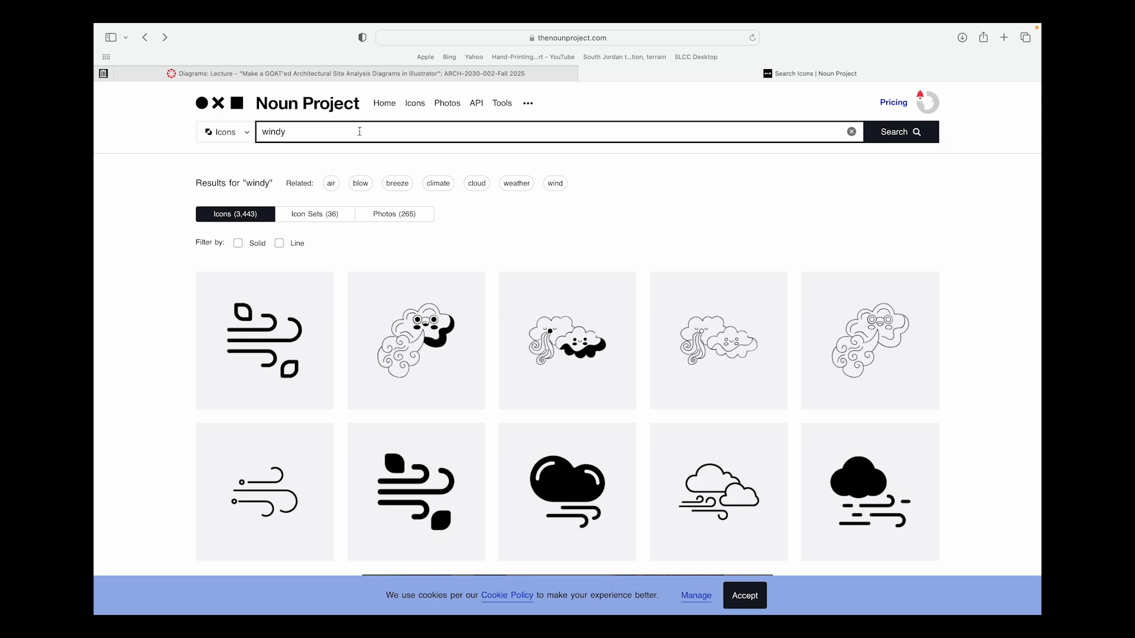
left_click_drag(364, 131, 186, 131)
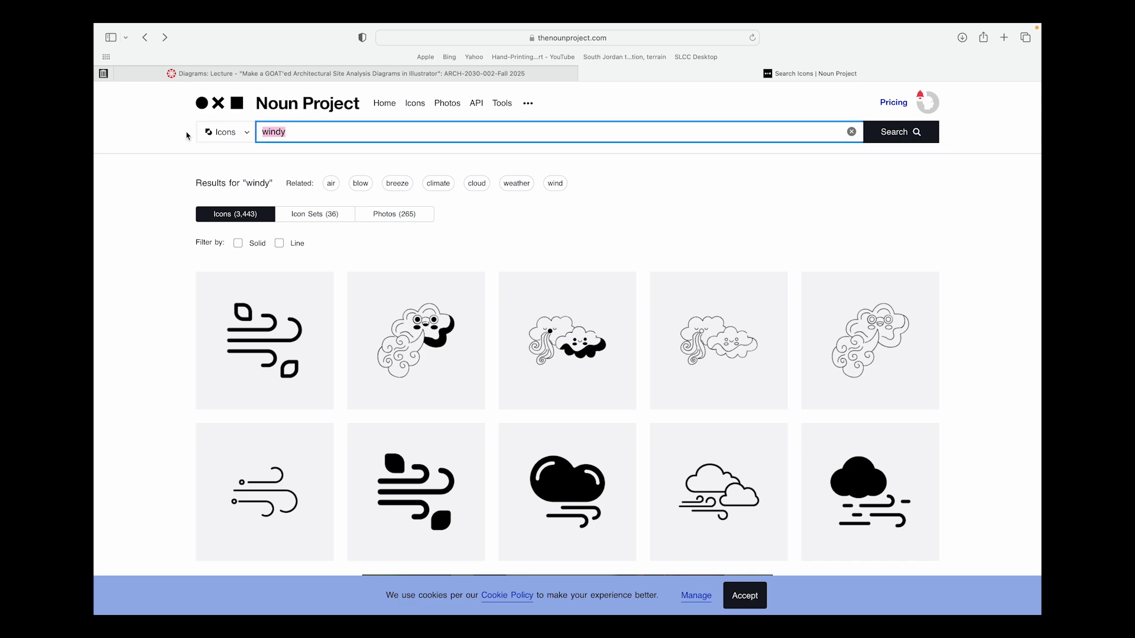
type("sun")
key("Return")
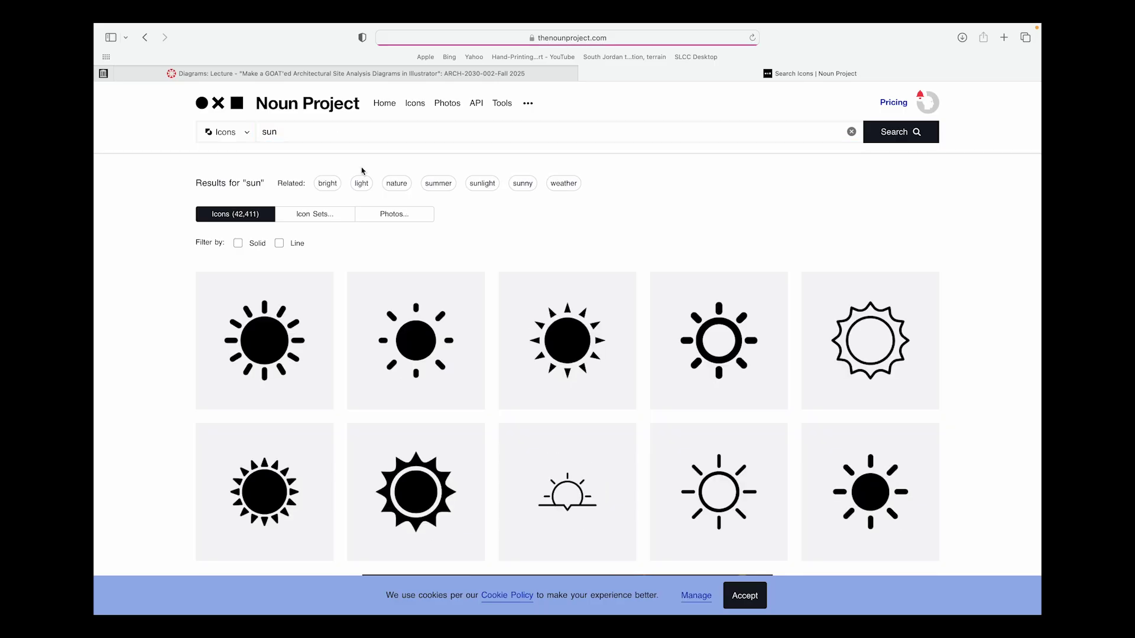
scroll(473, 219, "down", 5)
scroll(473, 218, "up", 5)
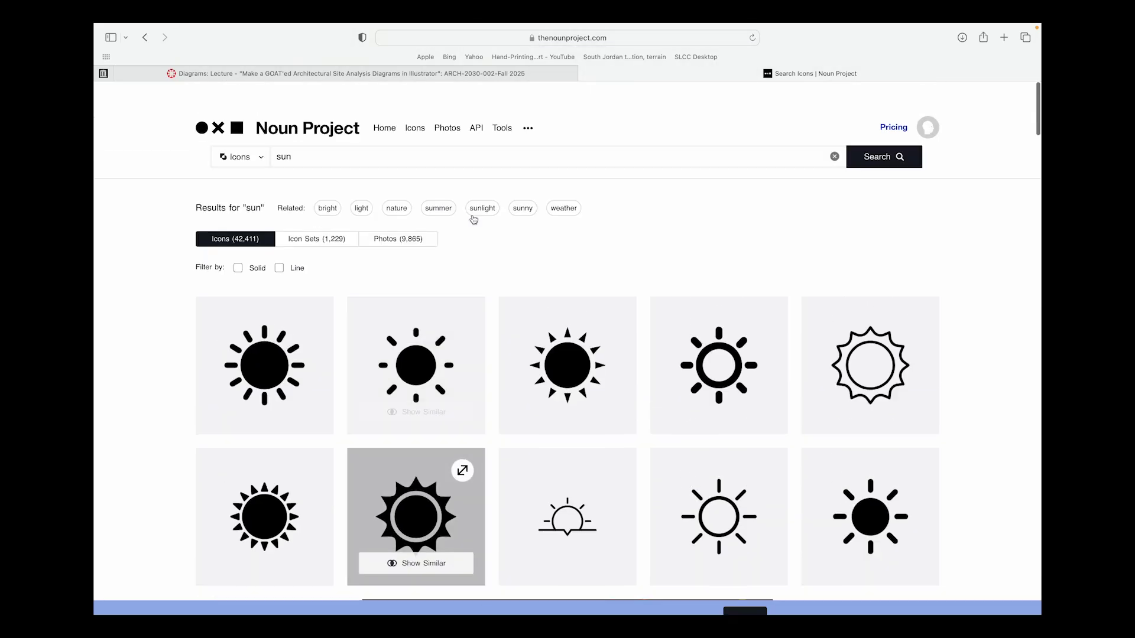
Change the icon search to "sunny" and browse the resulting designs
left_click(330, 141)
type("ny")
key("Return")
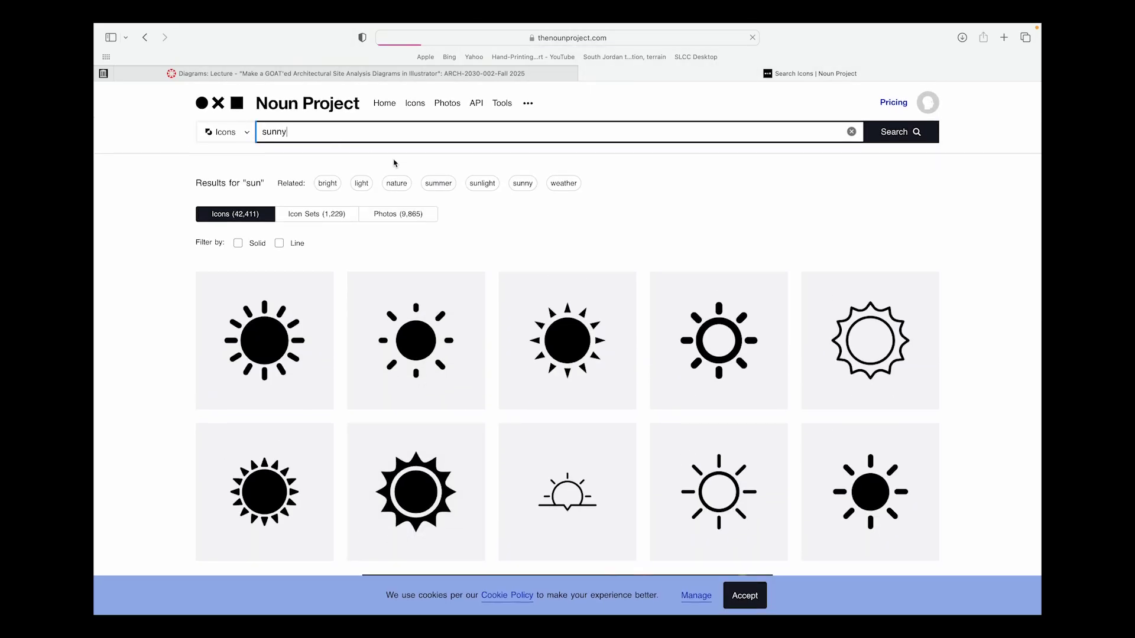
scroll(488, 376, "down", 3)
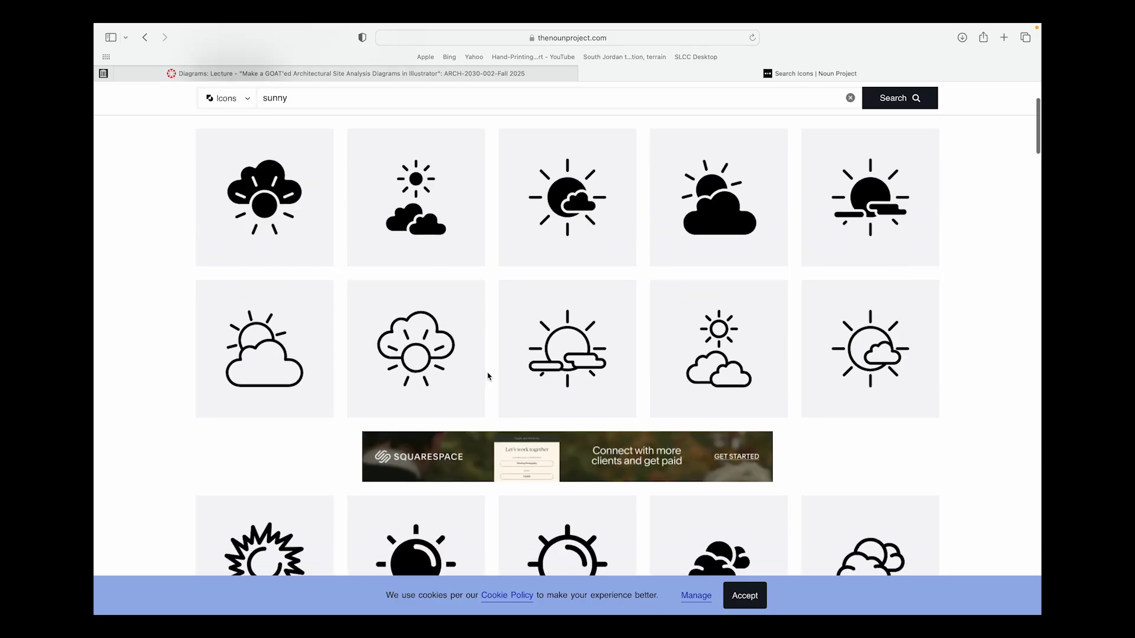
scroll(488, 375, "down", 10)
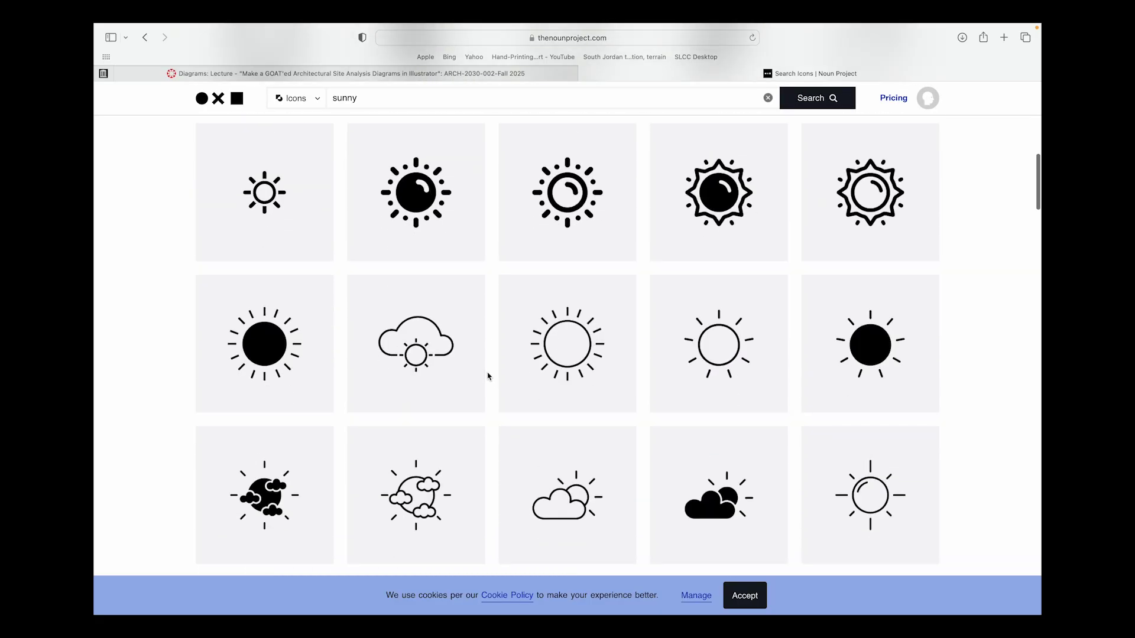
scroll(567, 177, "up", 15)
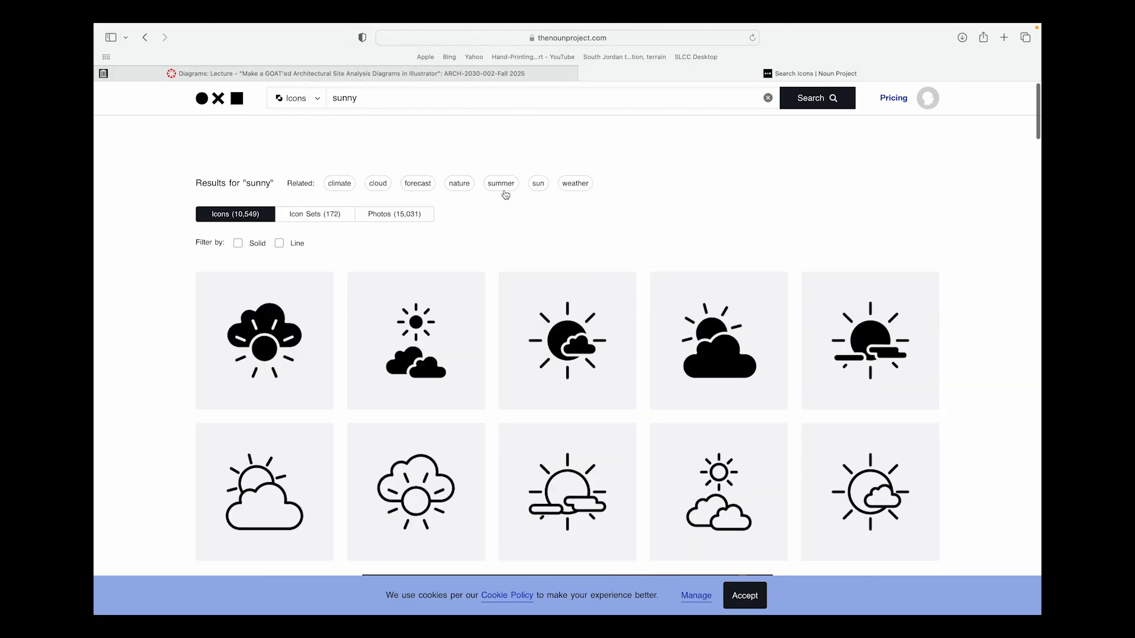
Search the icons for "sunshine" instead and compare the sun designs in the results
left_click(360, 142)
key("BackSpace")
type("shi")
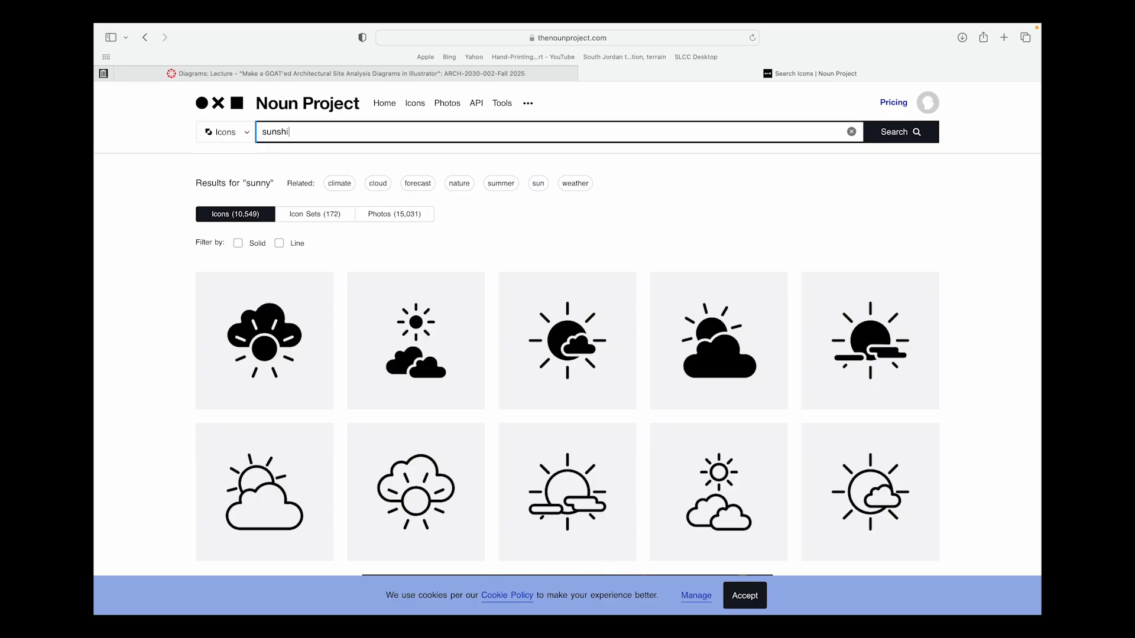
type("ne")
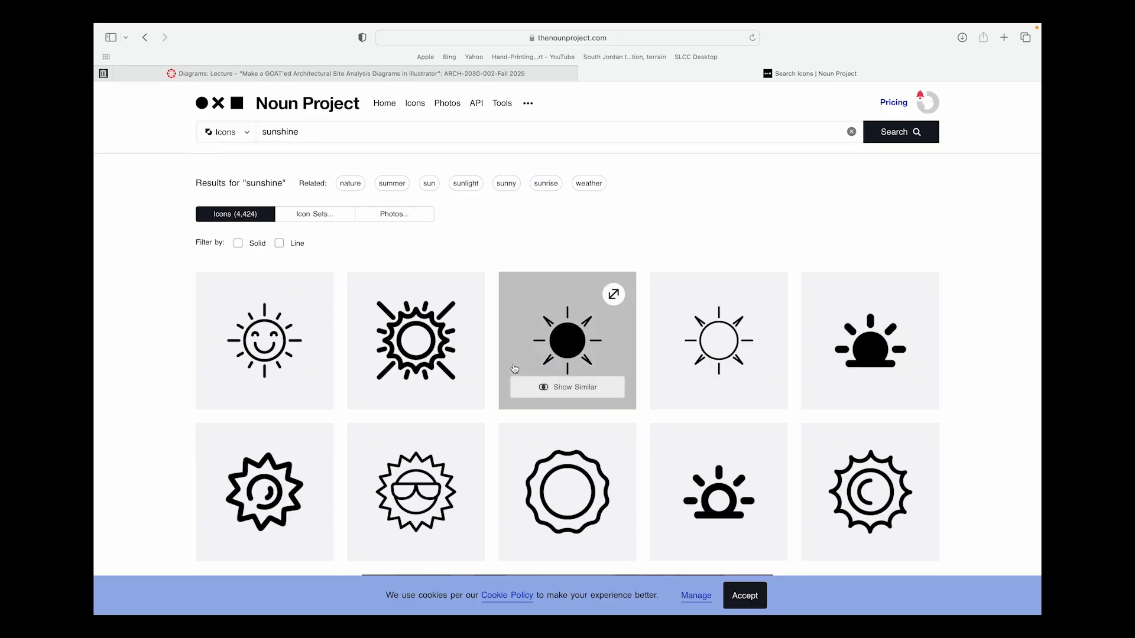
scroll(514, 369, "down", 3)
scroll(514, 369, "down", 3)
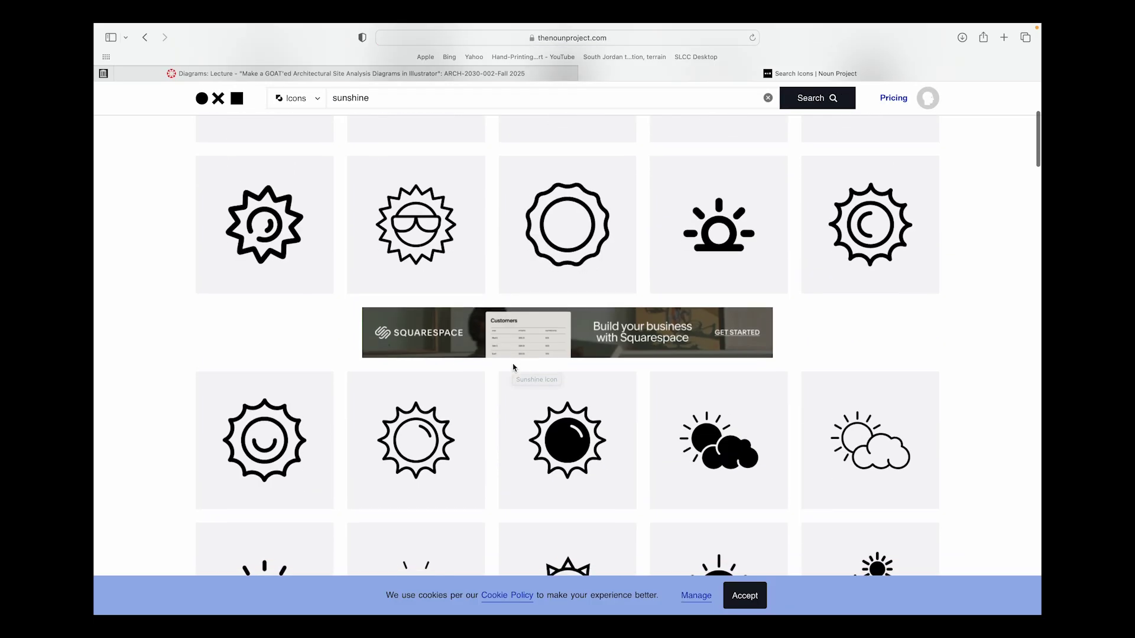
scroll(514, 369, "up", 2)
scroll(514, 369, "down", 3)
scroll(514, 368, "down", 3)
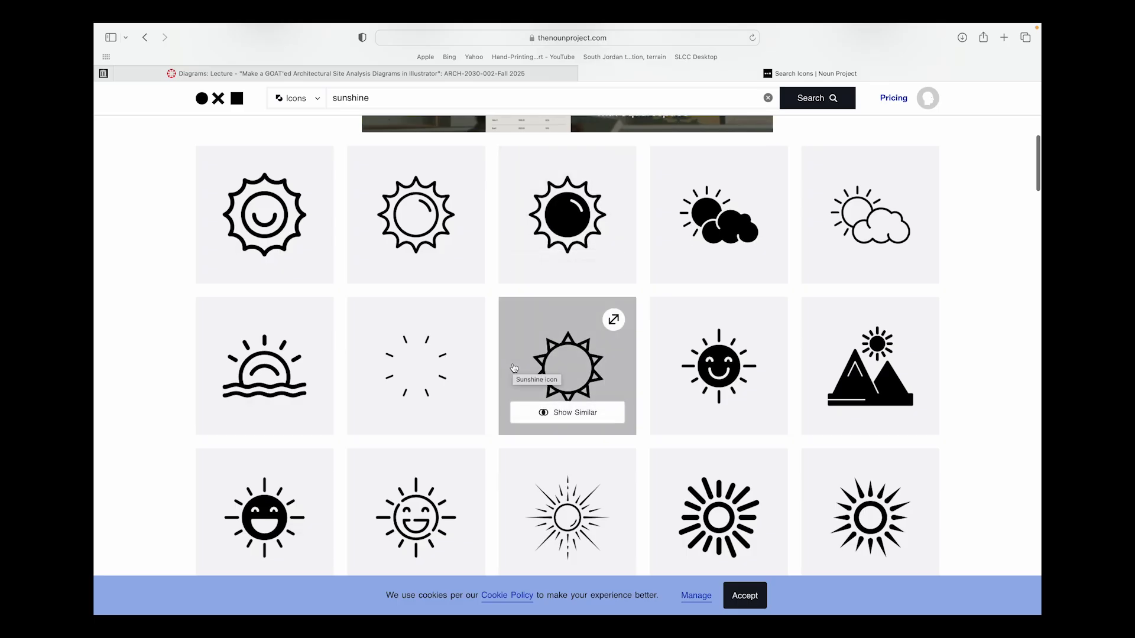
scroll(513, 368, "up", 1)
Download the Sunshine icon with a solid disc and scalloped outline as an SVG under the attribution-required option
left_click(582, 250)
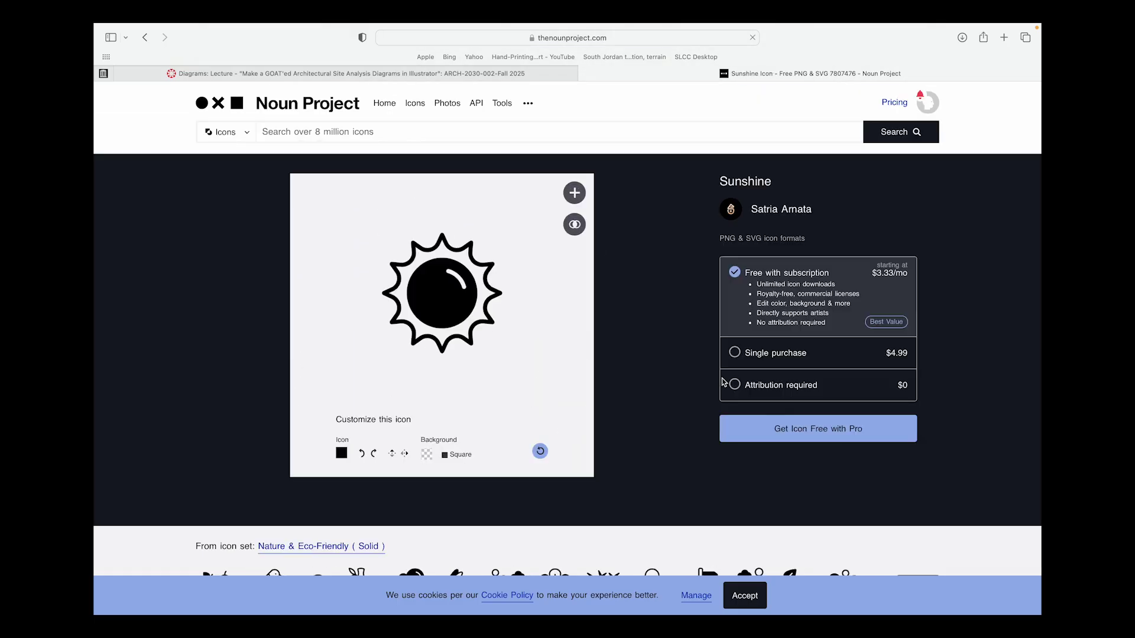
left_click(737, 387)
left_click(776, 415)
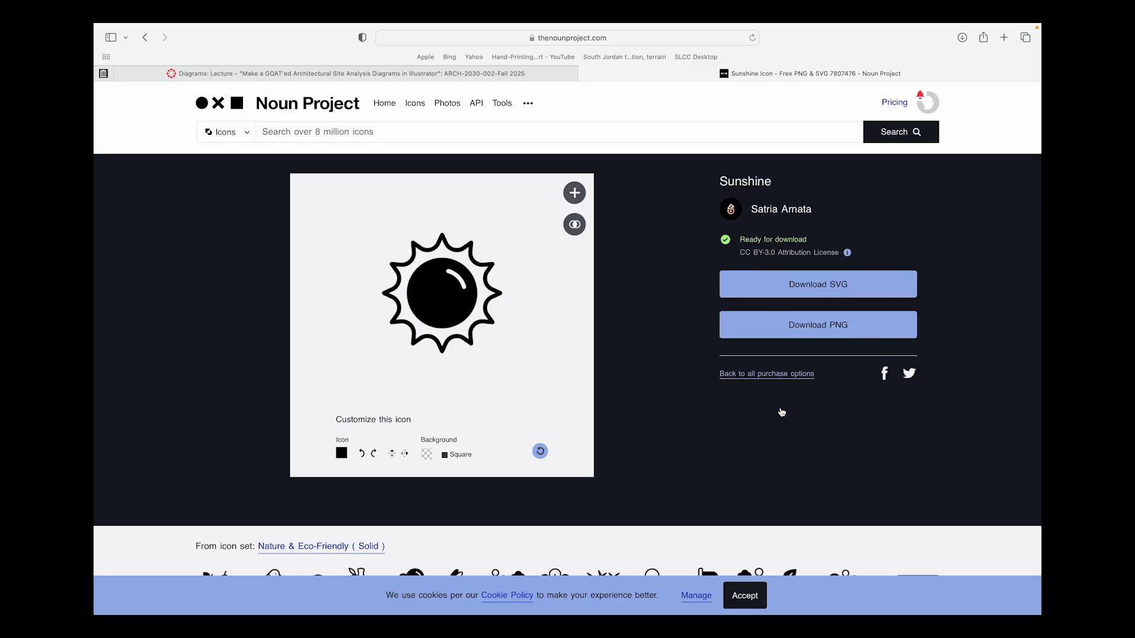
left_click(812, 285)
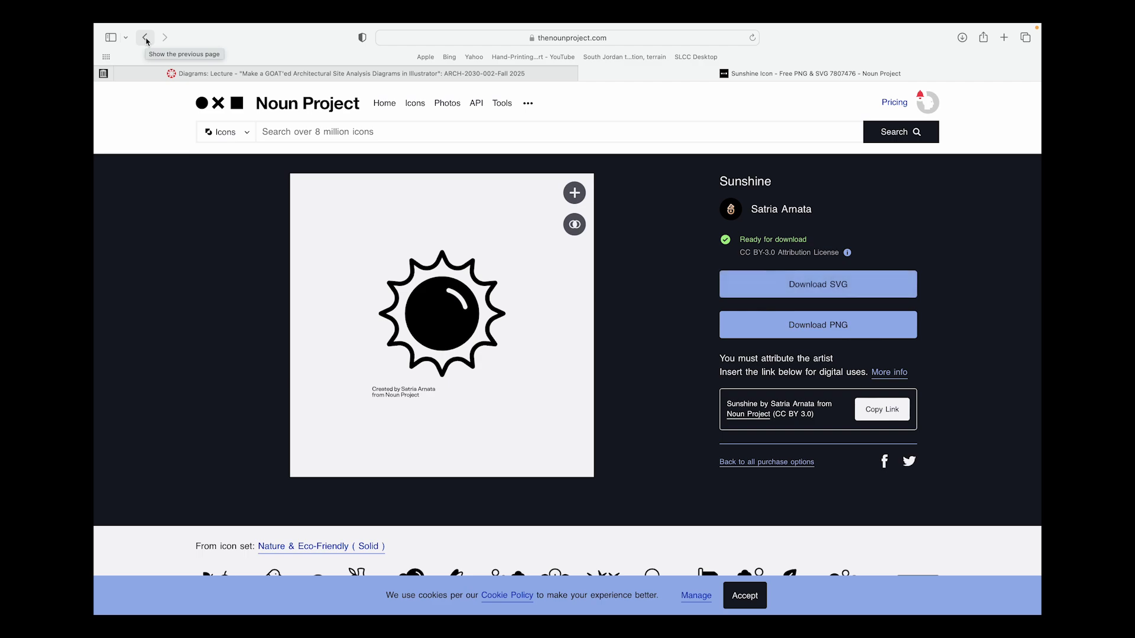
Return to the icon search, look up "view" and check the eye-themed results
left_click(146, 39)
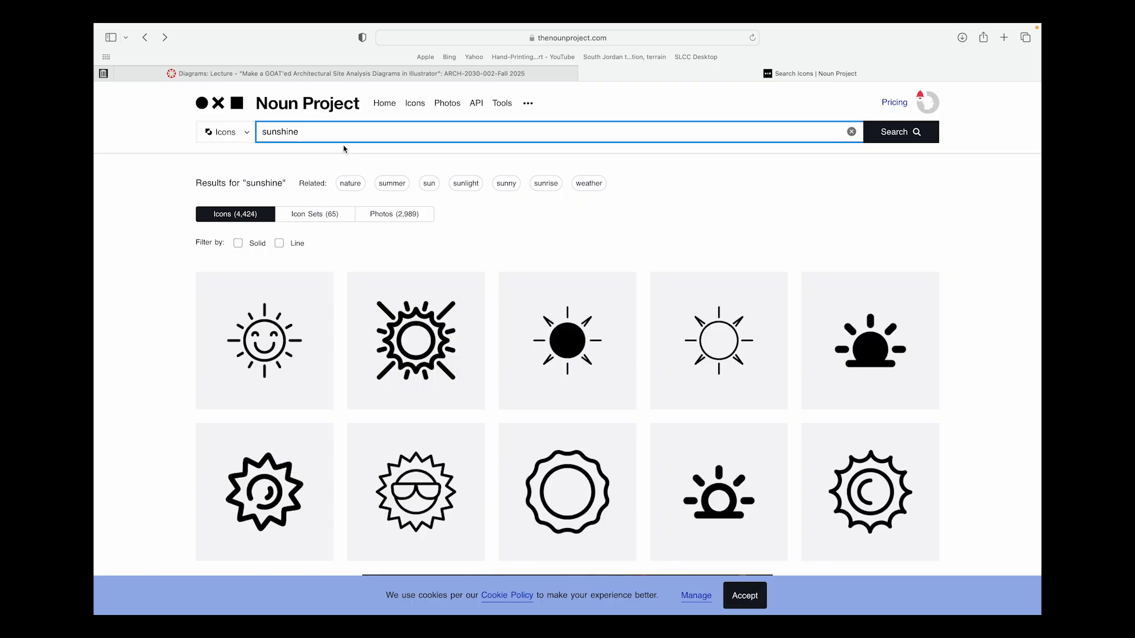
left_click_drag(317, 131, 206, 132)
key("BackSpace")
type("view")
key("Return")
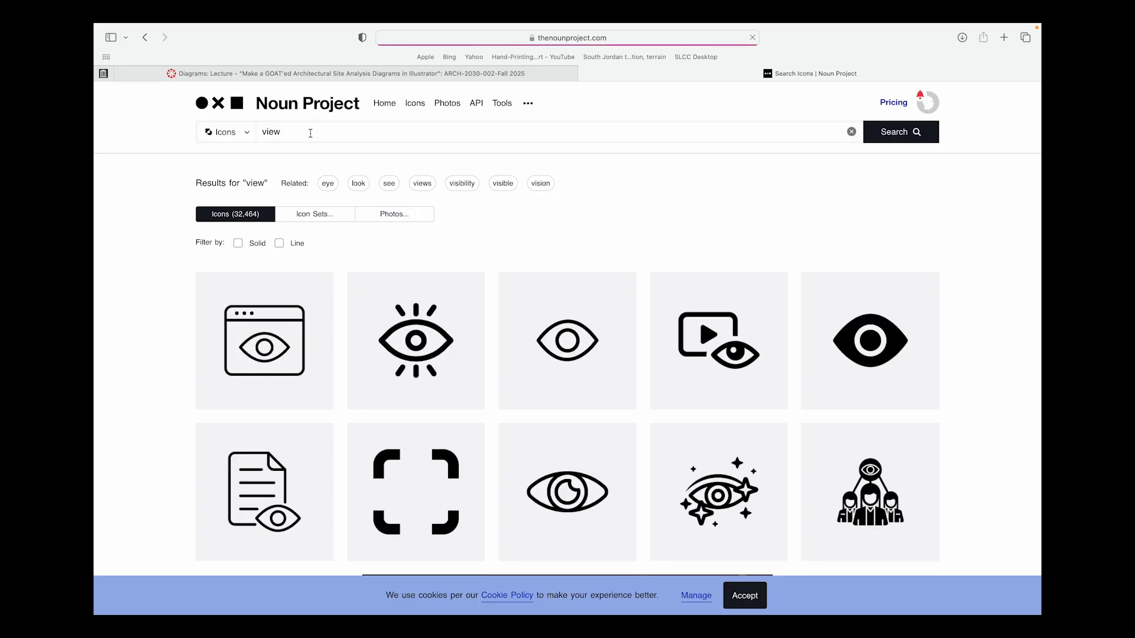
scroll(378, 284, "down", 5)
scroll(386, 296, "up", 4)
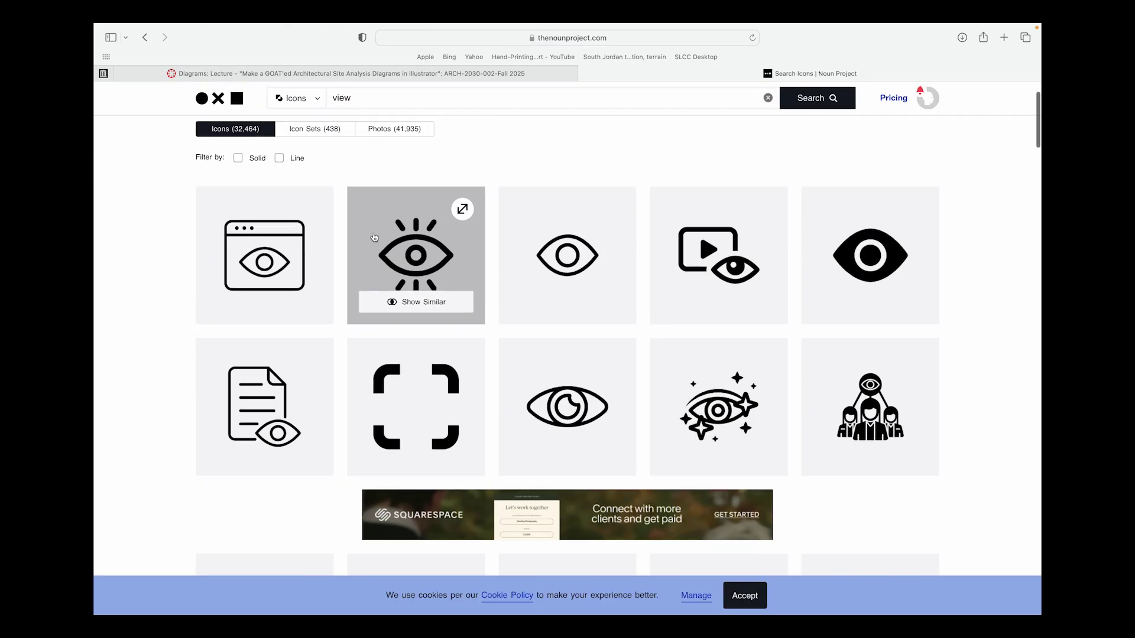
Search the icons for "vista" and browse the whole results page for landscape designs suited to a view symbol
left_click_drag(320, 126, 225, 123)
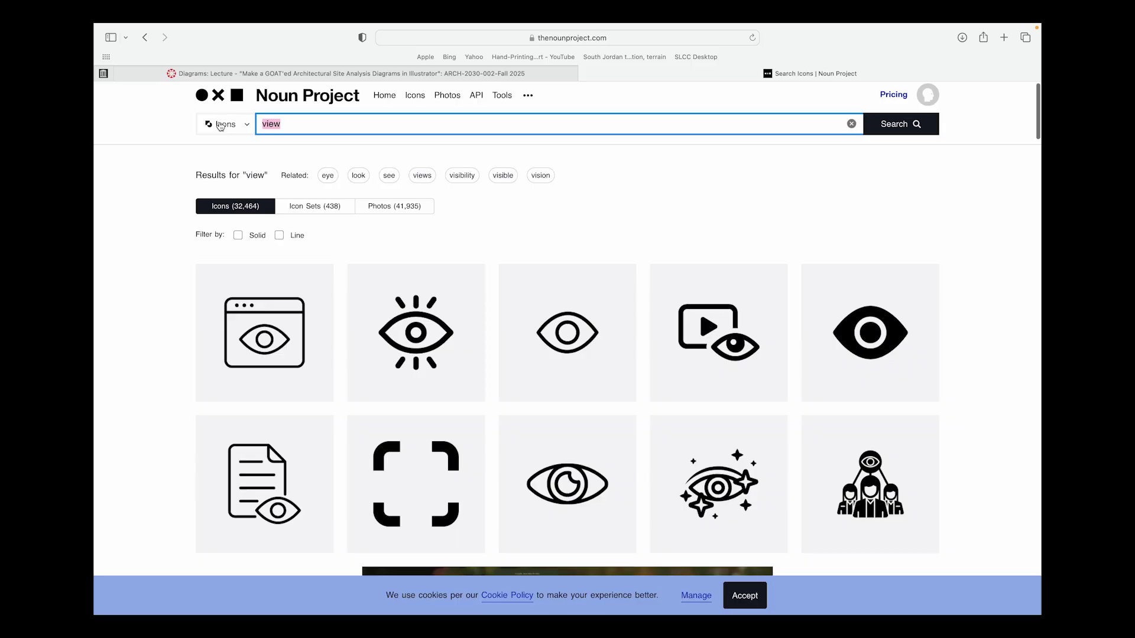
type("vista")
key("Return")
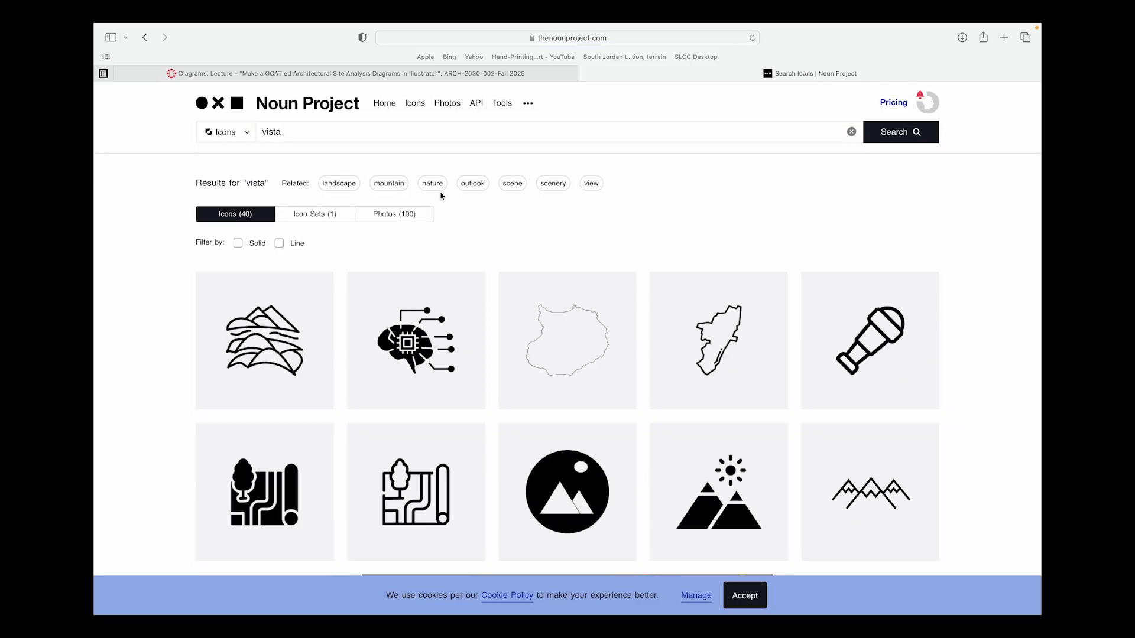
scroll(504, 386, "down", 2)
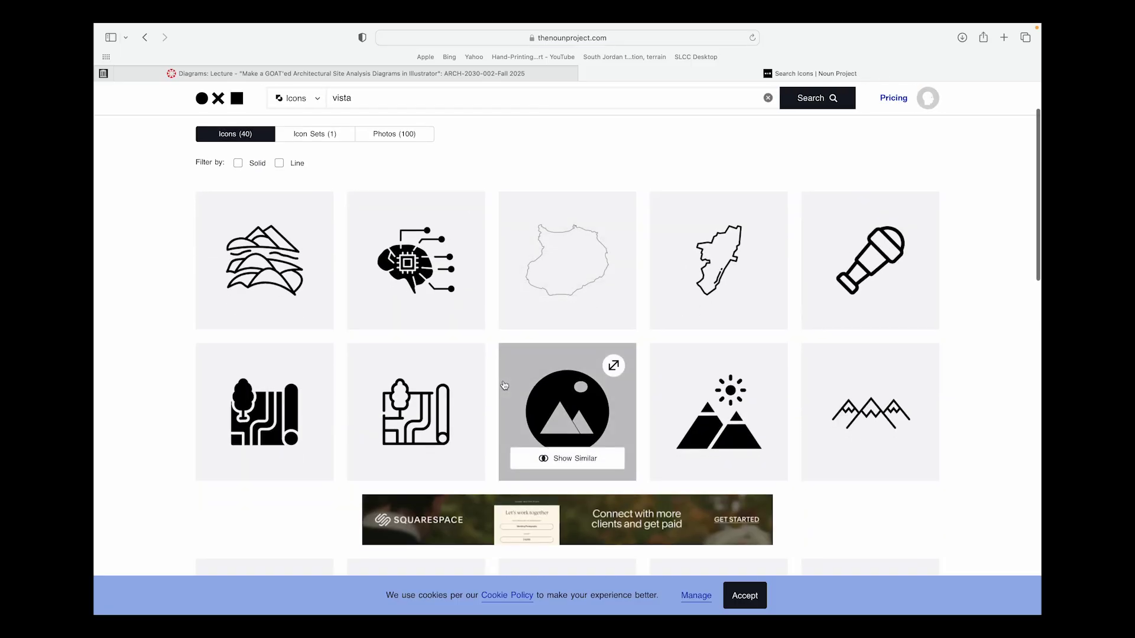
scroll(504, 385, "down", 7)
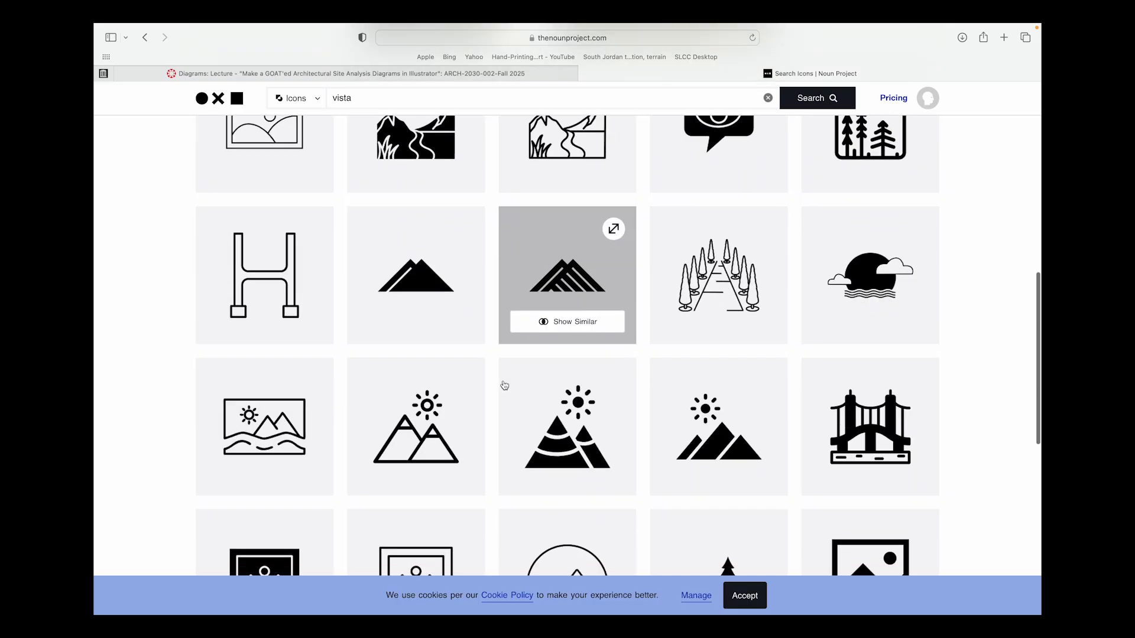
scroll(504, 386, "up", 10)
scroll(474, 349, "down", 10)
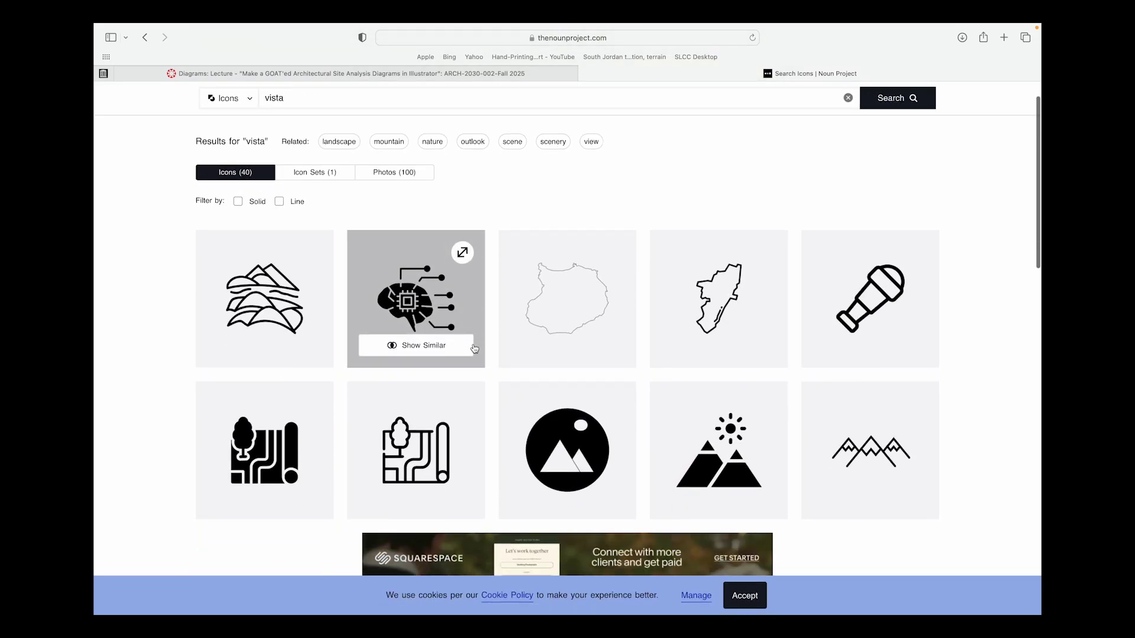
scroll(532, 331, "down", 1)
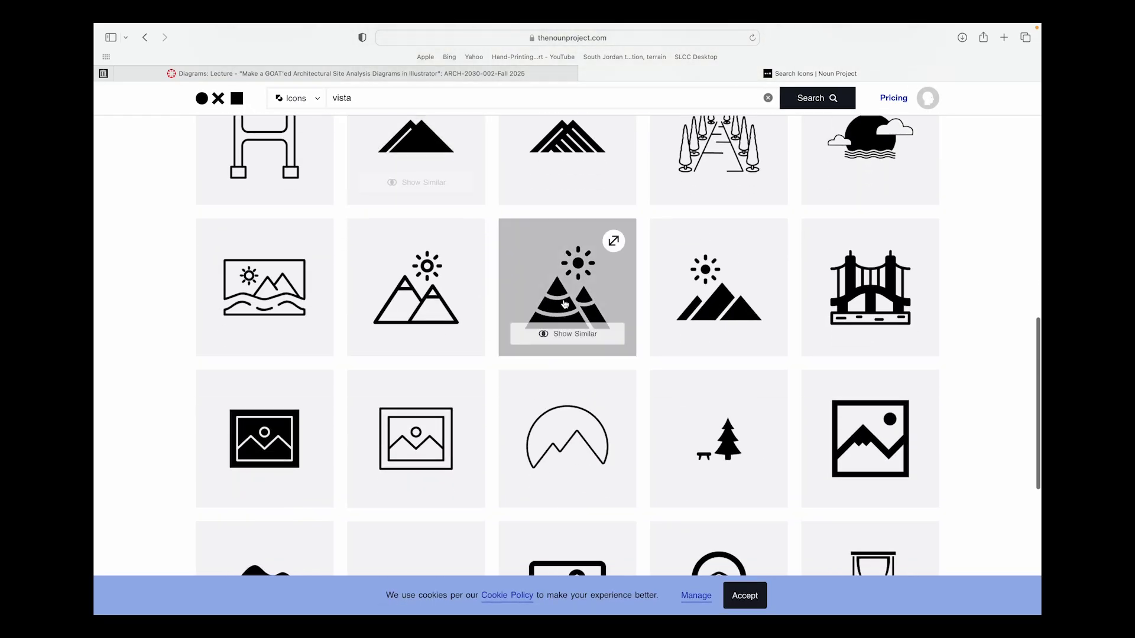
scroll(577, 307, "down", 3)
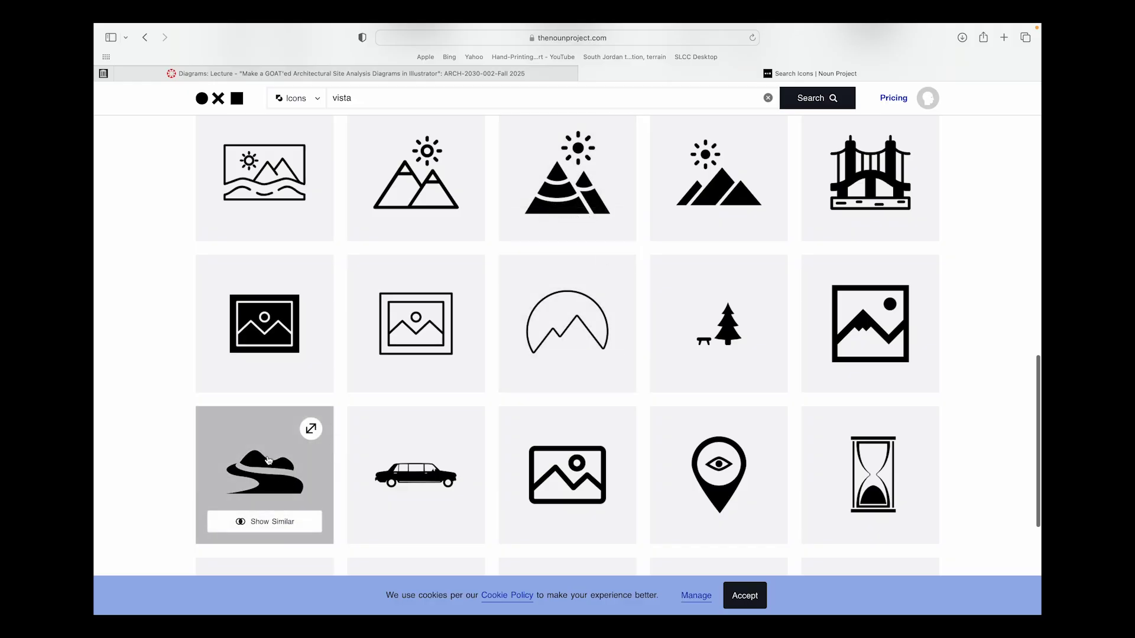
scroll(277, 467, "down", 5)
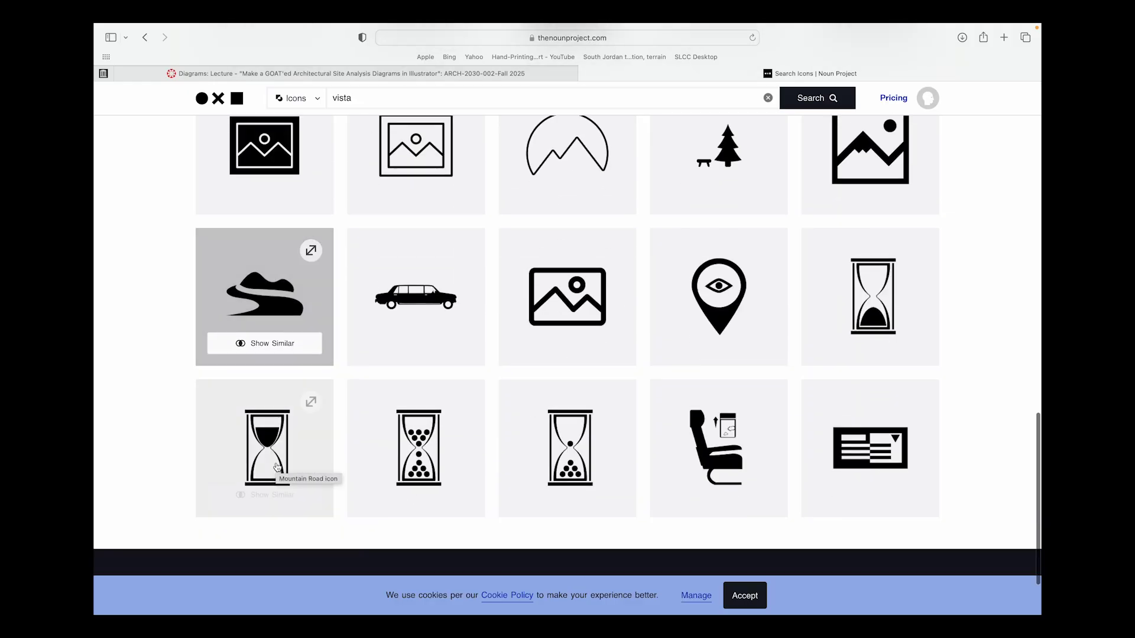
Download the Sun Mountain icon with three solid peaks as an SVG under the attribution-required option
scroll(278, 467, "up", 4)
scroll(674, 185, "up", 1)
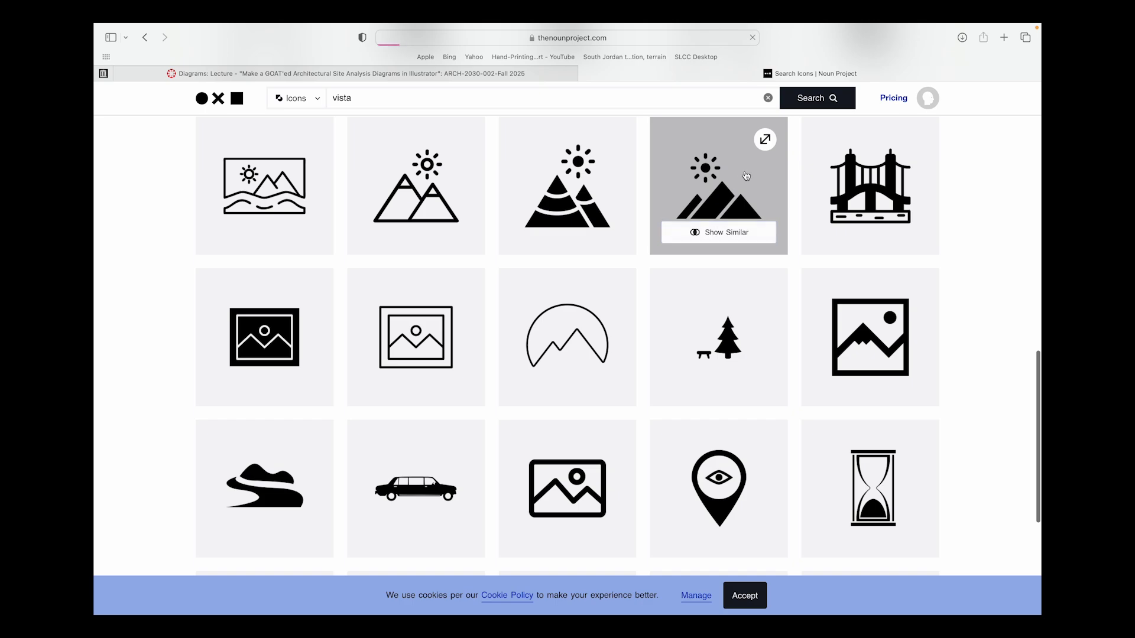
left_click(674, 189)
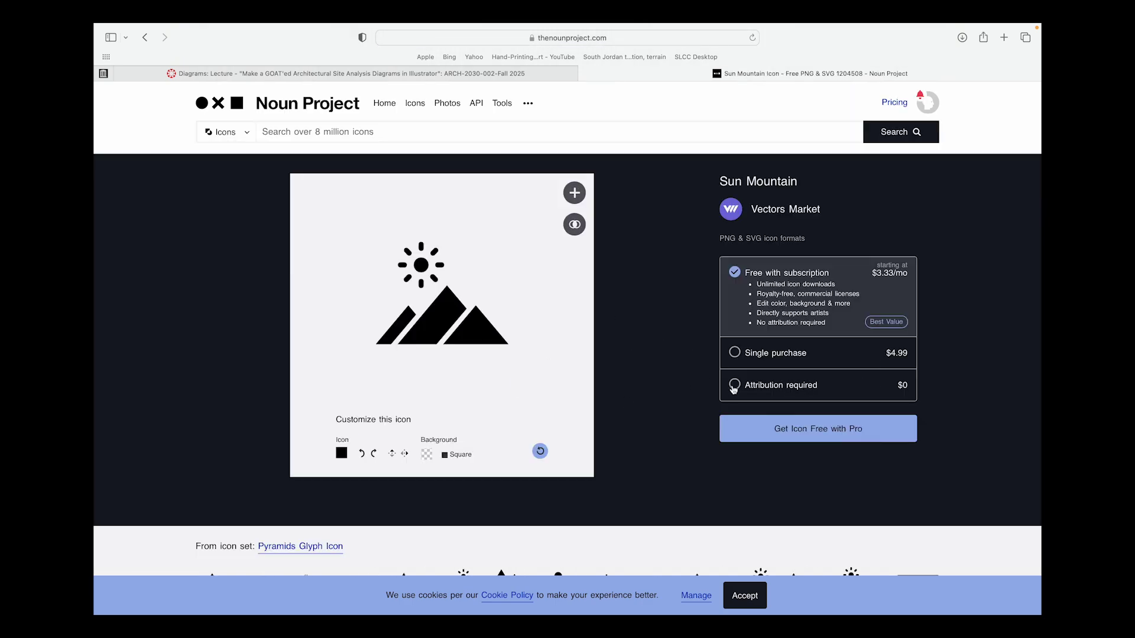
left_click(733, 387)
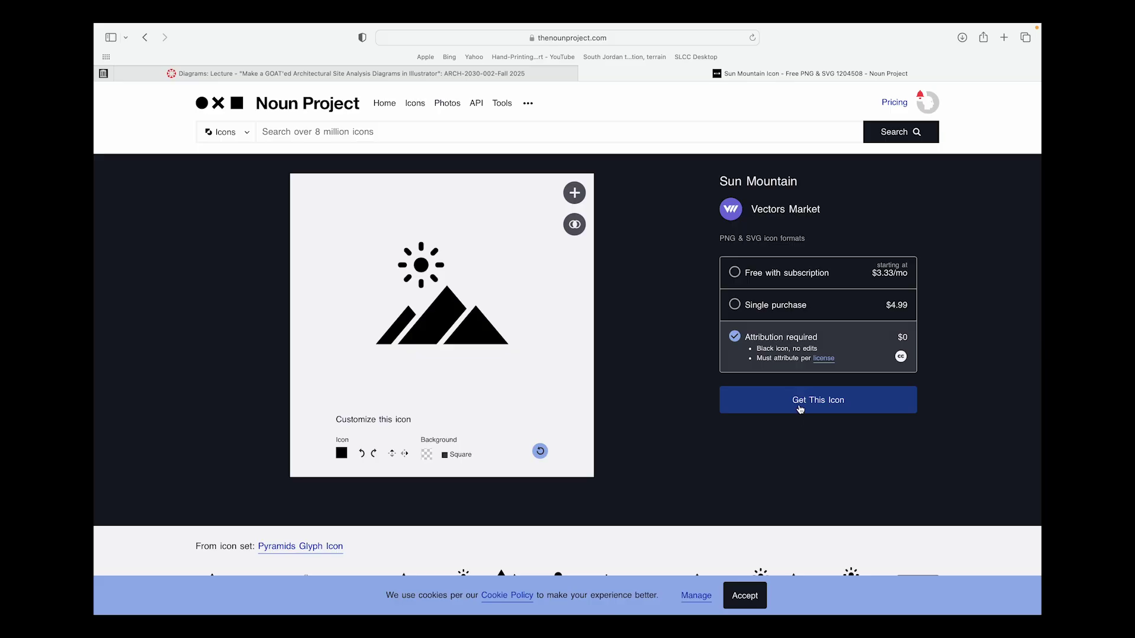
left_click(800, 409)
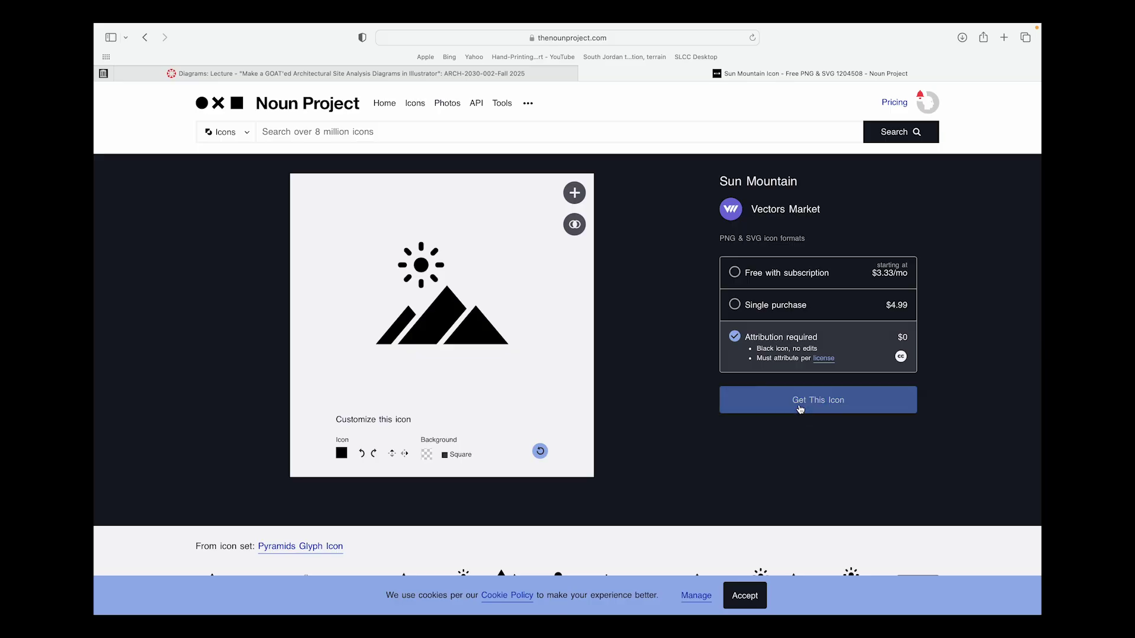
left_click(862, 283)
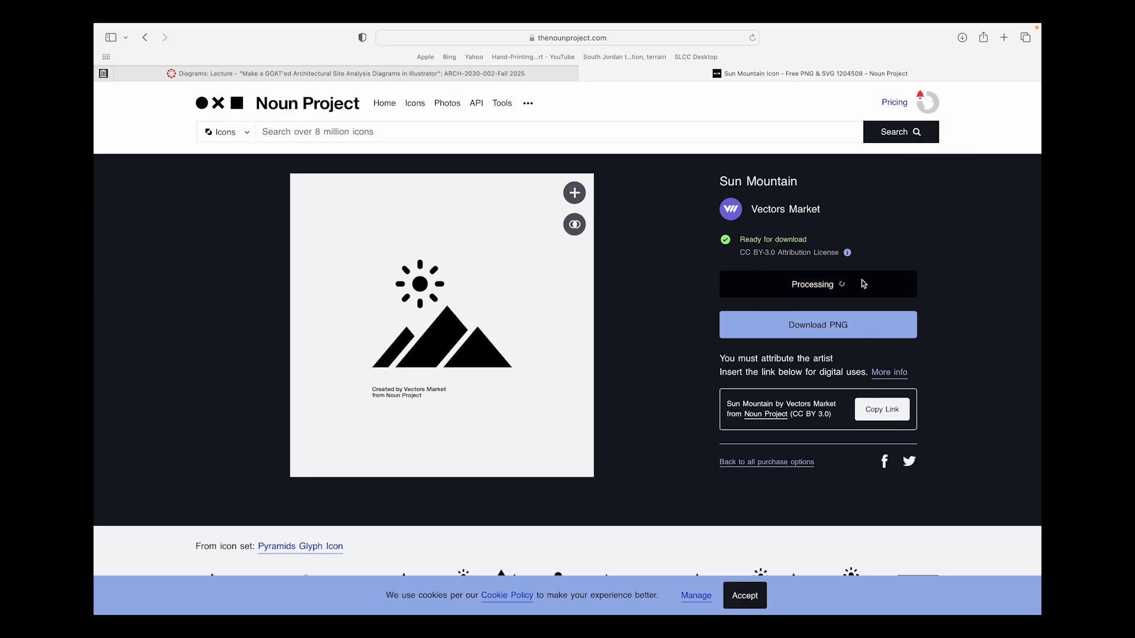
Minimize the browser and switch to Illustrator, showing the People Analysis table in the ARCH 2030 Symbol Template-1.ai document
left_click(520, 76)
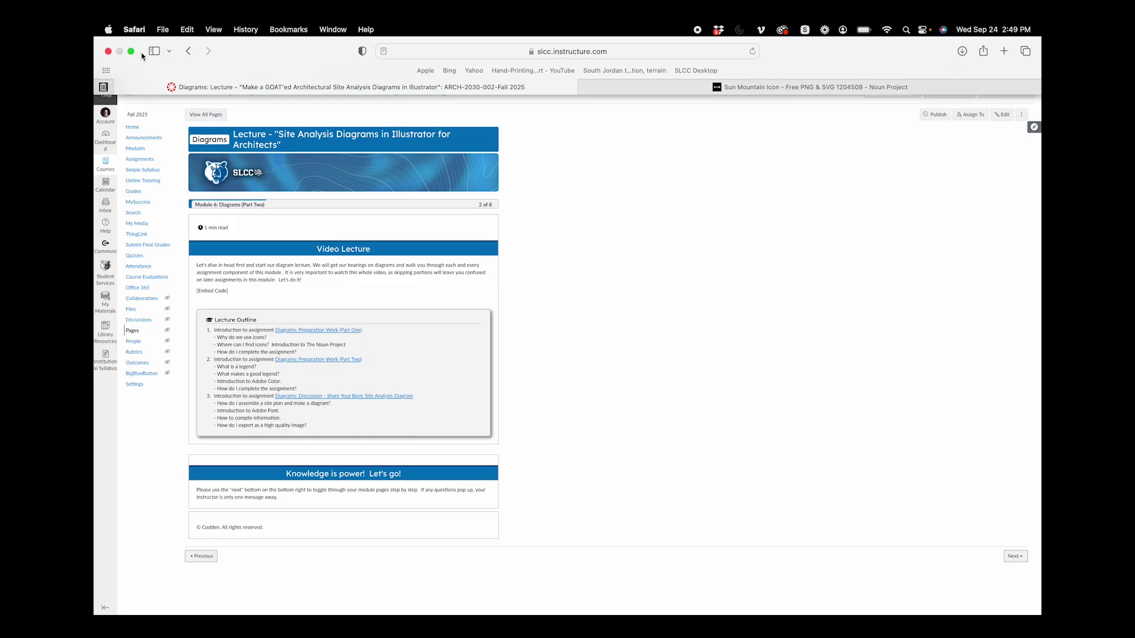
left_click(131, 51)
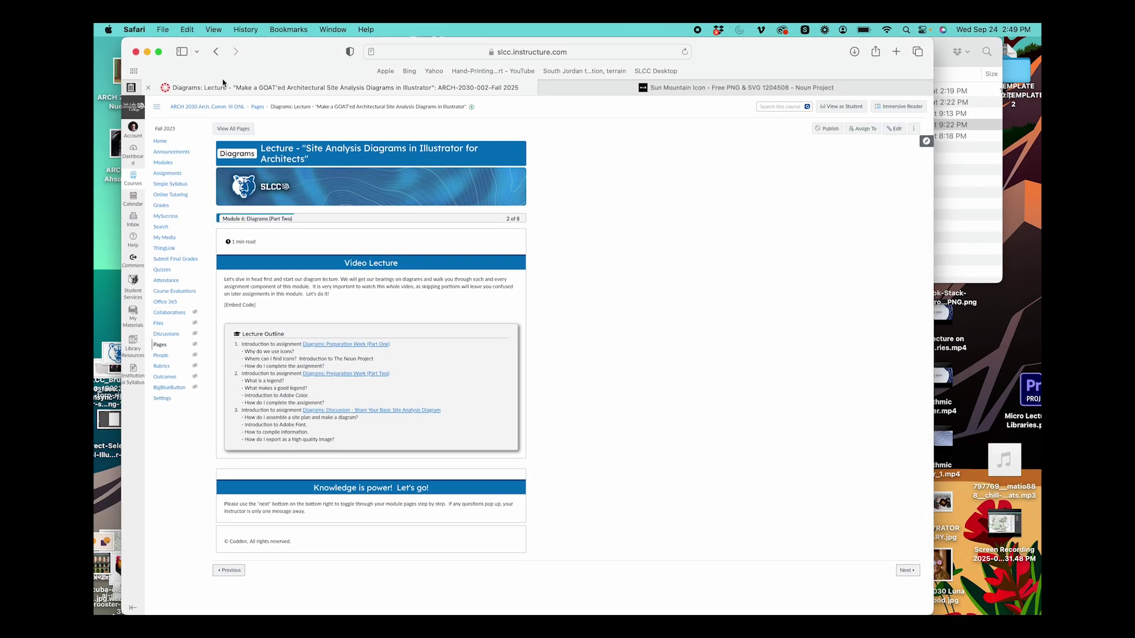
left_click(147, 52)
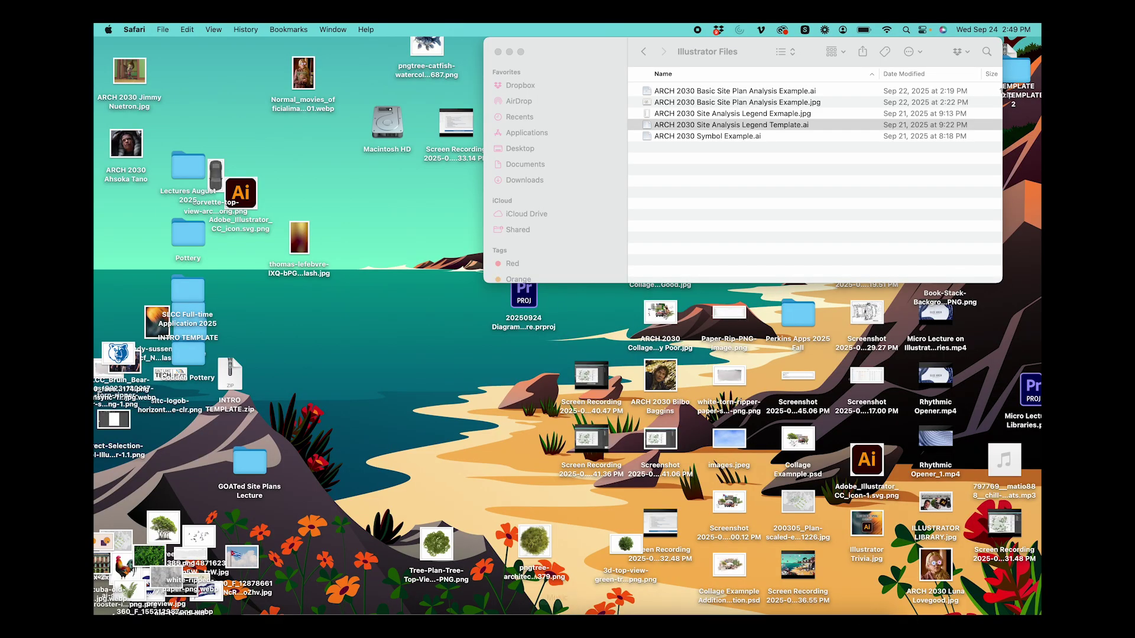
left_click(809, 598)
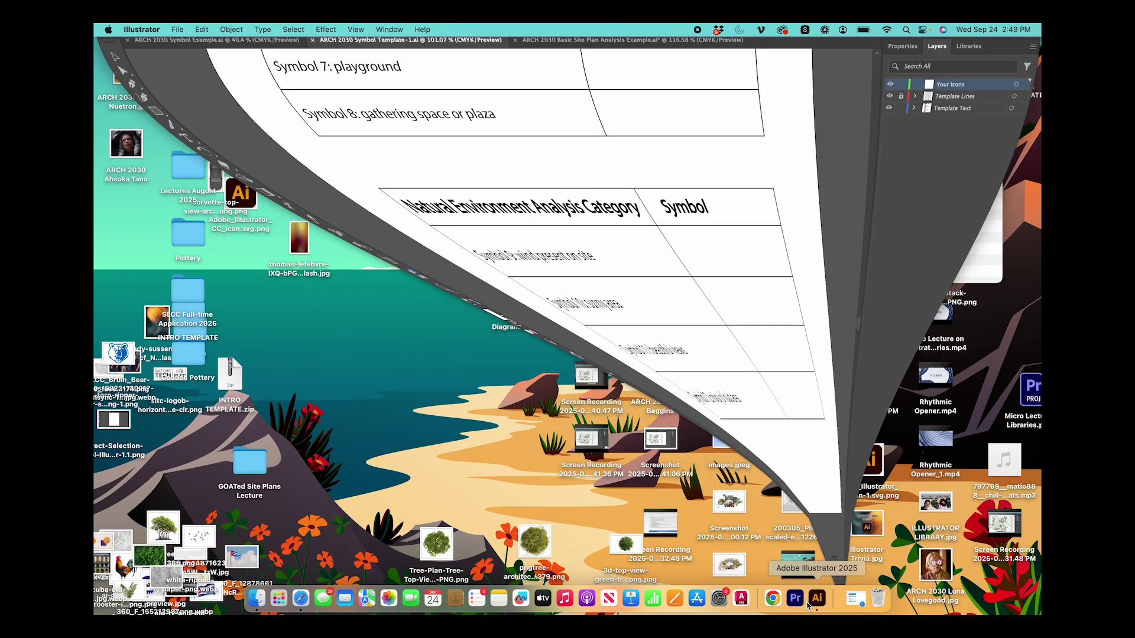
scroll(510, 369, "up", 8)
scroll(510, 369, "right", 2)
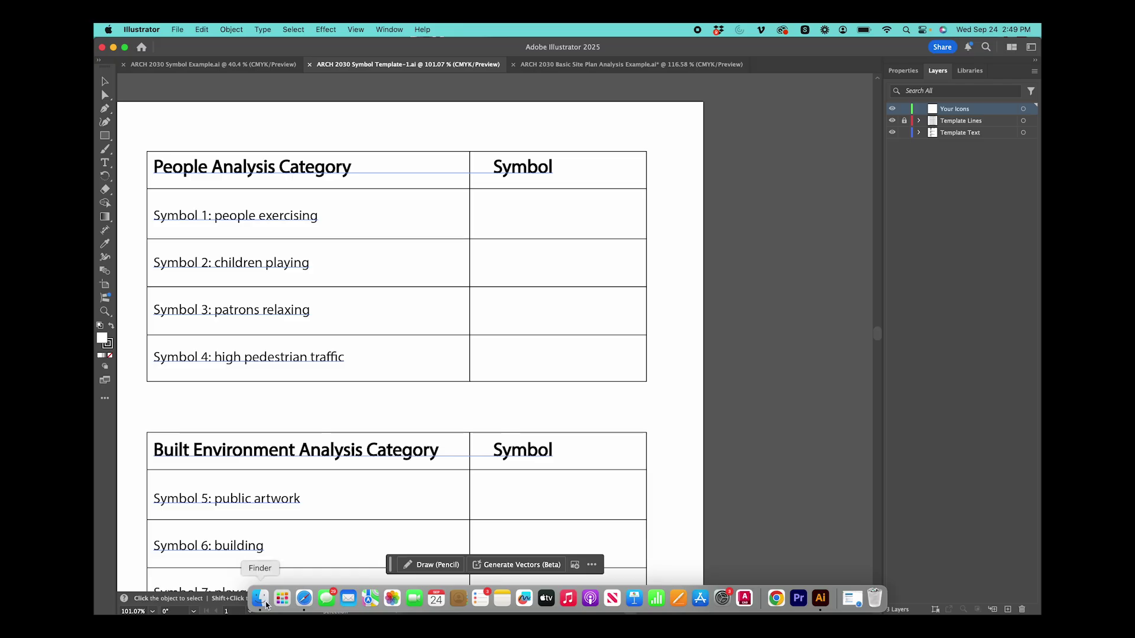
Open noun-wind-582838.svg from the Finder Downloads folder in Illustrator as its own document
left_click(266, 606)
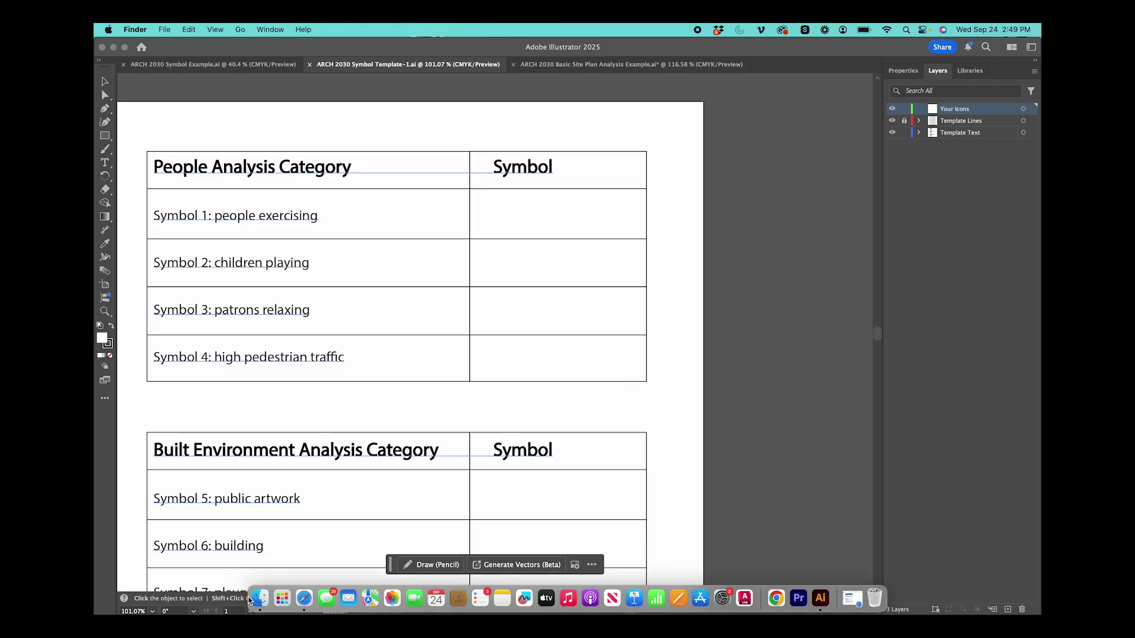
left_click(259, 599)
left_click(661, 214)
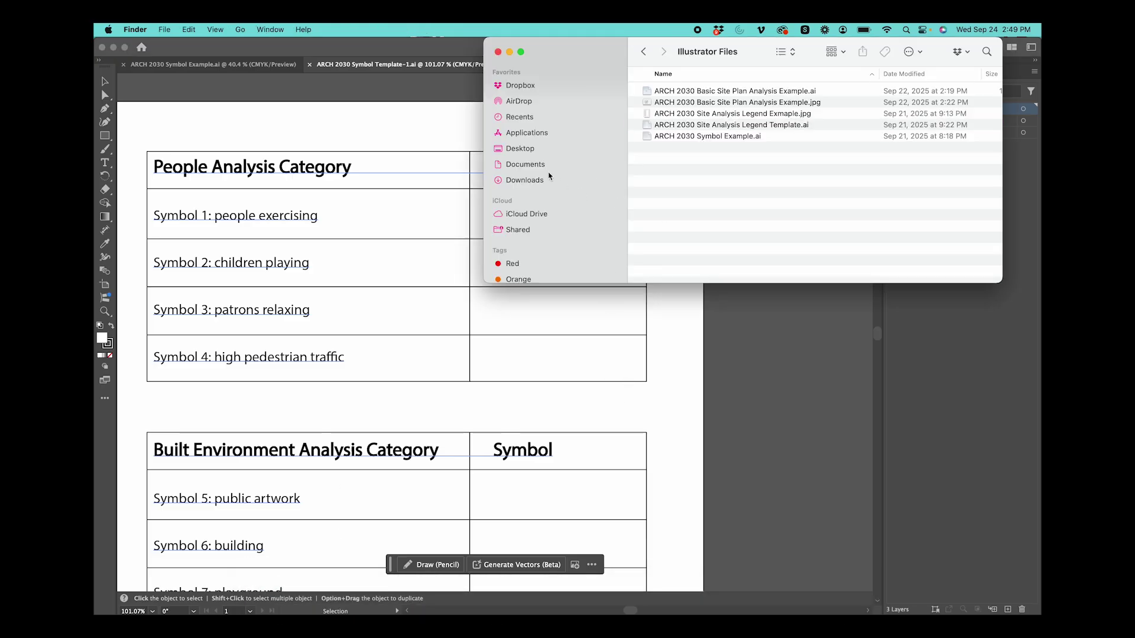
left_click(534, 181)
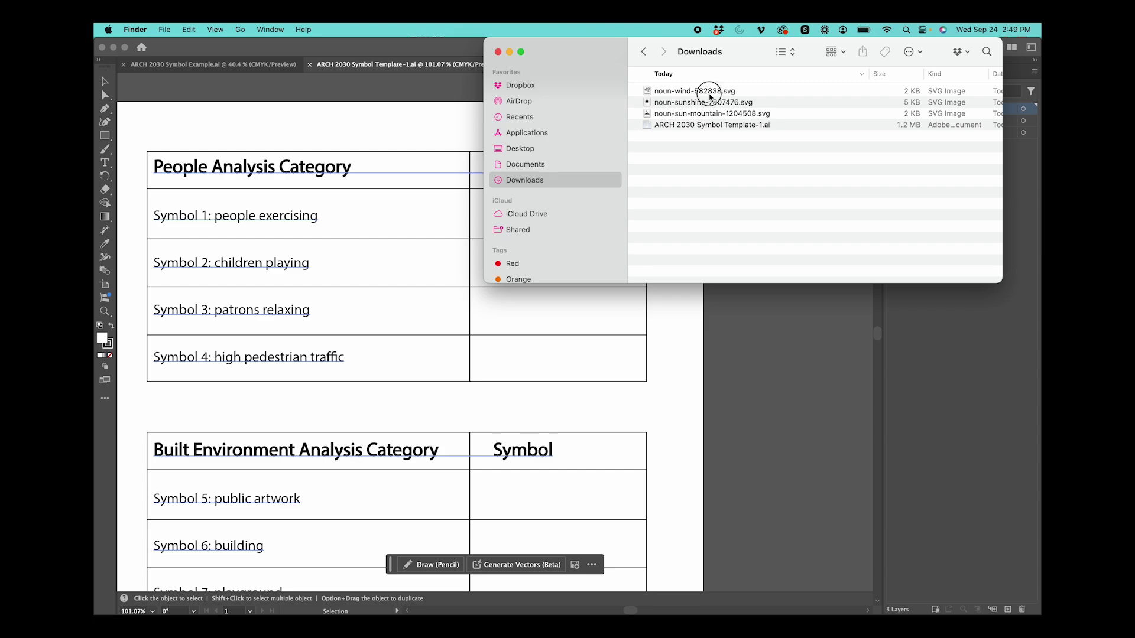
left_click(714, 91)
left_click_drag(717, 92, 418, 140)
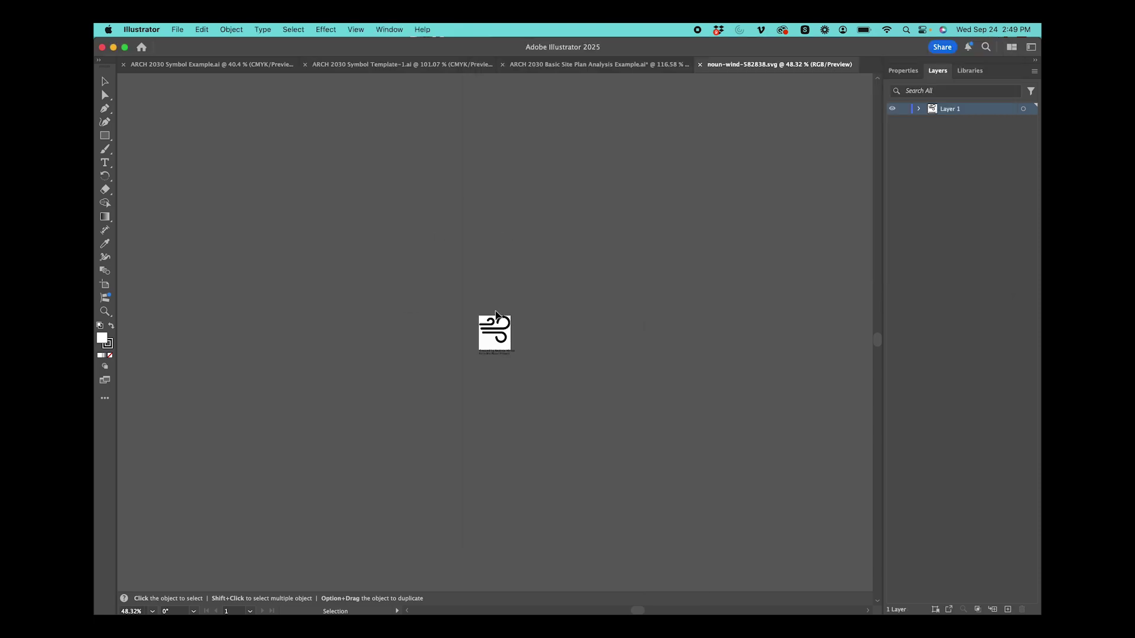
Delete both lines of attribution text below the wind icon
scroll(495, 314, "up", 5)
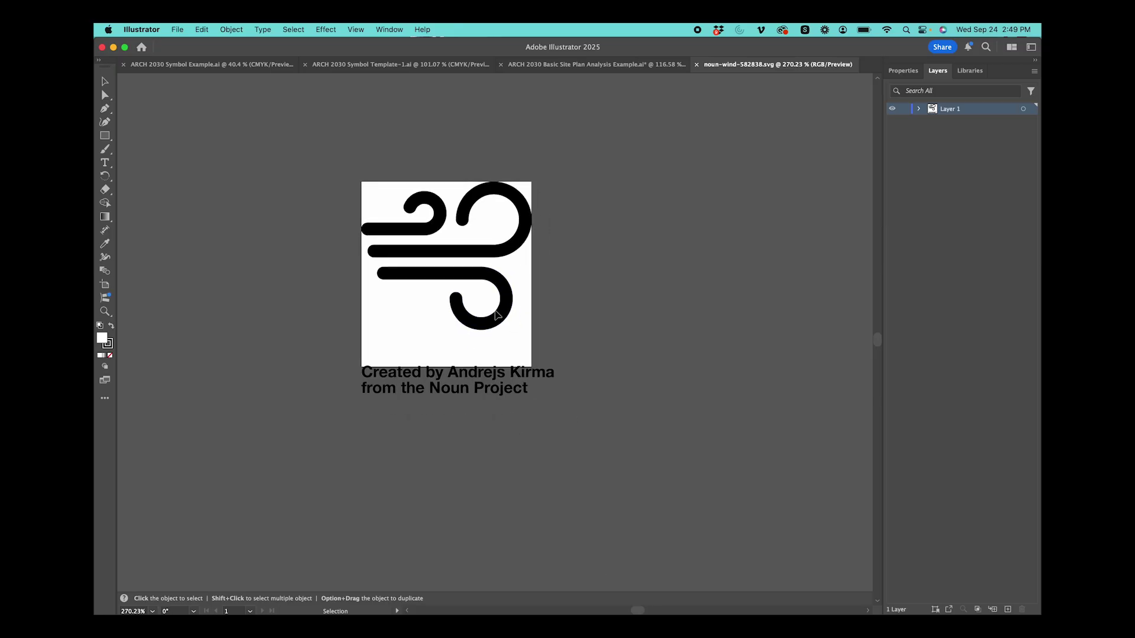
scroll(482, 390, "up", 4)
left_click(482, 389)
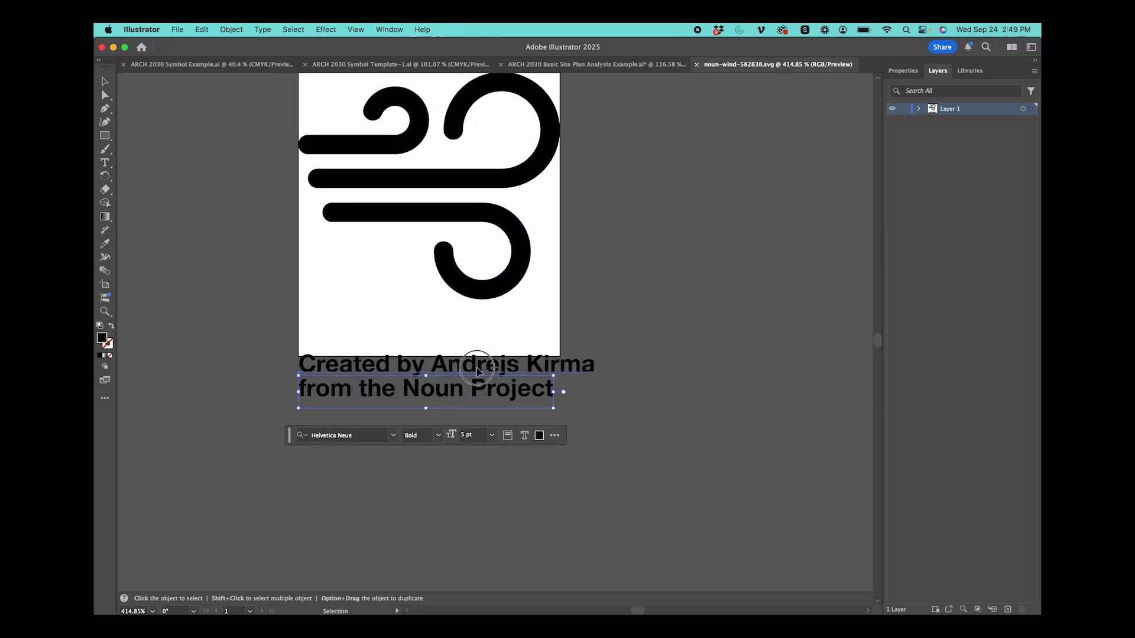
left_click(666, 377)
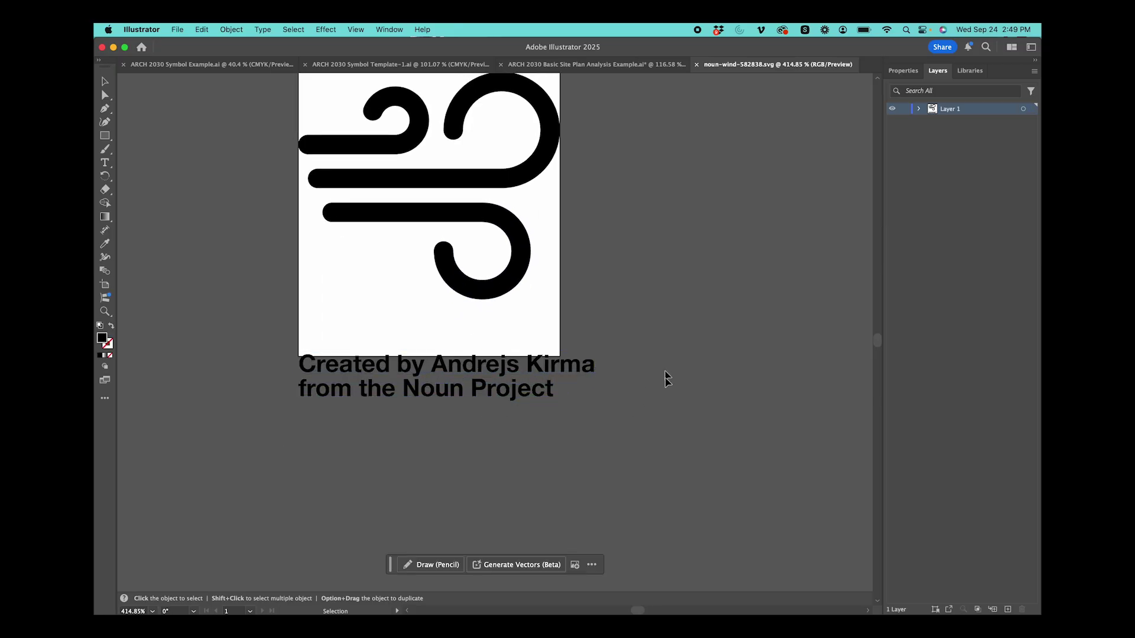
left_click(467, 371)
key("Delete")
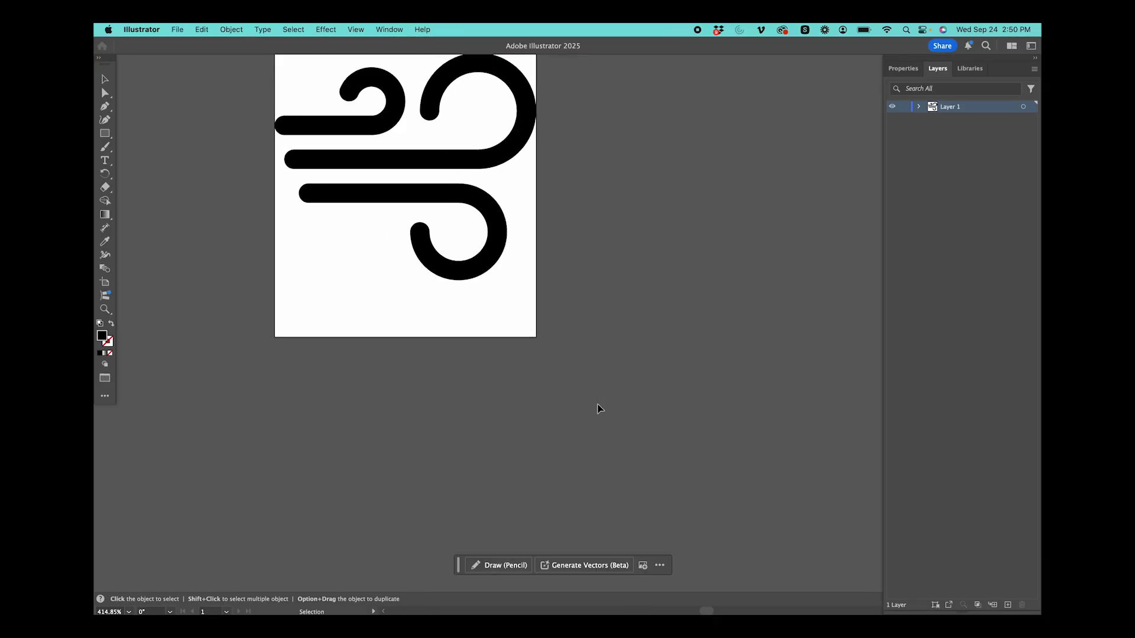
scroll(537, 375, "down", 2)
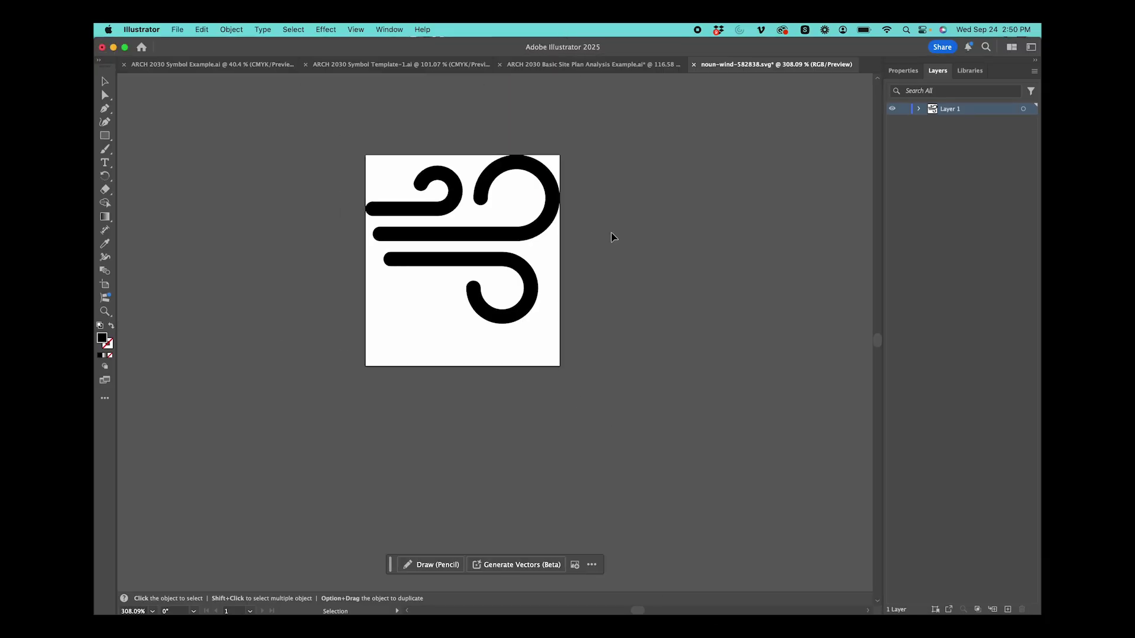
Copy the wind icon group and paste it onto the Your Icons layer of ARCH 2030 Symbol Template-1.ai
left_click(396, 164)
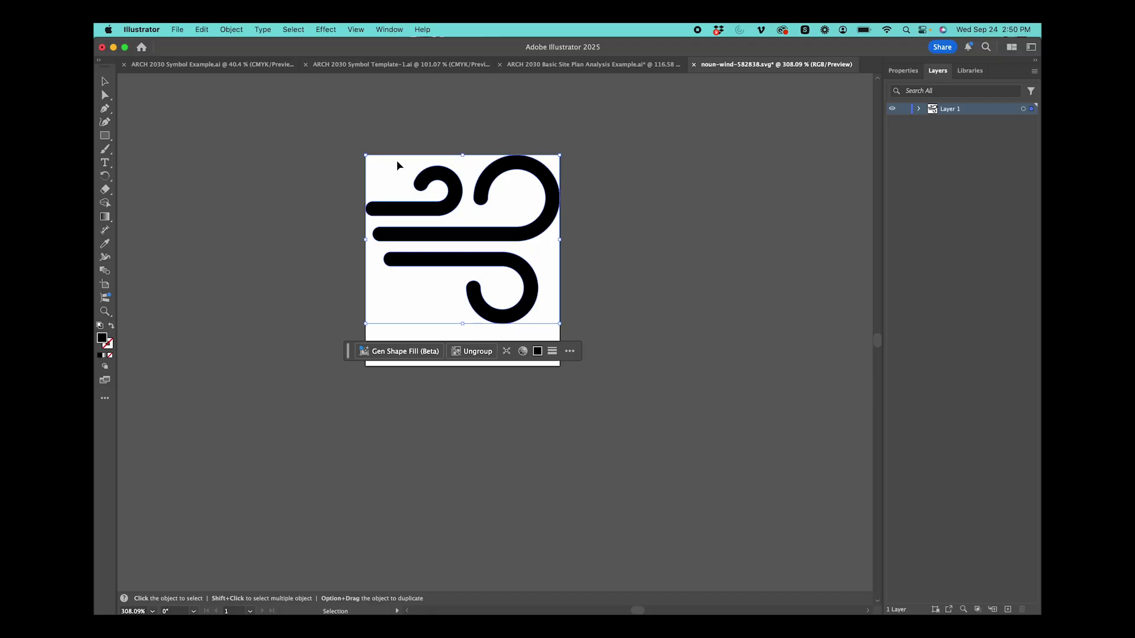
key("a")
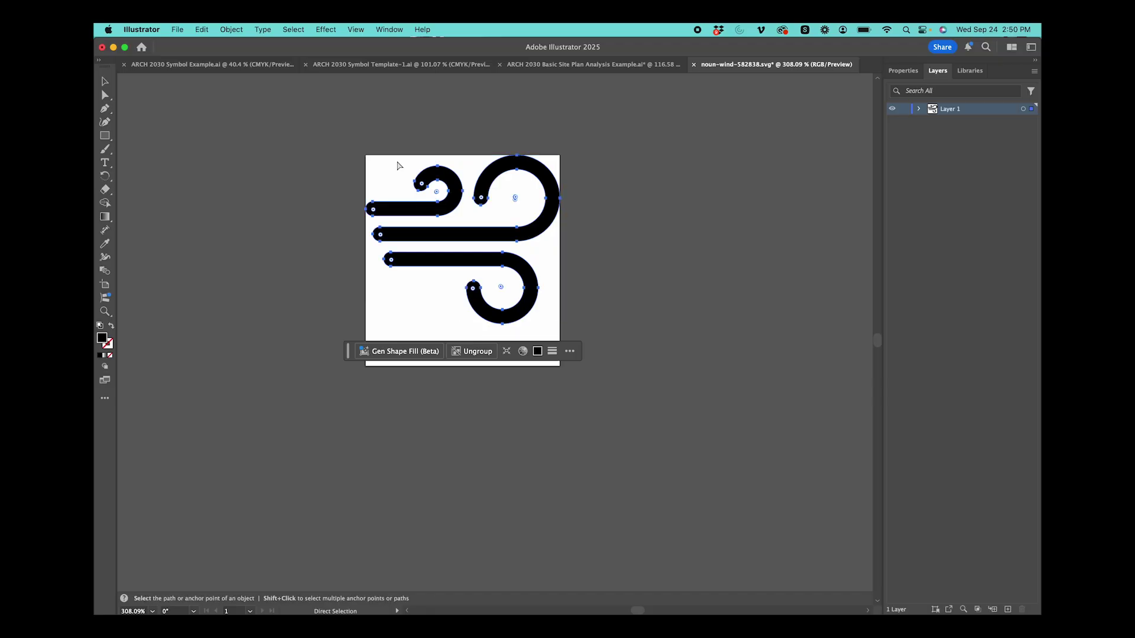
key("v")
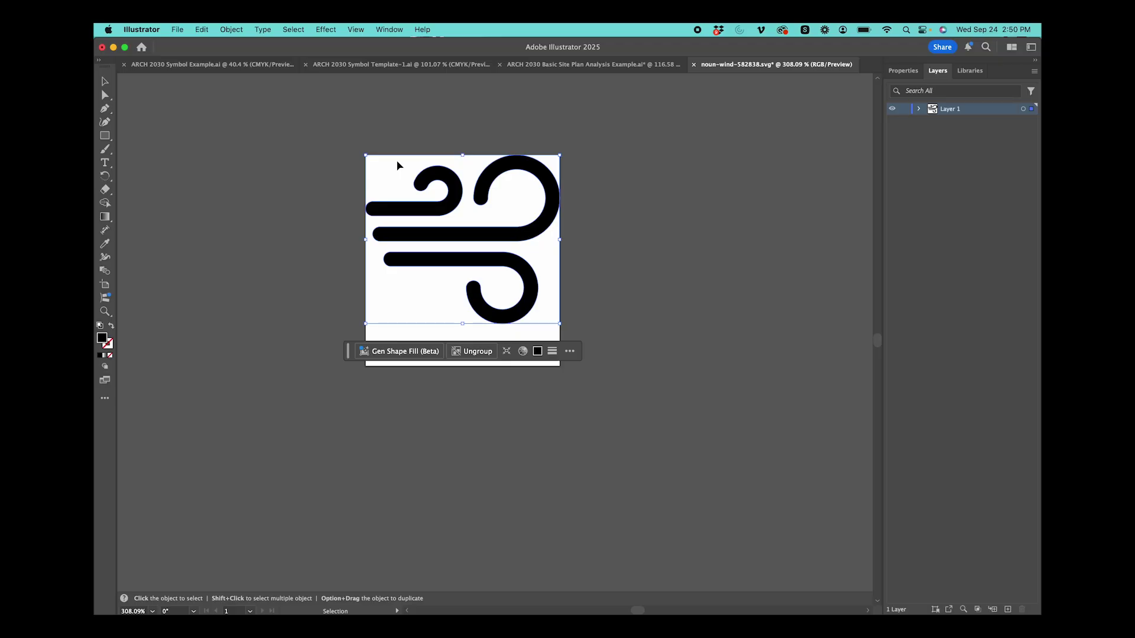
left_click(604, 66)
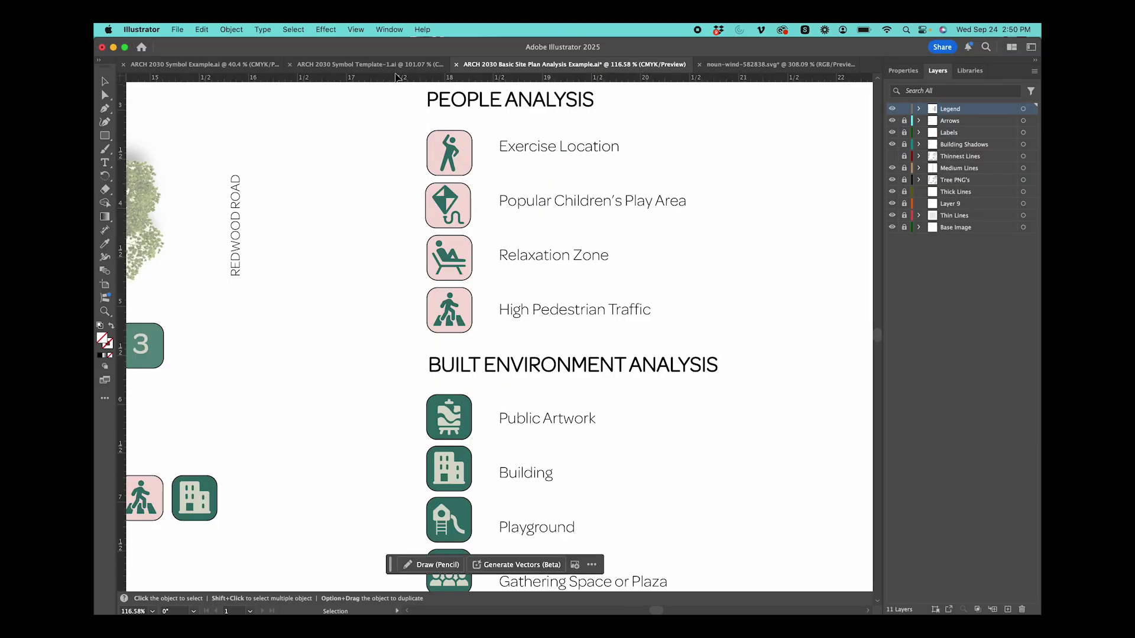
left_click(362, 65)
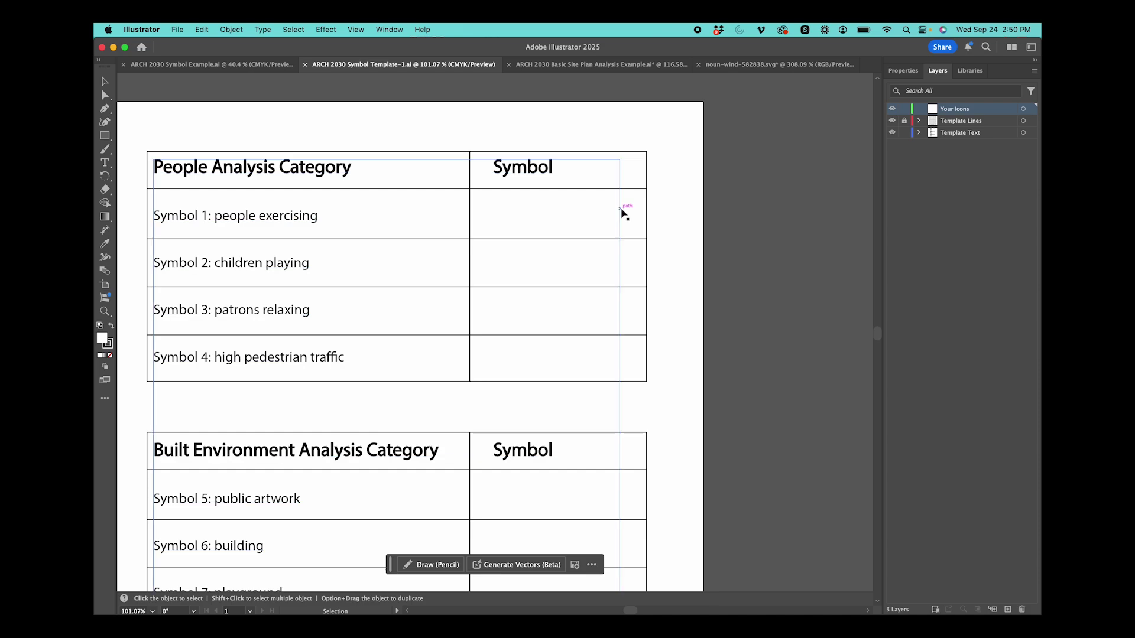
key("super+v")
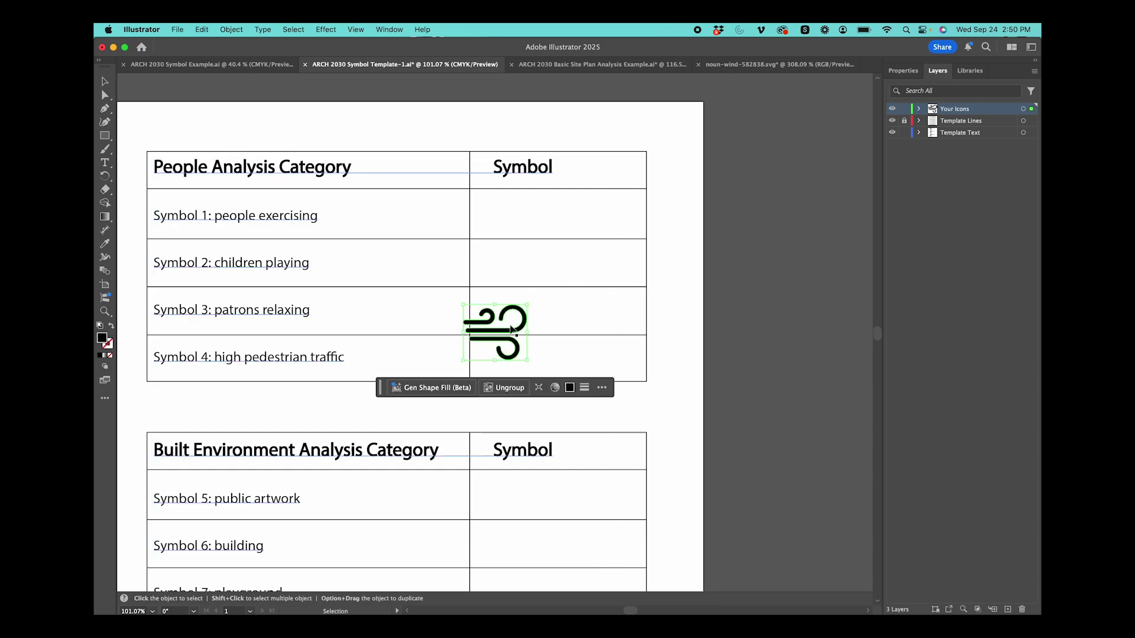
Move the wind icon into the symbol cell of Symbol 9: wind present on site and scale it down to fit the row
left_click_drag(511, 308, 537, 477)
scroll(514, 387, "down", 5)
left_click(538, 479)
scroll(537, 479, "down", 9)
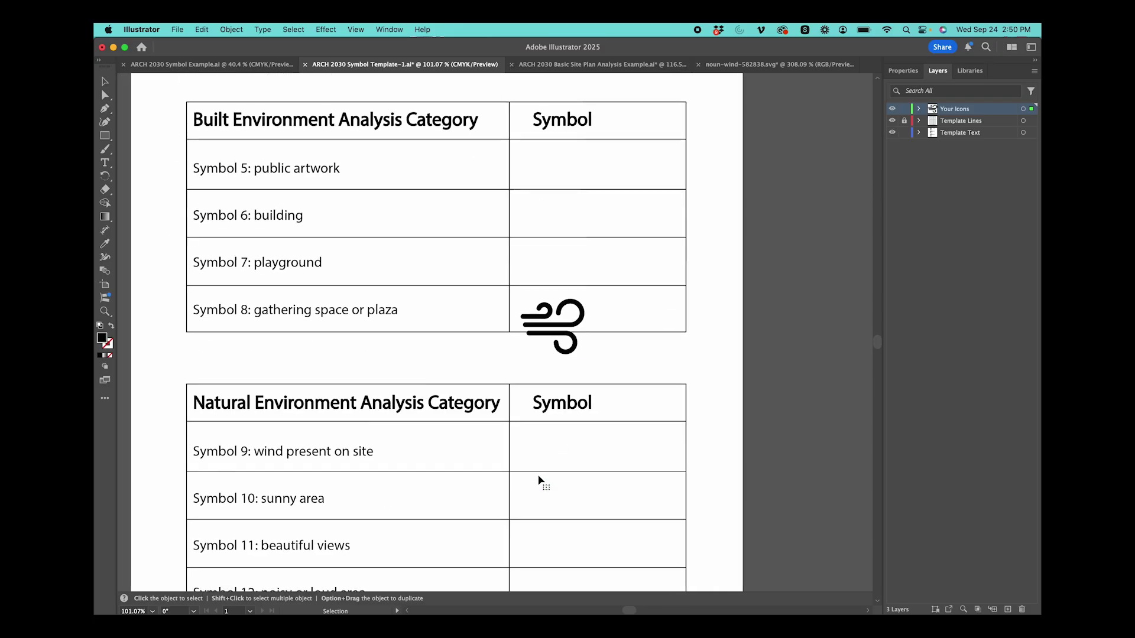
left_click(547, 126)
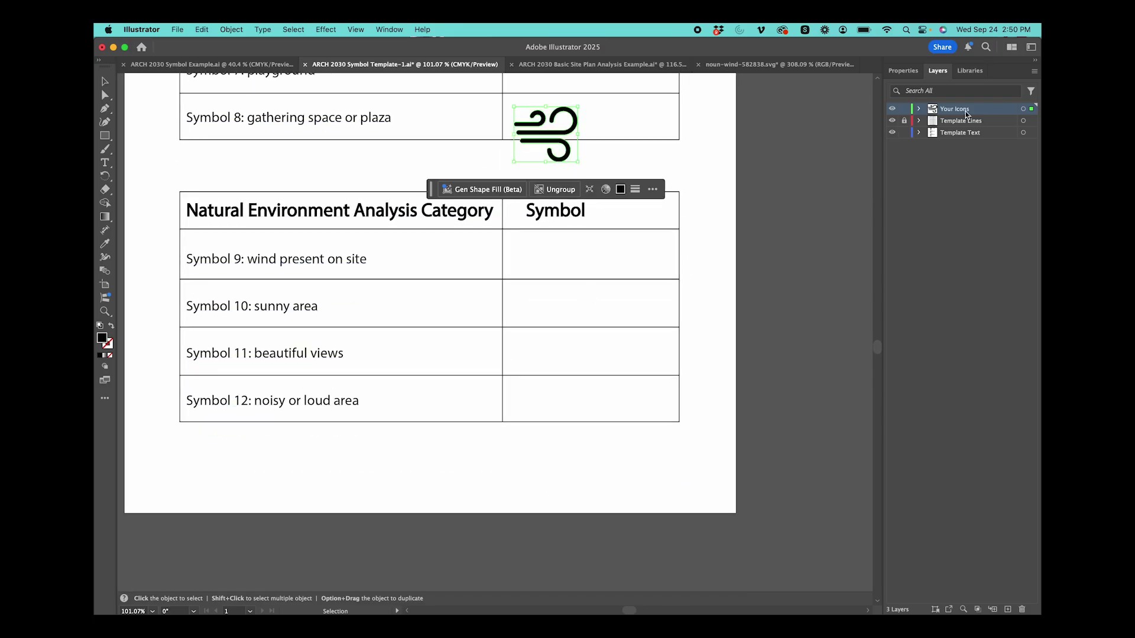
left_click(550, 235)
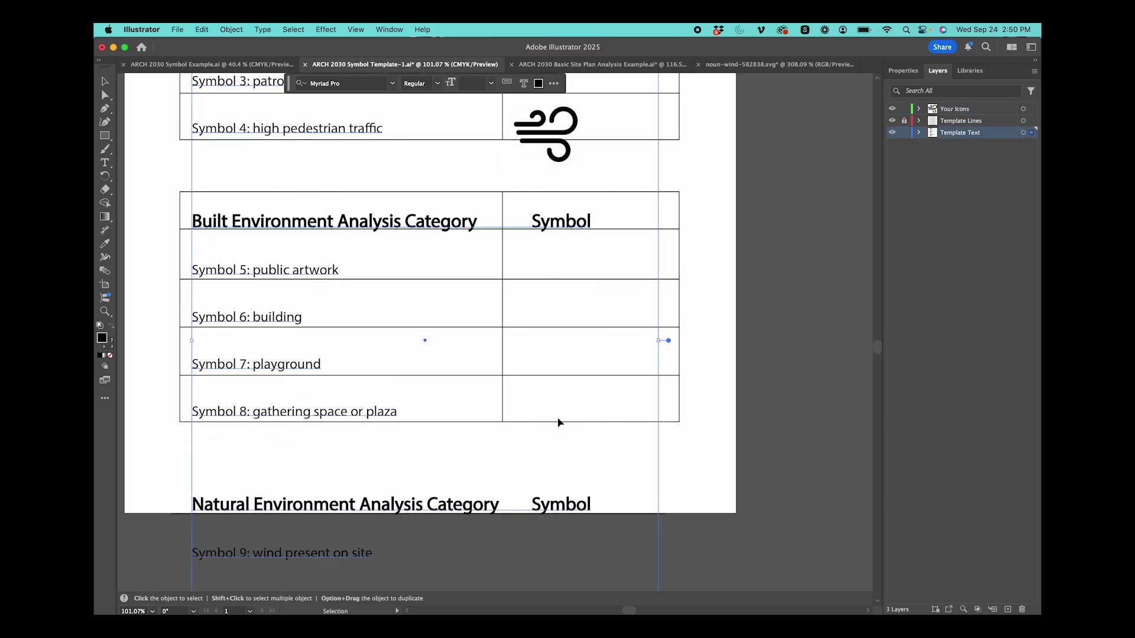
left_click(560, 162)
left_click_drag(560, 162, 592, 283)
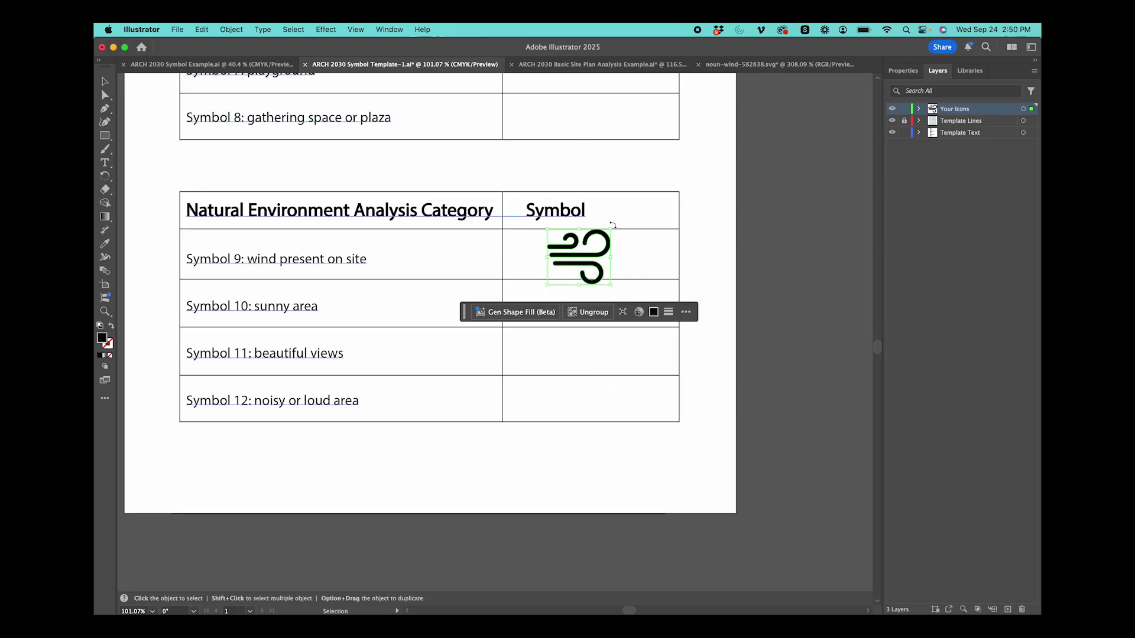
left_click_drag(614, 227, 559, 253)
left_click(795, 317)
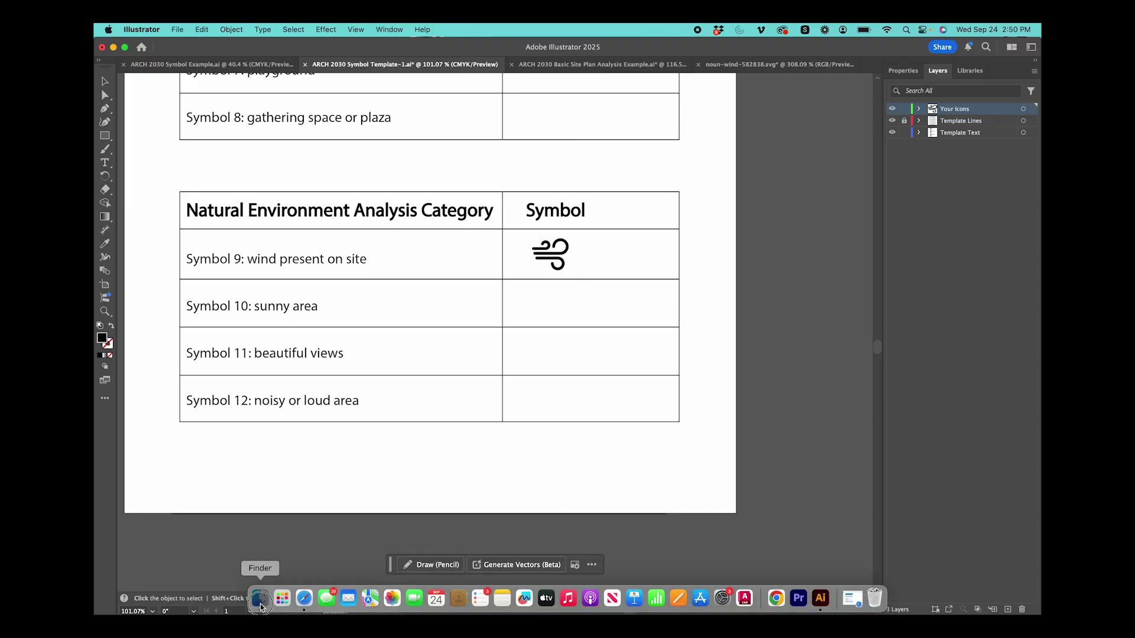
Bring the downloaded sunshine and sun-mountain SVG icons into the template and fit them in the Symbol 10 and Symbol 11 cells
left_click(261, 602)
left_click(724, 103)
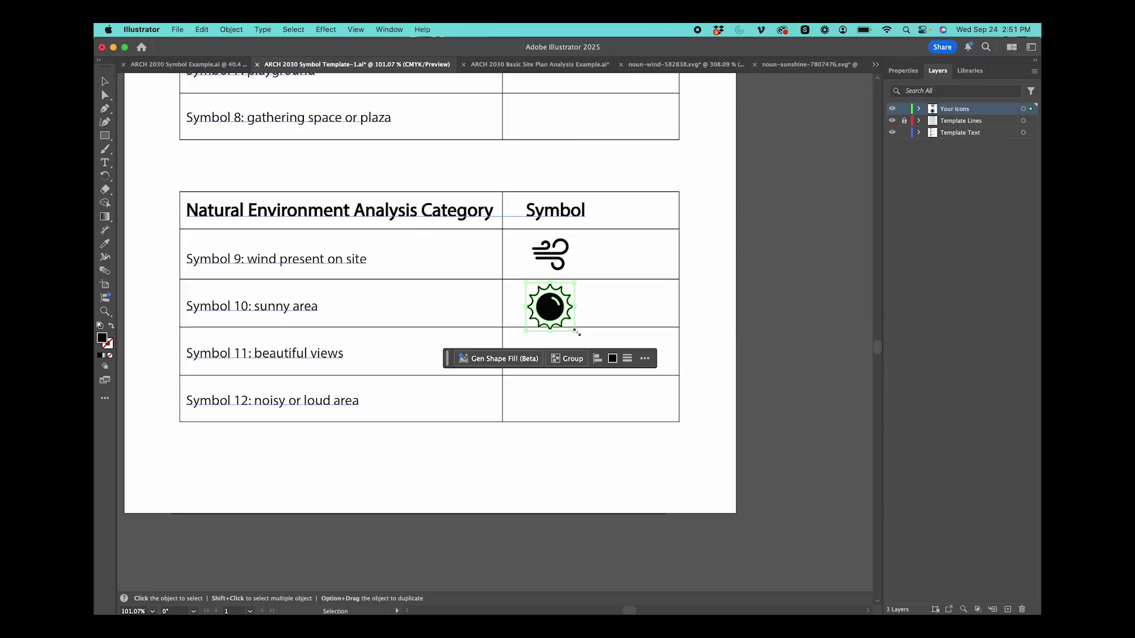
left_click(360, 573)
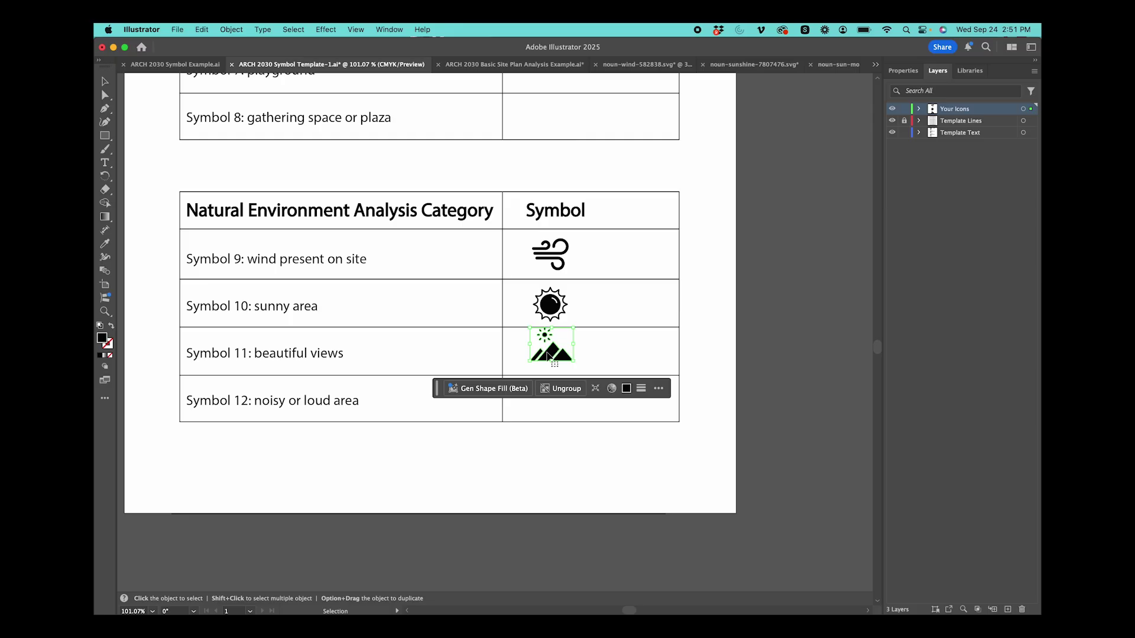
key("super+0")
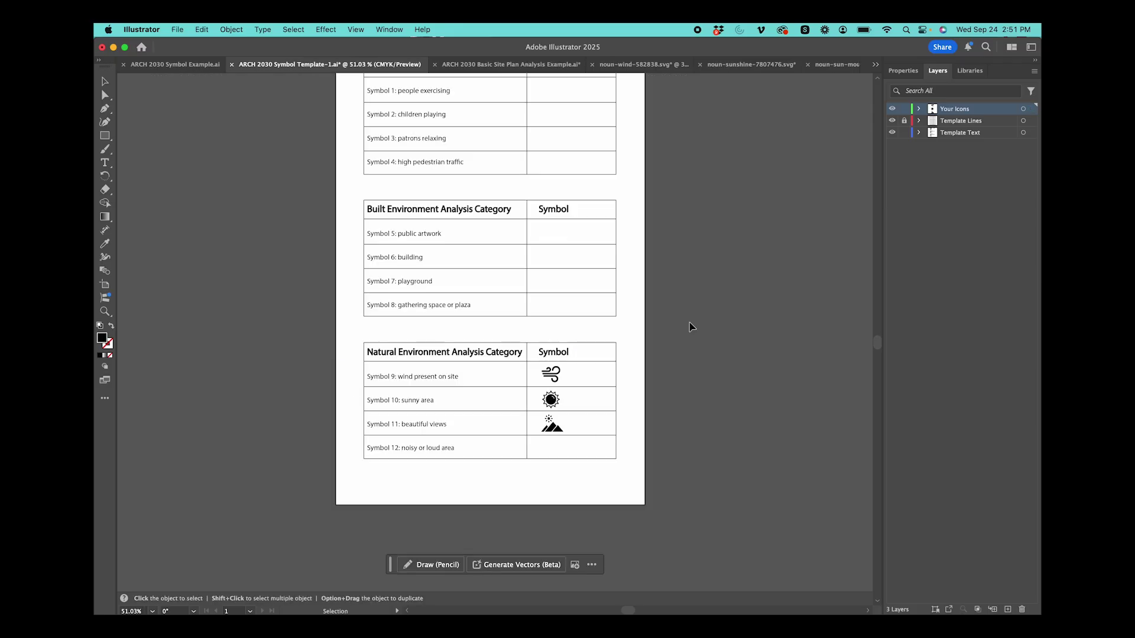
scroll(567, 447, "up", 5)
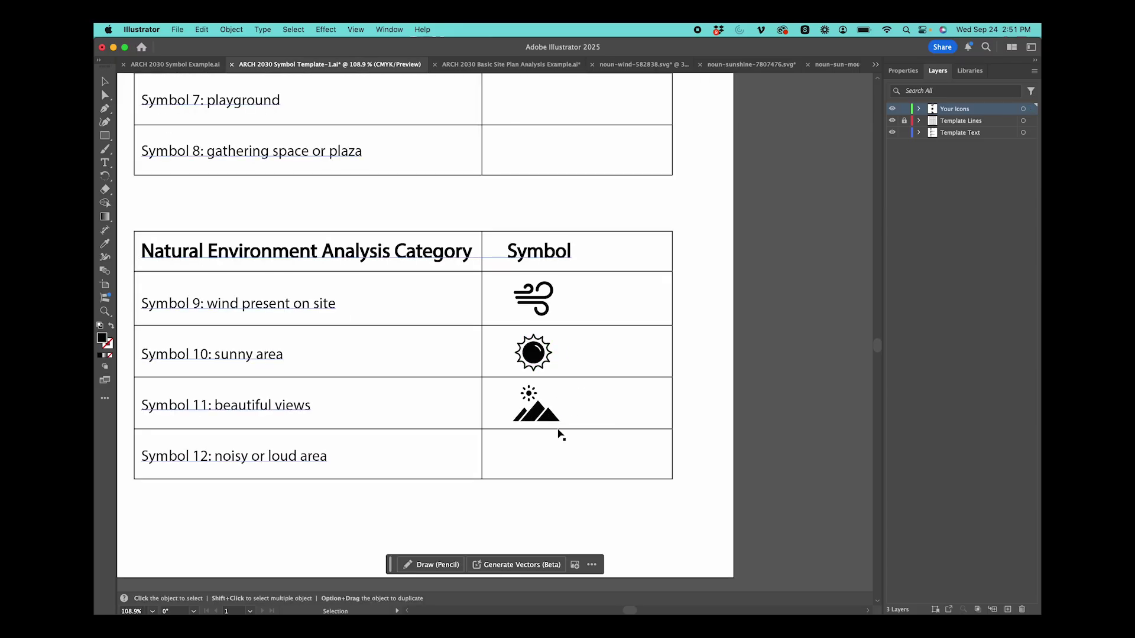
scroll(470, 401, "down", 5)
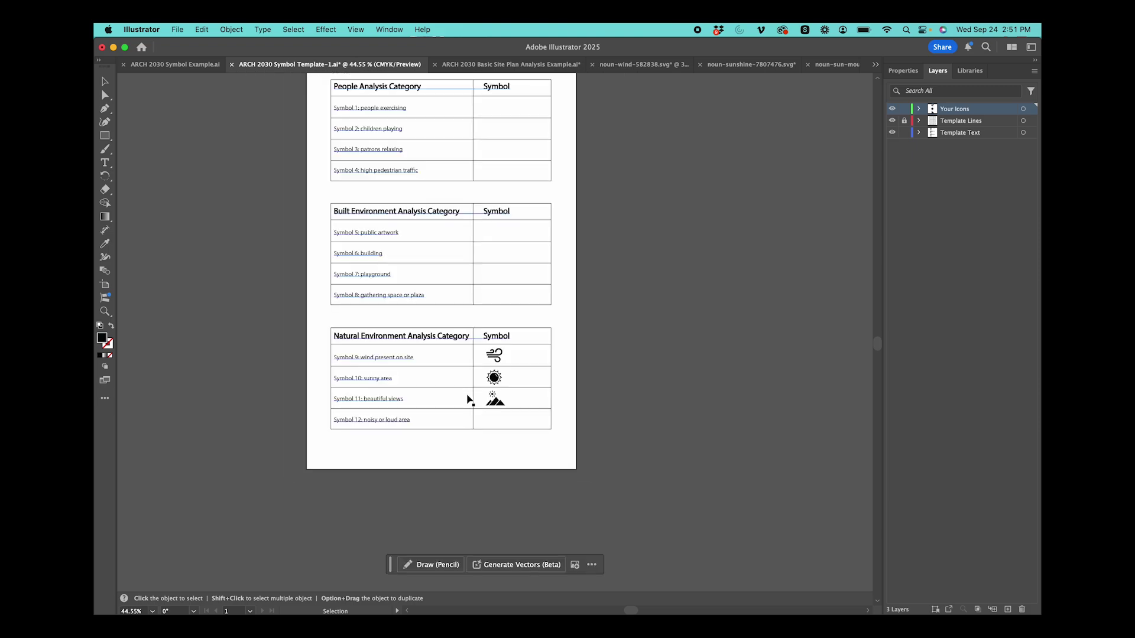
Examine how the icons in ARCH 2030 Symbol Example line up with the two vertical guides in the Symbol column
scroll(455, 323, "up", 4)
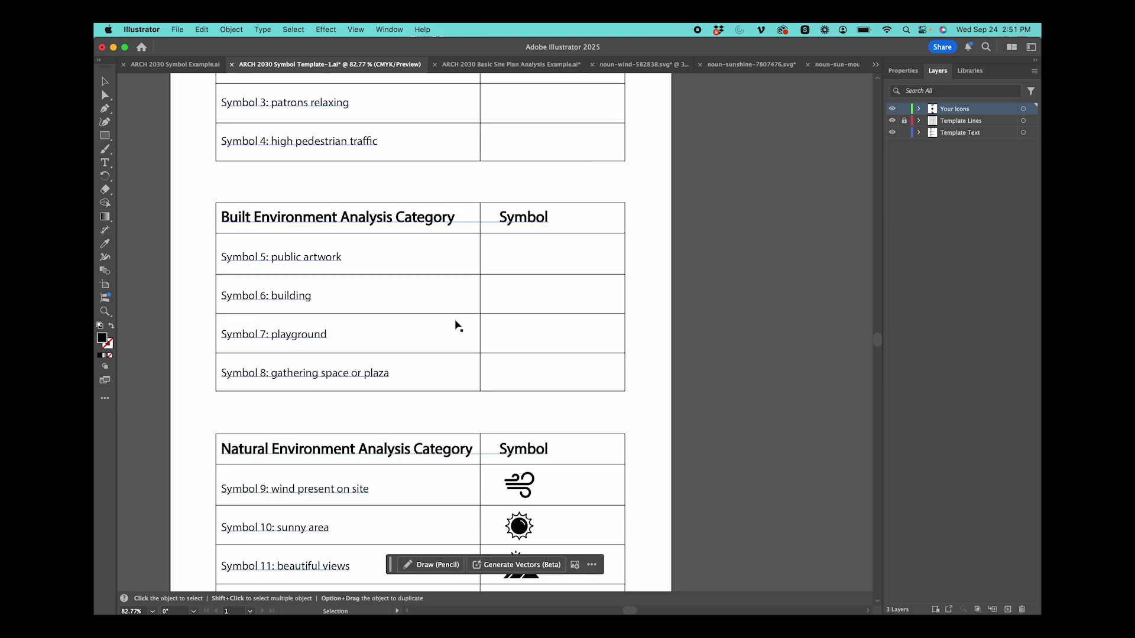
scroll(456, 324, "down", 4)
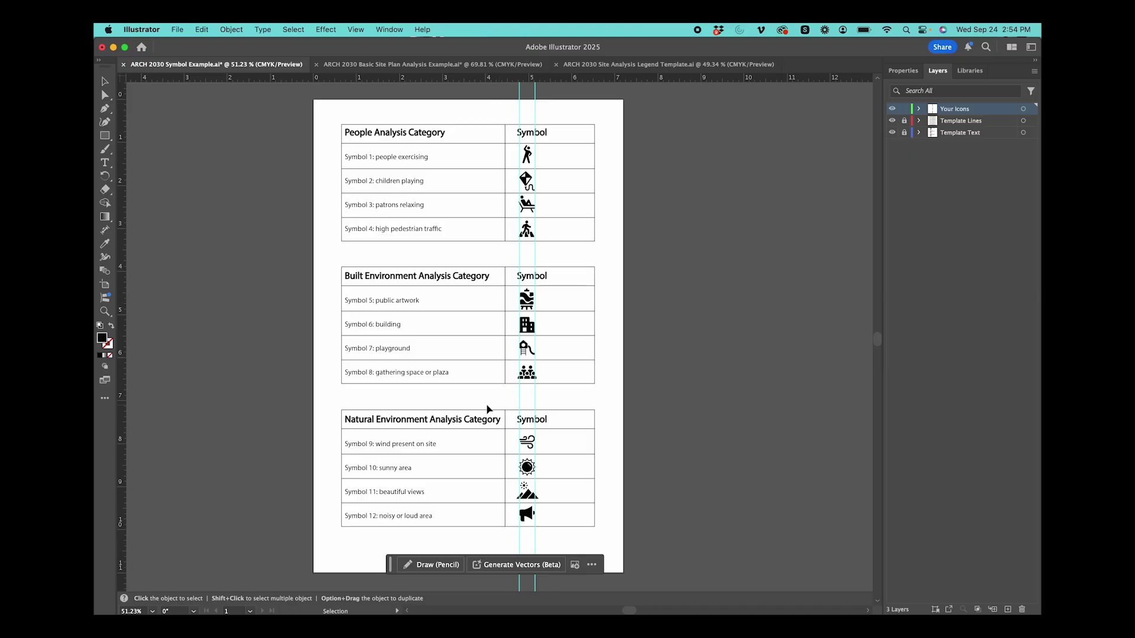
scroll(488, 409, "up", 5)
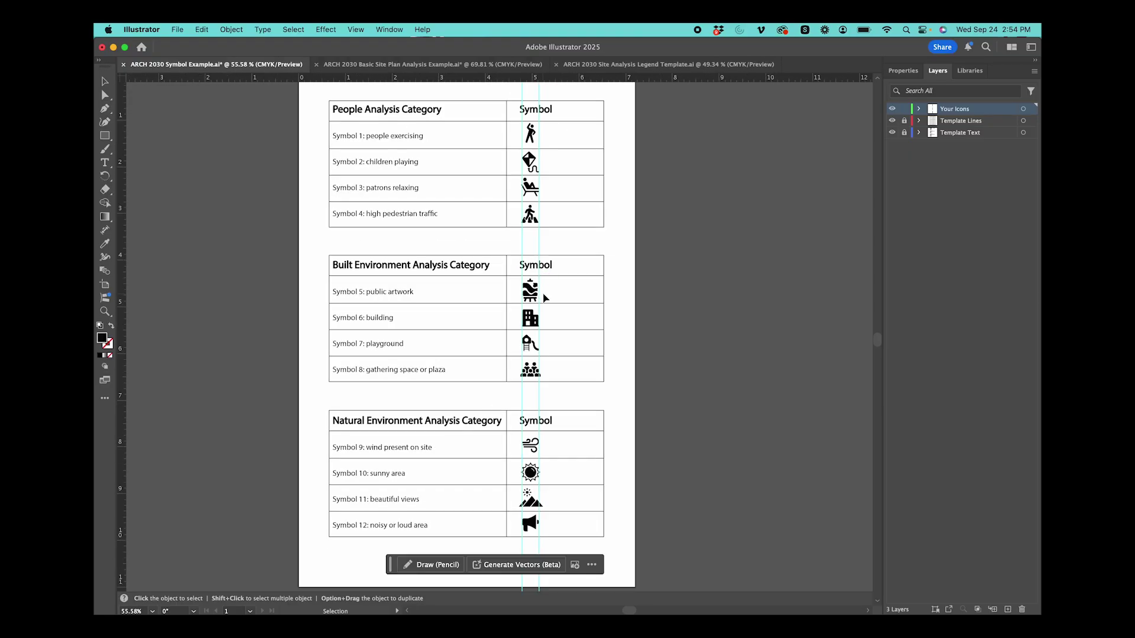
scroll(545, 297, "up", 3)
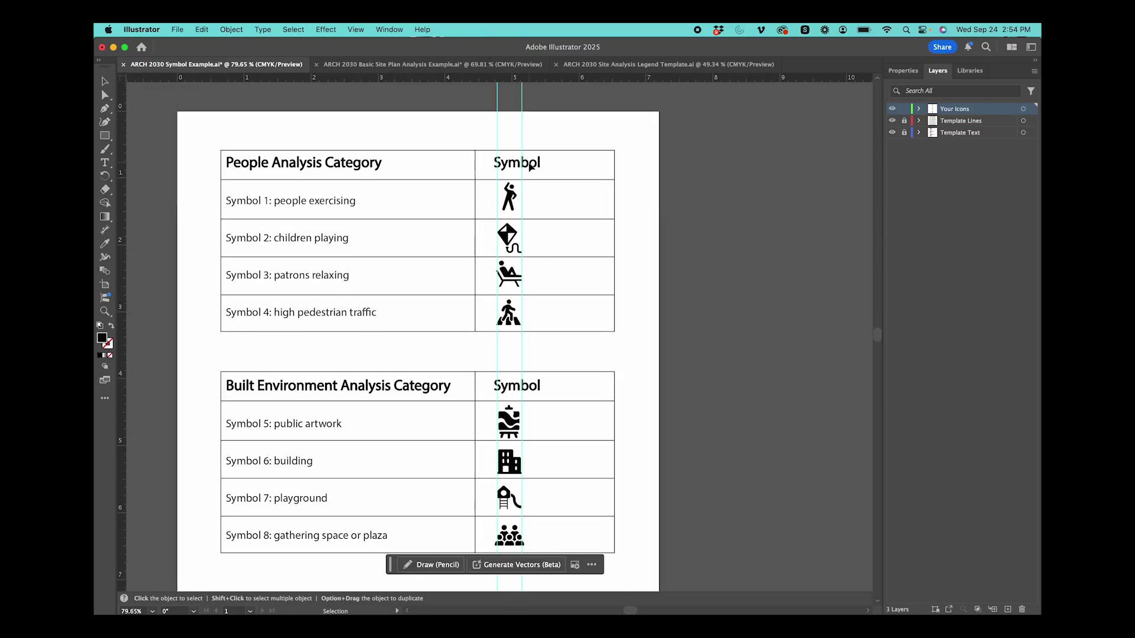
scroll(531, 167, "up", 5)
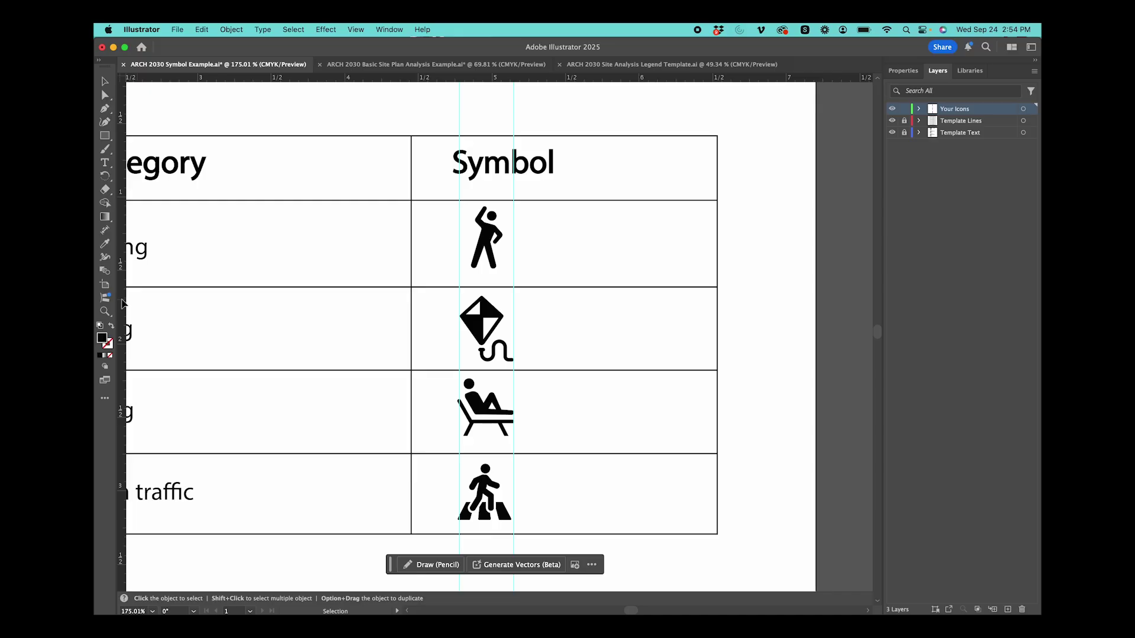
left_click_drag(123, 304, 438, 376)
key("super+z")
scroll(438, 376, "up", 3)
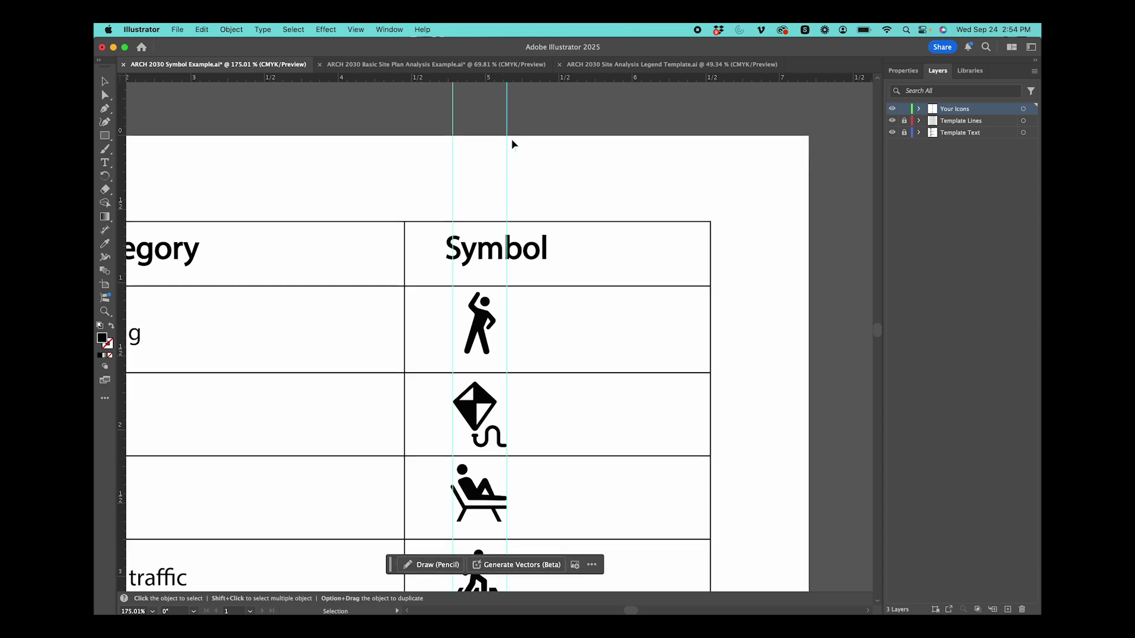
Review the size and alignment of the icons in all three analysis categories of the symbol example
scroll(448, 195, "down", 10)
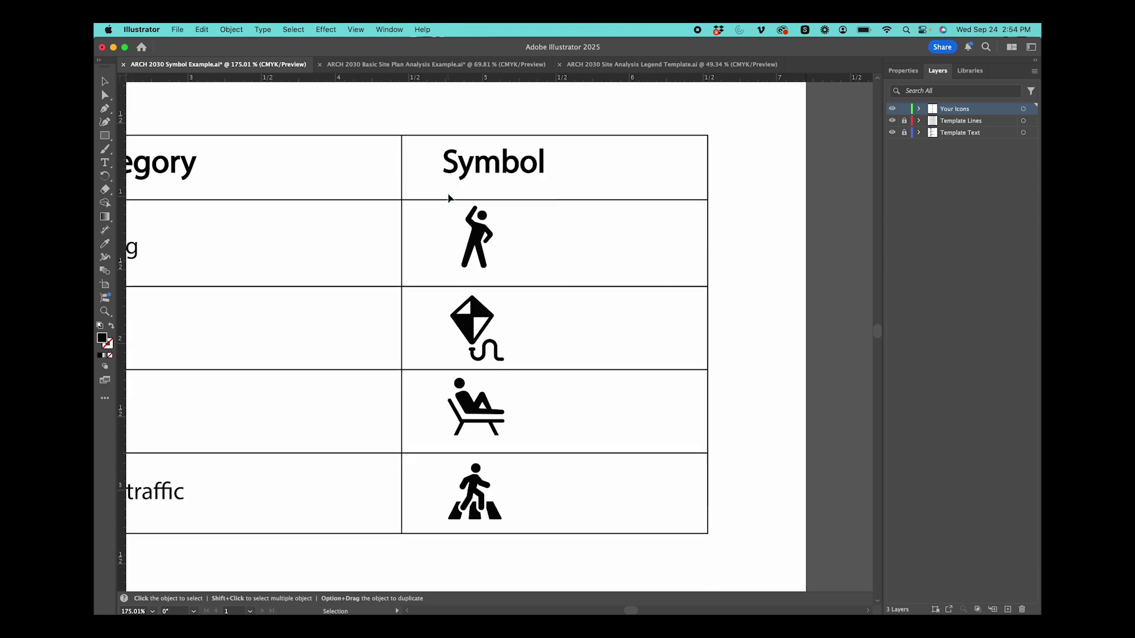
scroll(447, 197, "down", 3)
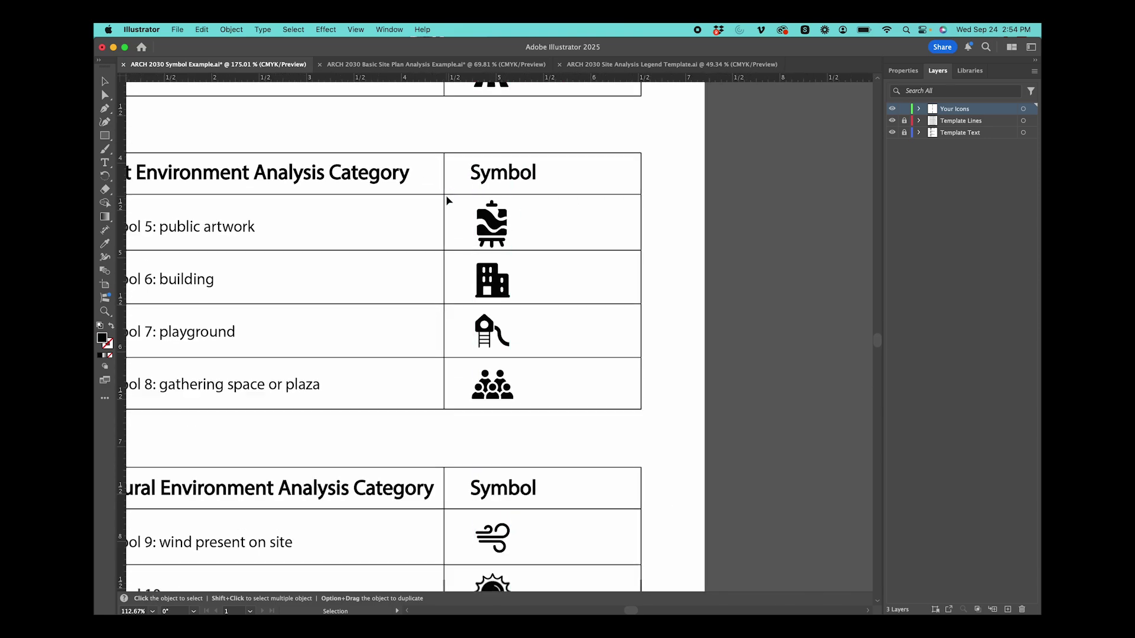
scroll(419, 350, "down", 3)
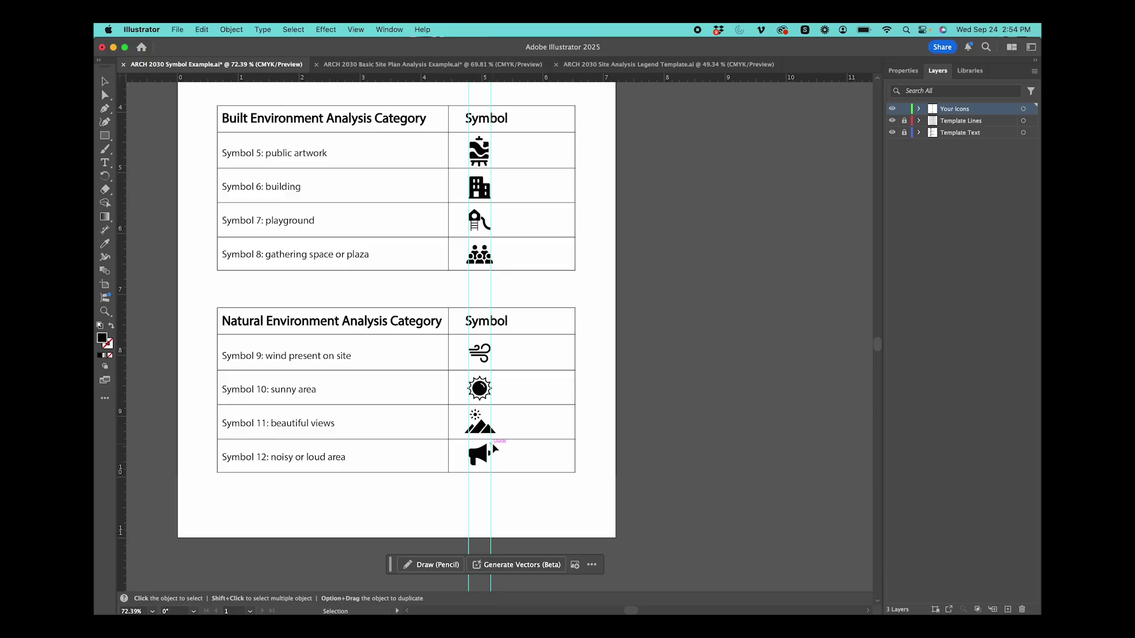
scroll(494, 449, "up", 5)
scroll(494, 449, "down", 5)
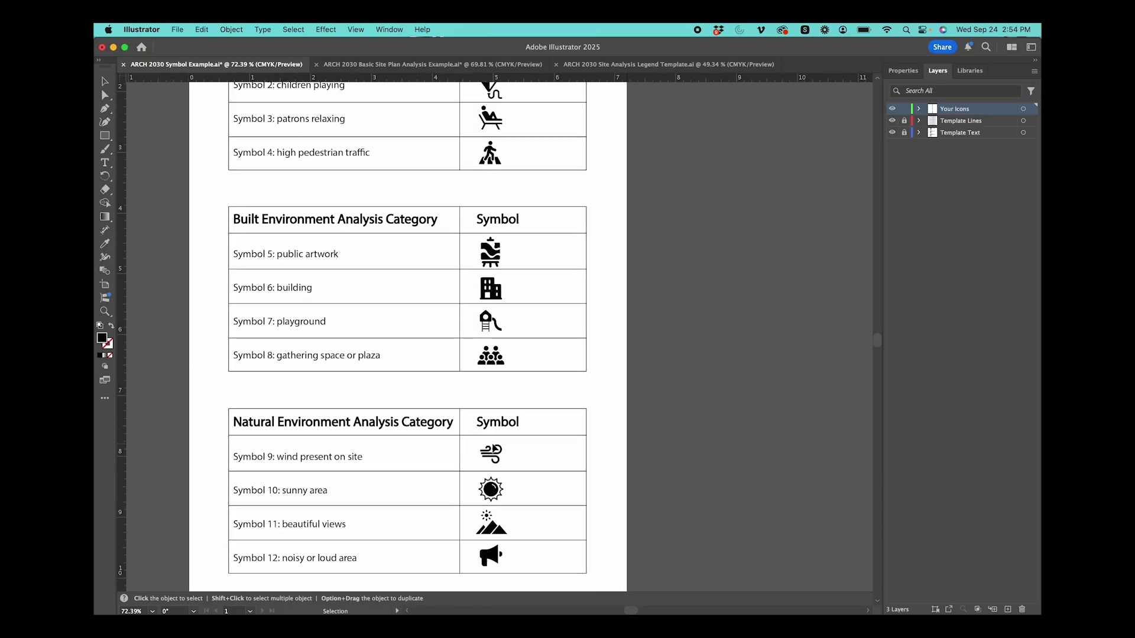
scroll(496, 450, "down", 3)
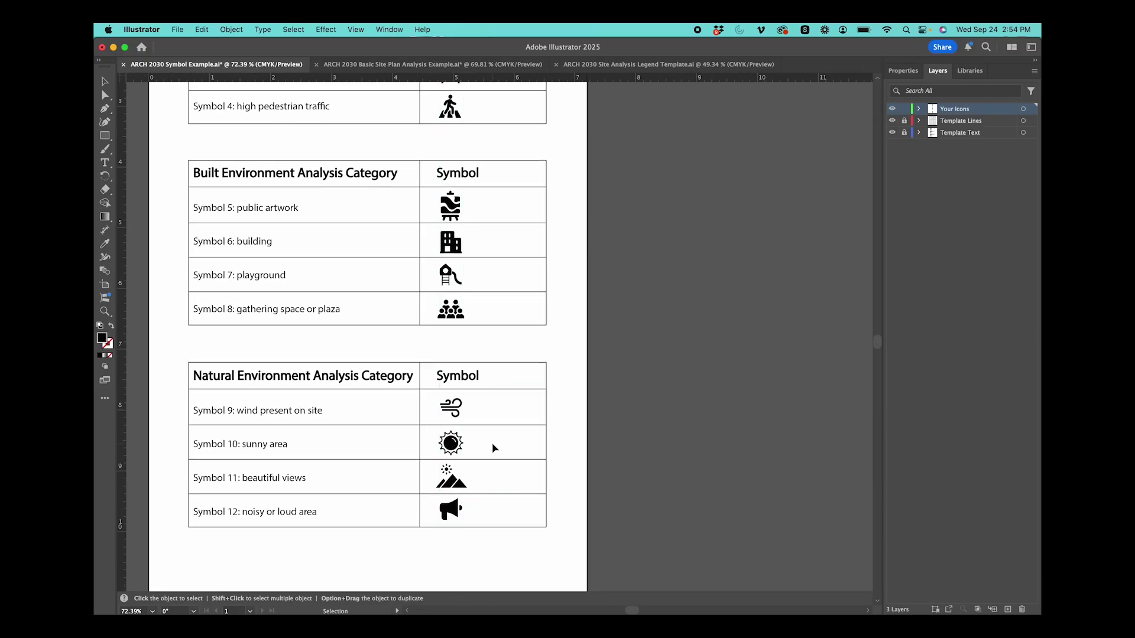
scroll(496, 450, "left", 1)
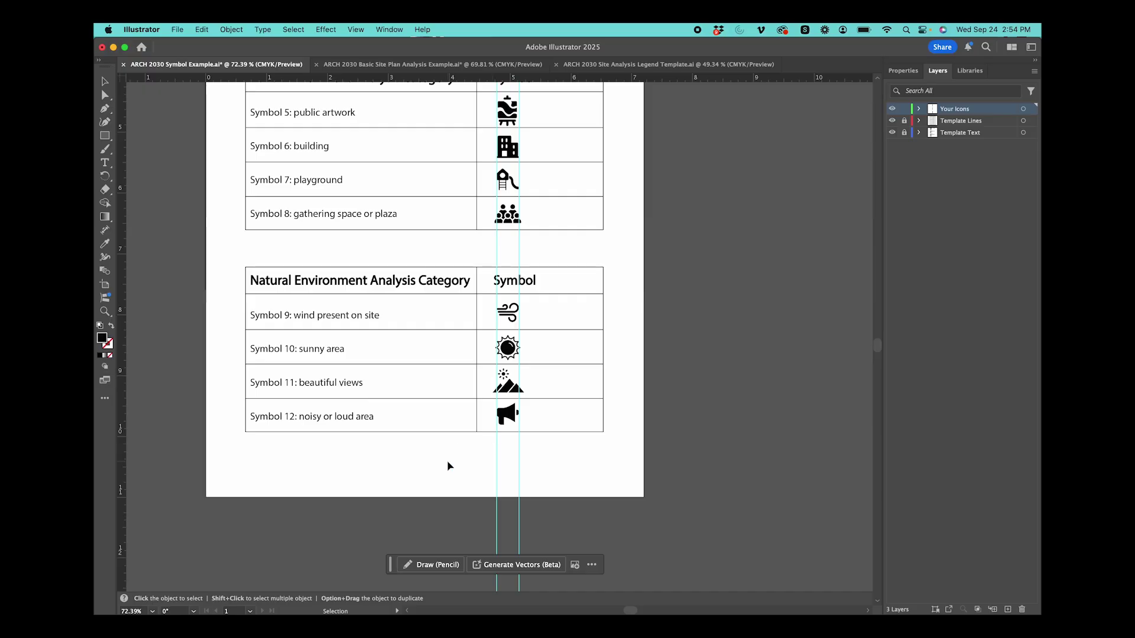
scroll(447, 466, "up", 8)
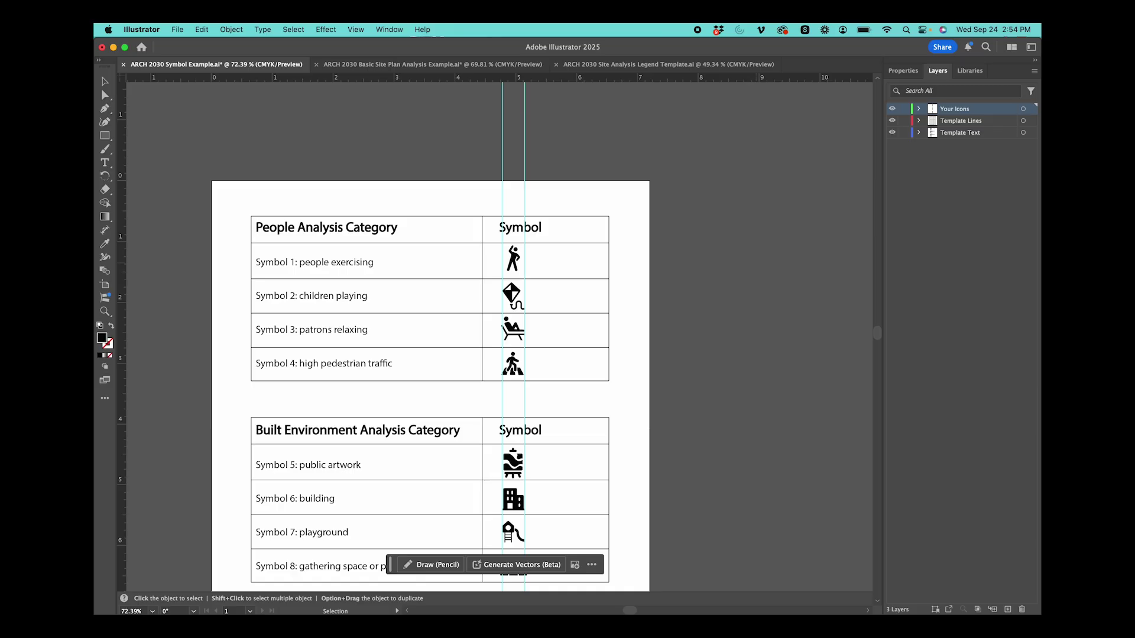
scroll(757, 262, "down", 5)
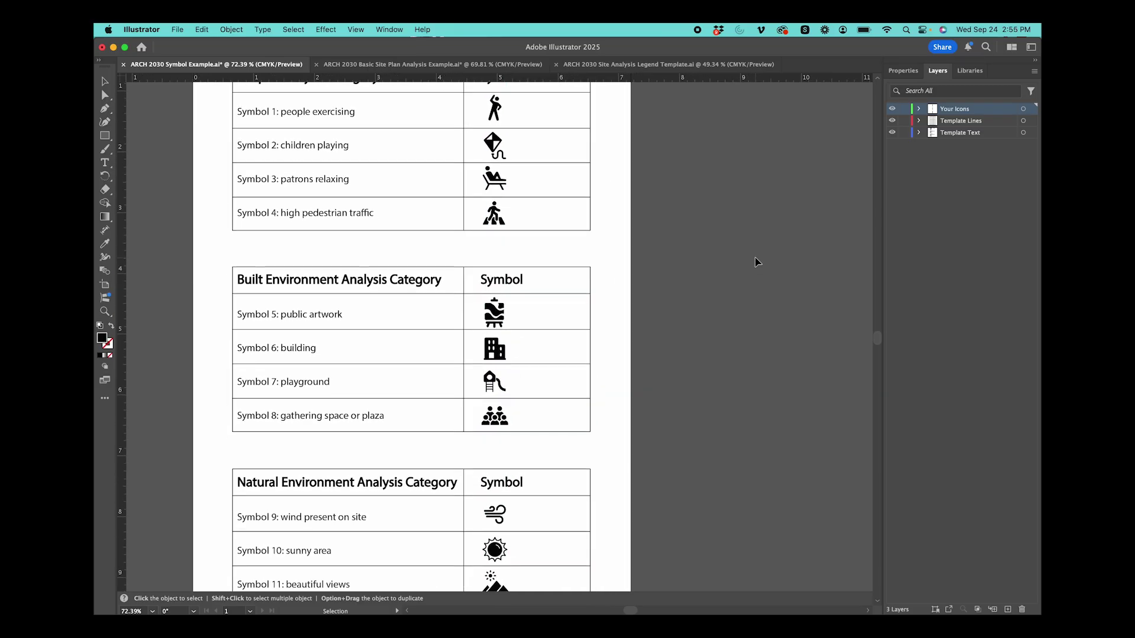
scroll(757, 262, "down", 6)
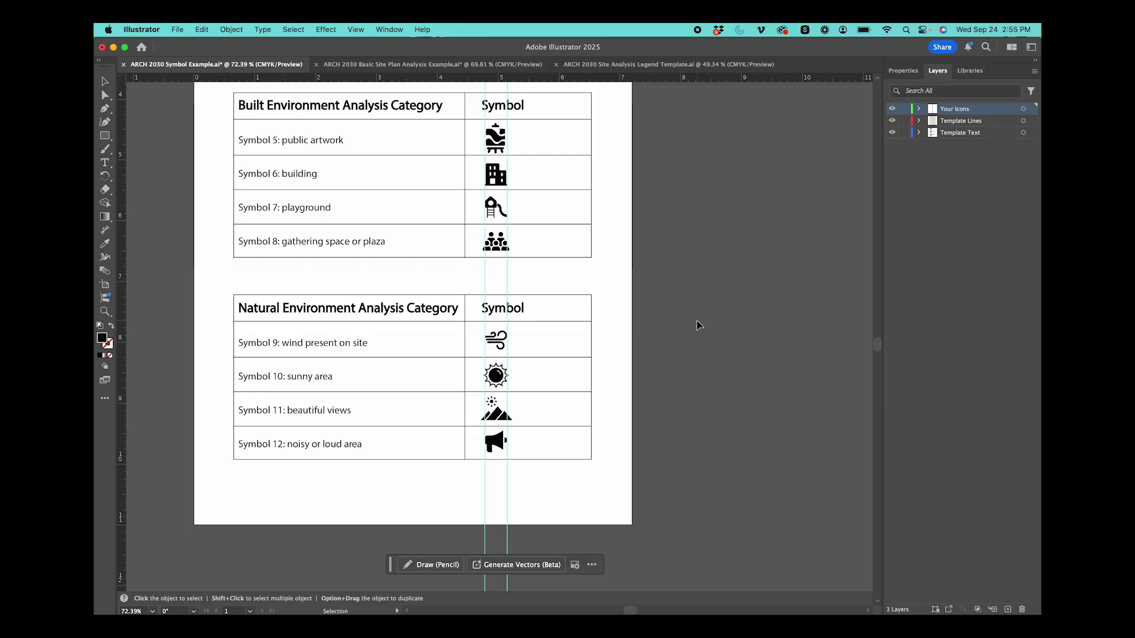
Copy all artwork from the symbol example and paste it into ARCH 2030 Site Analysis Legend Template.ai
key("super+a")
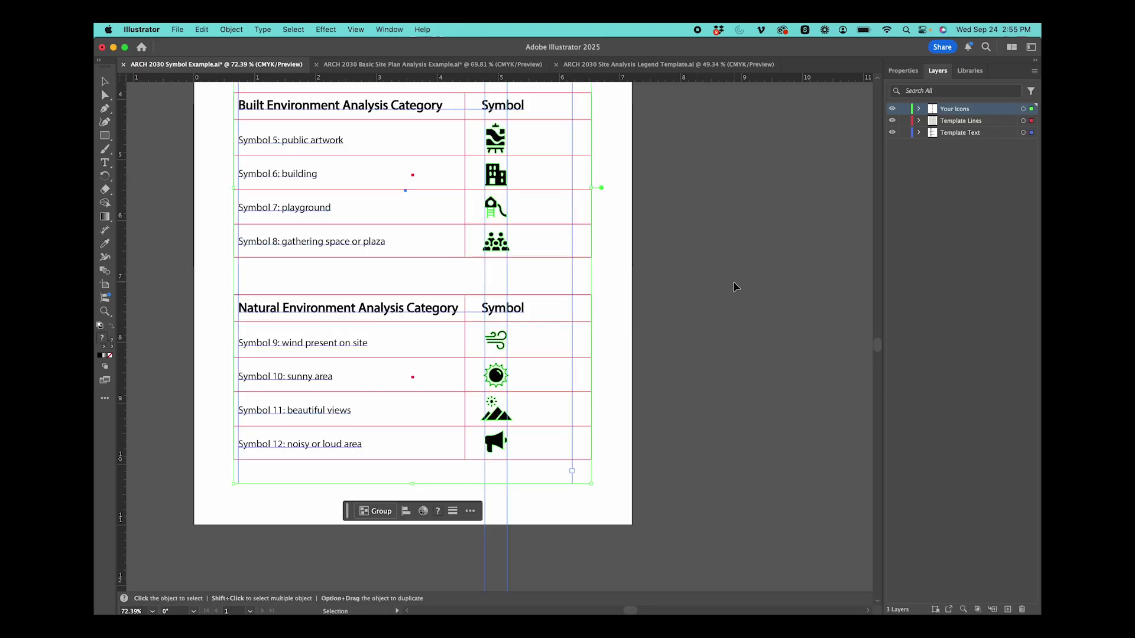
key("a")
left_click(650, 59)
scroll(438, 315, "left", 2)
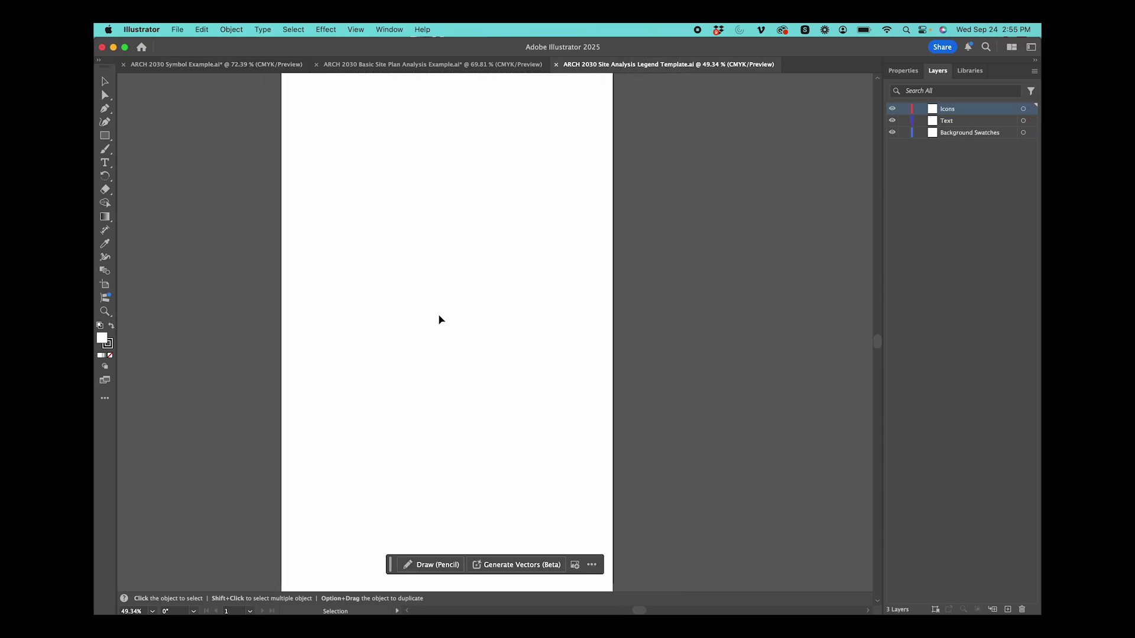
key("super+v")
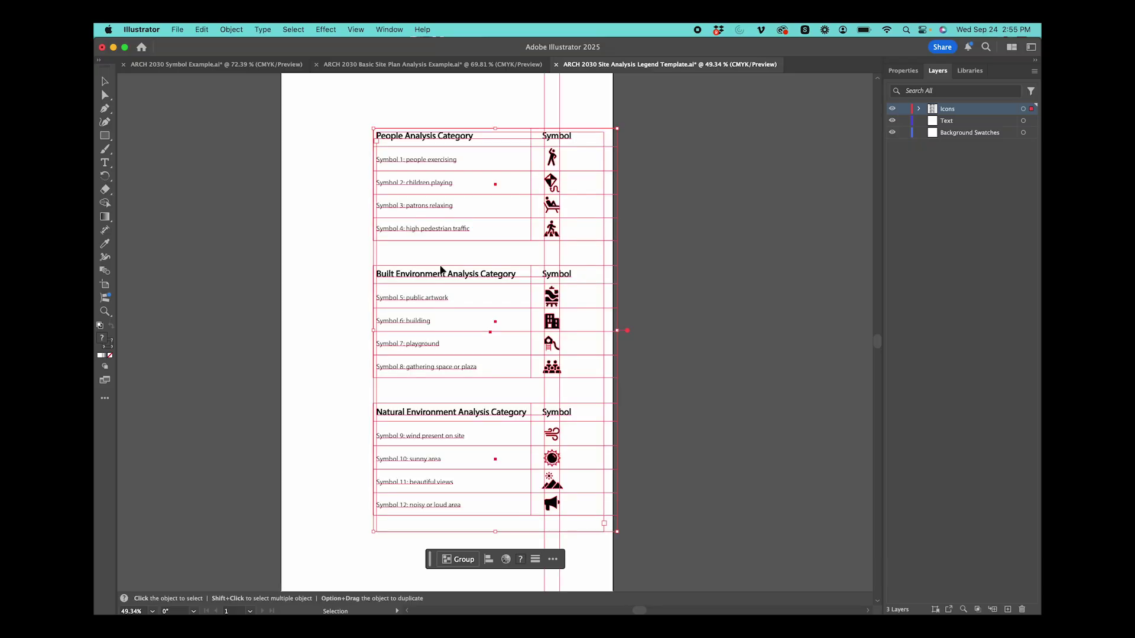
Shift the pasted artwork left to fit within the artboard and delete all of the table lines
left_click_drag(449, 143, 408, 144)
left_click(697, 253)
left_click_drag(600, 514, 569, 118)
key("Delete")
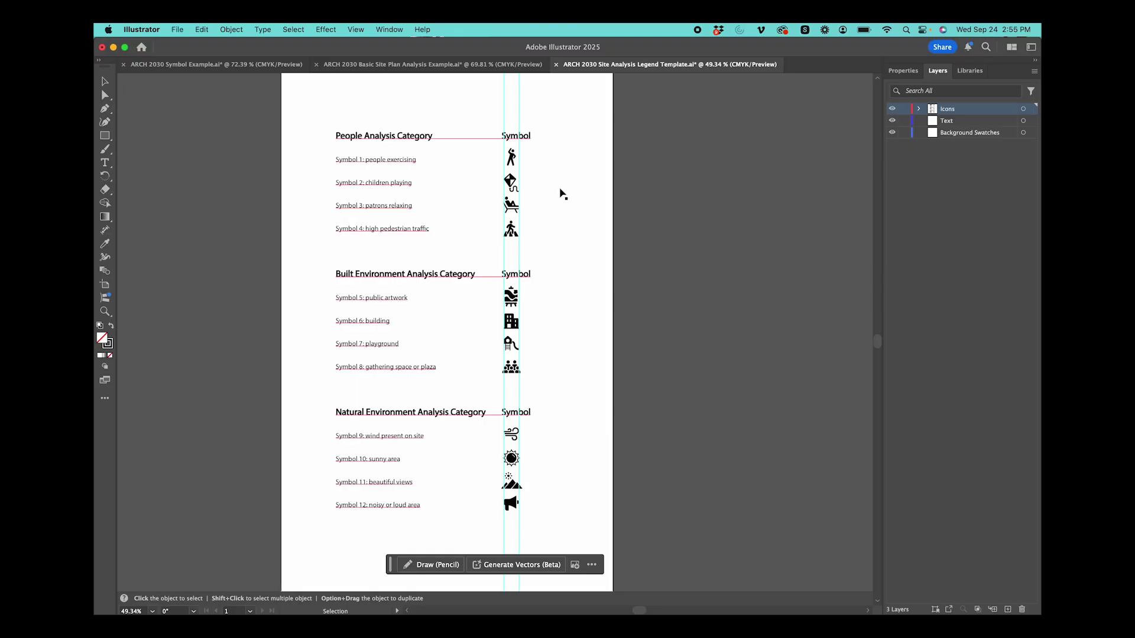
left_click(389, 278)
key("t")
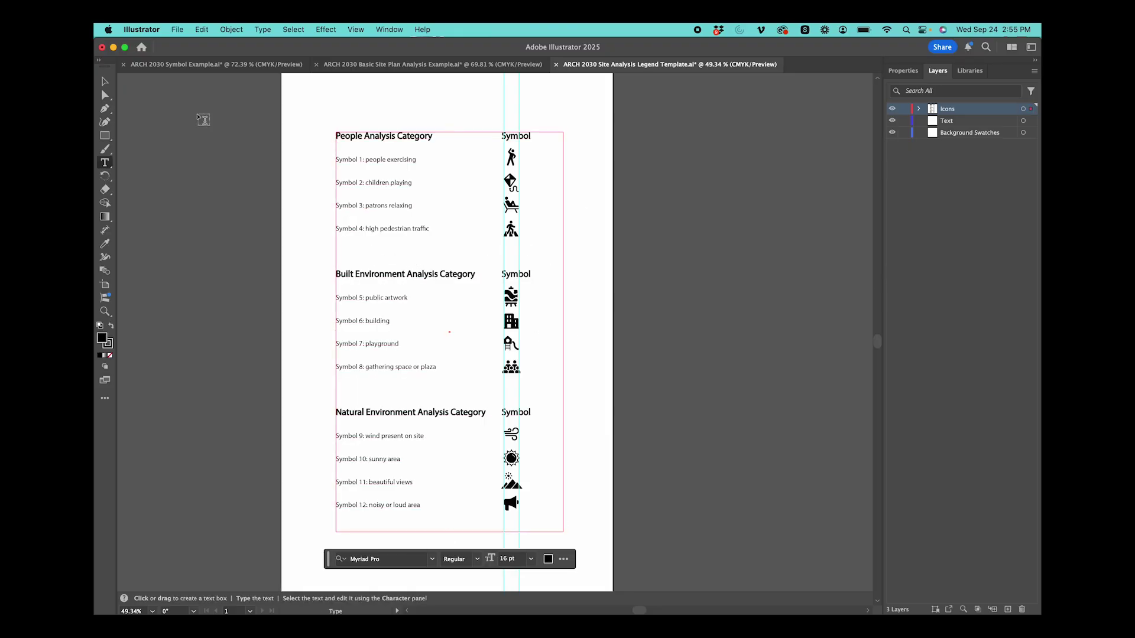
key("v")
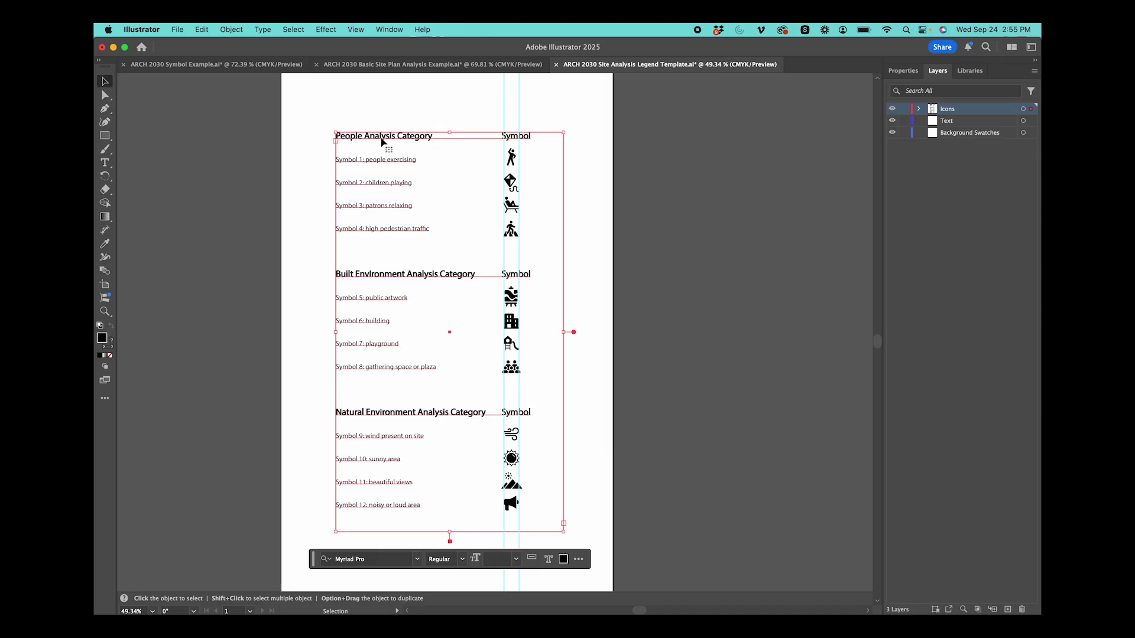
left_click(260, 142)
left_click(358, 132)
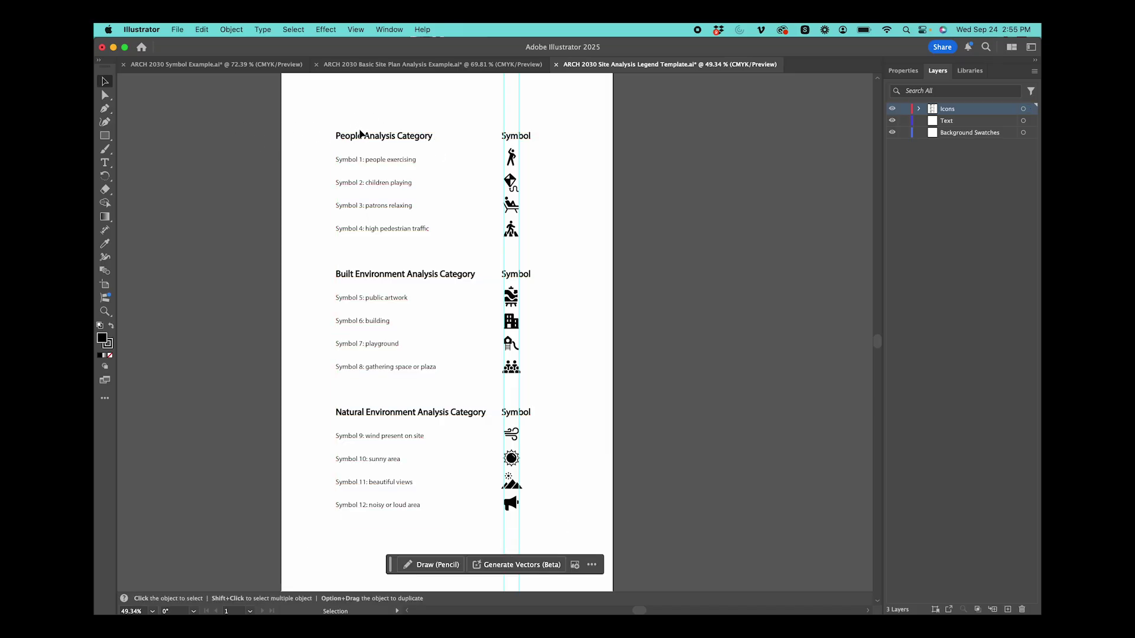
left_click_drag(384, 133, 115, 152)
key("super+z")
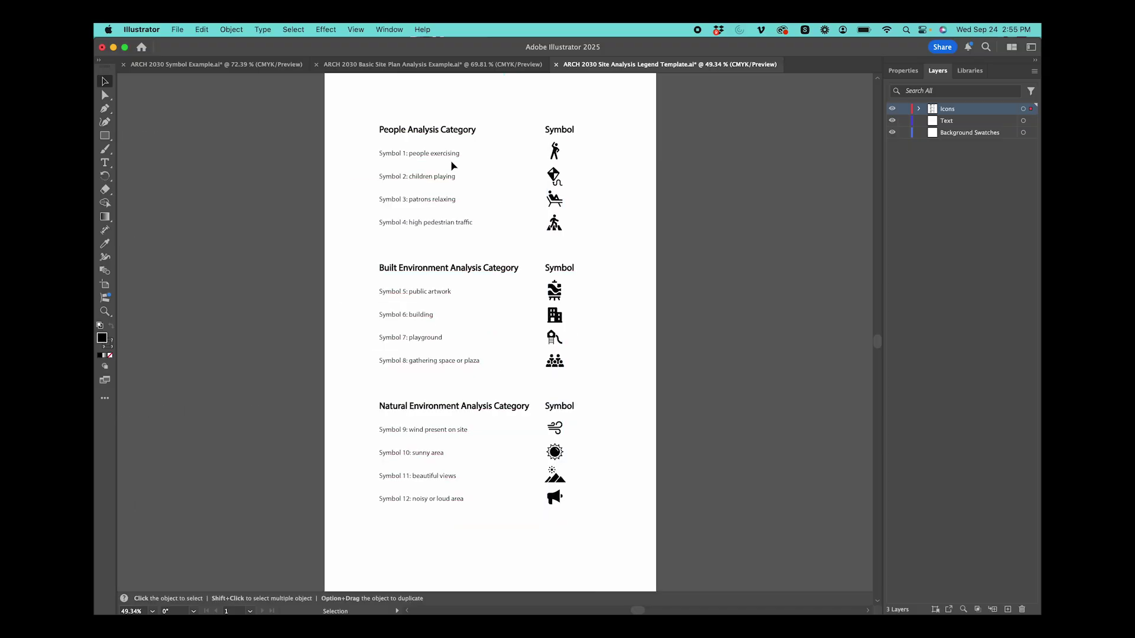
Move the pasted category and symbol text block off the artboard to its left, leaving the icons in place
left_click(451, 160)
scroll(446, 172, "down", 2)
left_click_drag(445, 148, 260, 155)
left_click(301, 94)
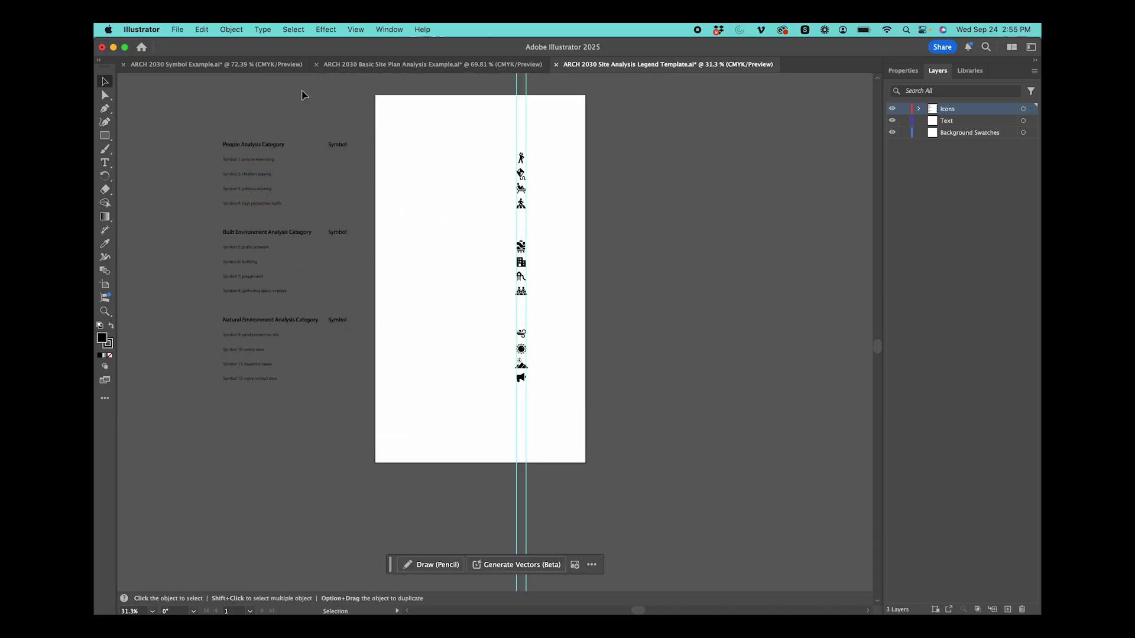
Create a text area on the artboard with the headings PEOPLE ANALYSIS CATEGORY, BUILT ENVIRONMENT ANALYSIS CATEGORY and NATURAL ENVIRONMENT ANALYSIS CATEGORY
scroll(353, 214, "up", 2)
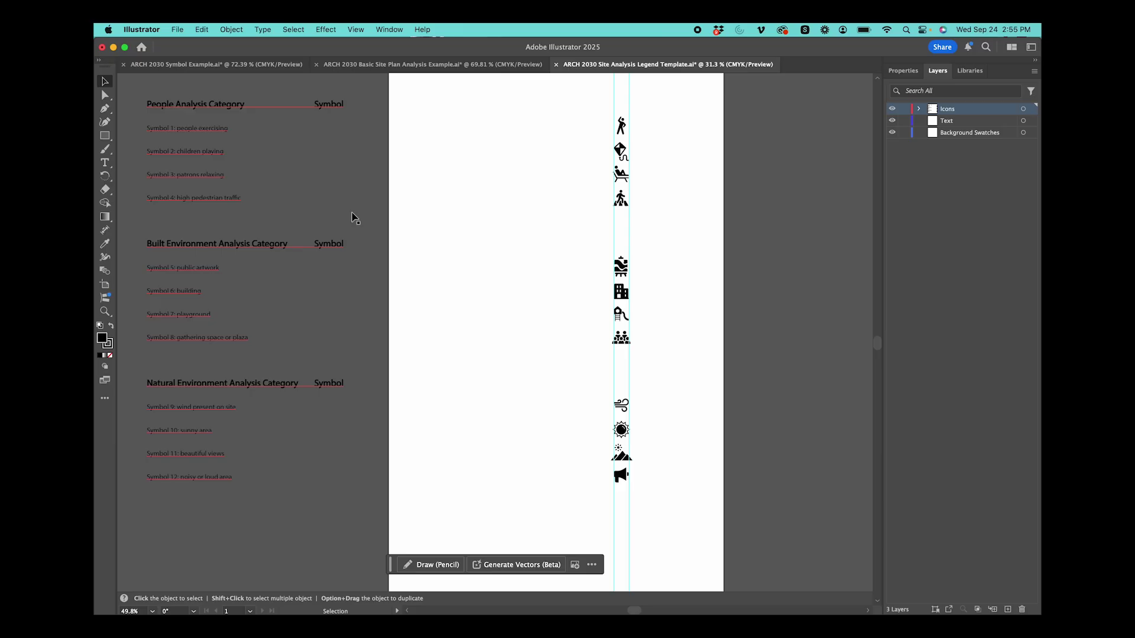
left_click(207, 204)
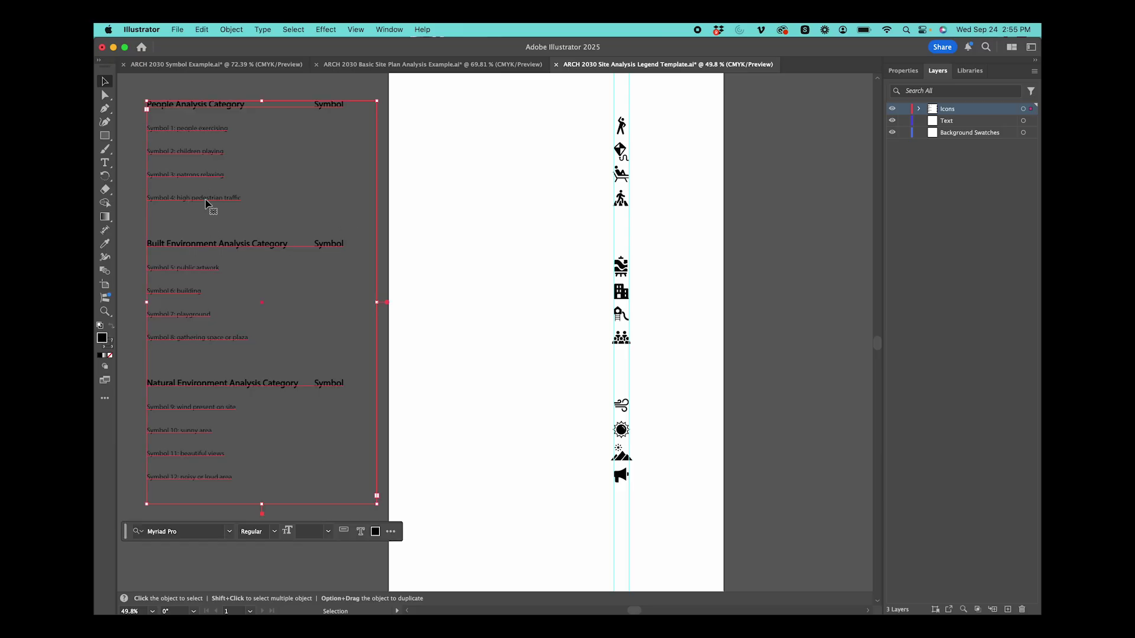
left_click(102, 165)
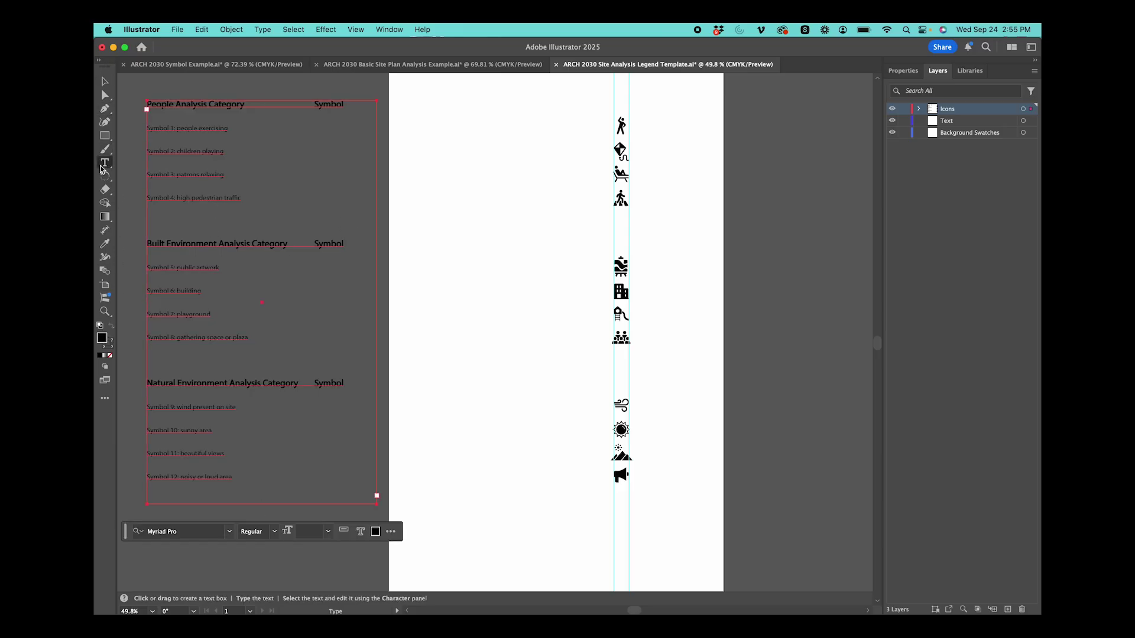
left_click_drag(431, 114, 661, 519)
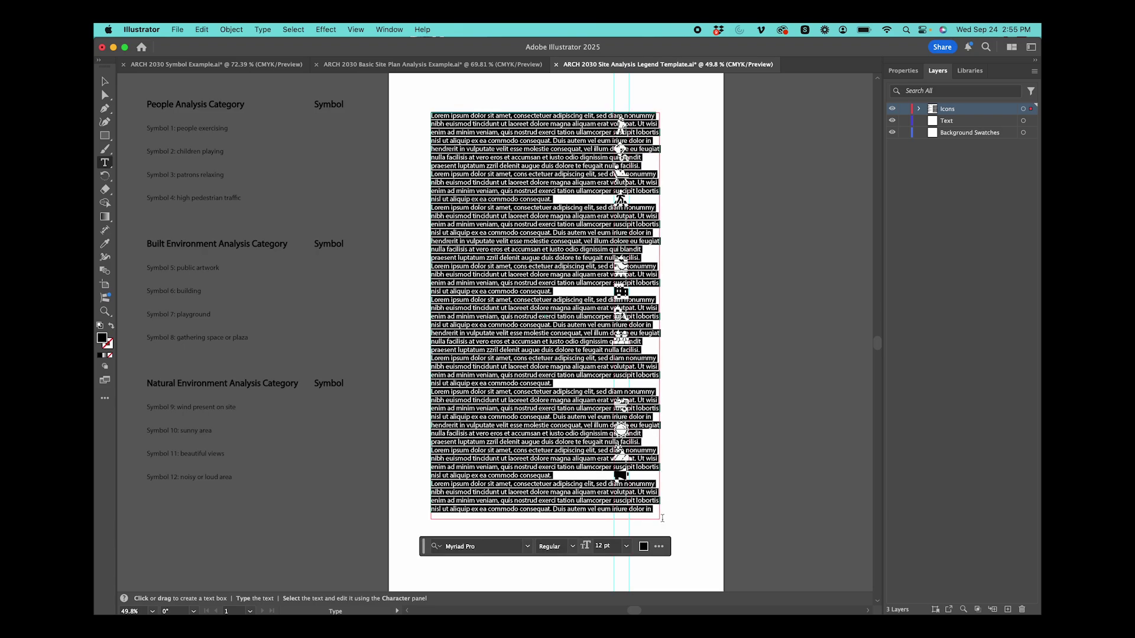
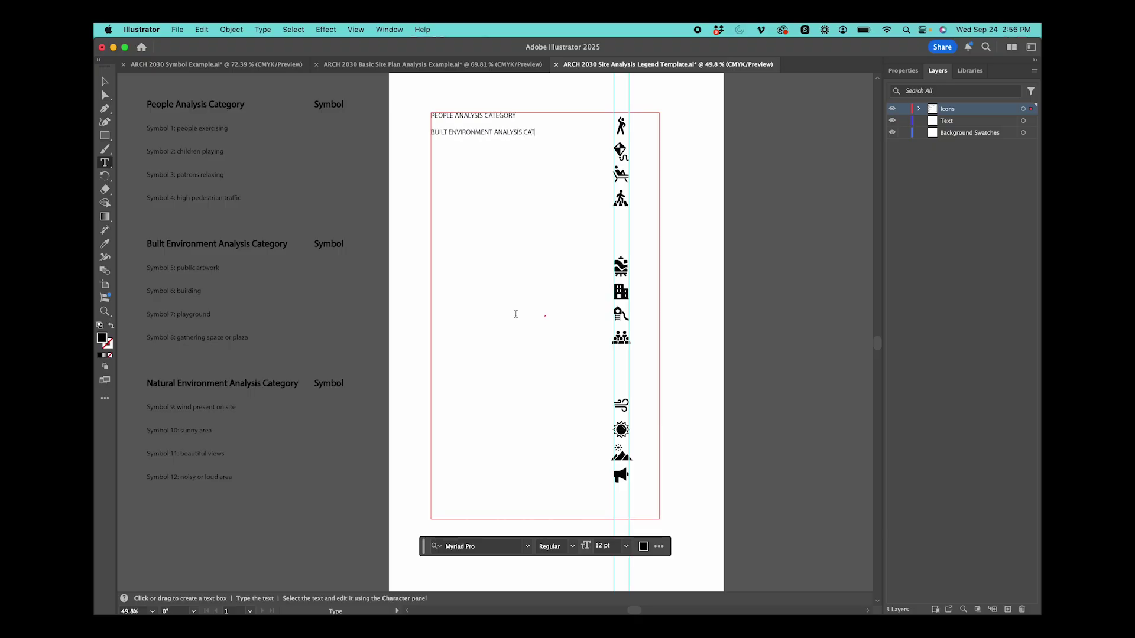
type("EGORY  NATURAL E")
type("NVIRONMENT ANALYSIS CATEGORY")
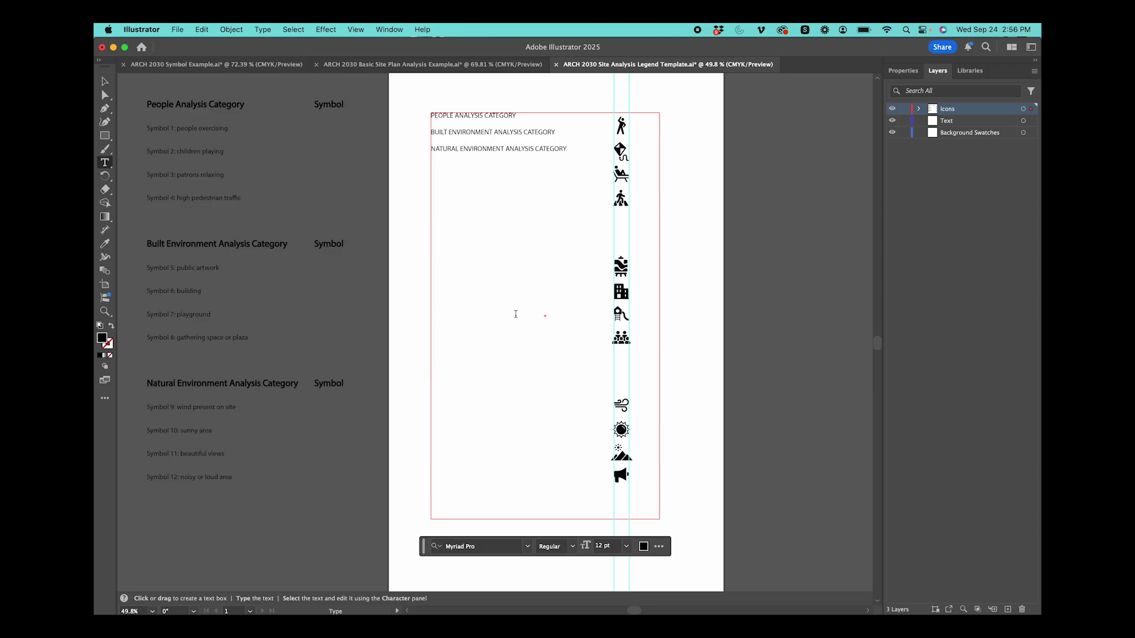
Add the lines People Excercising, Children at Play, Patrons Relaxing and Crosswalk or High Pedestrian Activity under the PEOPLE ANALYSIS CATEGORY heading
left_click(529, 115)
left_click(531, 115)
key("Return")
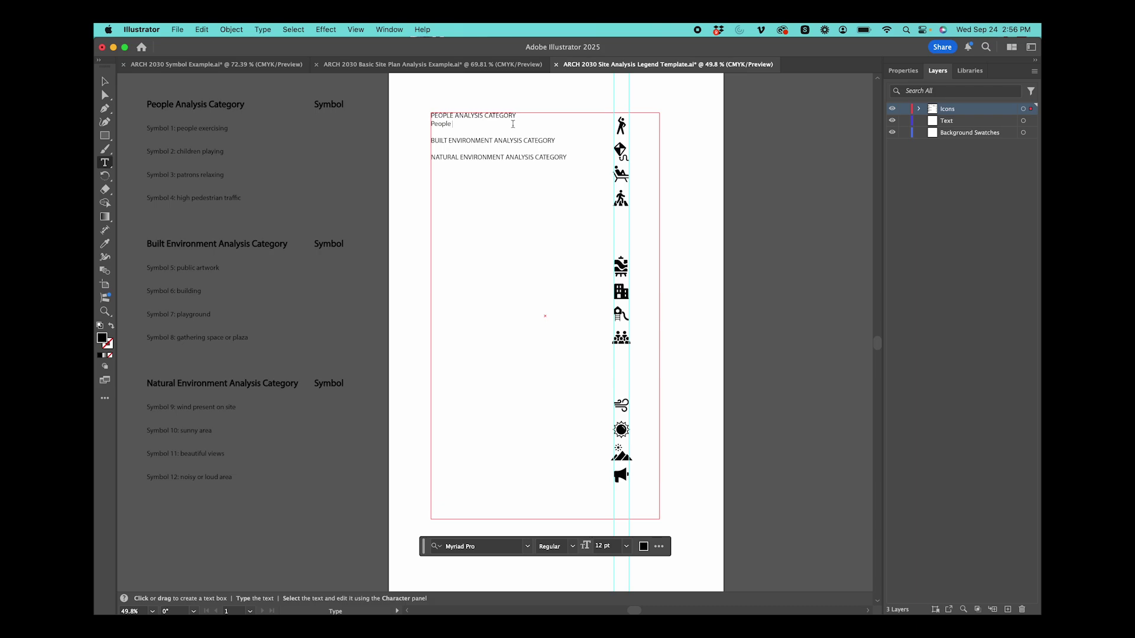
type("cercising")
key("Return")
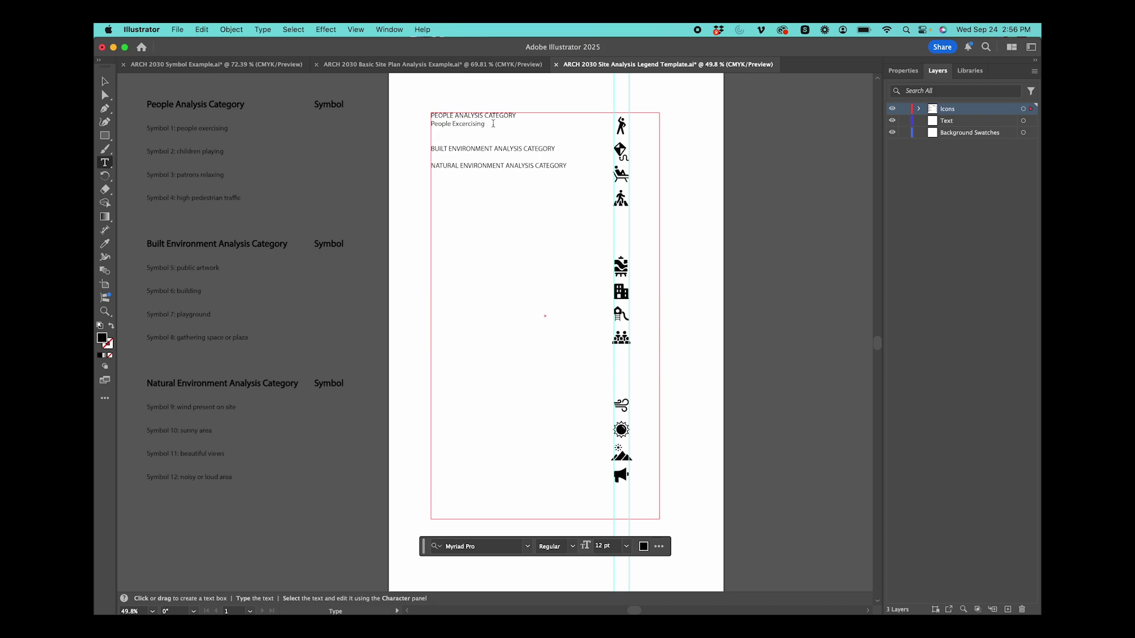
type("Children at Play")
key("Return")
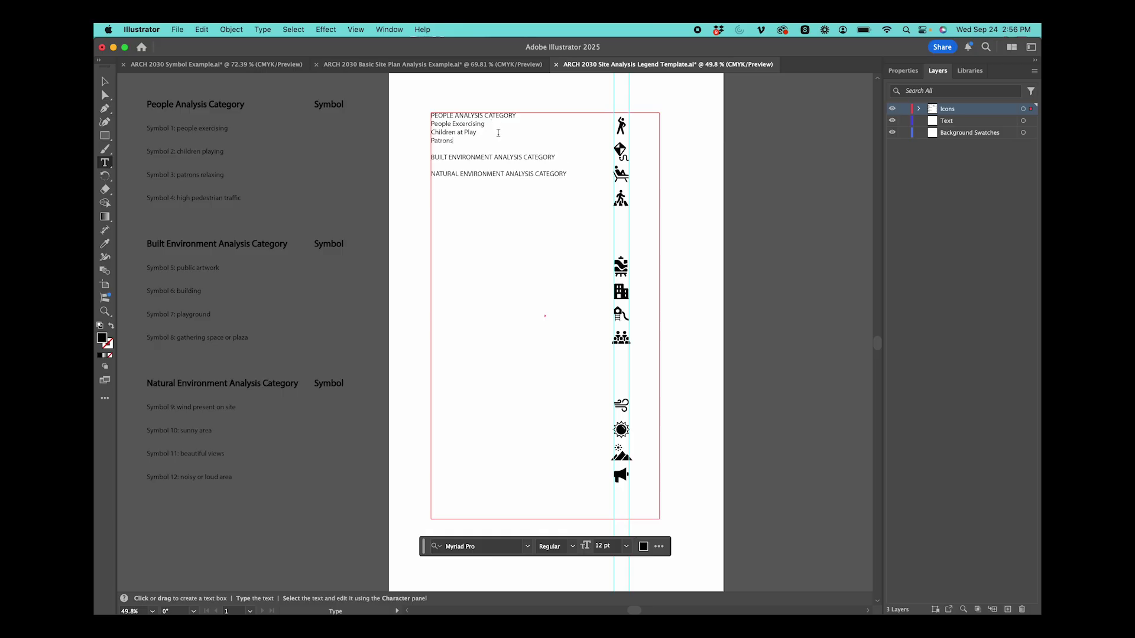
type("Patrons Relaxing")
key("Return")
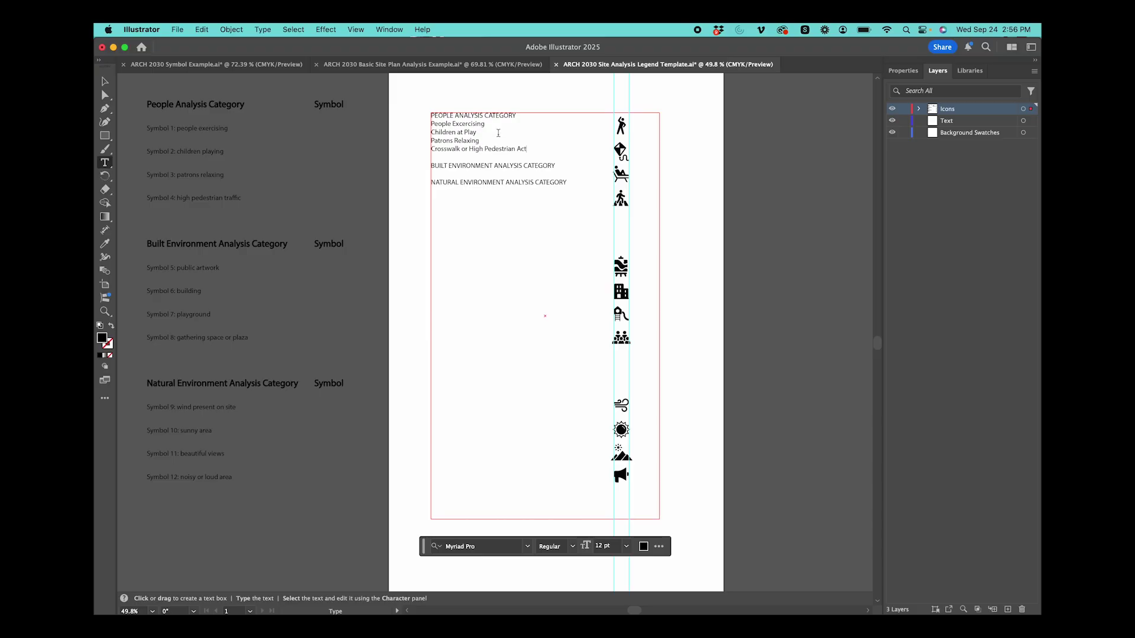
left_click(105, 81)
left_click(762, 259)
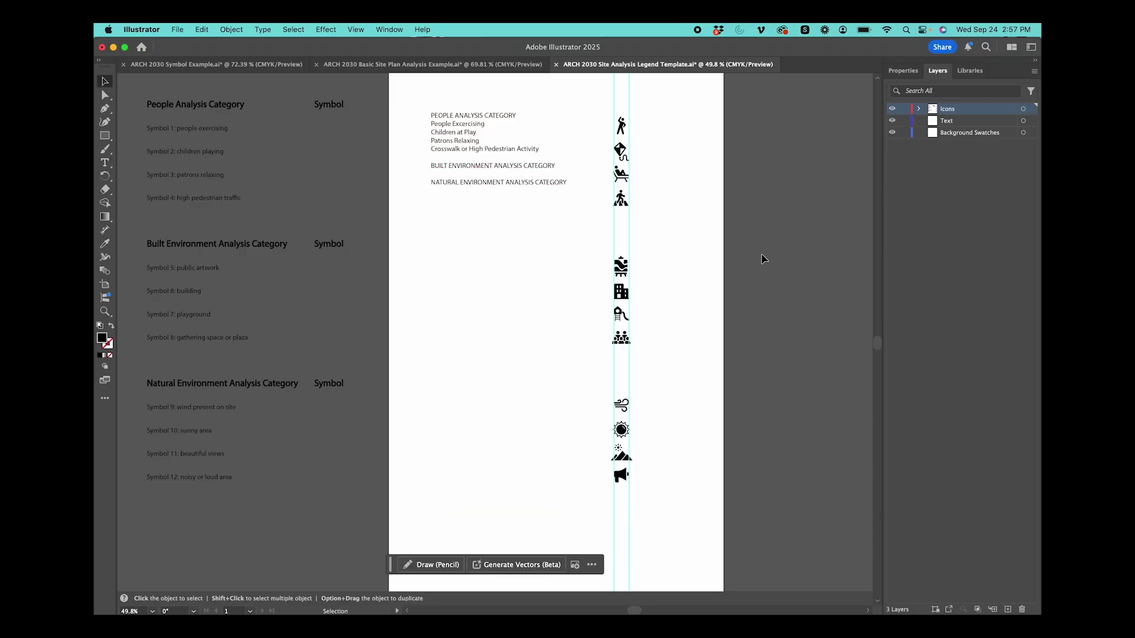
Run a spelling check on the legend text and correct "Excercising" to "Exercising"
key("super+i")
left_click(674, 263)
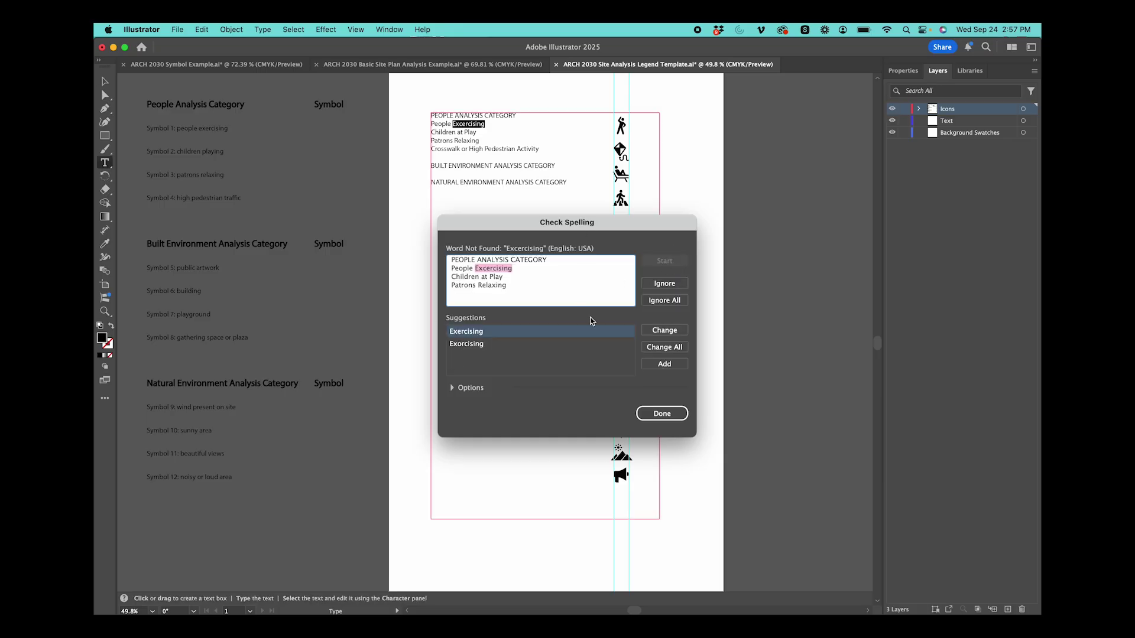
left_click(667, 332)
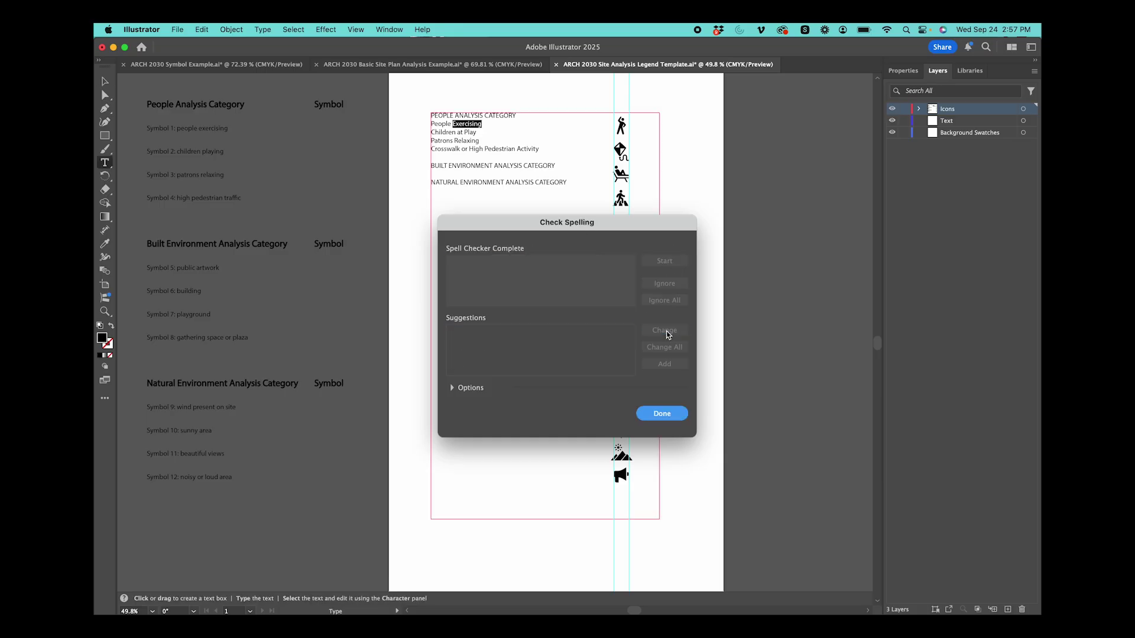
left_click(662, 413)
Delete the BUILT ENVIRONMENT ANALYSIS CATEGORY and NATURAL ENVIRONMENT ANALYSIS CATEGORY headings from the text area
left_click(476, 167)
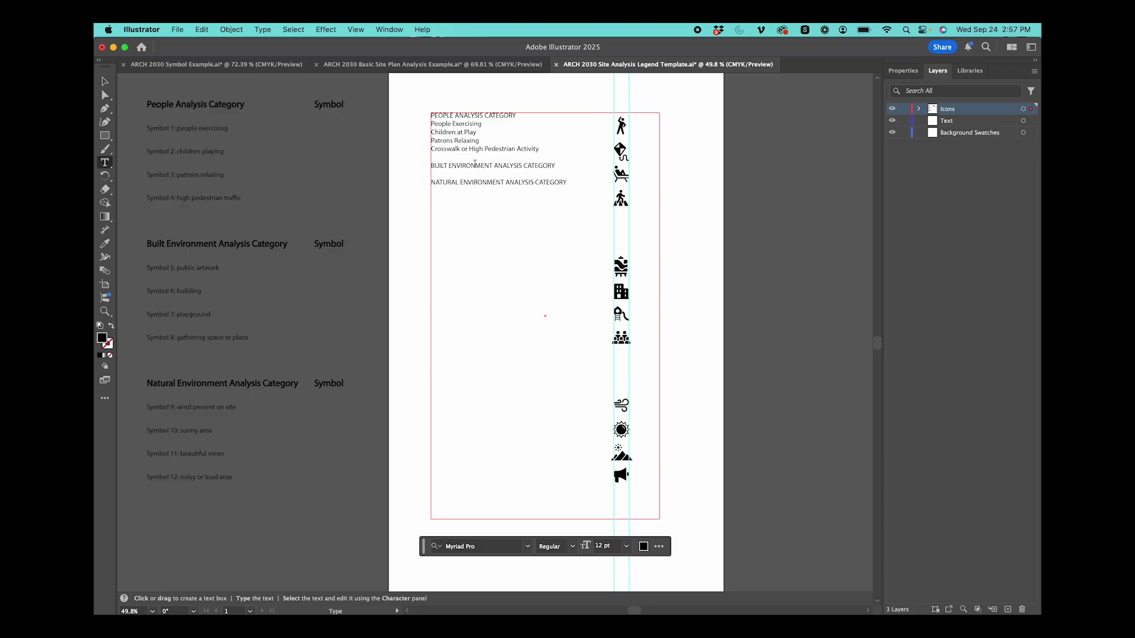
scroll(488, 135, "up", 5)
scroll(488, 136, "up", 1)
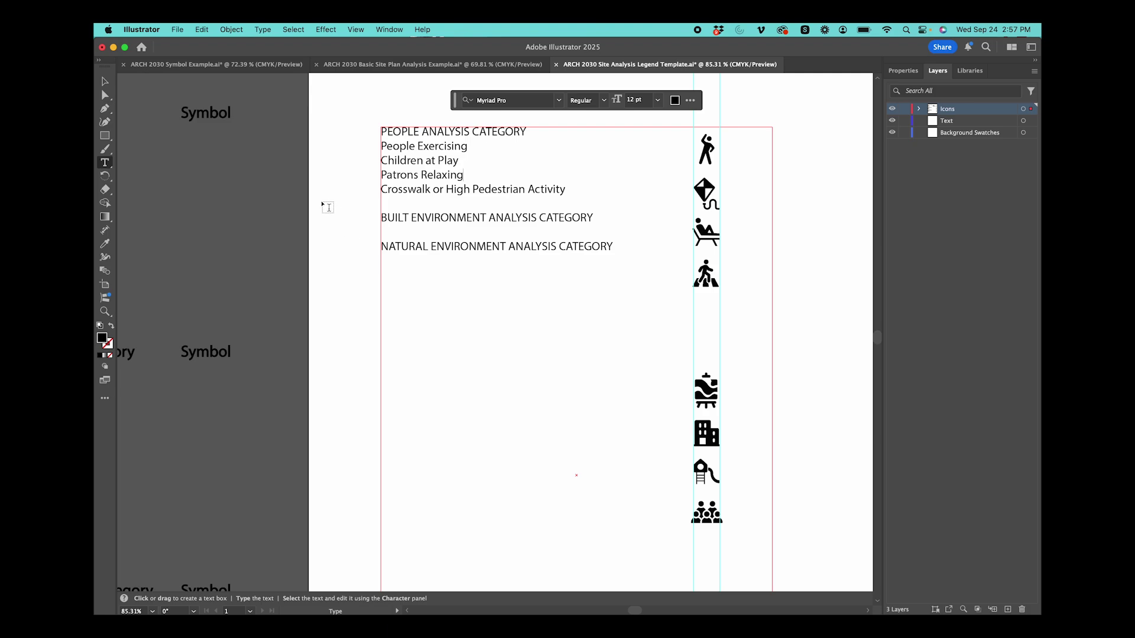
scroll(325, 205, "down", 1)
scroll(433, 205, "down", 3)
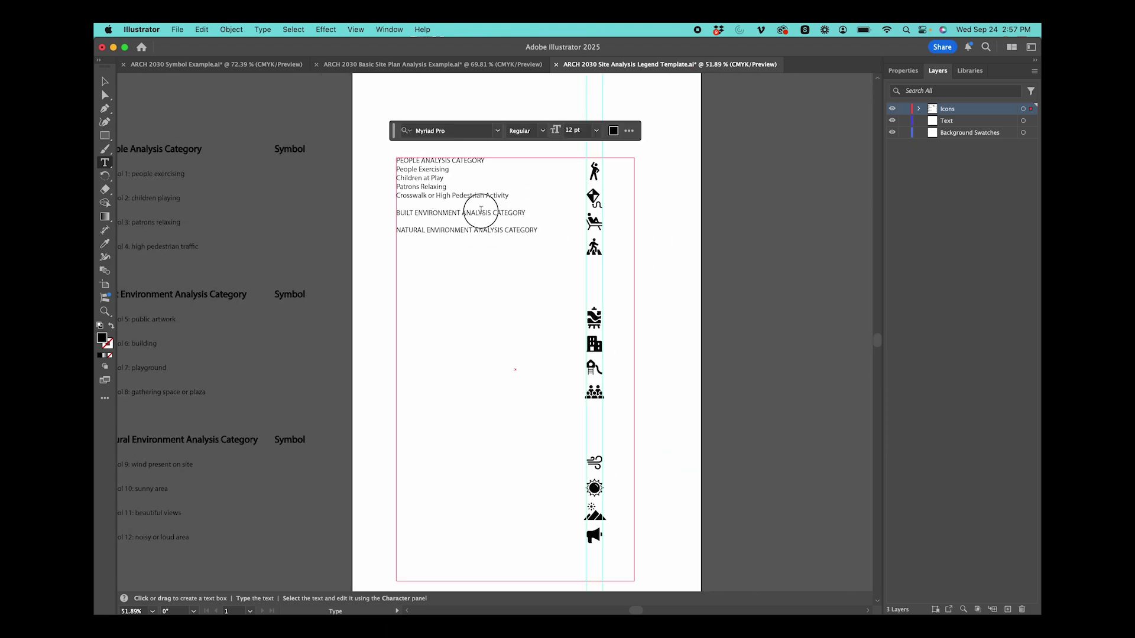
left_click(104, 82)
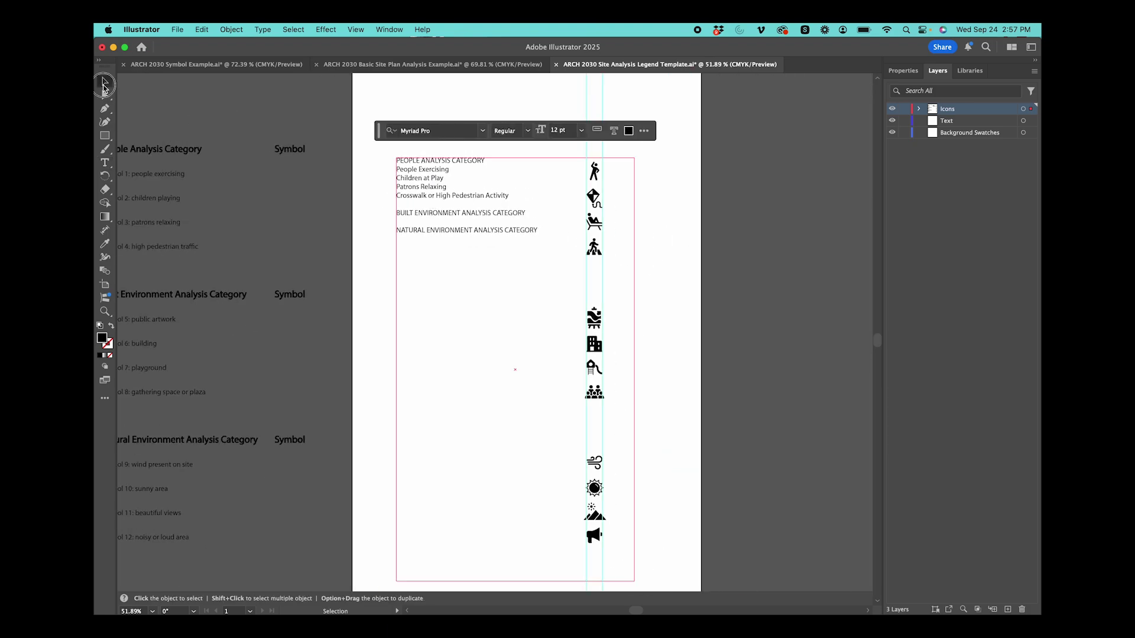
double_click(449, 214)
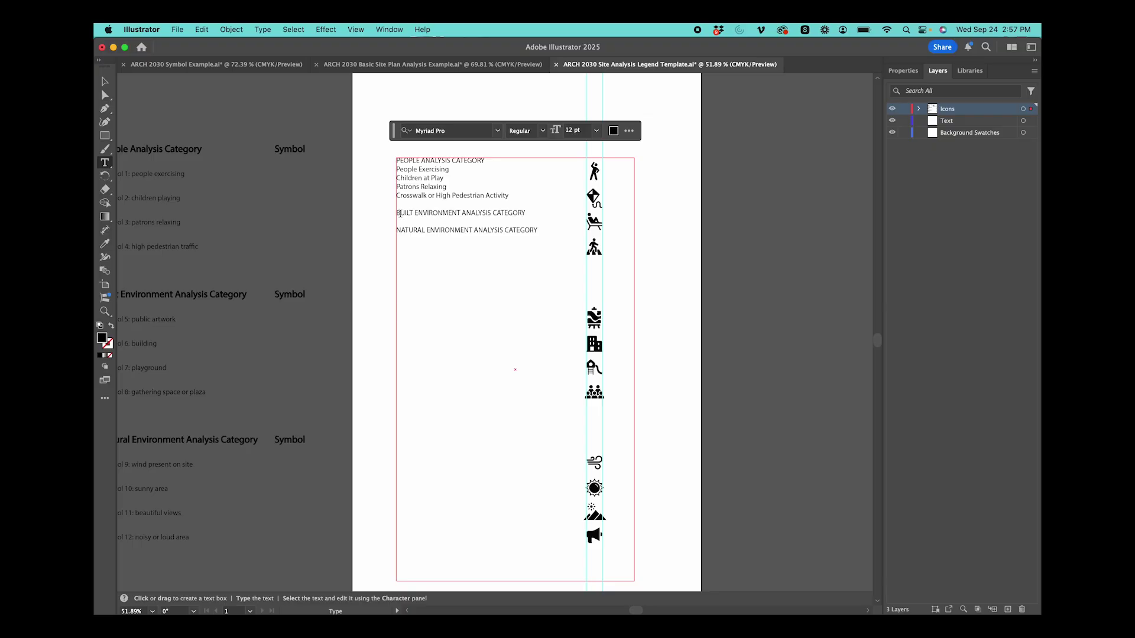
left_click_drag(395, 211, 555, 236)
key("BackSpace")
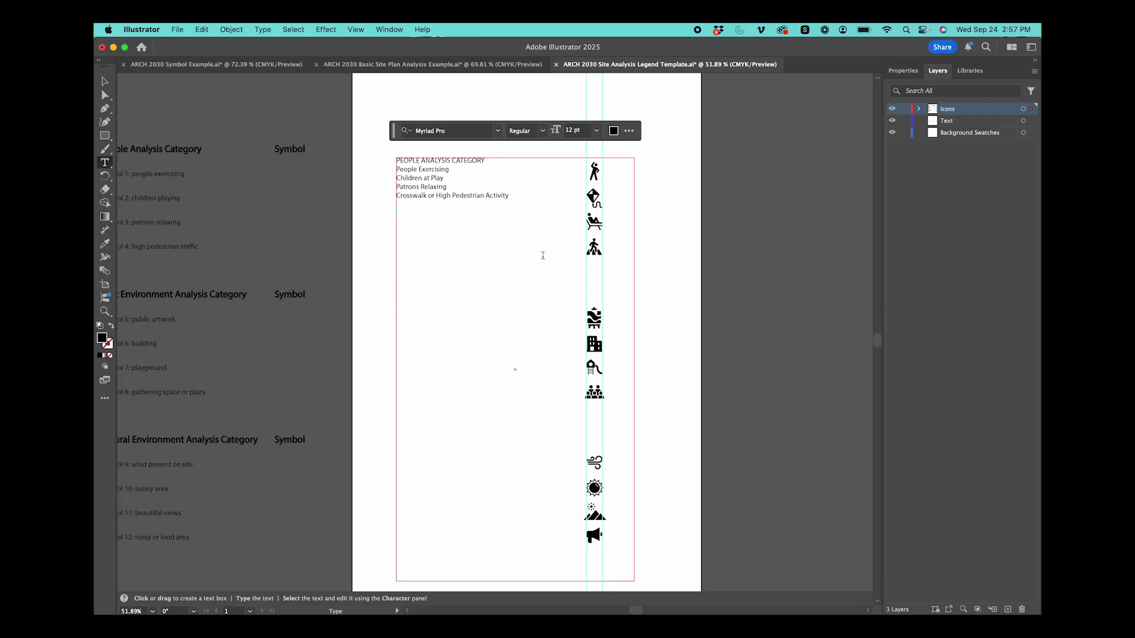
Shorten the text area by raising its lower edge to end beside the fourth people icon
left_click(105, 82)
scroll(469, 245, "down", 2)
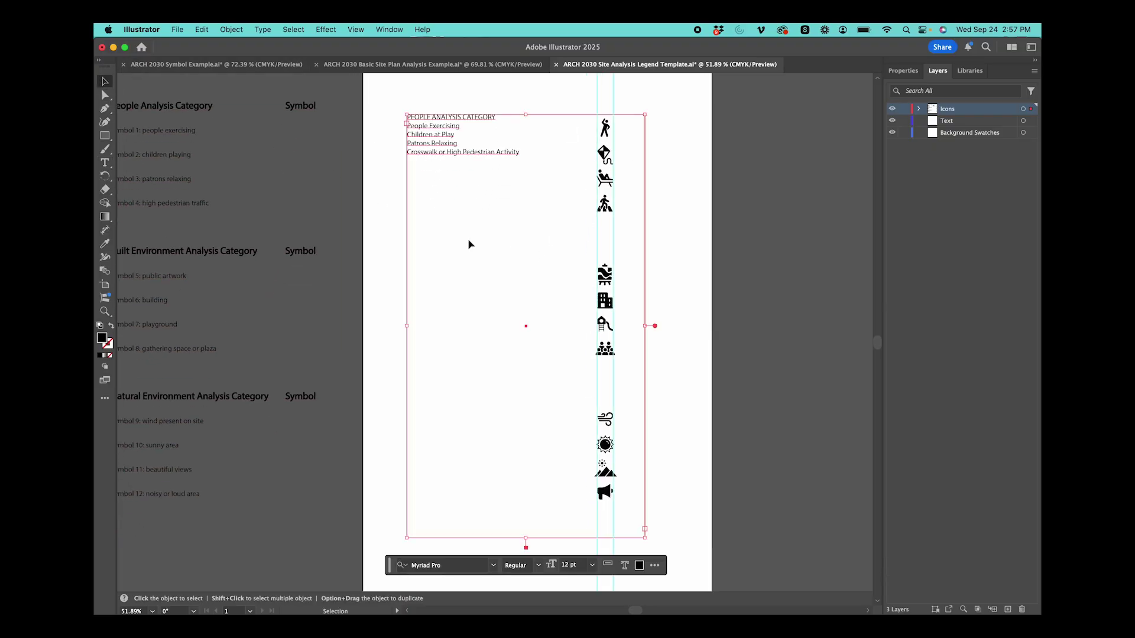
scroll(470, 248, "down", 3)
left_click_drag(510, 457, 535, 215)
Delete the eight built and natural environment icons together with the two vertical guides
left_click(578, 473)
left_click_drag(612, 450, 518, 260)
key("Delete")
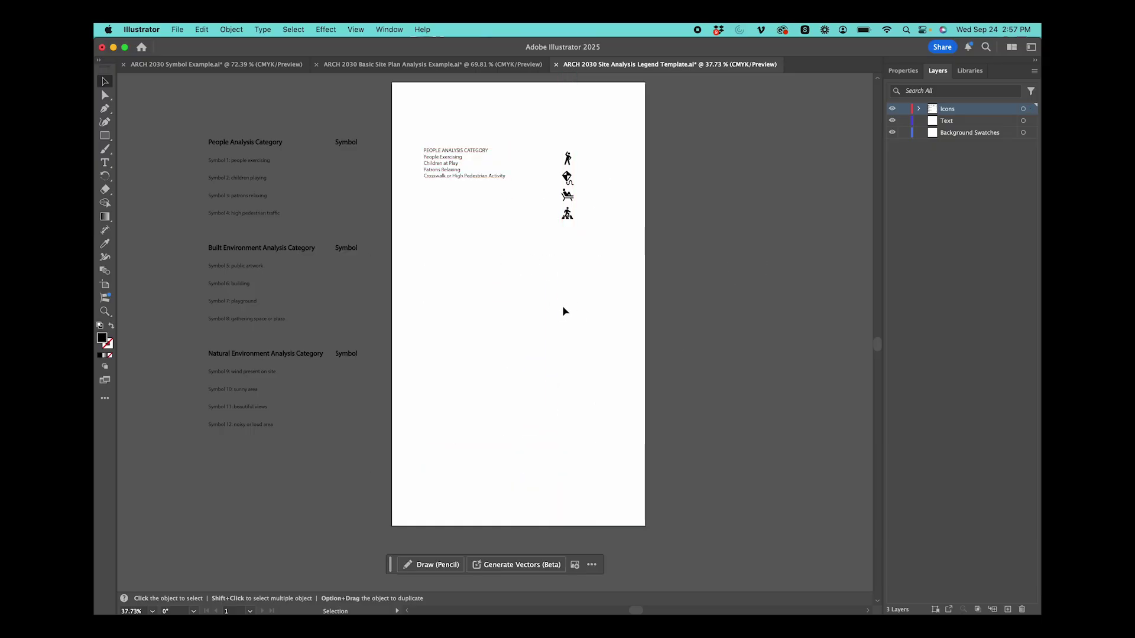
Extend the text area's lower edge downward to a height of about 3.73 in
scroll(558, 304, "up", 3)
left_click(447, 184)
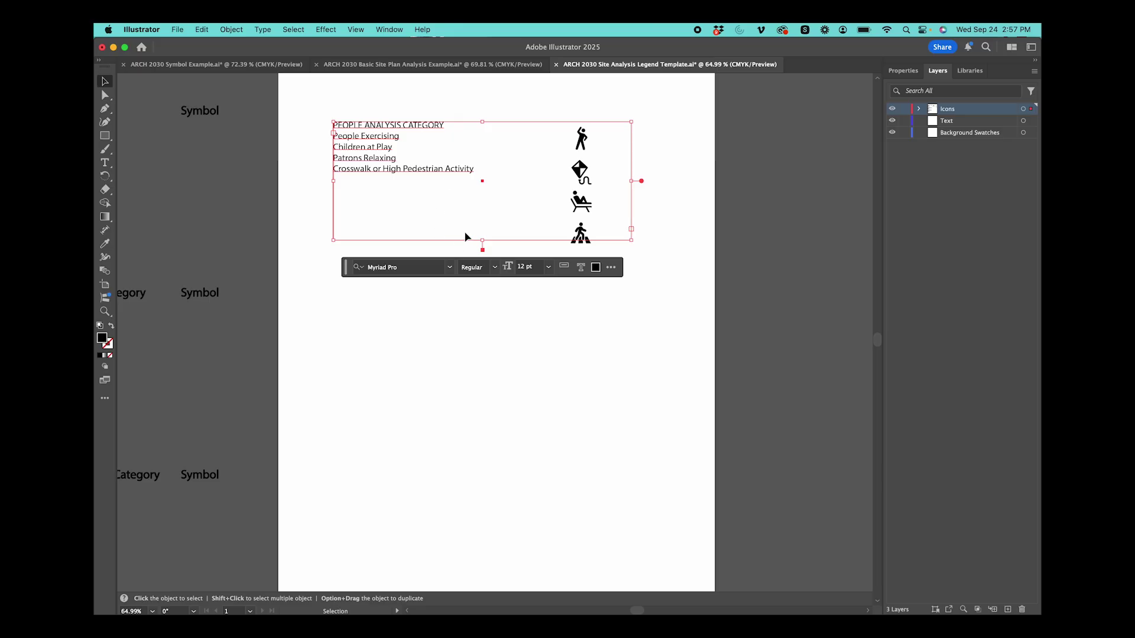
left_click_drag(483, 241, 483, 324)
Set the leading of all text in the PEOPLE ANALYSIS CATEGORY text area to 36 pt
double_click(416, 166)
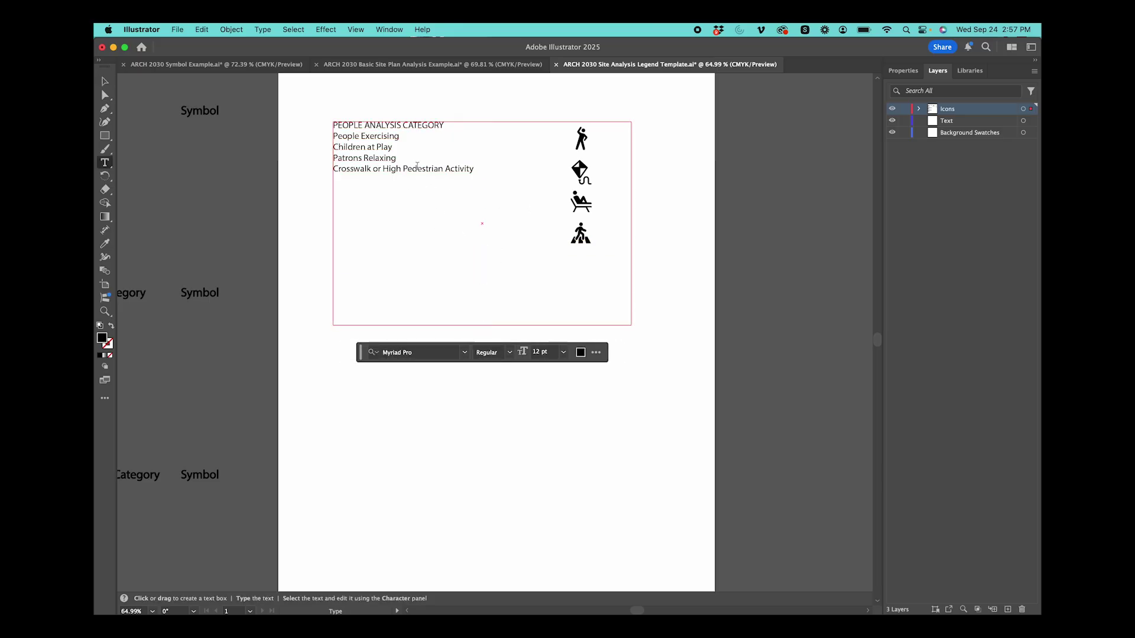
key("super+a")
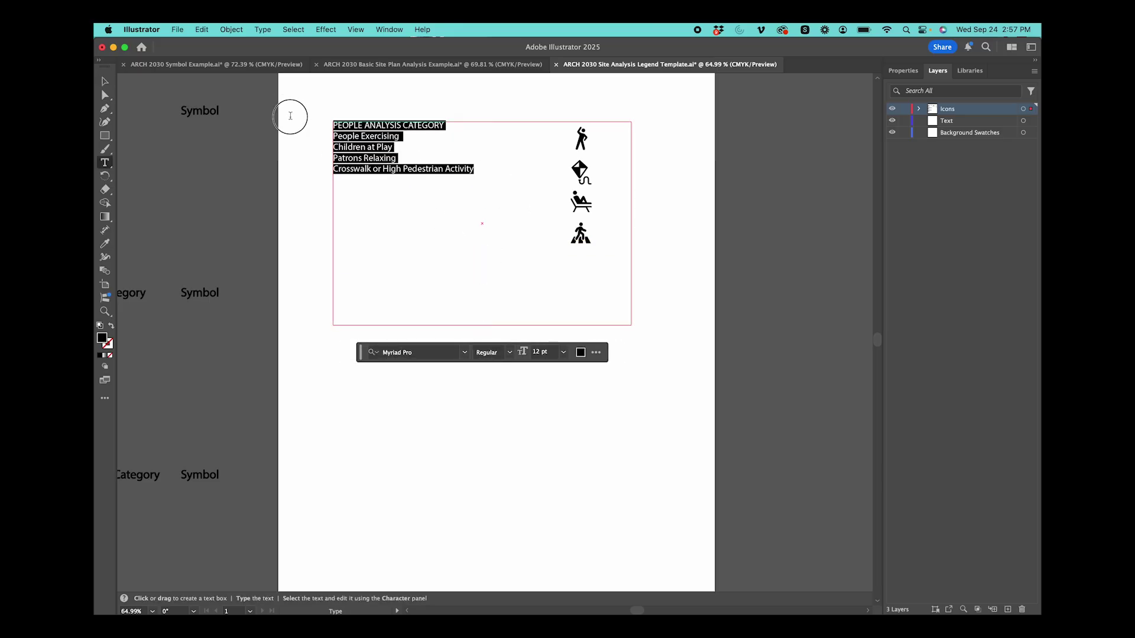
left_click(903, 71)
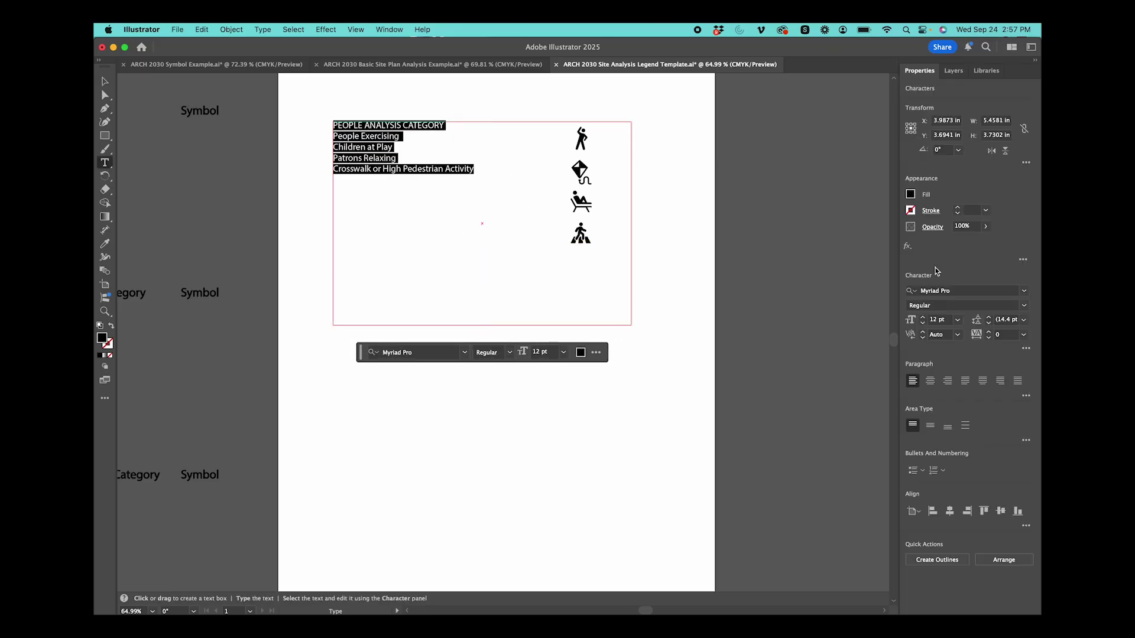
left_click(1026, 350)
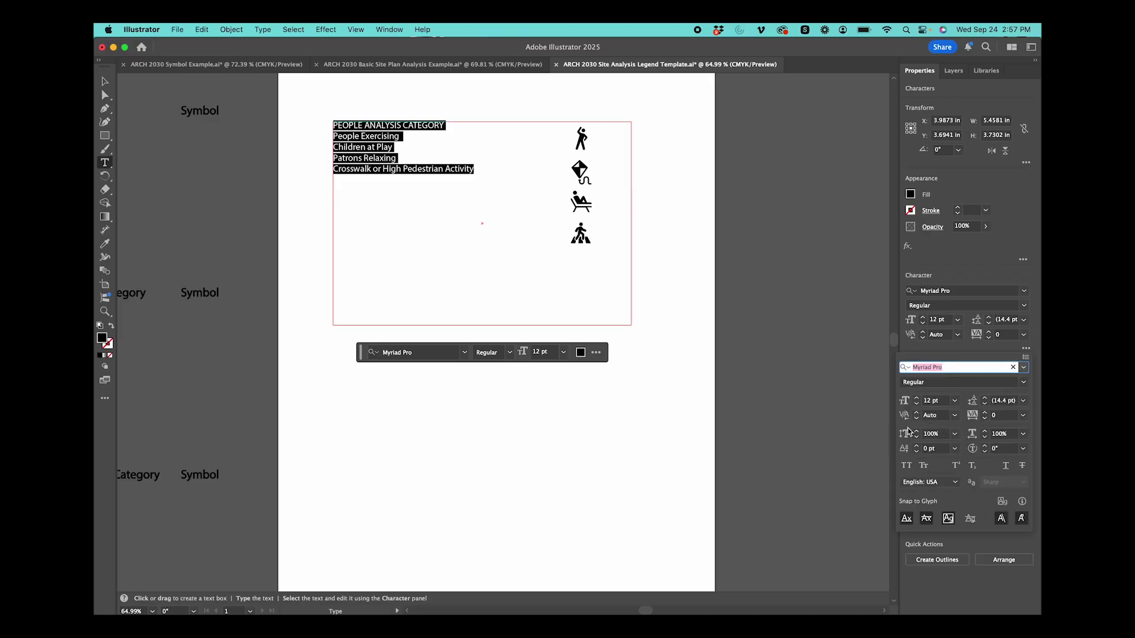
left_click(985, 398)
left_click(984, 398)
left_click(984, 398)
left_click(985, 399)
left_click(985, 398)
left_click(984, 398)
left_click(985, 398)
left_click(984, 398)
left_click(985, 398)
left_click(985, 398)
left_click(985, 398)
left_click(984, 399)
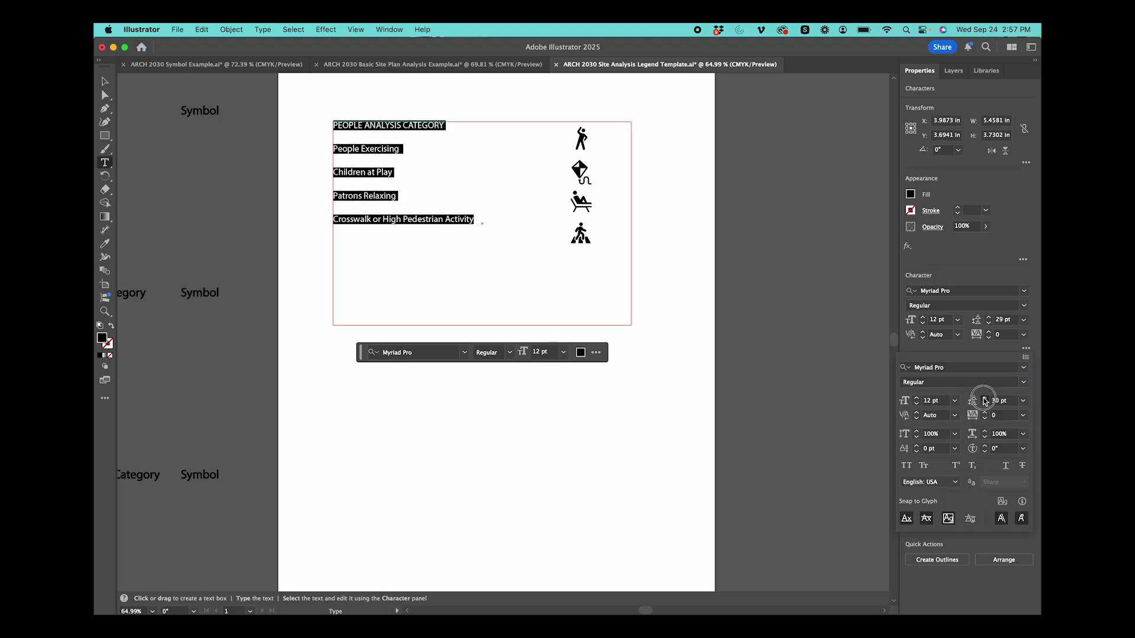
left_click(985, 398)
left_click(985, 398)
left_click(985, 399)
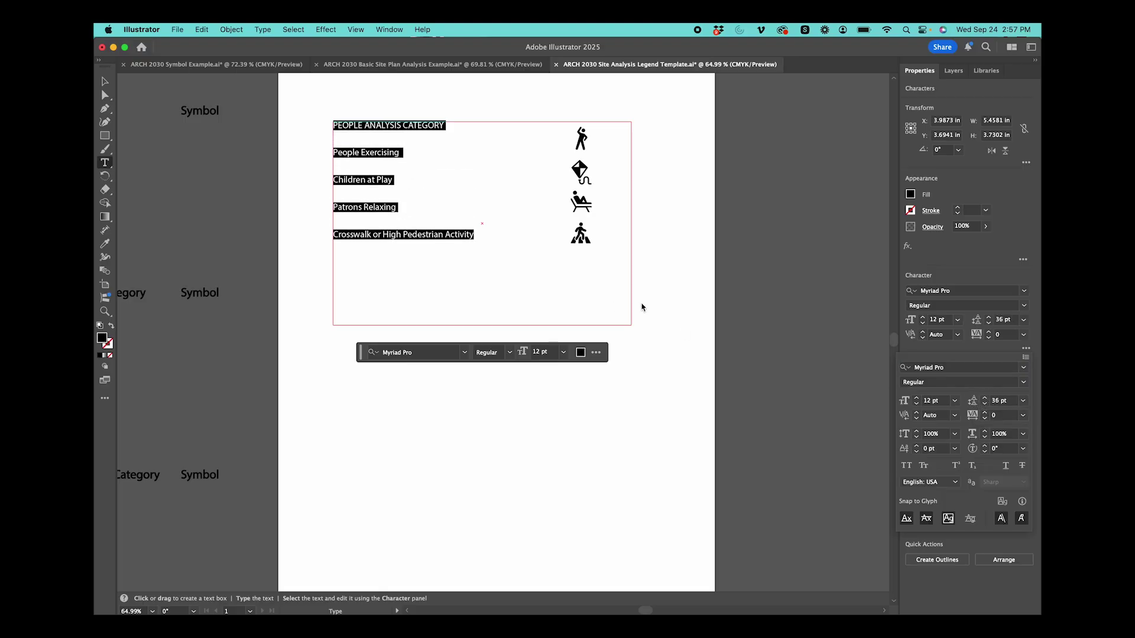
left_click(105, 81)
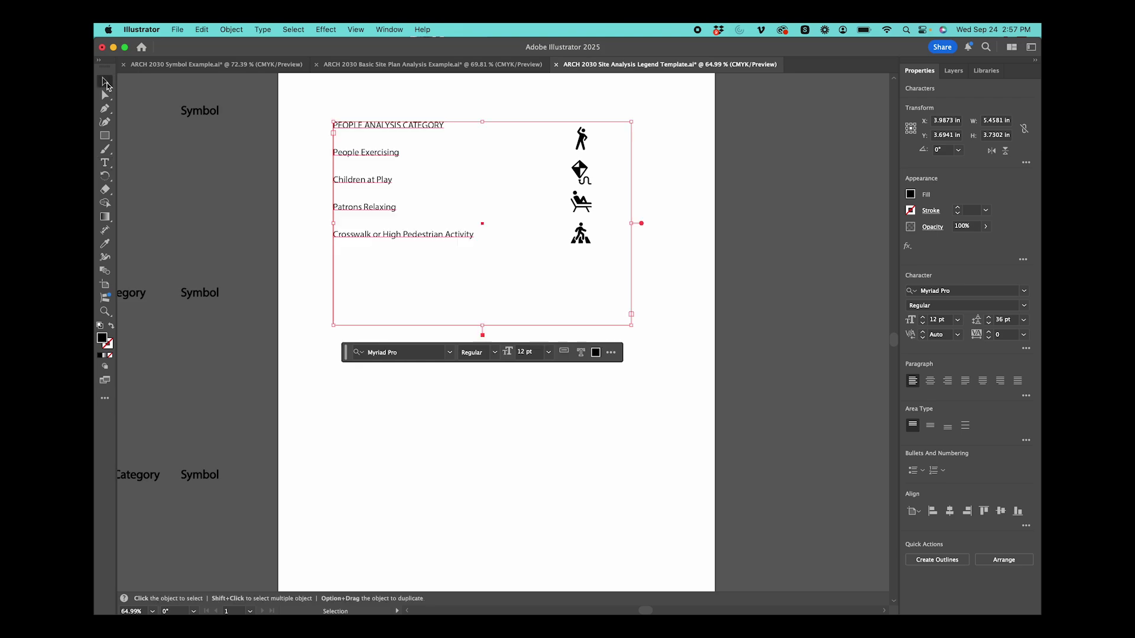
Show the rulers and place four horizontal guides, one across each people icon's row
left_click(178, 151)
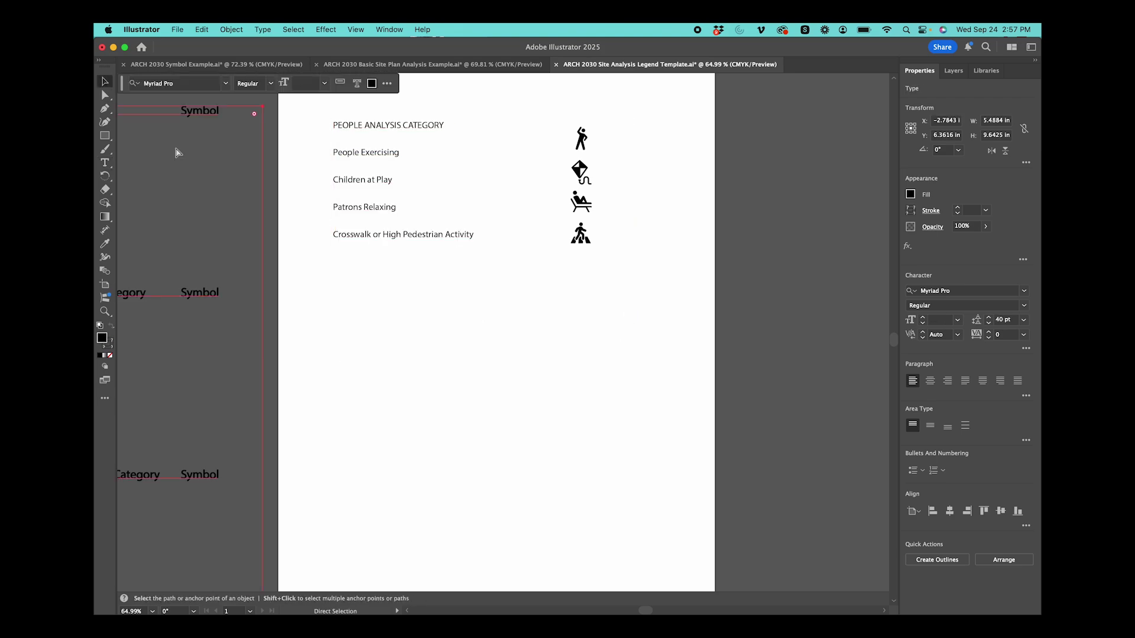
key("super+r")
left_click_drag(469, 78, 464, 237)
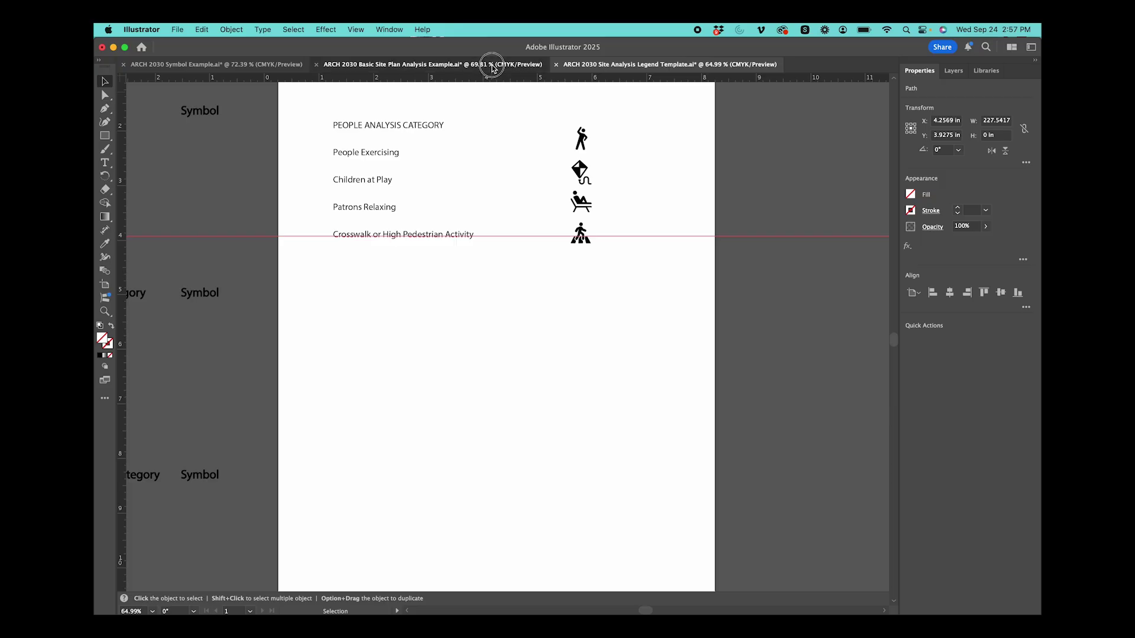
left_click_drag(494, 65, 489, 177)
left_click_drag(506, 78, 502, 148)
Set the leading of the four description lines under the PEOPLE ANALYSIS CATEGORY heading to 34 pt
left_click(417, 230)
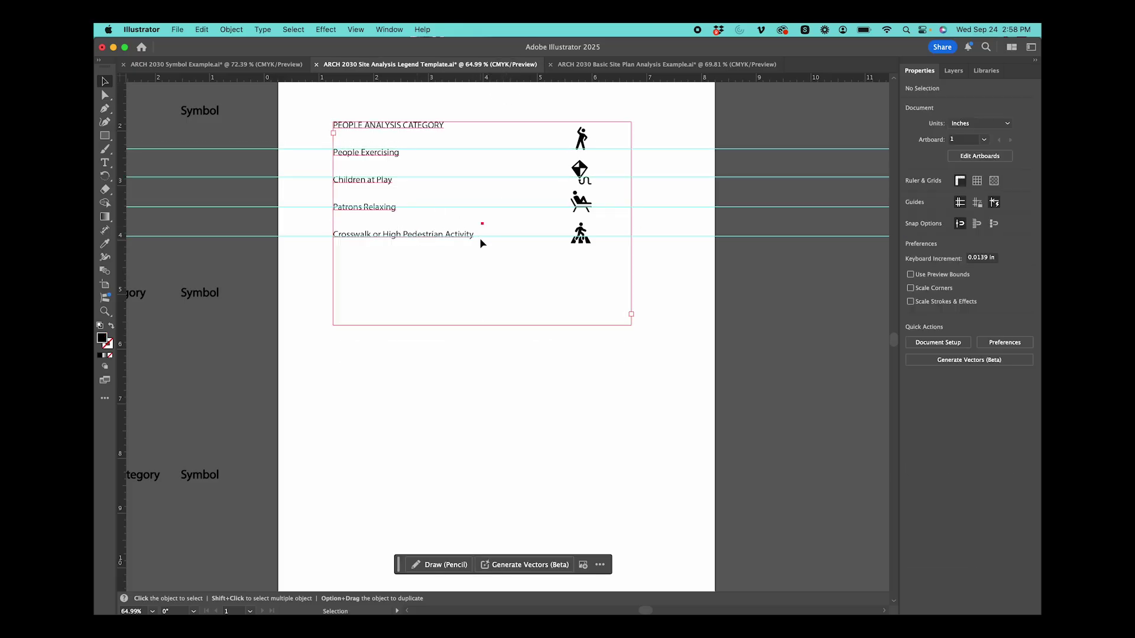
double_click(464, 234)
left_click_drag(465, 235, 320, 156)
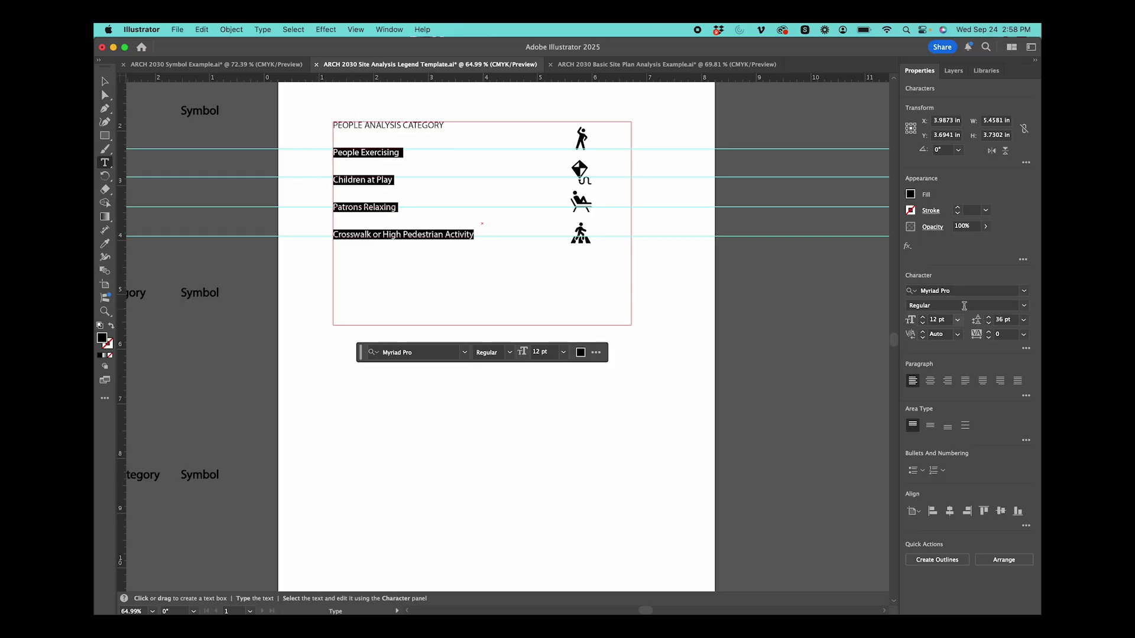
left_click(989, 323)
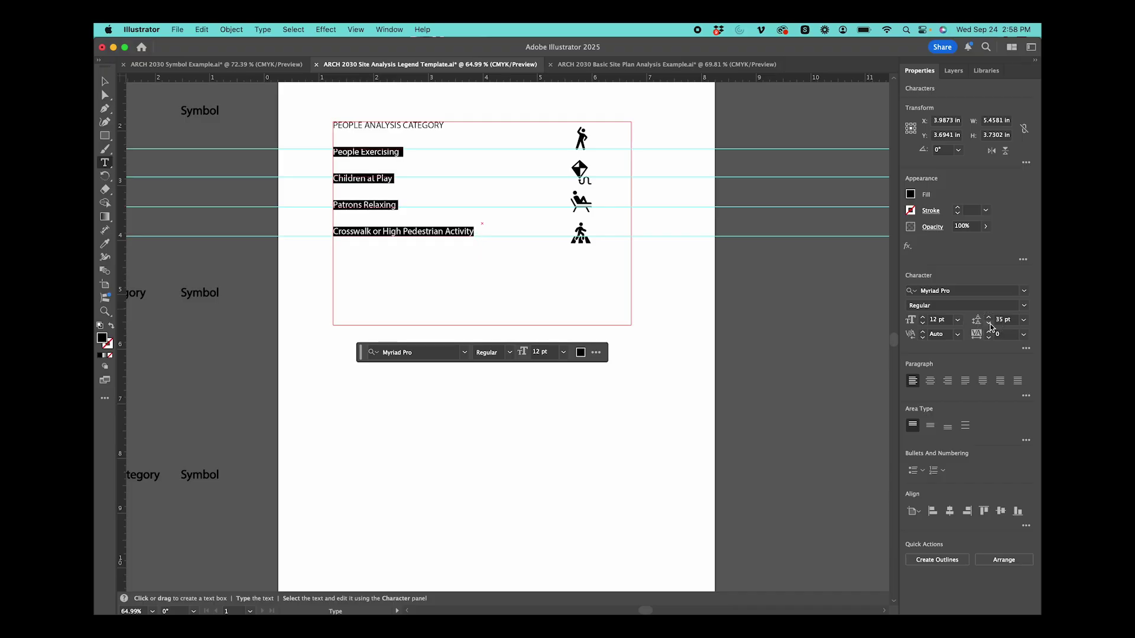
left_click(988, 323)
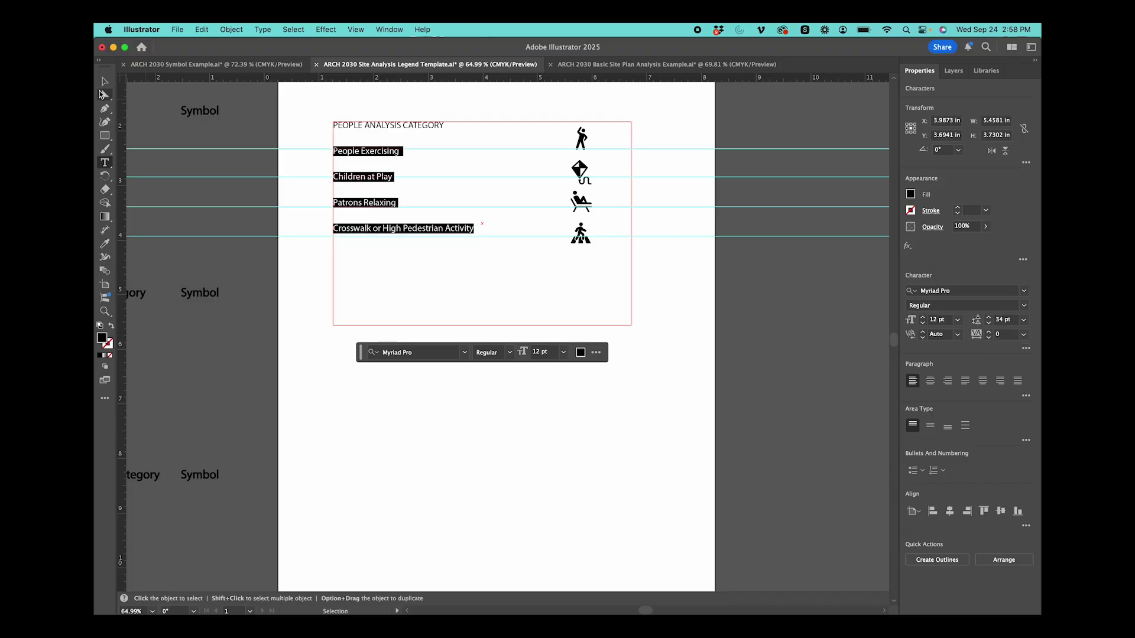
key("Escape")
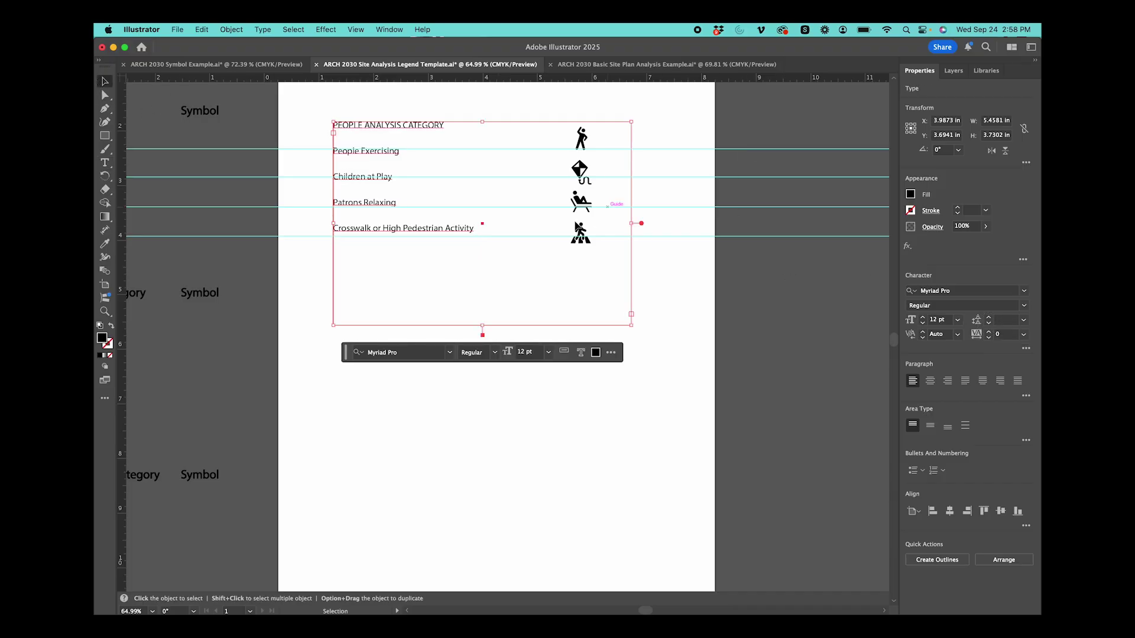
Move the two lower guides up to line up with the Crosswalk and Patrons Relaxing text lines
left_click(475, 236)
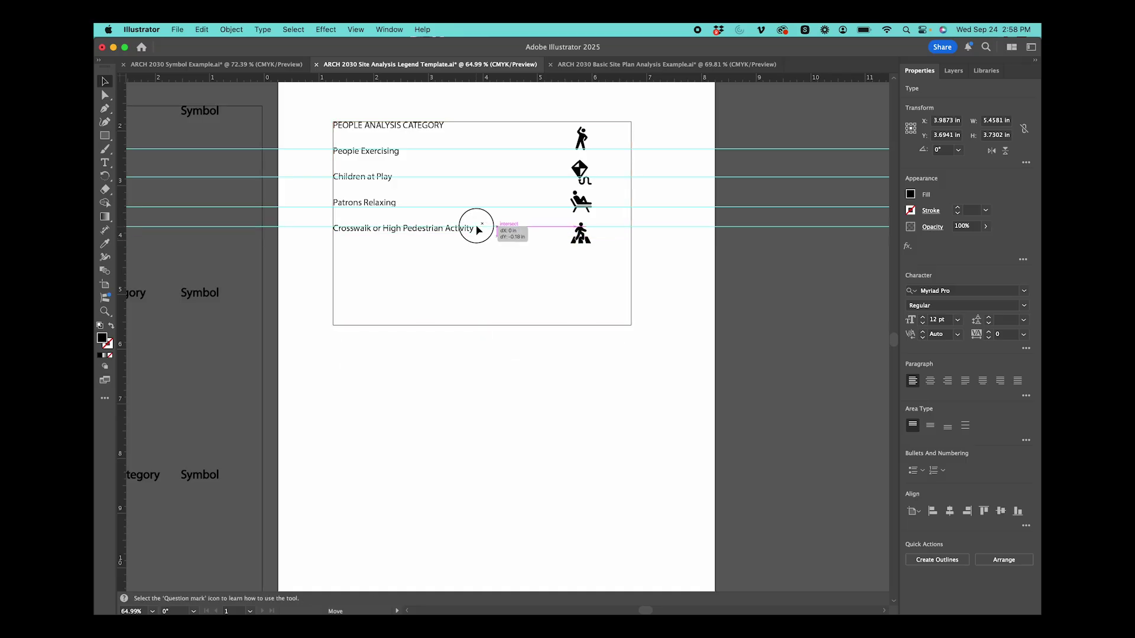
left_click_drag(483, 207, 483, 205)
left_click(484, 205)
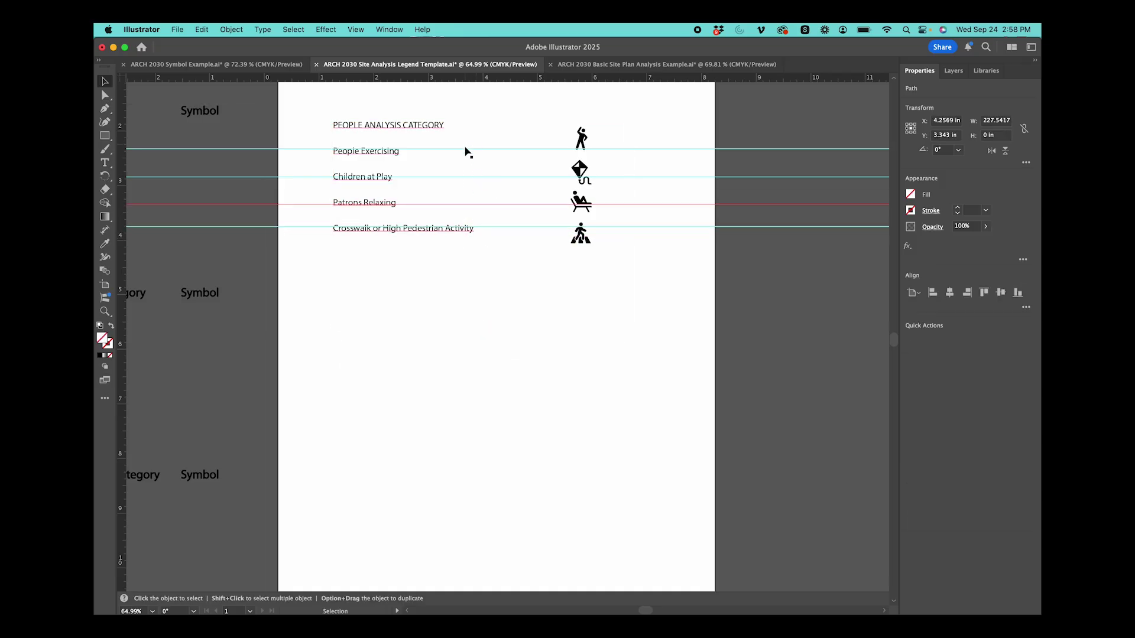
left_click(407, 161)
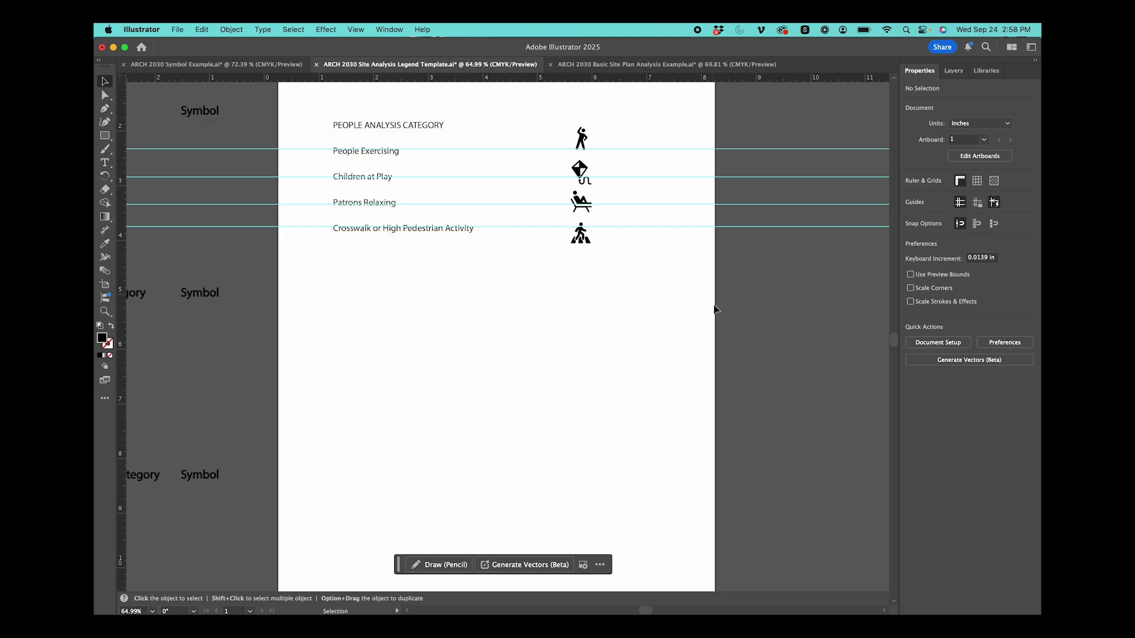
Try 33 pt leading on the four description lines and return it to 34 pt
left_click(437, 230)
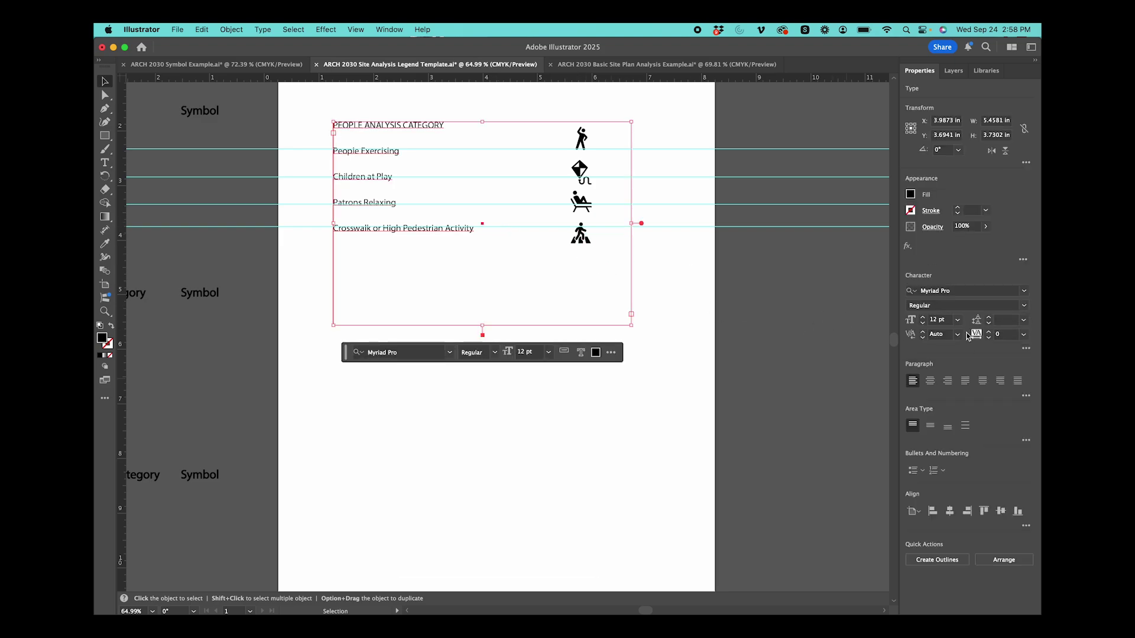
double_click(463, 235)
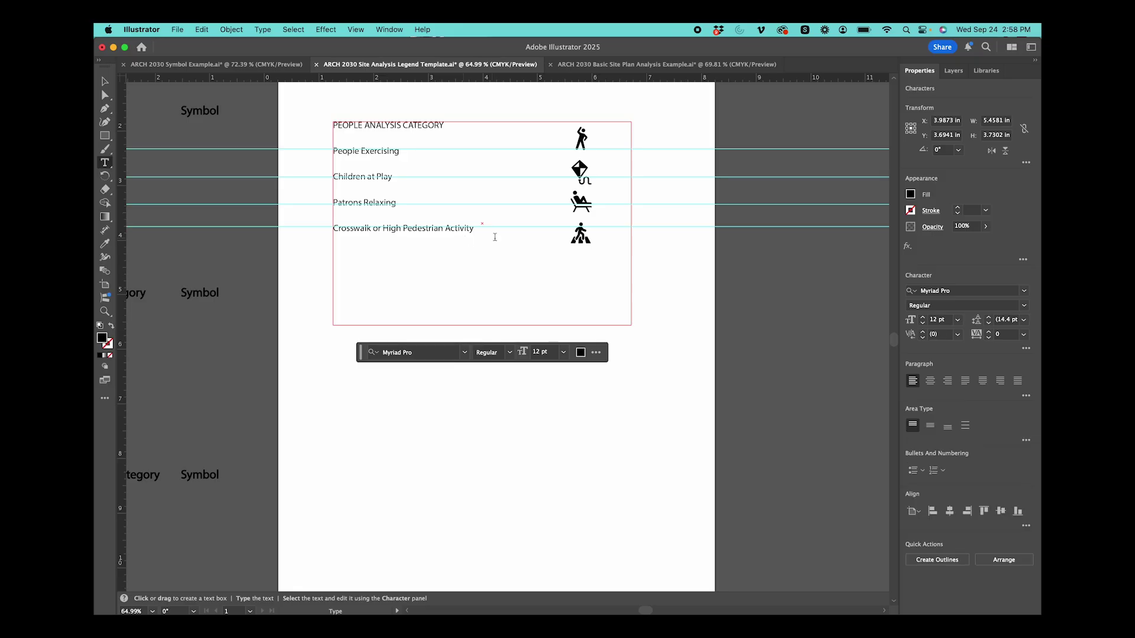
left_click_drag(492, 236, 292, 167)
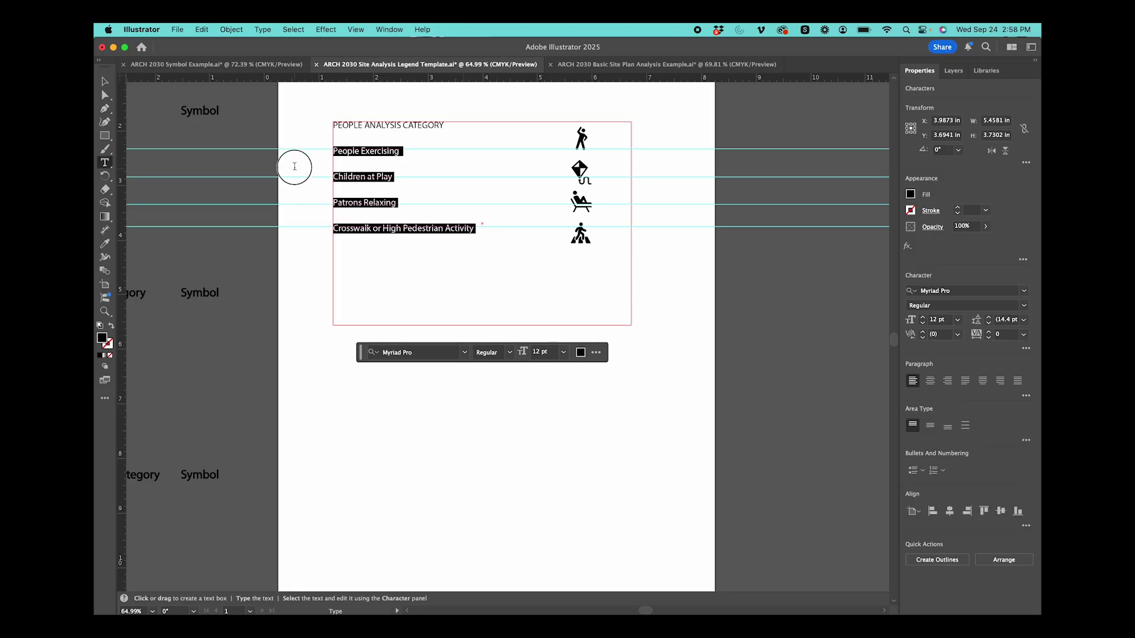
left_click(989, 323)
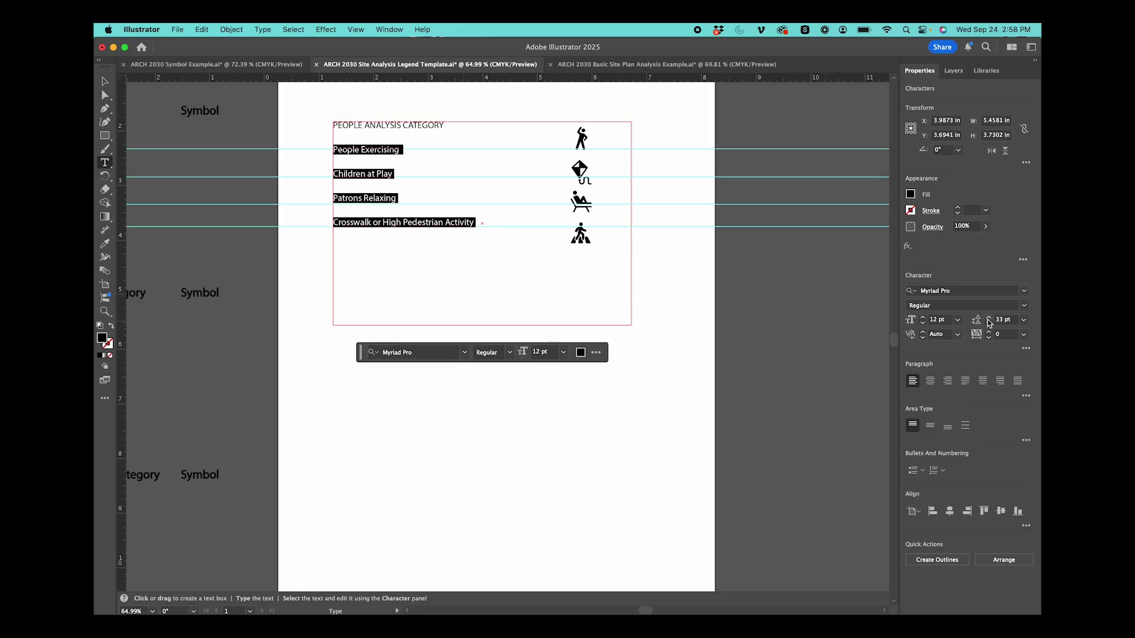
left_click(988, 318)
left_click(988, 318)
left_click(106, 82)
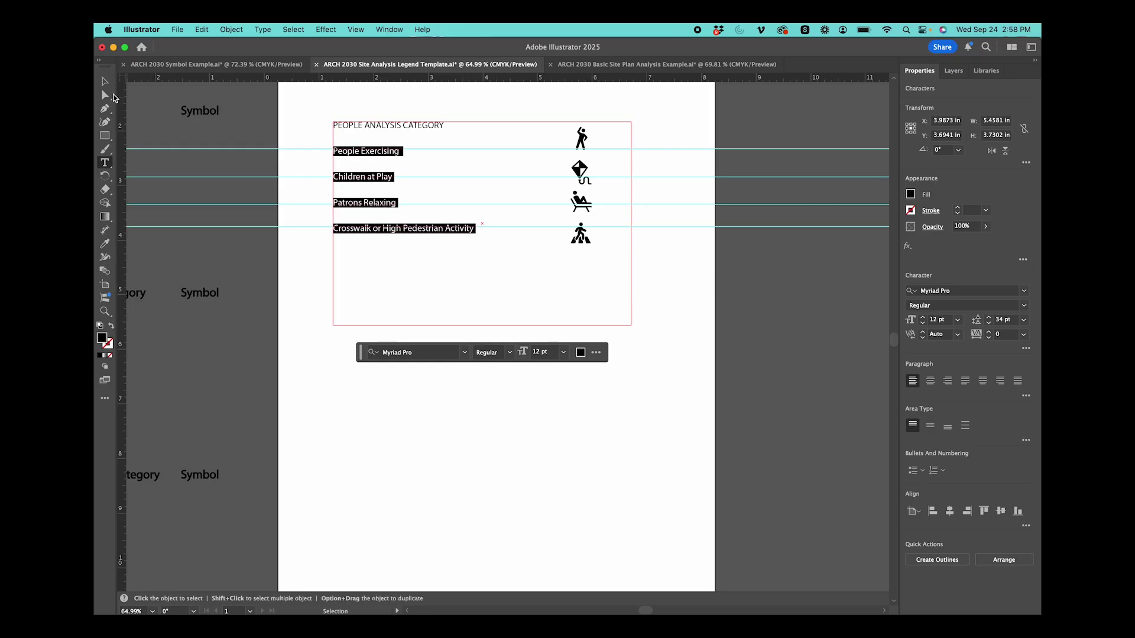
Select all four horizontal guides and delete them
left_click(224, 206)
left_click_drag(789, 266, 732, 111)
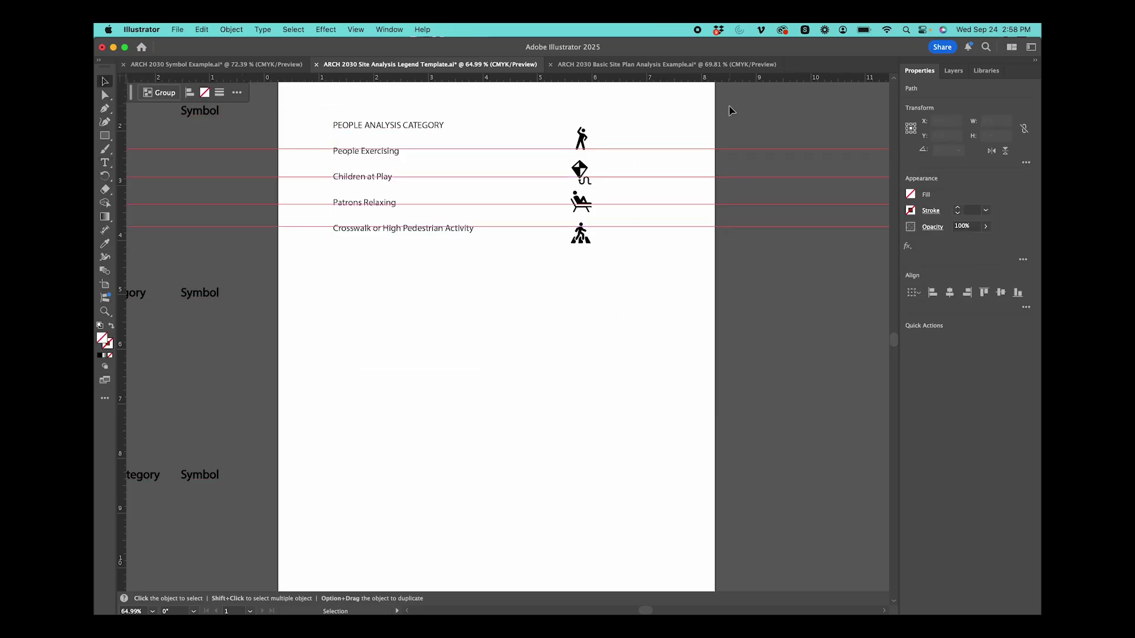
key("Delete")
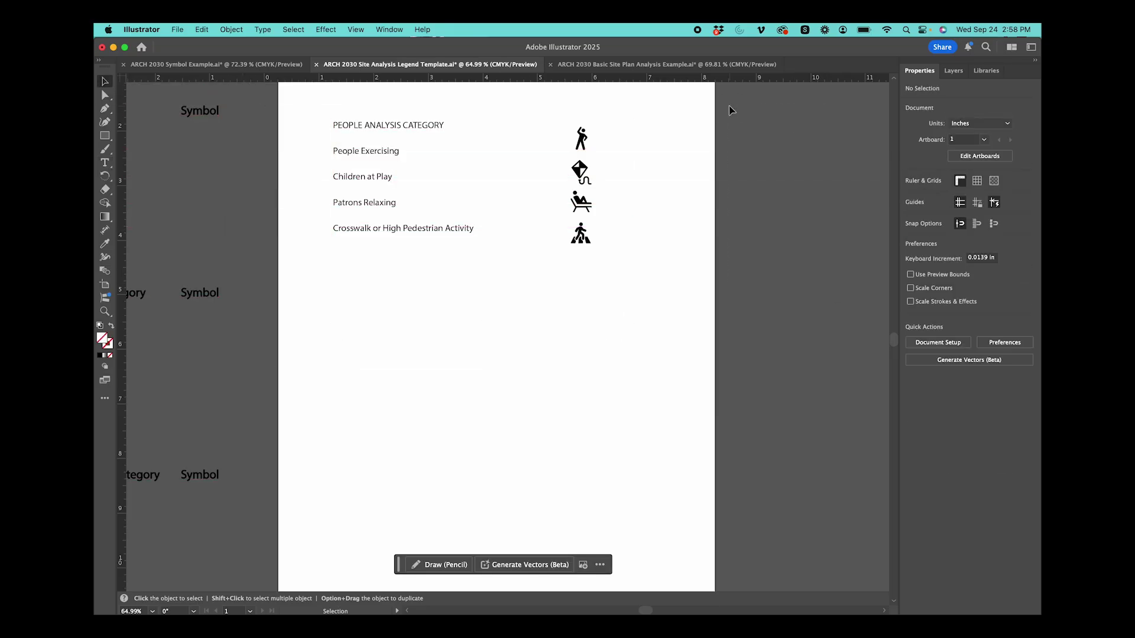
Switch to Safari and open the Adobe Fonts page that lists all font families
left_click(419, 131)
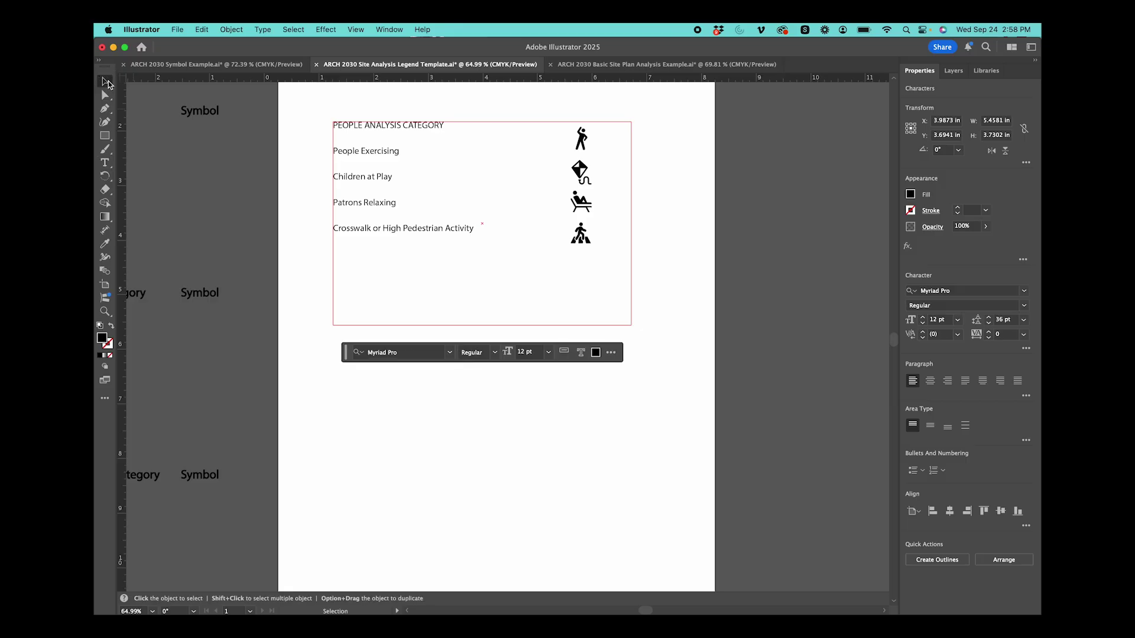
left_click(783, 272)
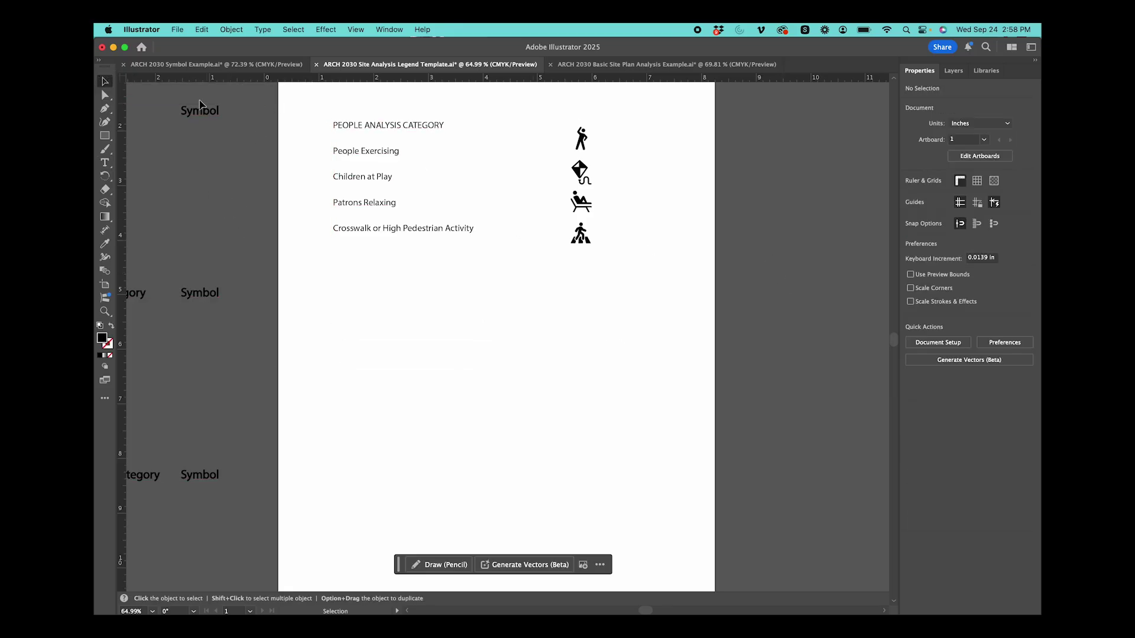
left_click(113, 47)
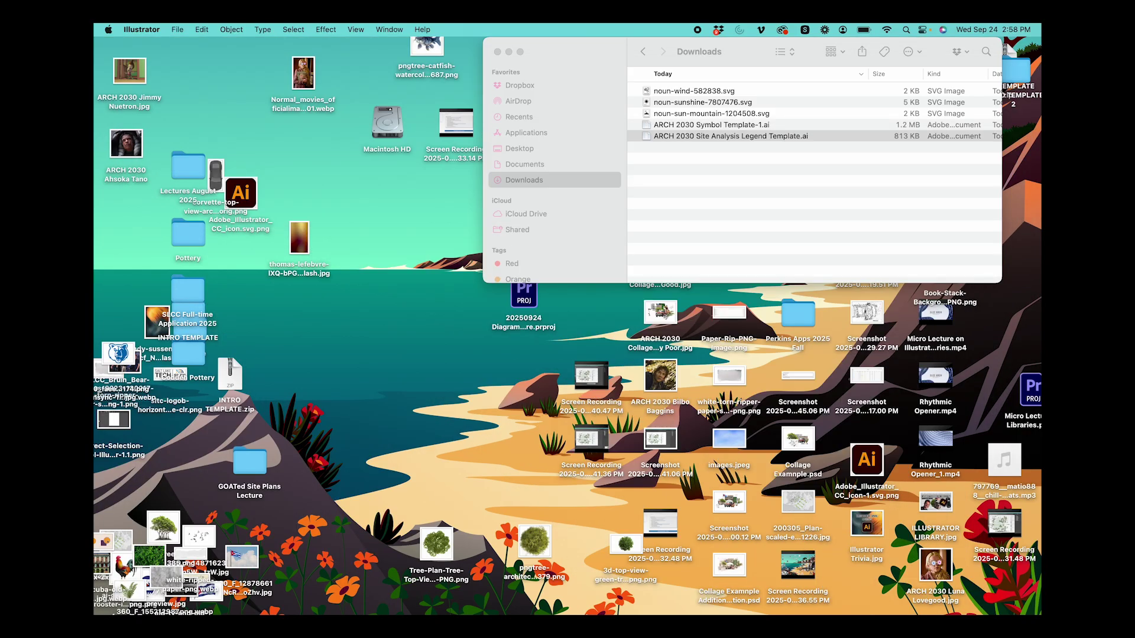
left_click(303, 609)
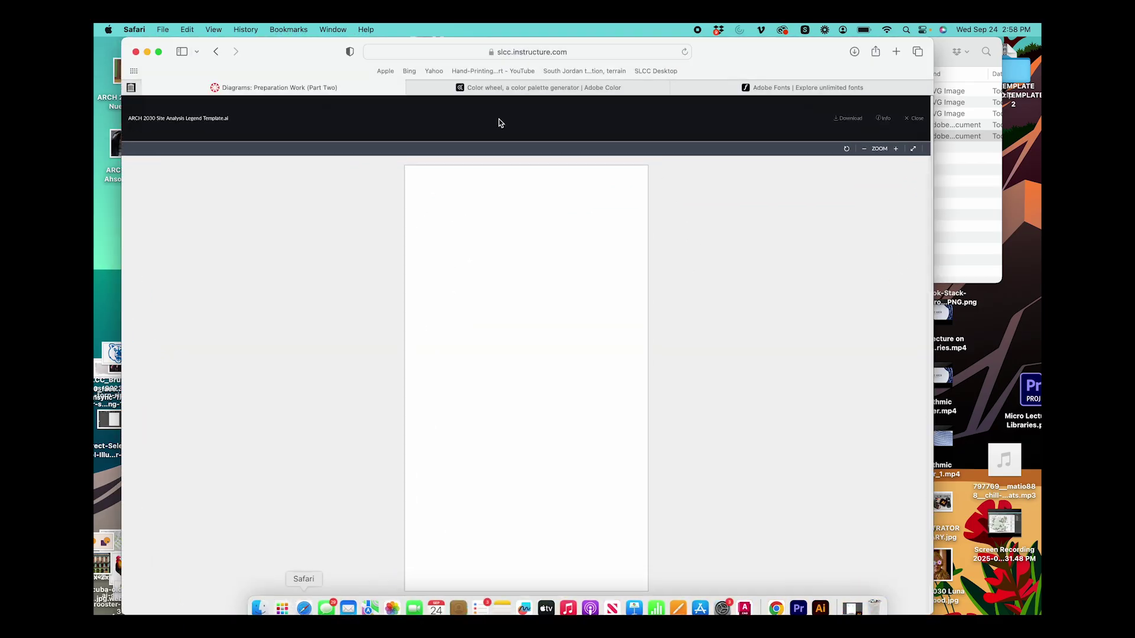
left_click(776, 89)
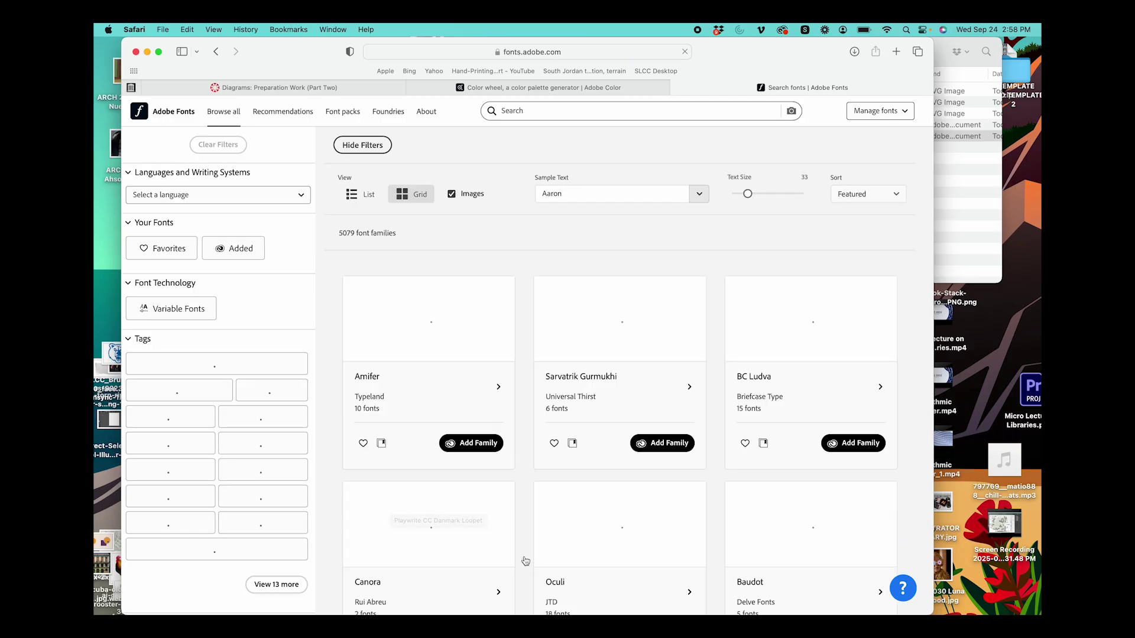
Browse the font families, expand the full tag list and filter the fonts by the Clean tag
scroll(534, 352, "down", 3)
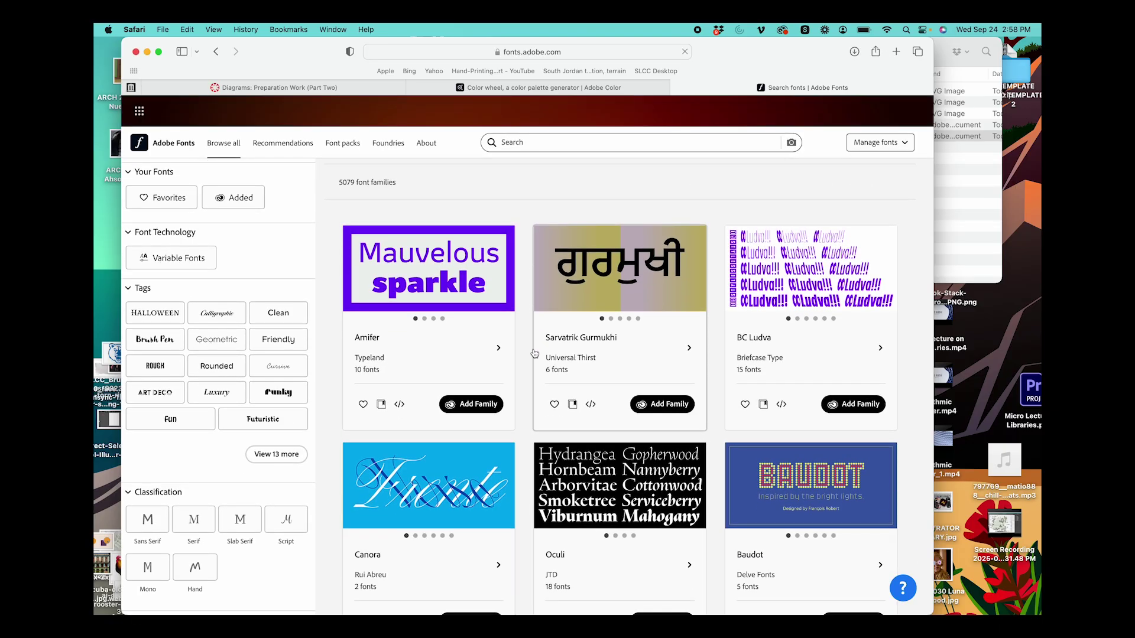
scroll(534, 353, "down", 5)
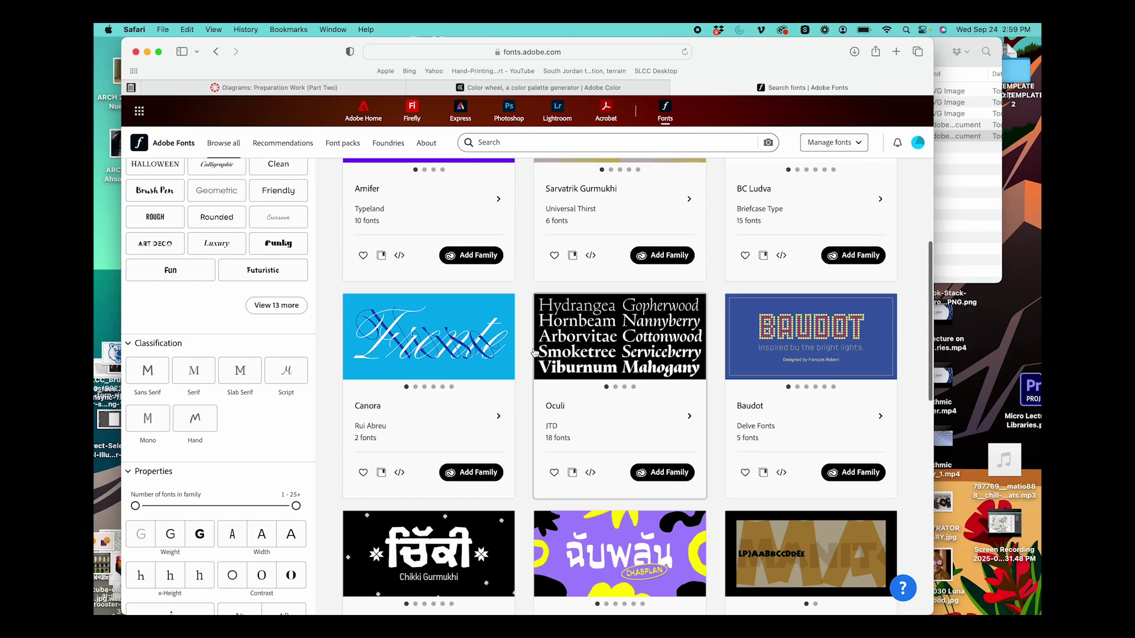
scroll(534, 353, "down", 12)
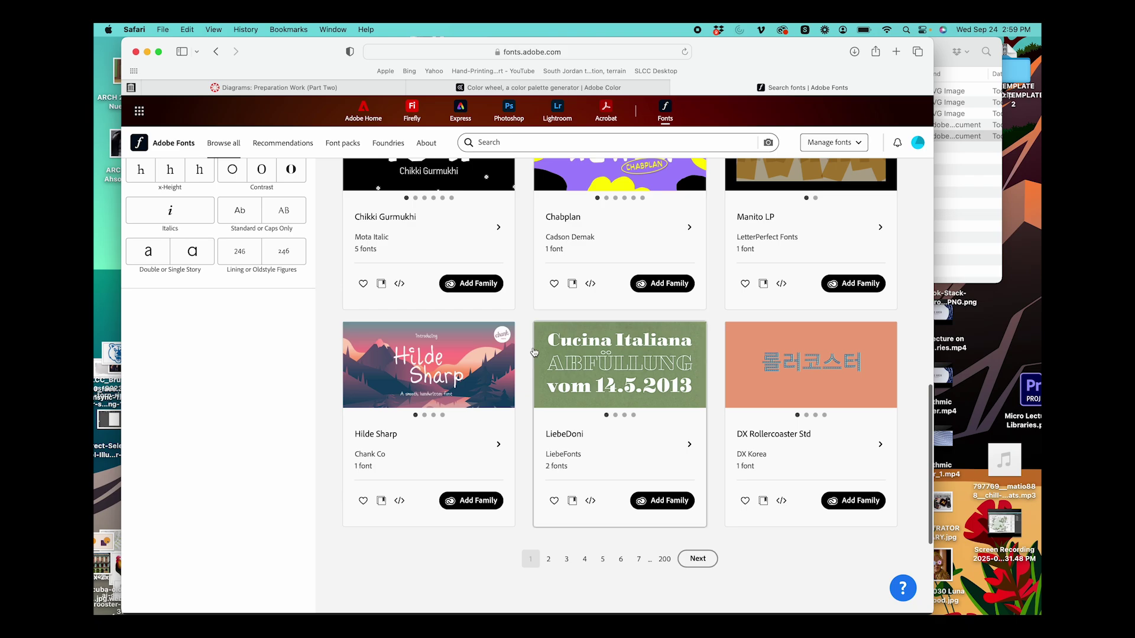
scroll(535, 353, "down", 4)
scroll(534, 352, "up", 7)
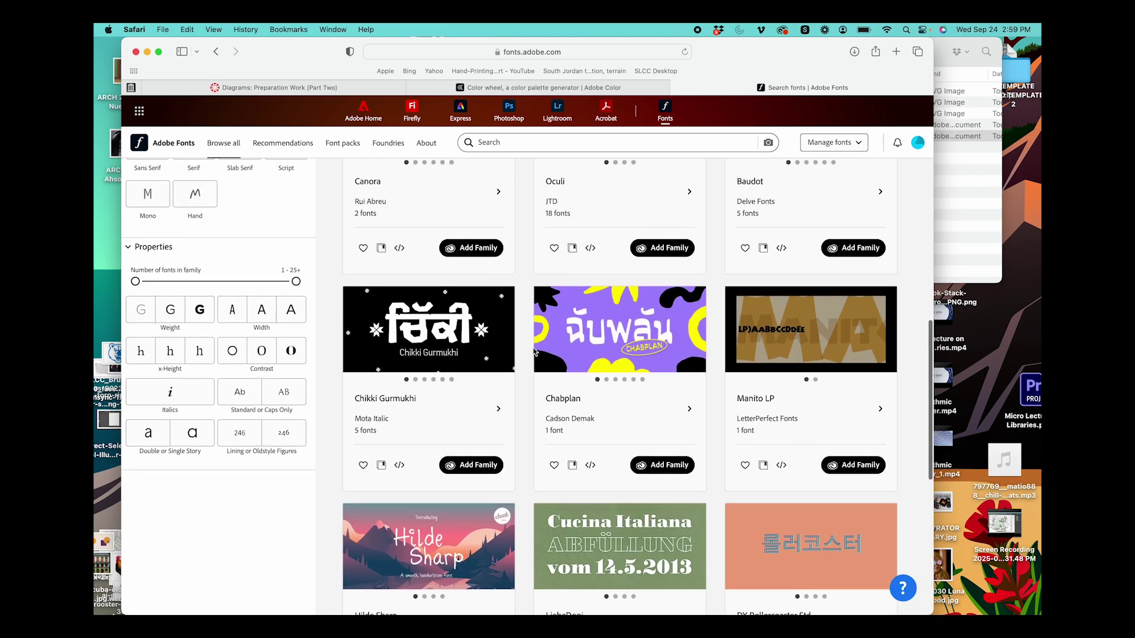
scroll(534, 352, "up", 5)
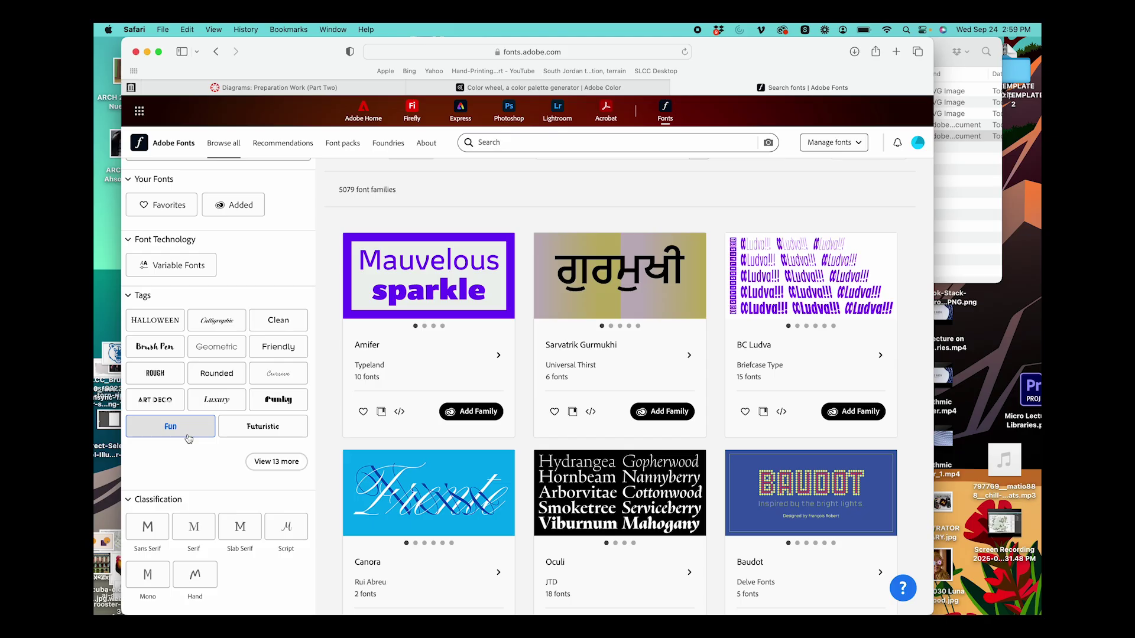
left_click(276, 461)
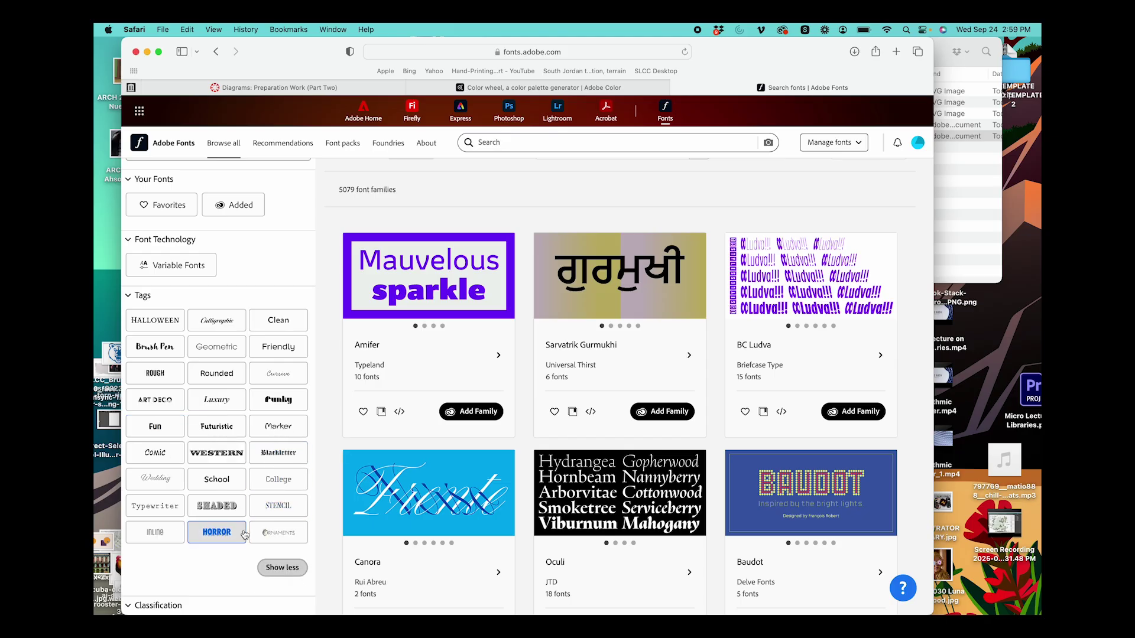
left_click(279, 319)
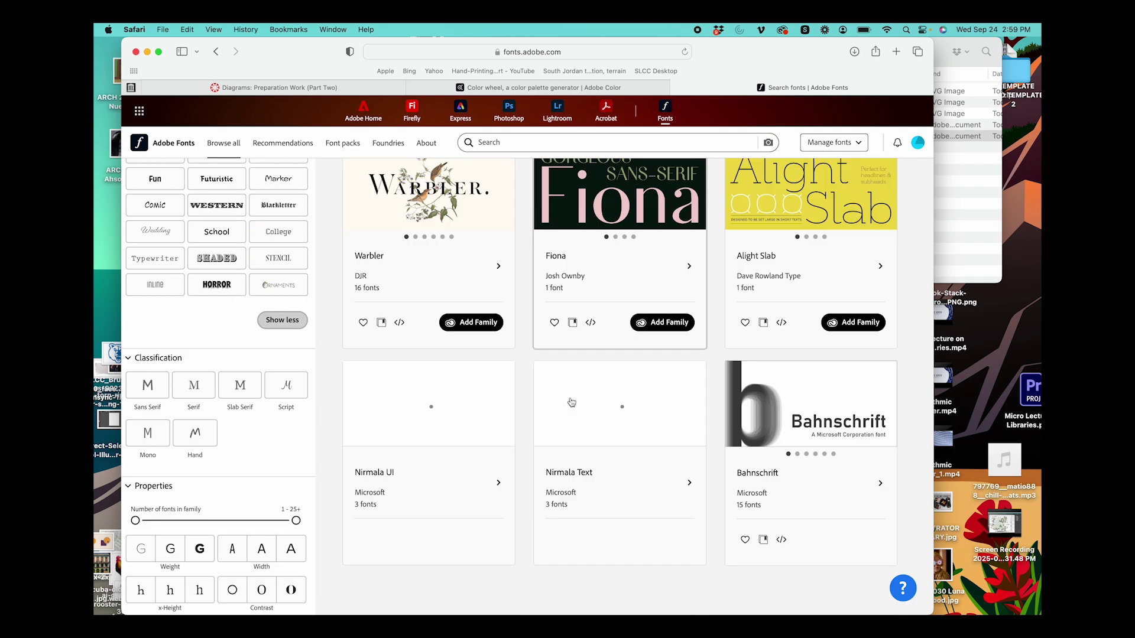
Set the sample text for the font previews to a greeting that calls the teacher by name and ends in "yeehaw cowboy!"
scroll(569, 403, "down", 2)
left_click(547, 330)
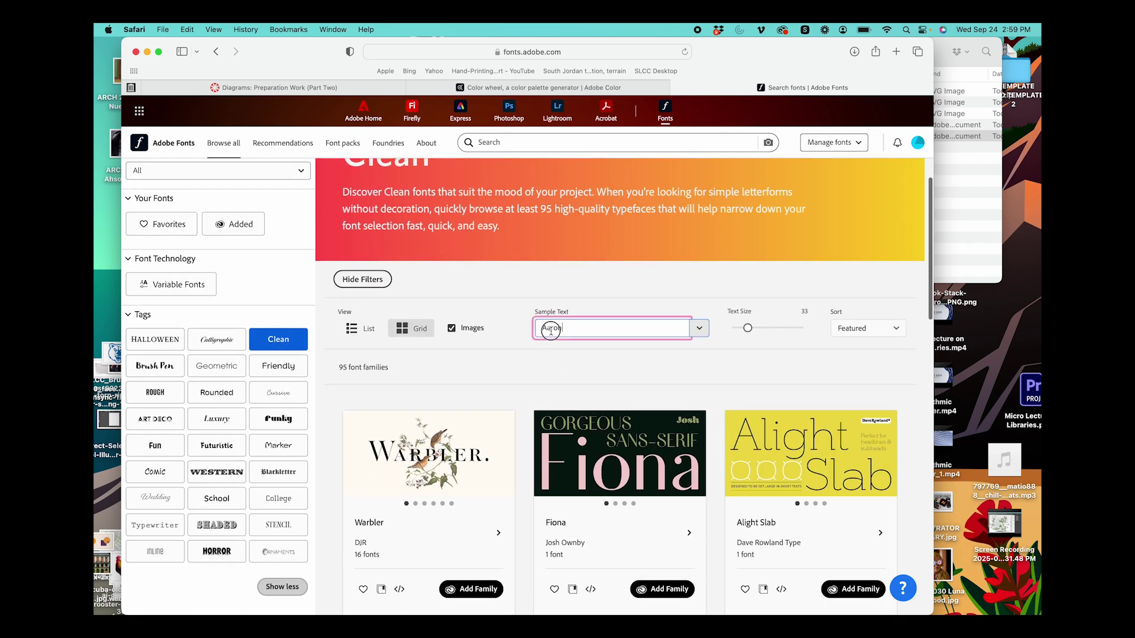
type("Hiiii Aarn")
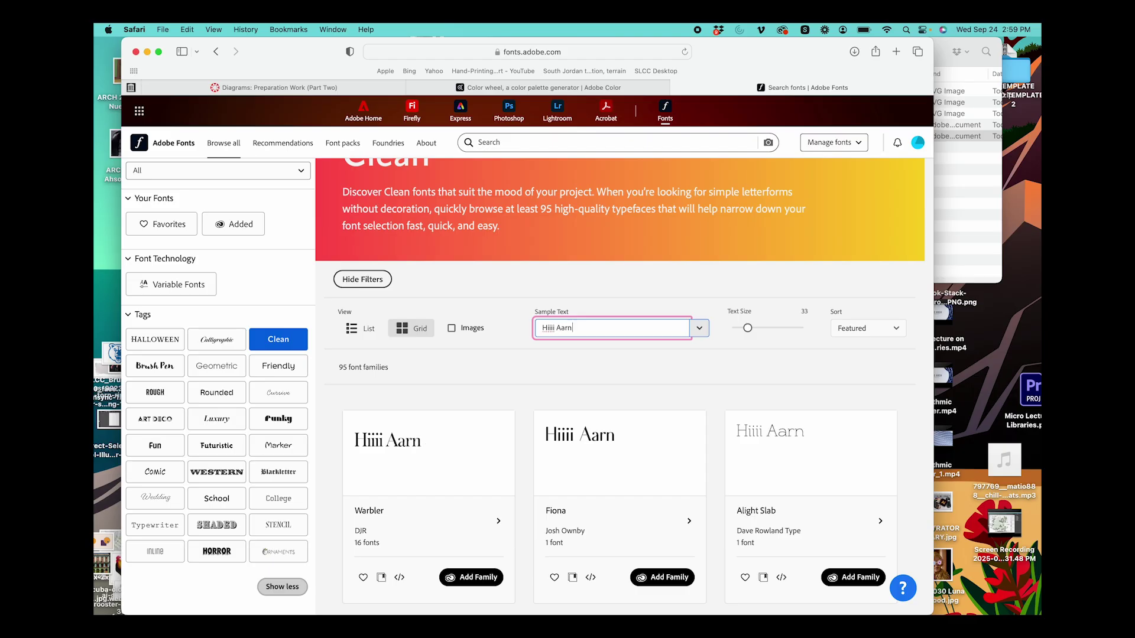
type("o is")
key("BackSpace")
key("BackSpace")
key("BackSpace")
key("BackSpace")
key("BackSpace")
key("BackSpace")
type("on is ")
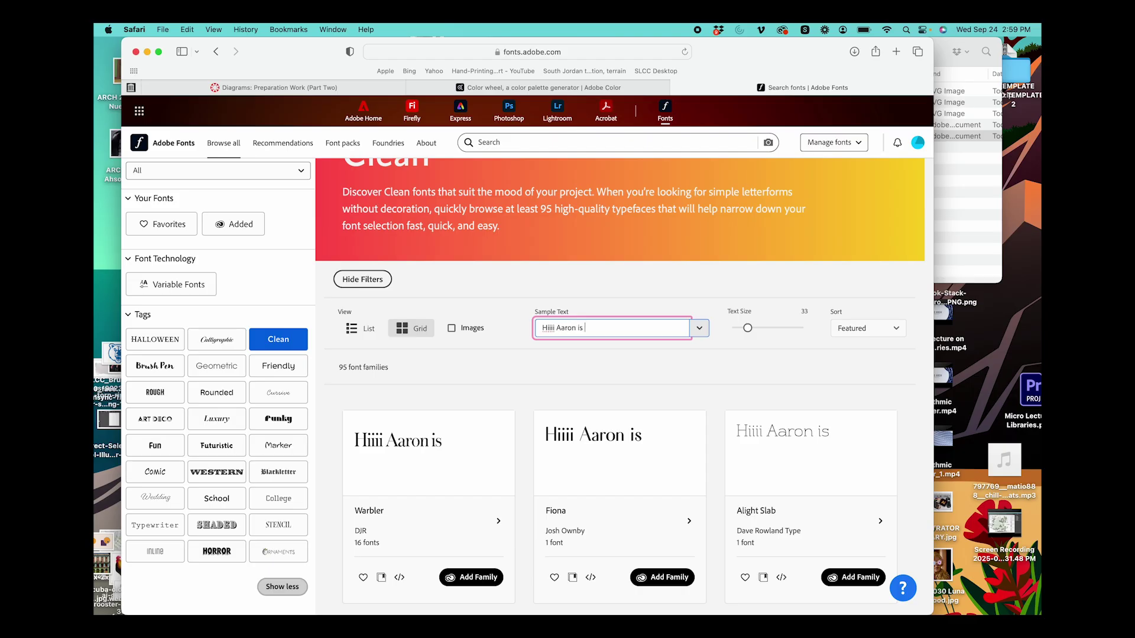
type("my fav teach ")
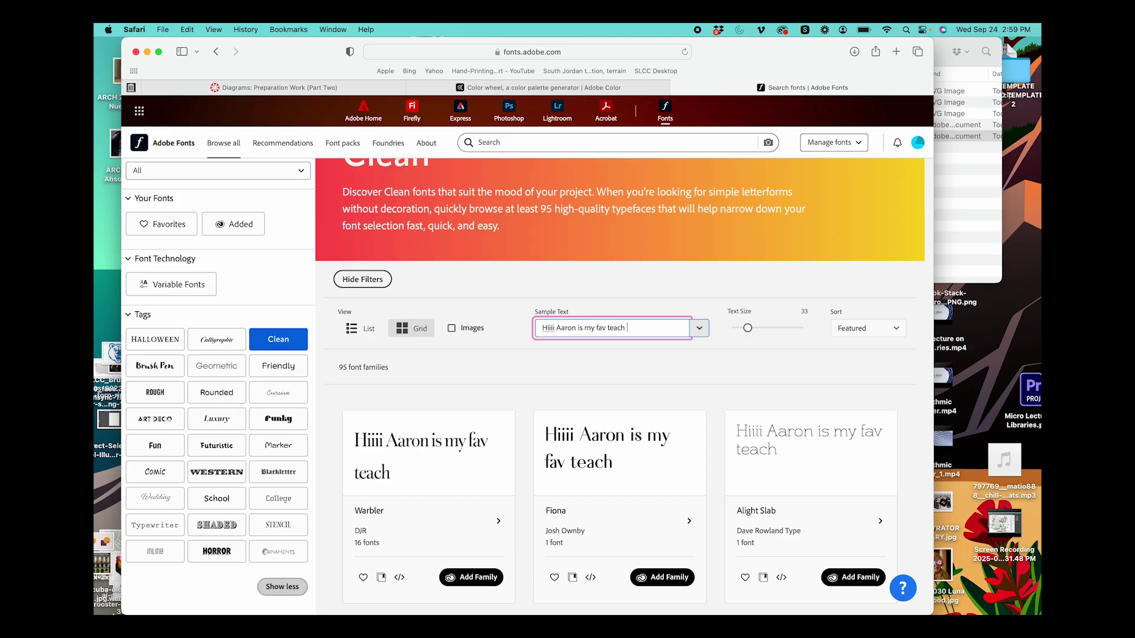
type(", yeehaw cob")
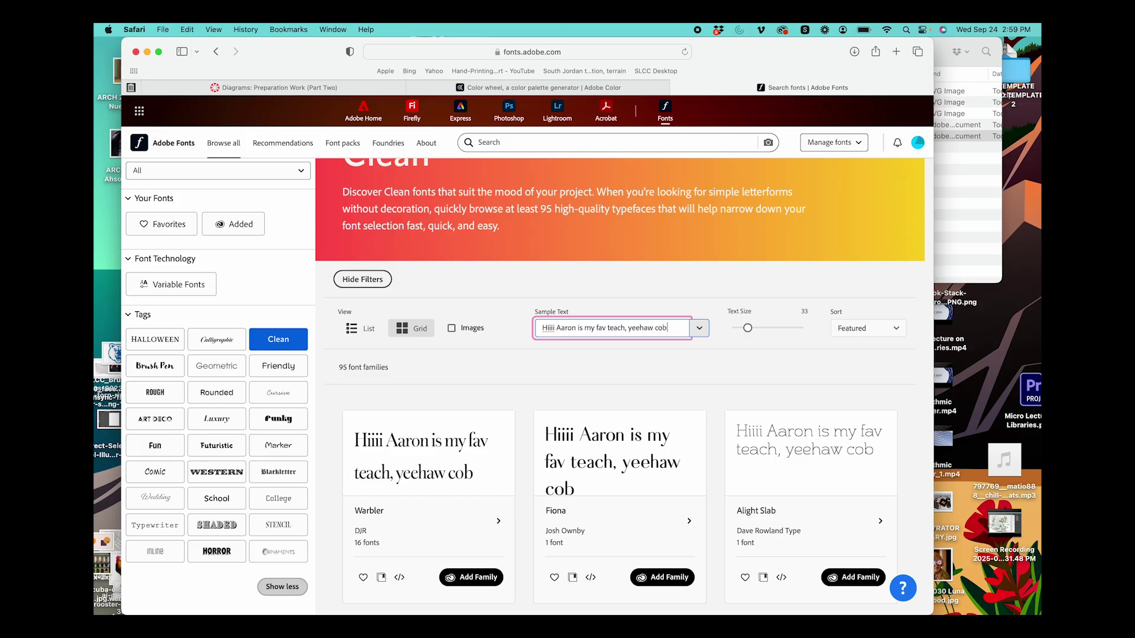
key("BackSpace")
type("wboy!")
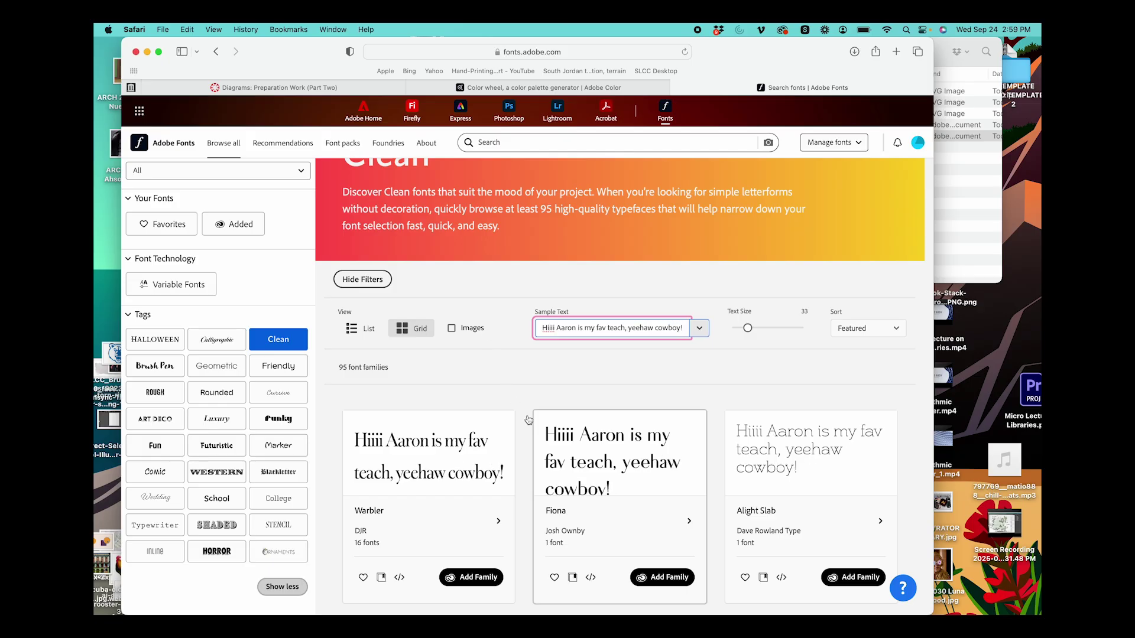
Add the Warbler font family from Adobe Fonts and switch back to Illustrator
scroll(529, 420, "down", 3)
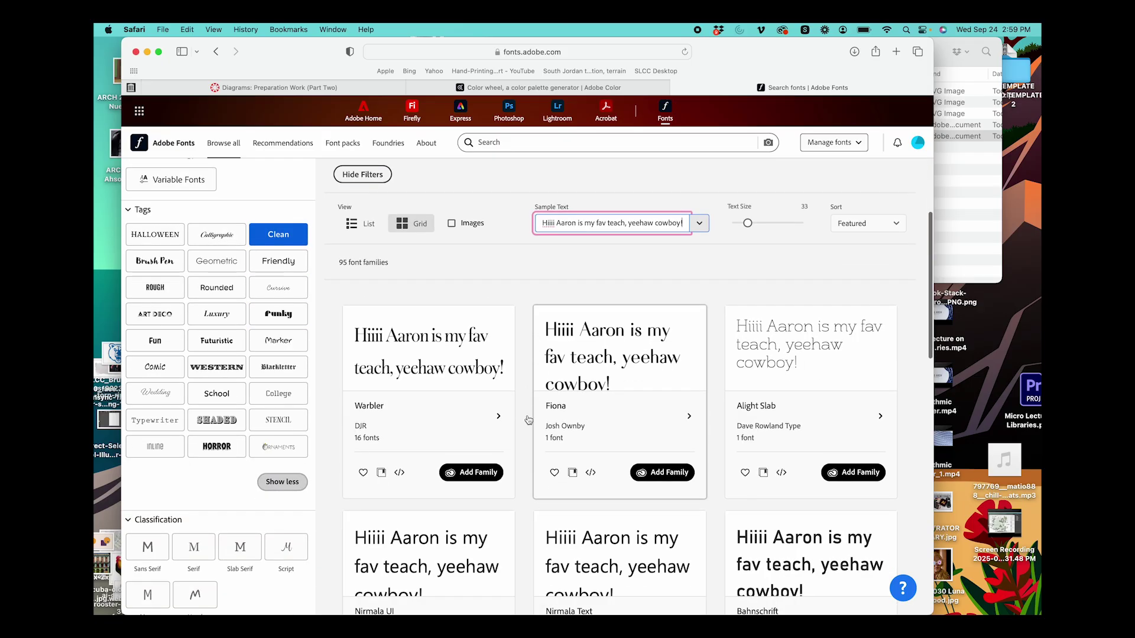
left_click(481, 471)
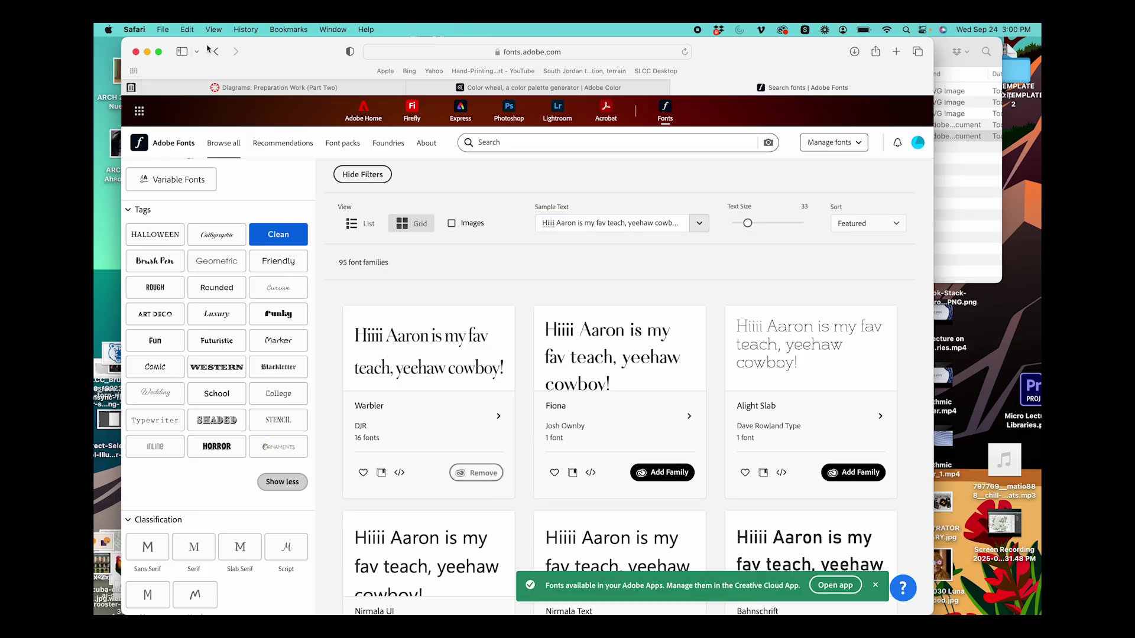
key("super+m")
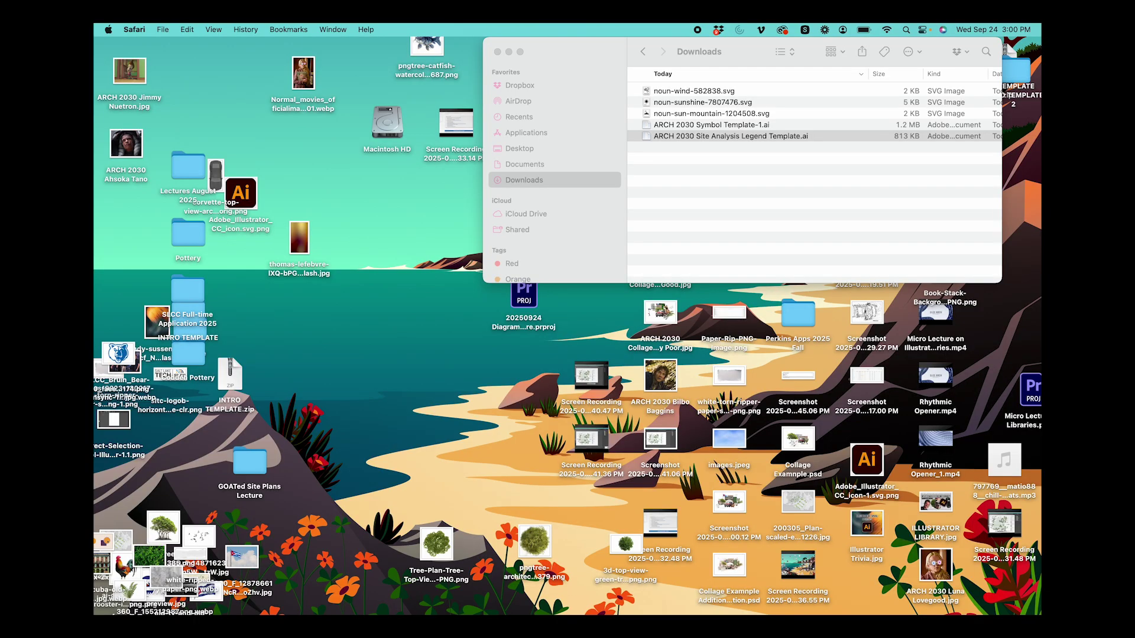
left_click(821, 610)
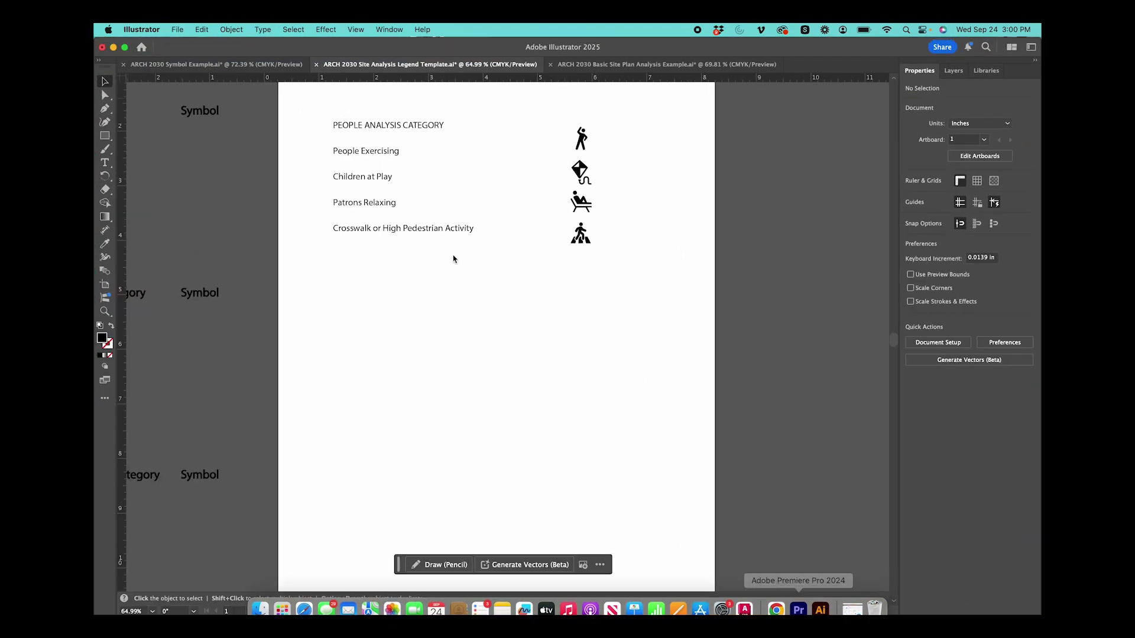
Select all the text in the PEOPLE ANALYSIS CATEGORY text box, including the heading and its four description lines
scroll(459, 339, "up", 2)
left_click(459, 263)
key("super+shift+a")
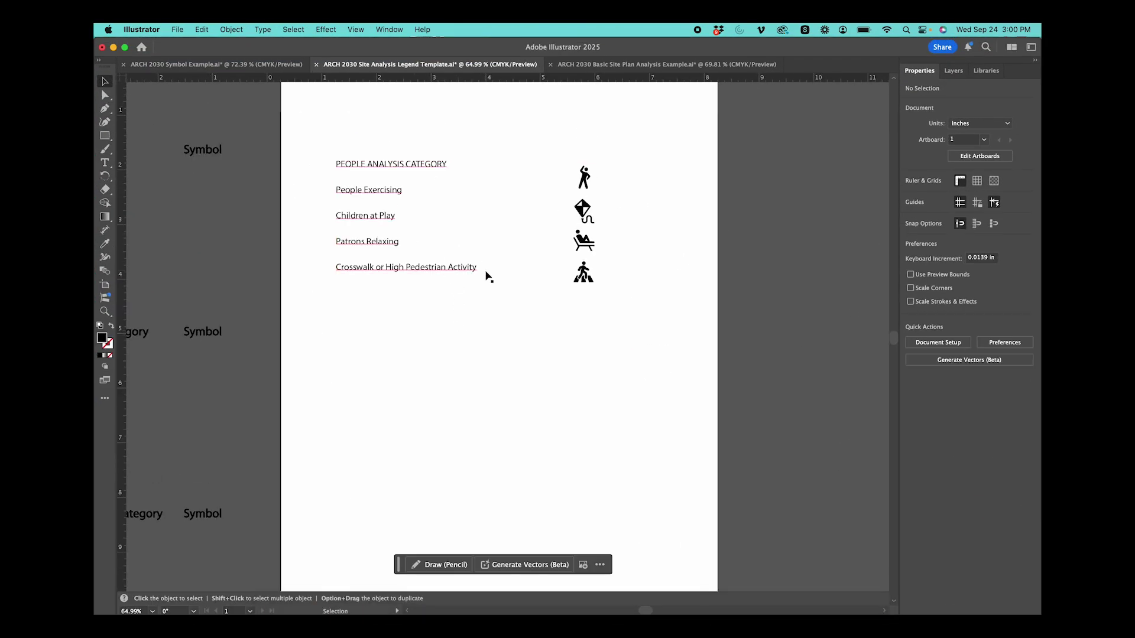
left_click(471, 272)
double_click(473, 272)
key("super+a")
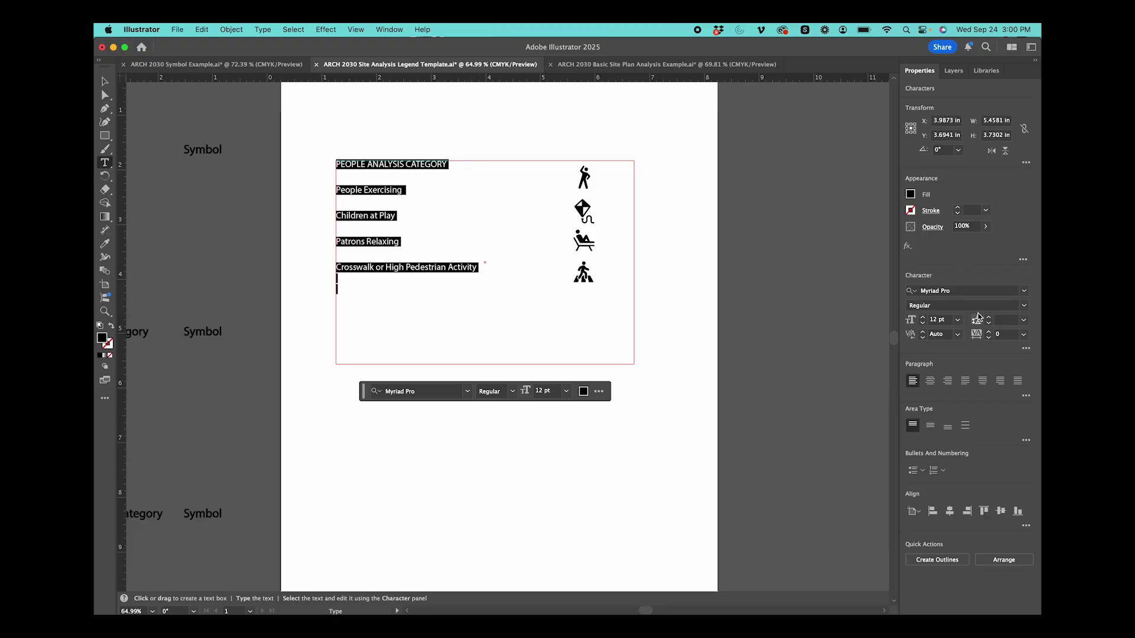
Filter the font list to added Adobe Fonts and apply Warbler Deck to all the legend text
left_click(1024, 292)
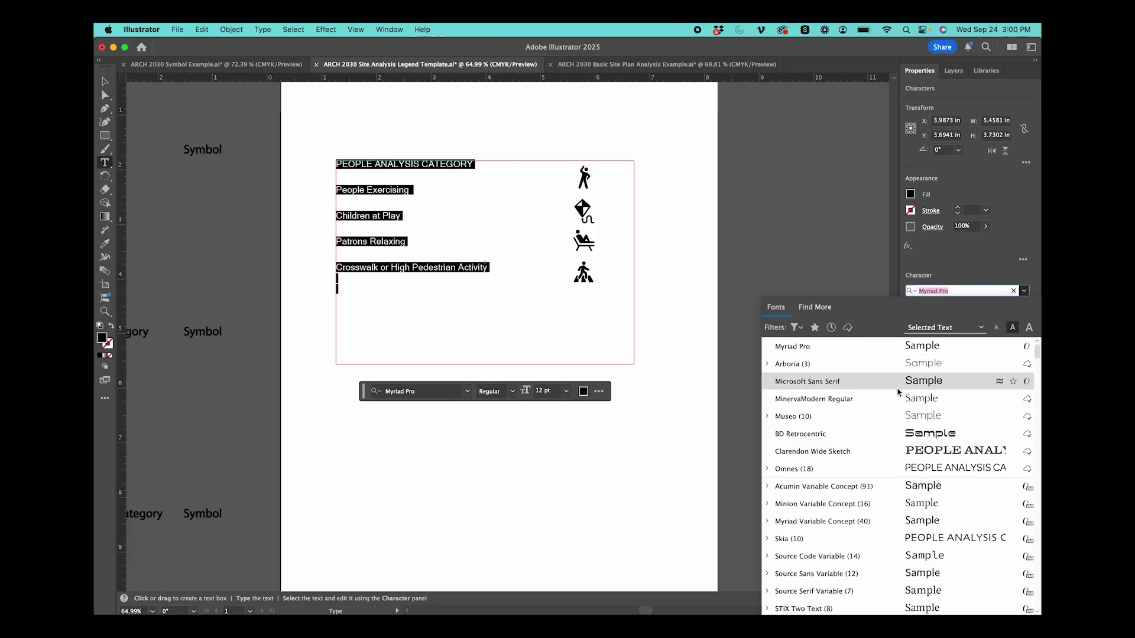
scroll(898, 472, "down", 10)
left_click(848, 327)
scroll(847, 417, "down", 5)
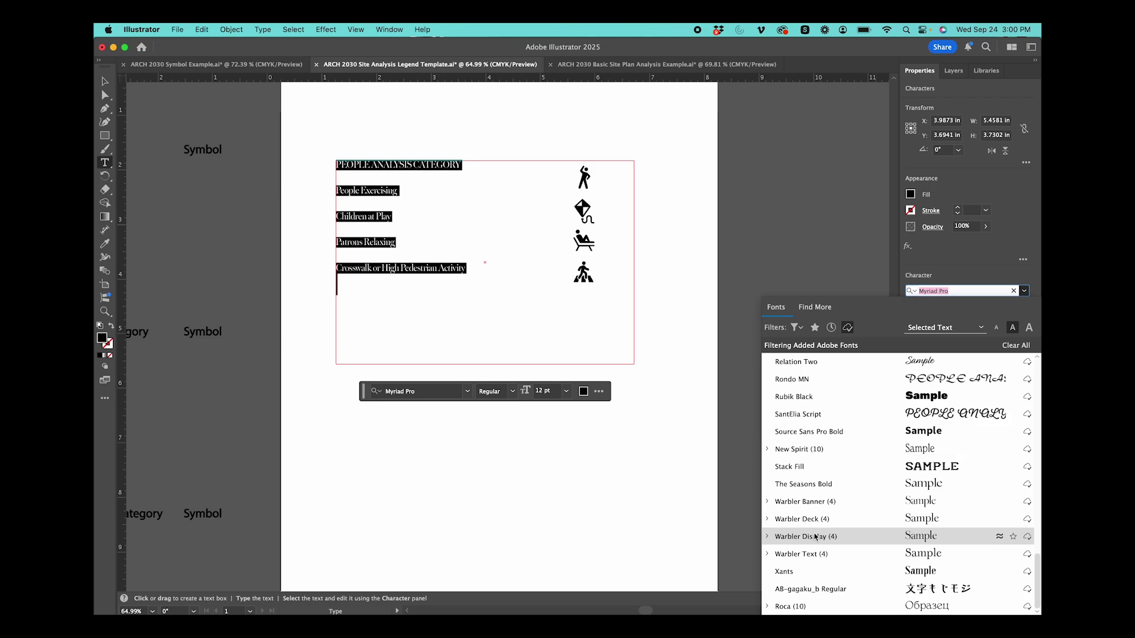
left_click(816, 518)
left_click(469, 266)
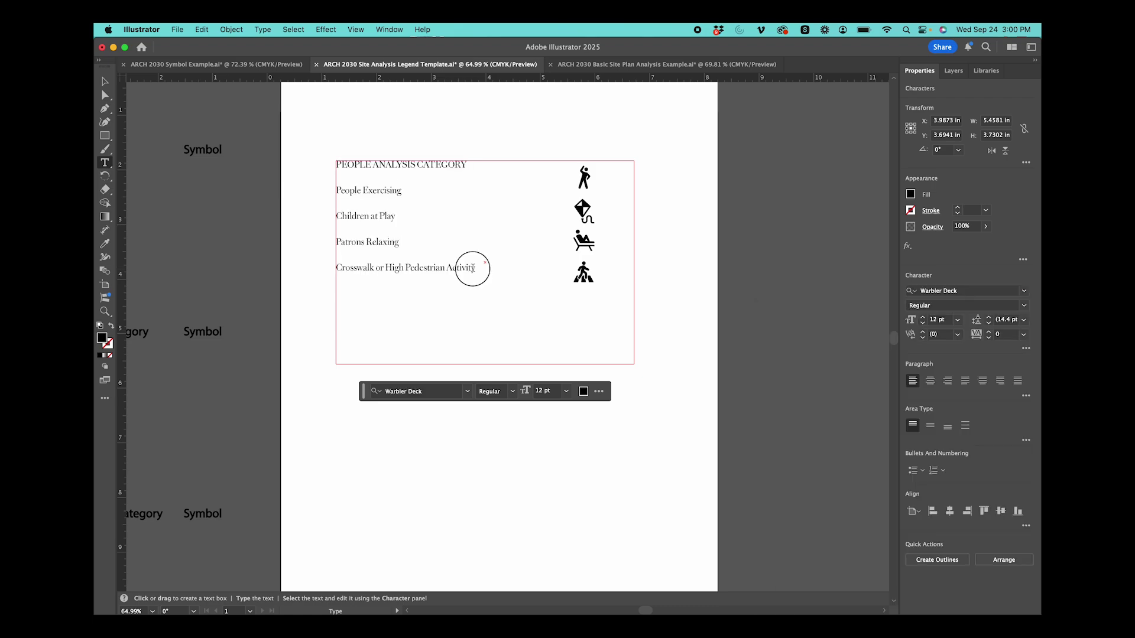
Set the PEOPLE ANALYSIS CATEGORY heading to the Bold style of Warbler Deck
left_click_drag(484, 168, 281, 154)
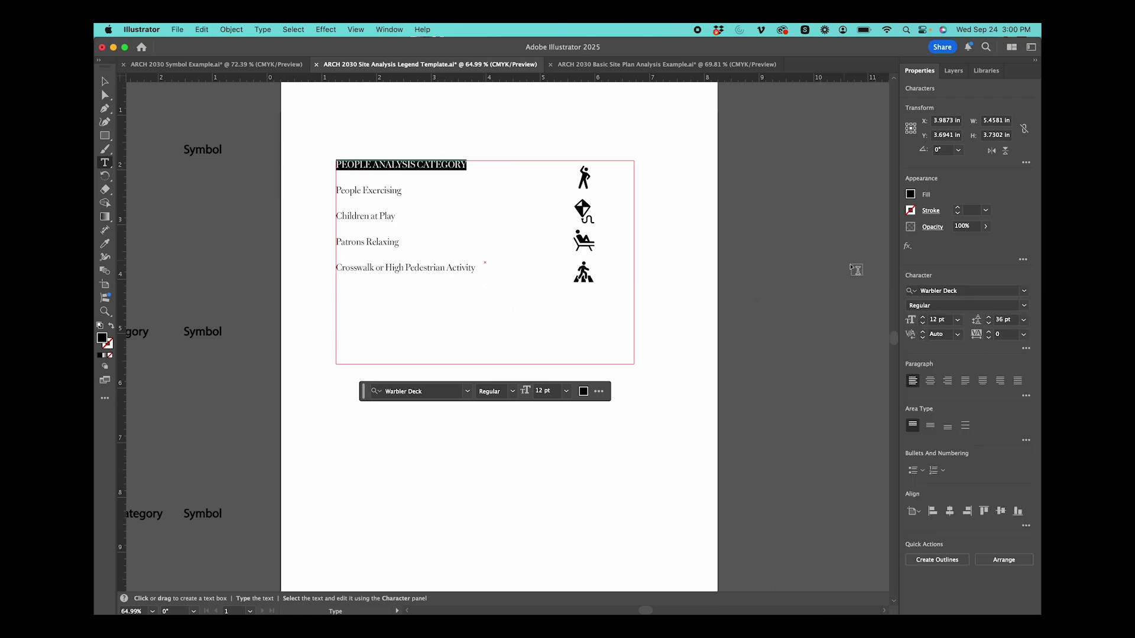
left_click(1026, 307)
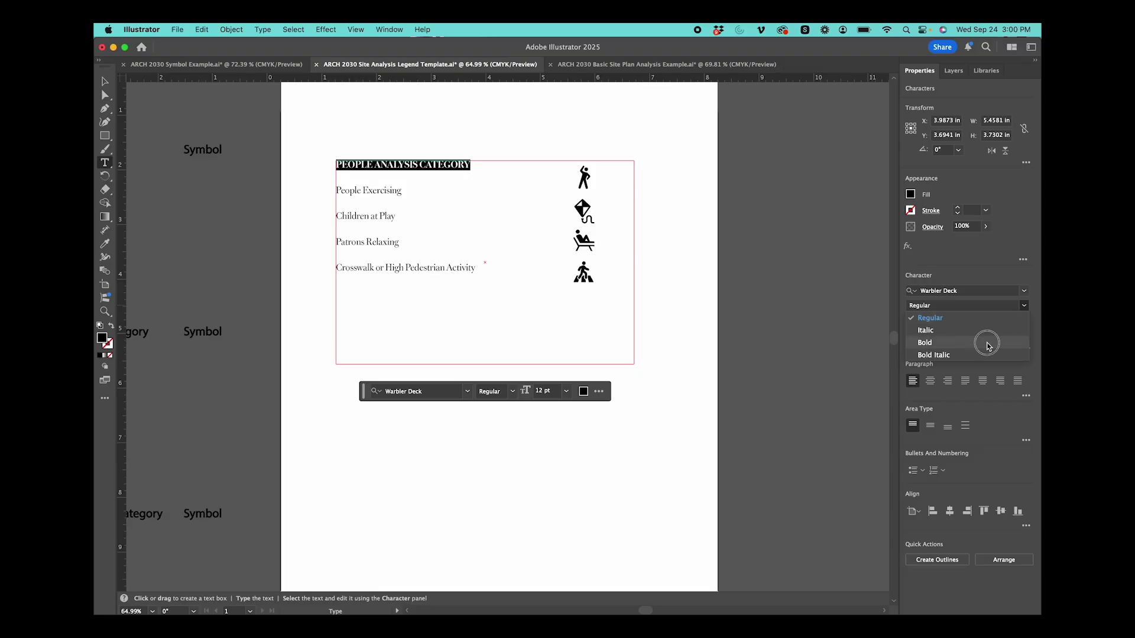
left_click(989, 343)
left_click(468, 282)
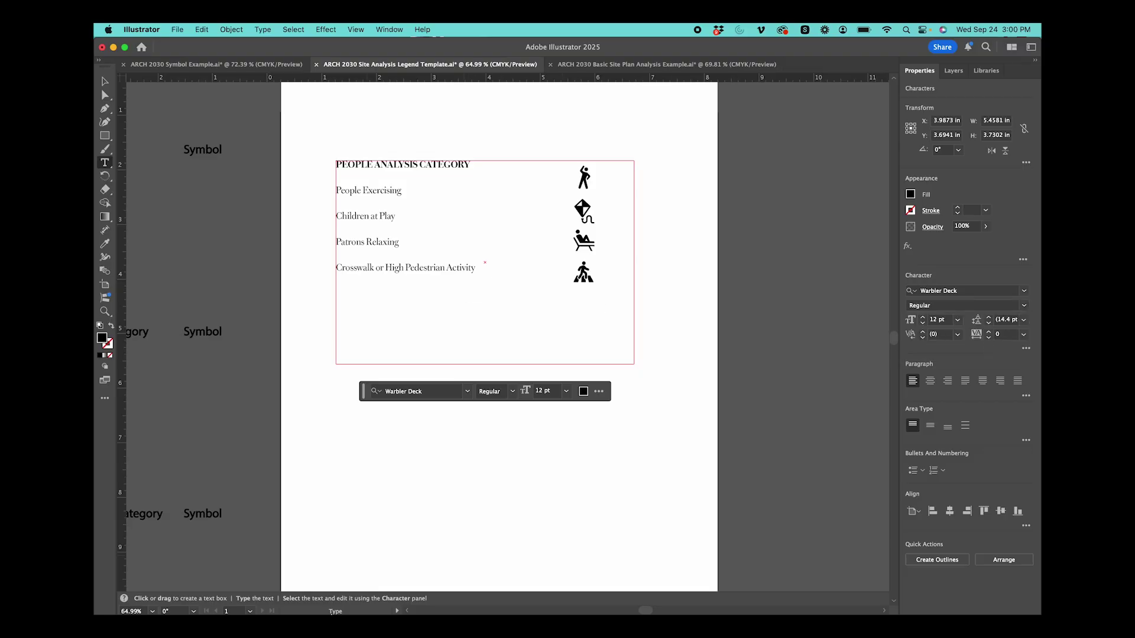
Switch to Adobe Fonts in Safari, add the Bahnschrift family, and minimize the browser window
left_click(313, 599)
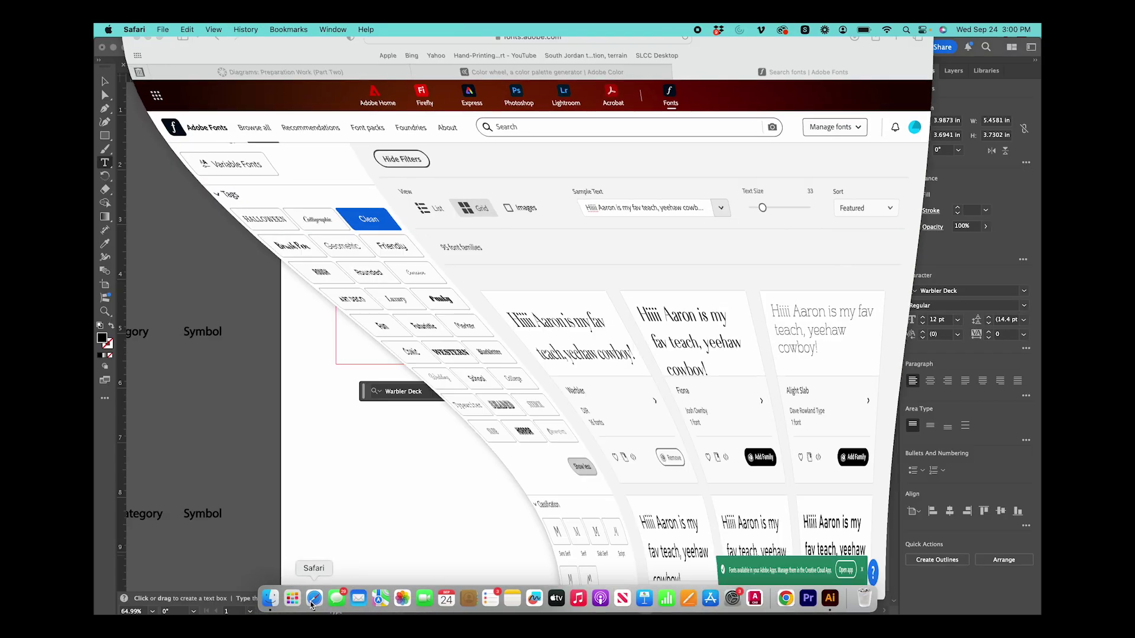
scroll(718, 434, "down", 3)
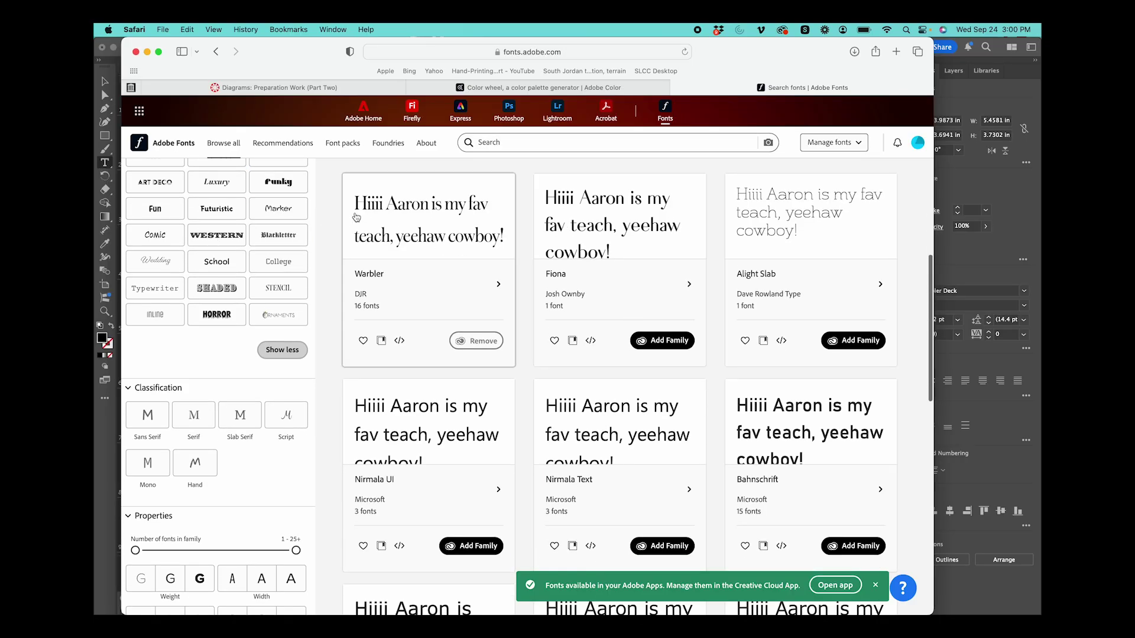
scroll(783, 441, "down", 2)
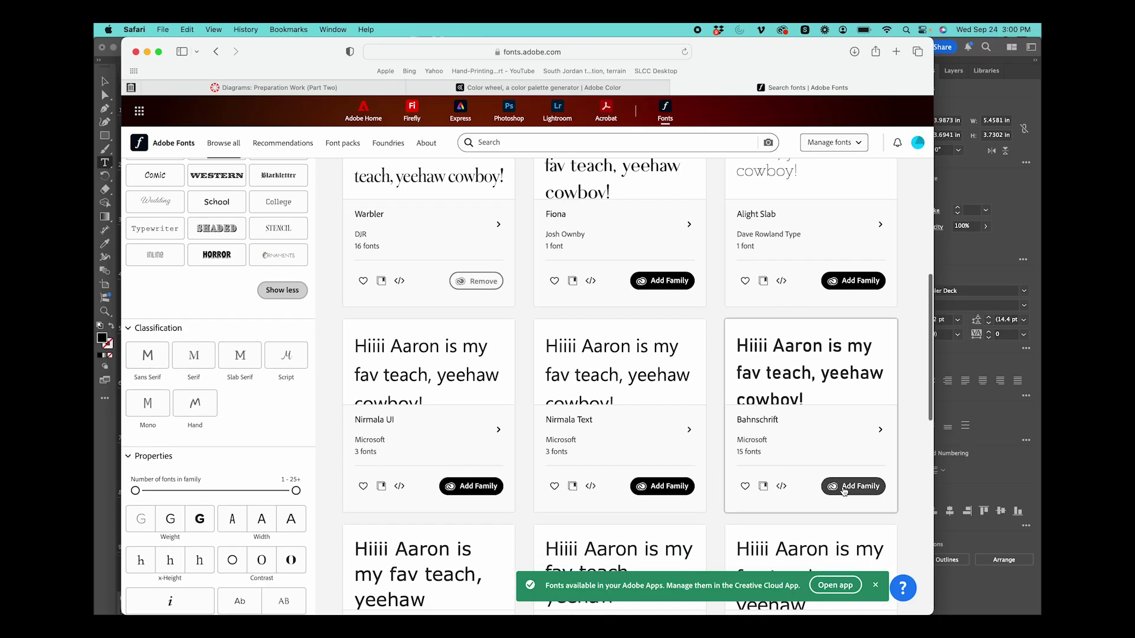
left_click(853, 486)
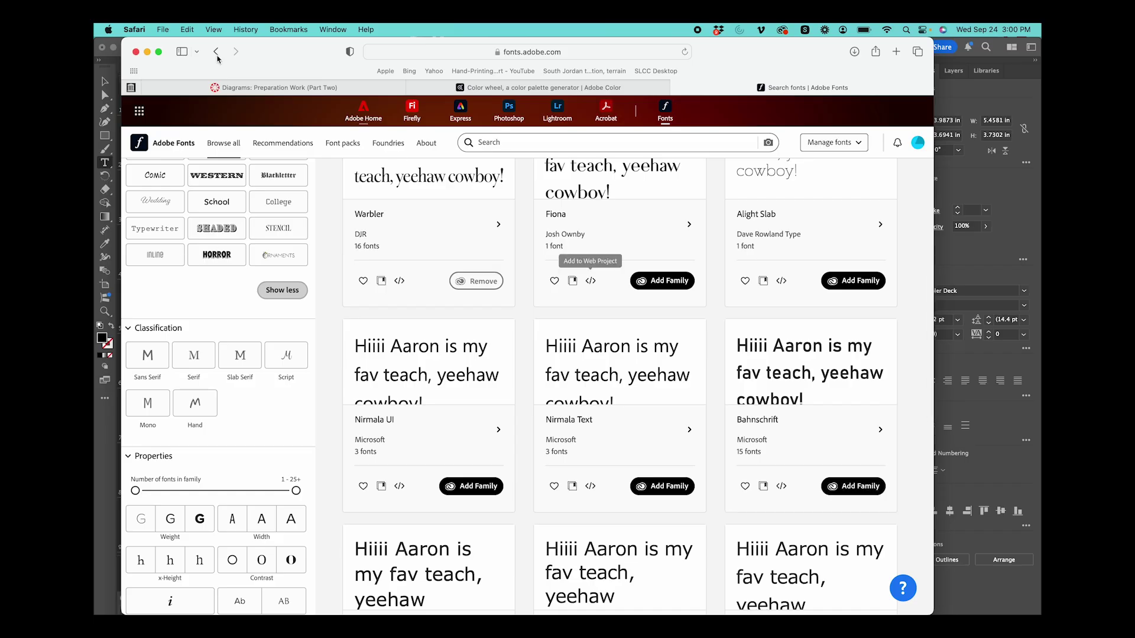
left_click(148, 53)
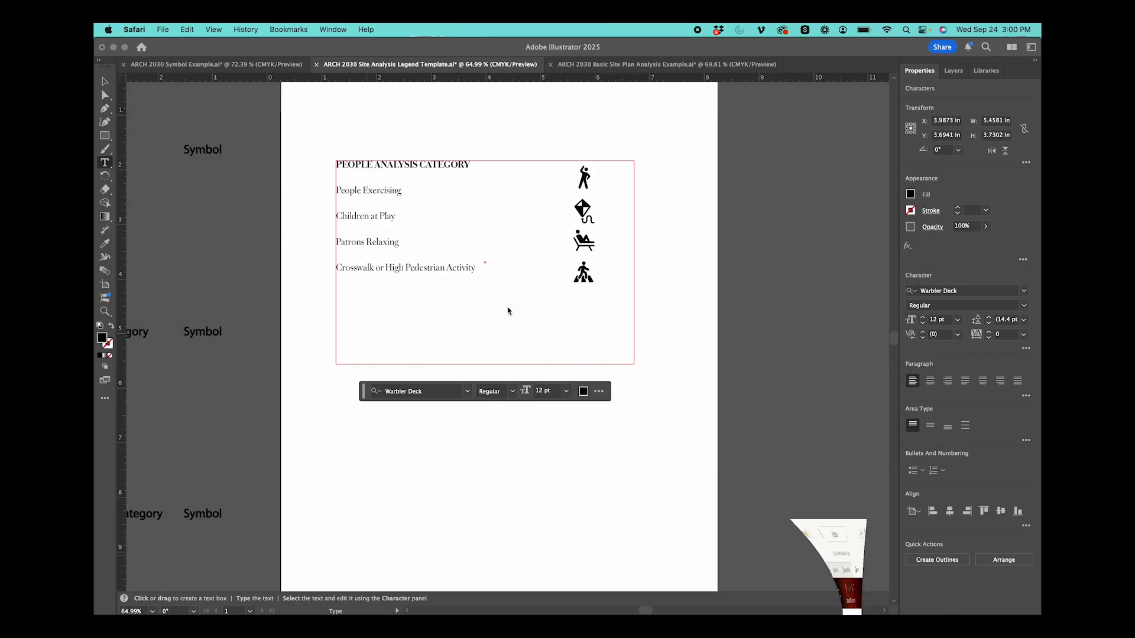
Change the font of all the legend text to Bahnschrift Light Condensed
left_click(471, 273)
key("super+a")
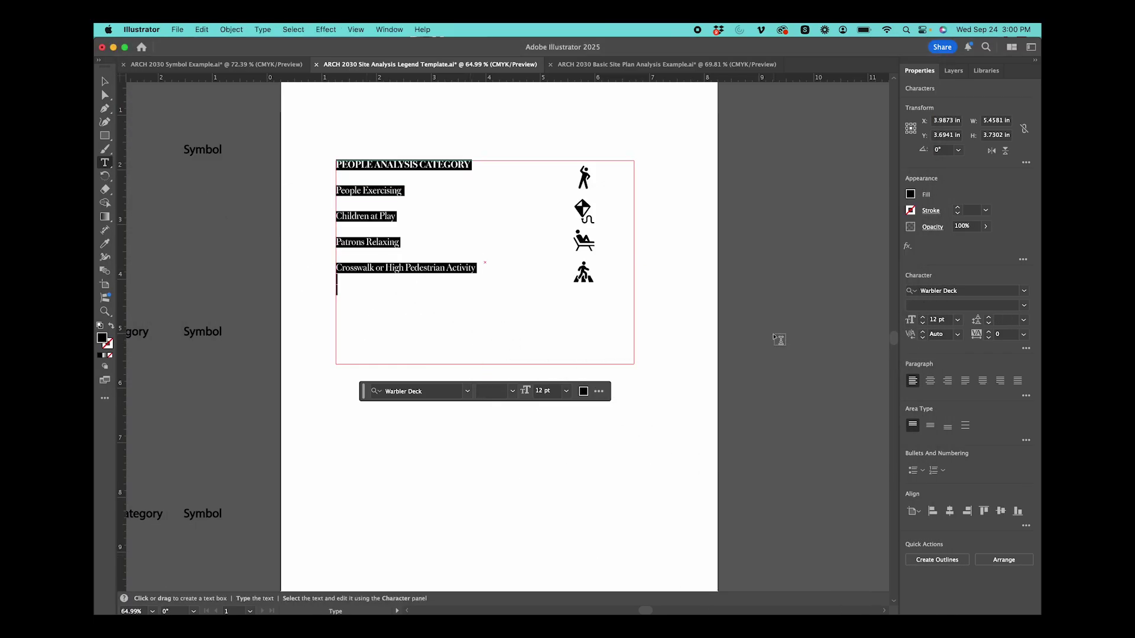
left_click(1026, 291)
left_click(815, 502)
left_click(386, 307)
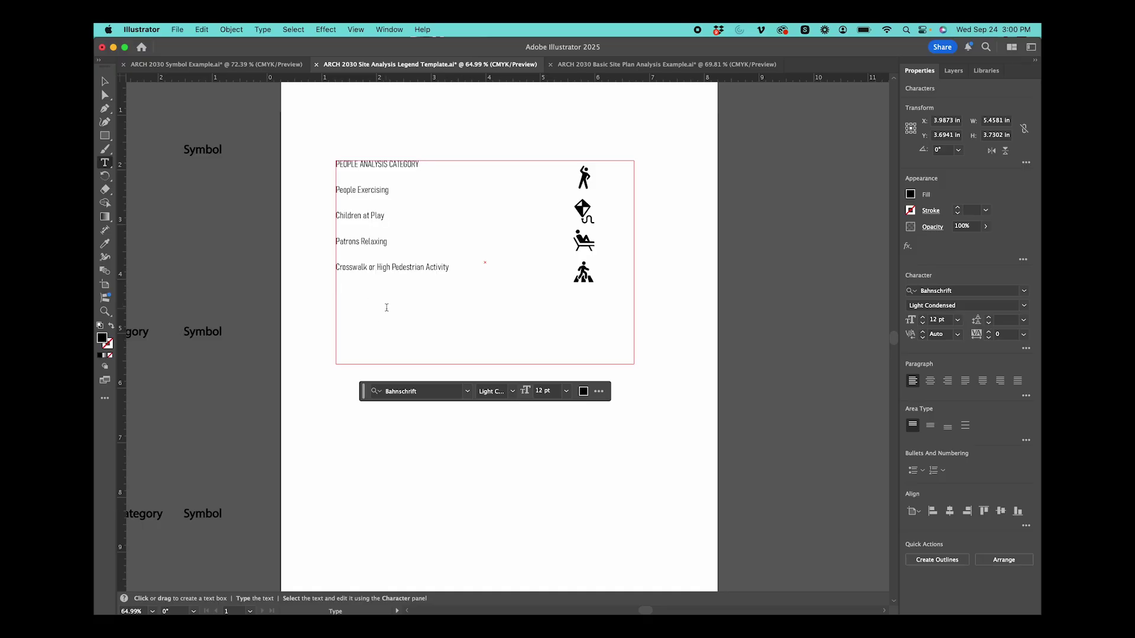
Set the PEOPLE ANALYSIS CATEGORY heading to 16 pt in the Bold Condensed style
left_click_drag(434, 163, 262, 161)
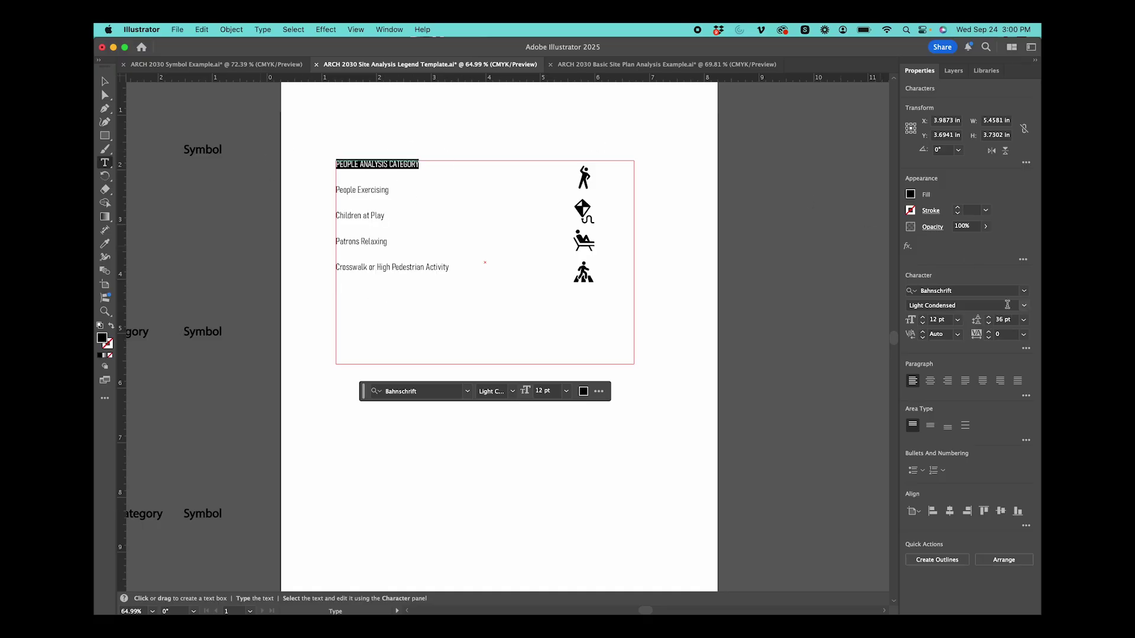
left_click(923, 317)
left_click(923, 318)
left_click(923, 317)
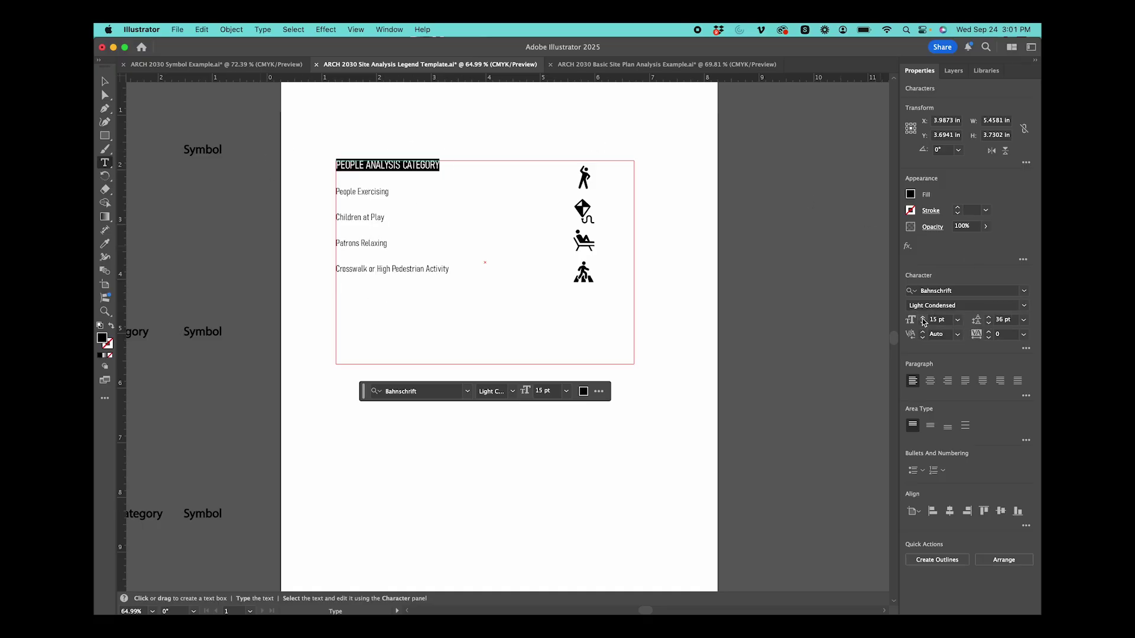
left_click(922, 318)
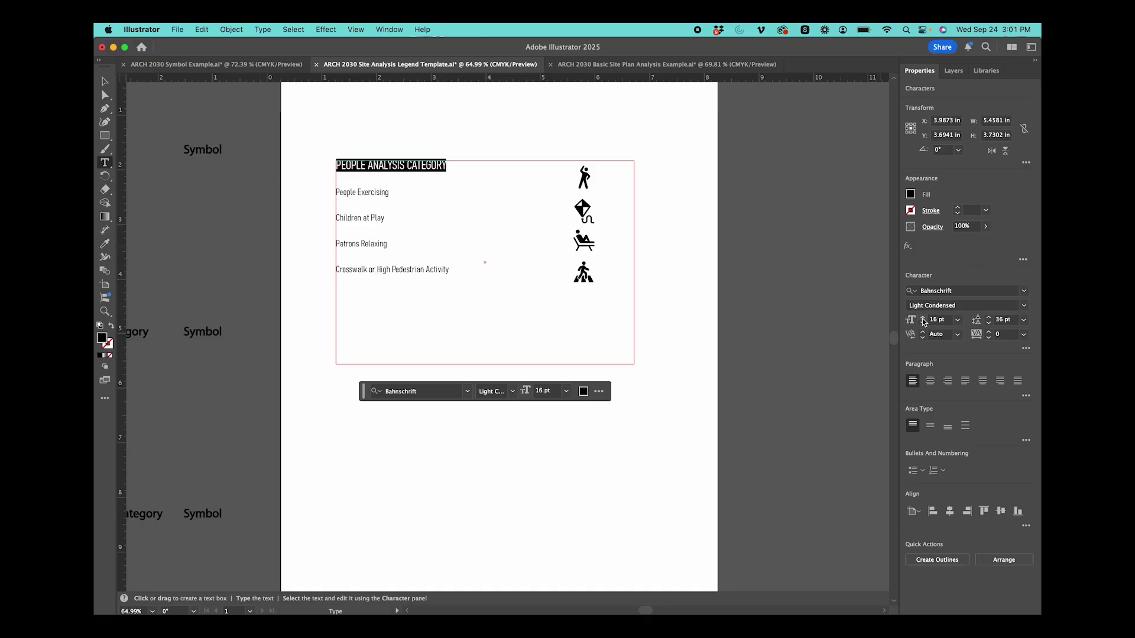
left_click(1024, 307)
left_click(986, 372)
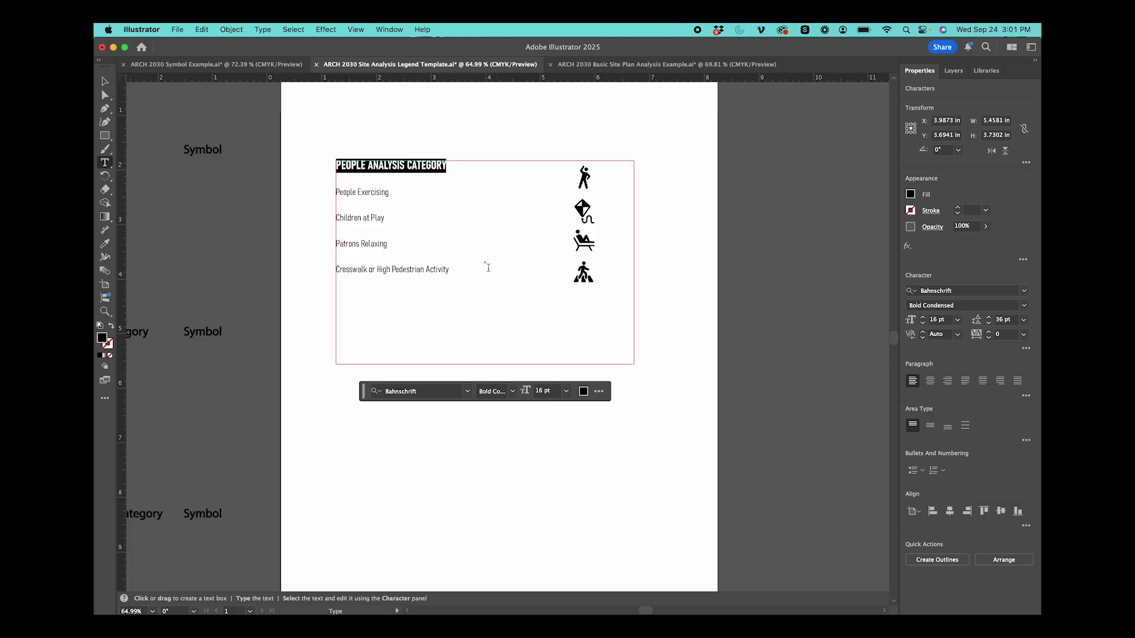
Finish the text edit and move the legend text block right, closer to the symbols
key("Escape")
left_click(105, 84)
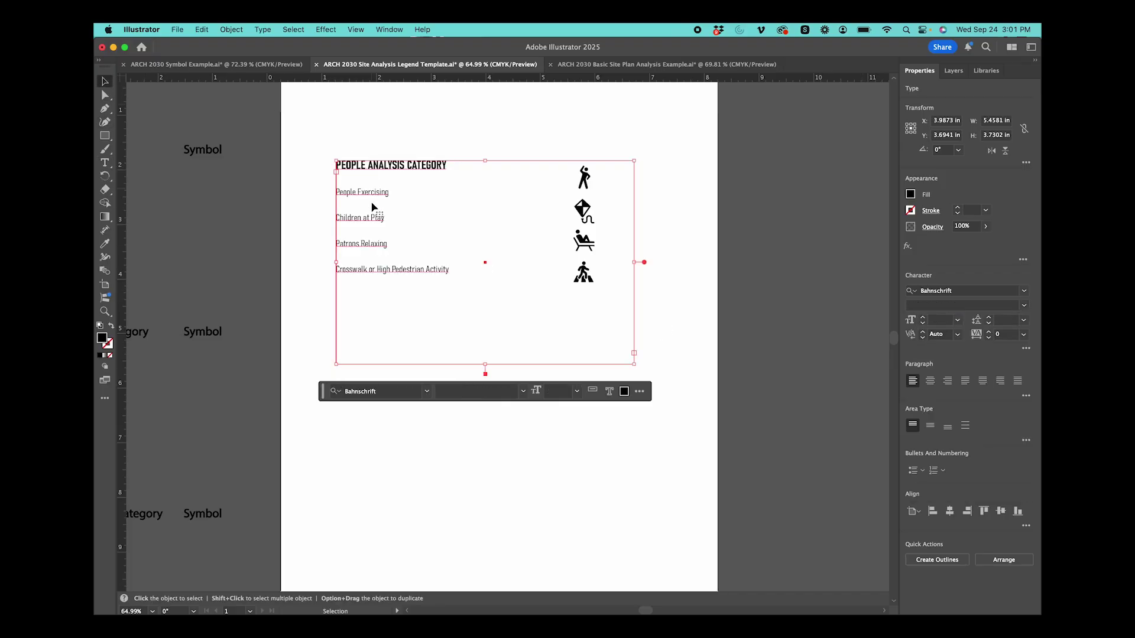
left_click_drag(371, 218, 452, 203)
mouse_move(478, 152)
left_mouse_down()
mouse_move(486, 175)
mouse_move(480, 158)
left_mouse_up()
double_click(446, 187)
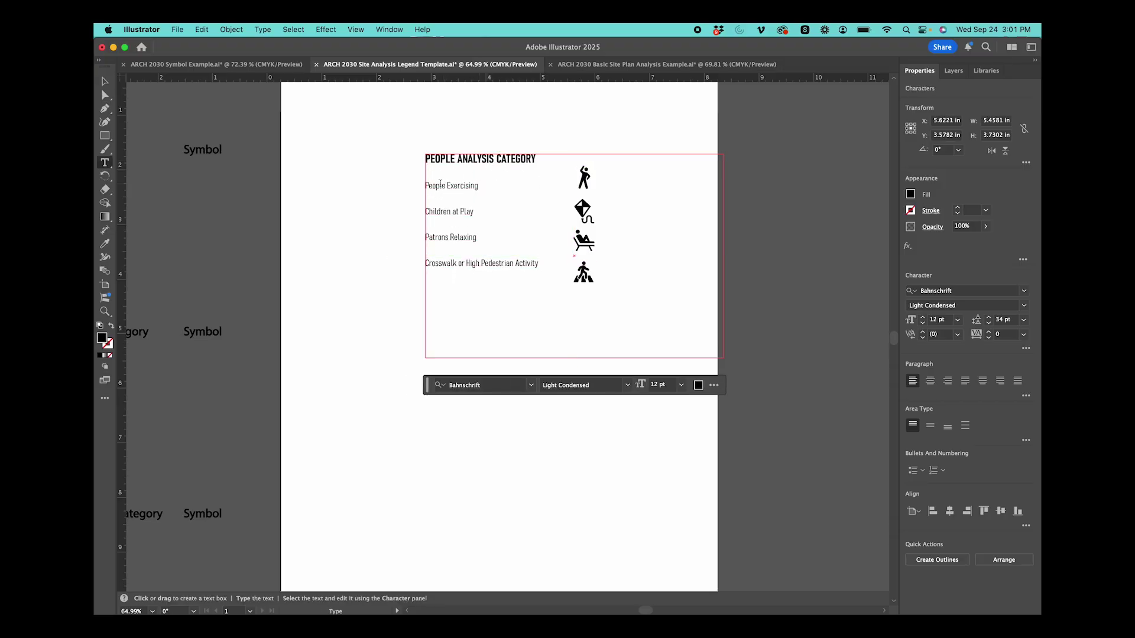
left_click_drag(428, 184, 584, 273)
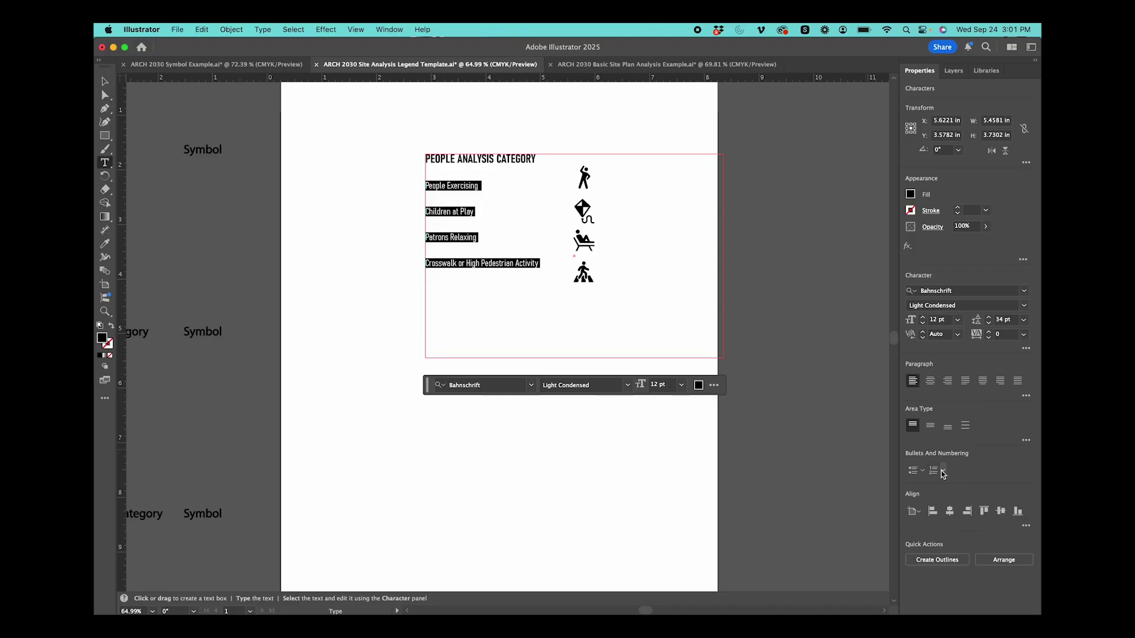
left_click(1026, 396)
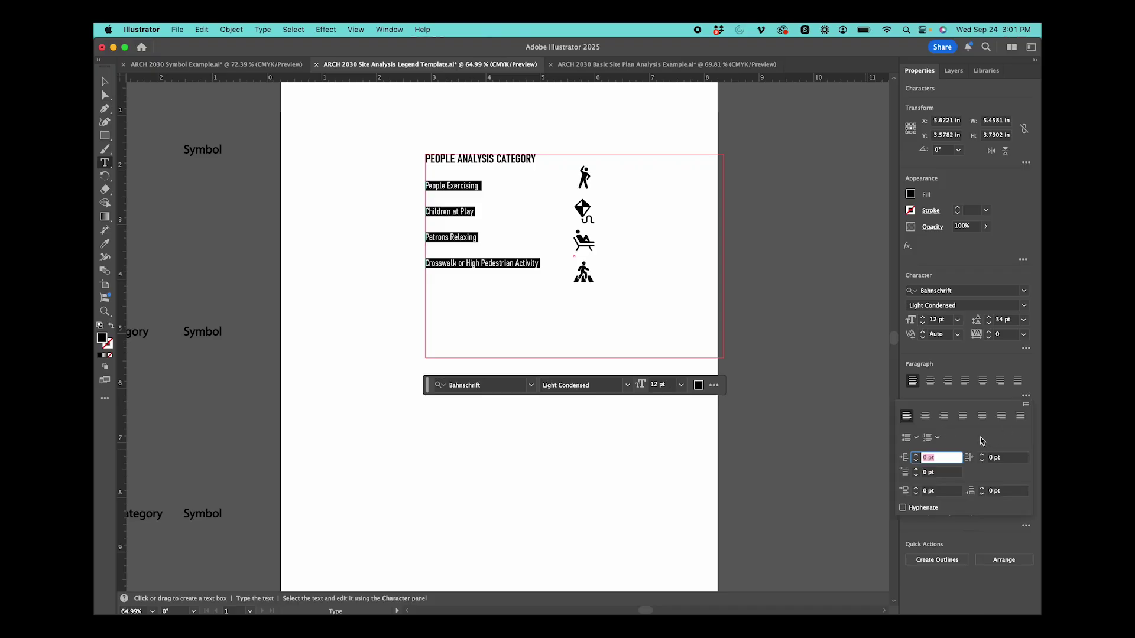
left_click(663, 329)
Set the leading of the four entries below the heading to 37 pt and nudge the text block slightly right
left_click_drag(540, 265, 416, 190)
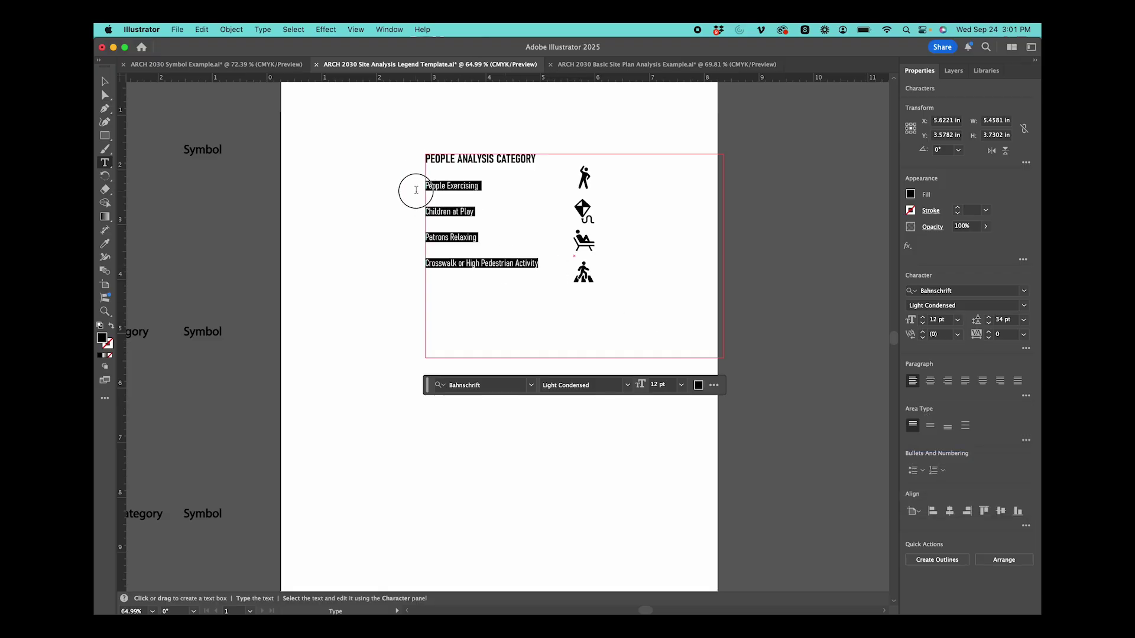
left_click(1026, 348)
left_click(988, 319)
left_click(988, 320)
left_click(988, 320)
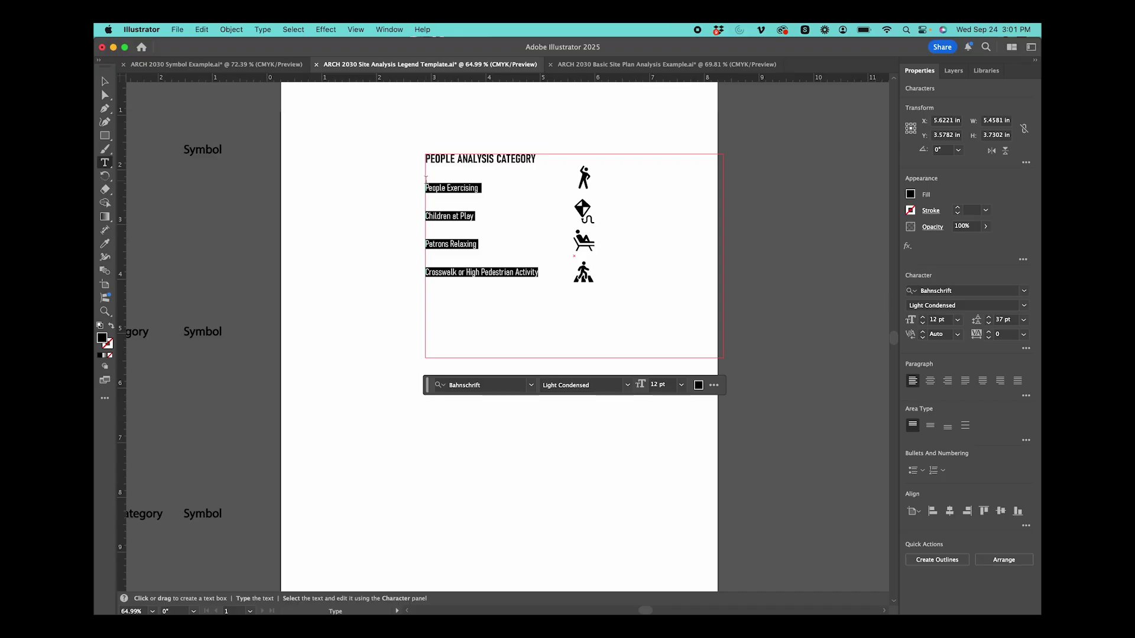
key("Escape")
left_click_drag(489, 165, 492, 168)
left_click(347, 187)
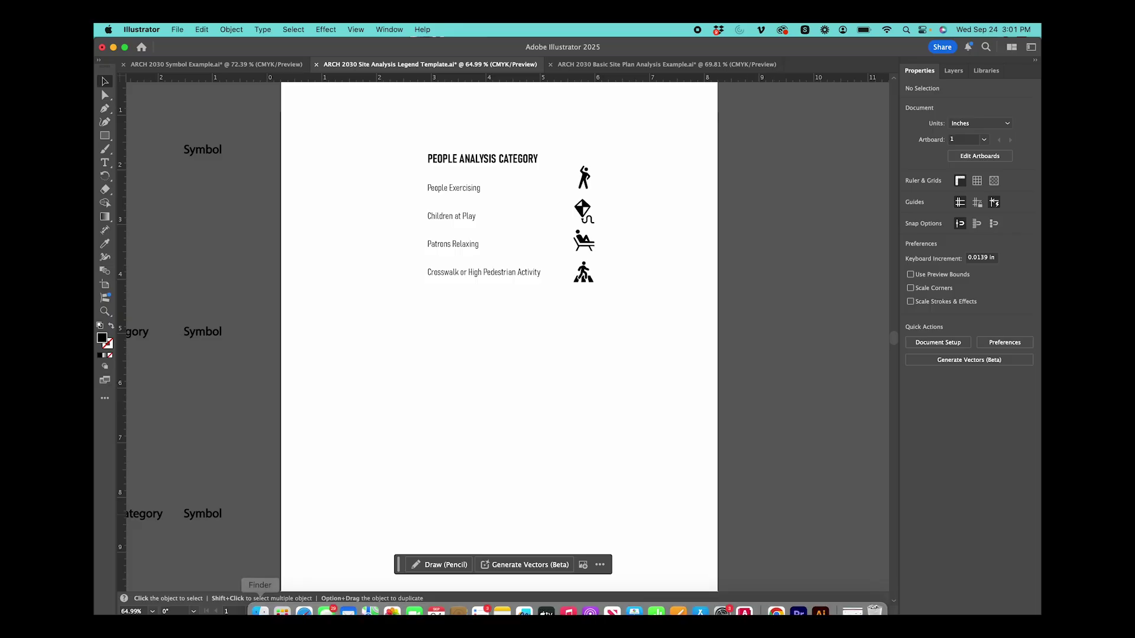
Switch to Adobe Color in Safari and search the explore page for "moody" color themes
left_click(310, 601)
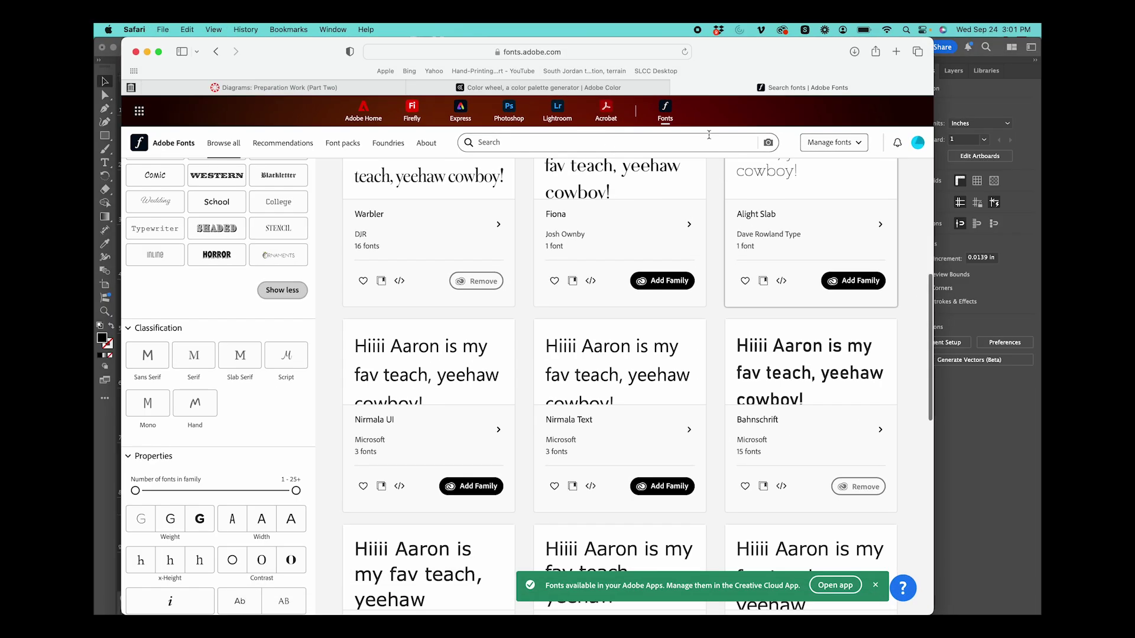
left_click(582, 89)
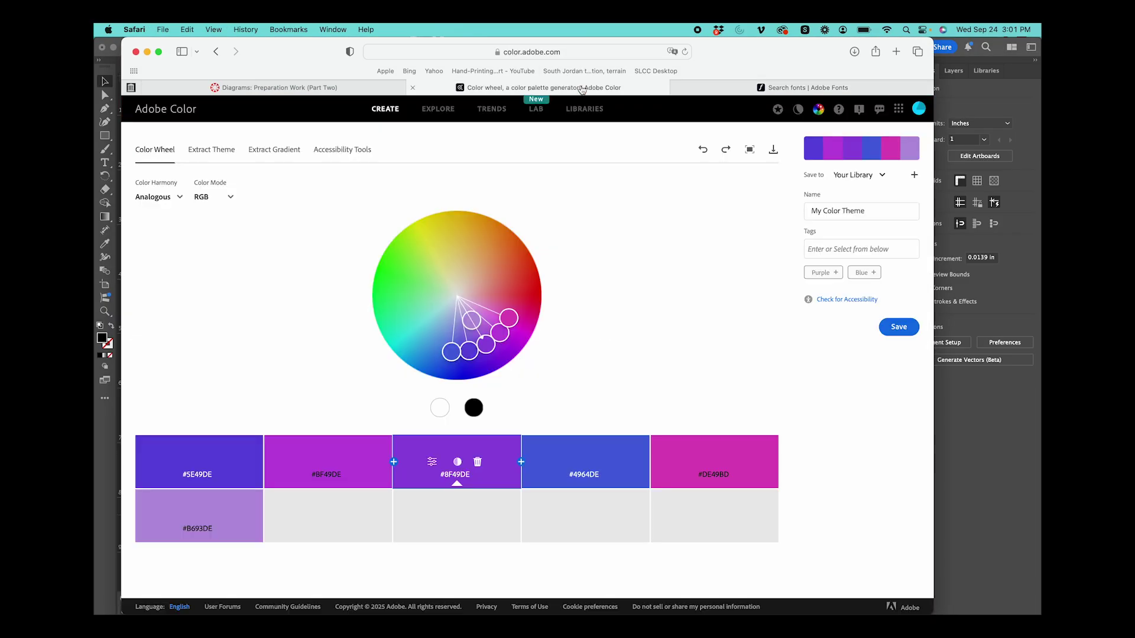
left_click(438, 109)
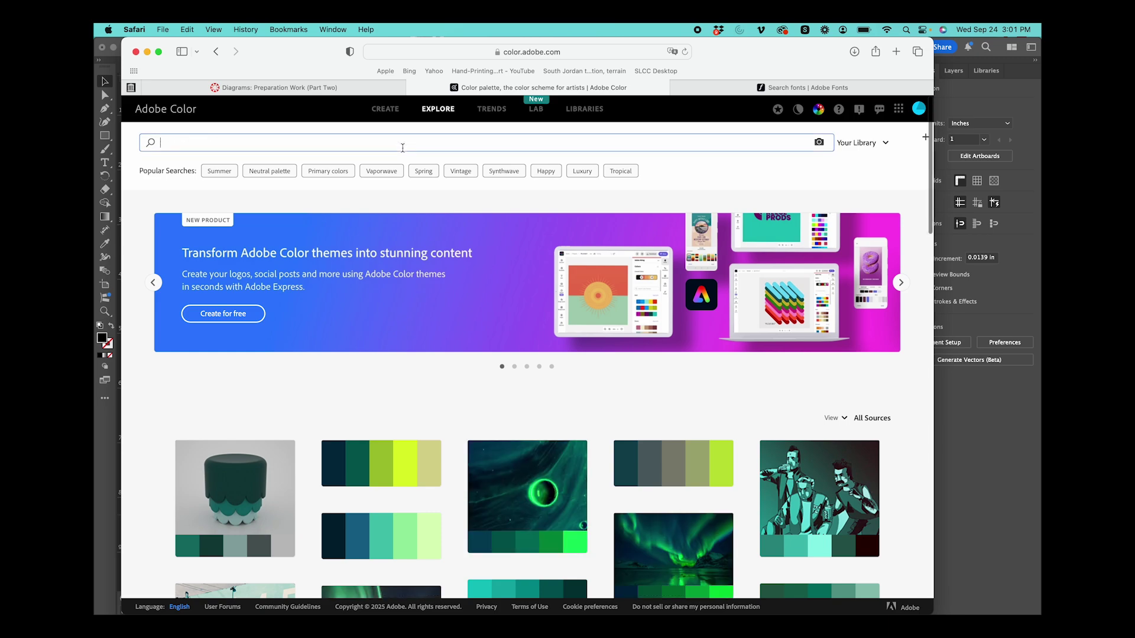
type("moody")
key("Return")
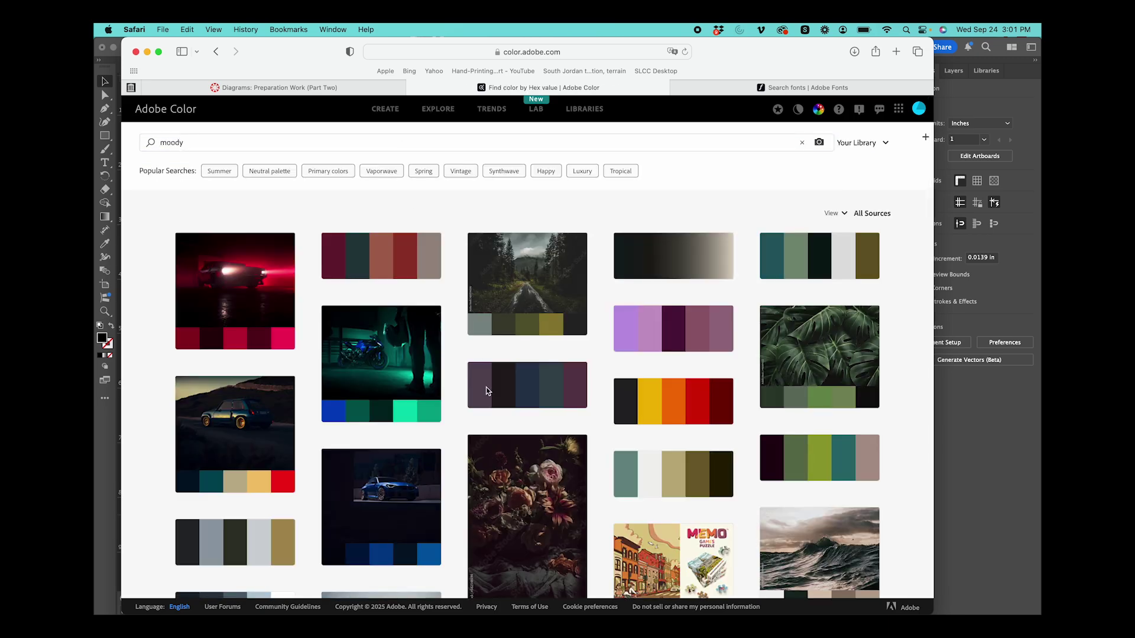
Add the five-color theme of teal, sage, black, light grey and olive to Your Library
scroll(486, 388, "down", 1)
mouse_move(822, 216)
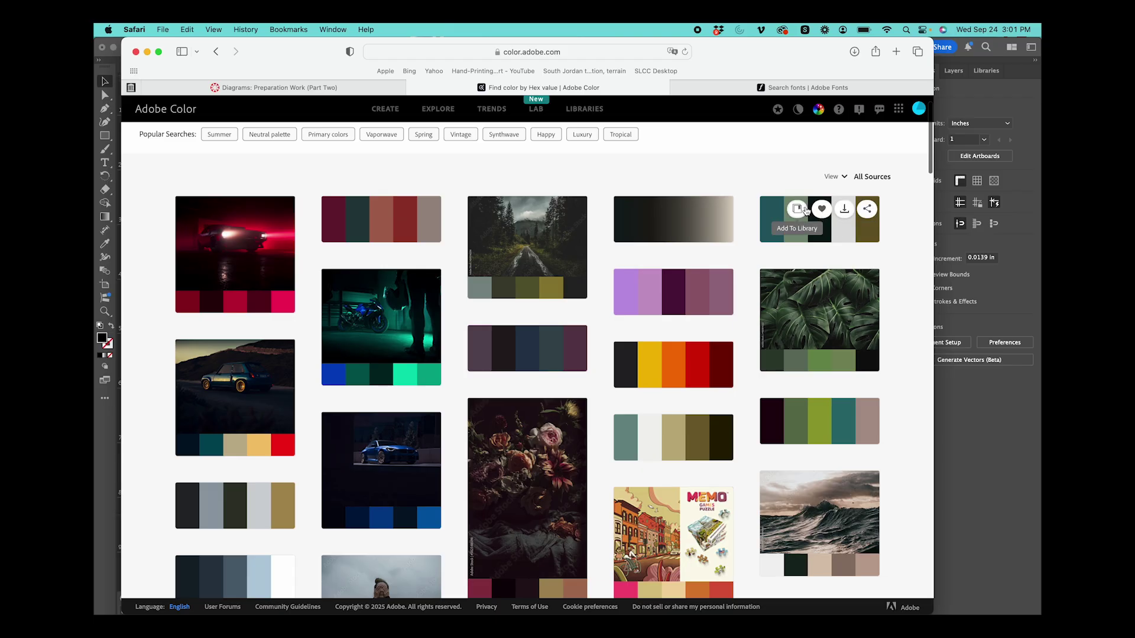
left_click(798, 209)
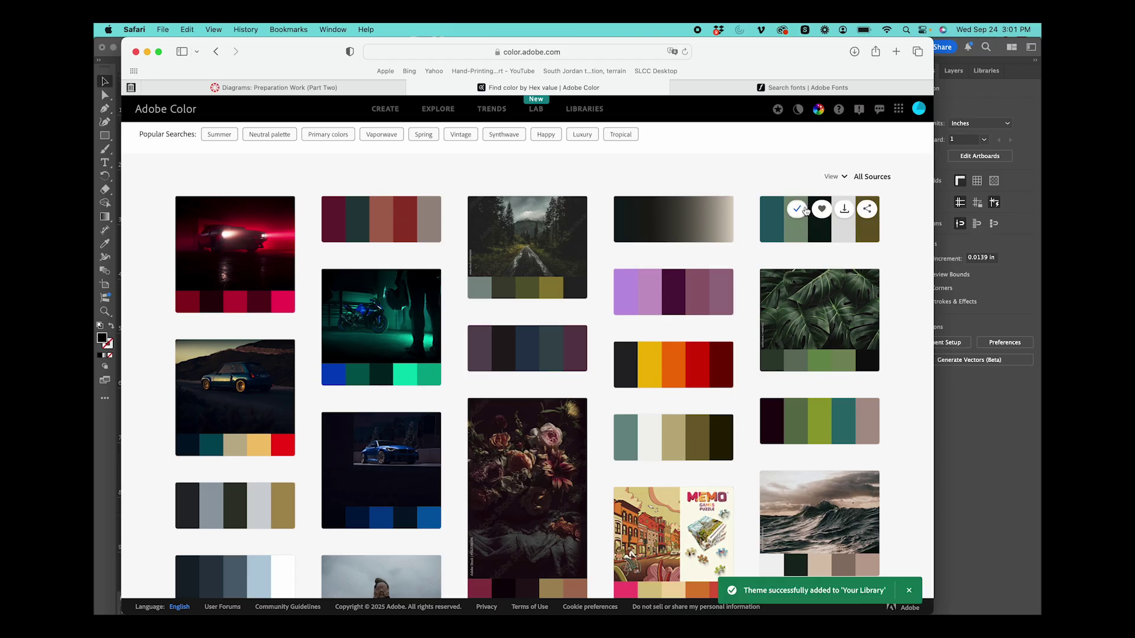
Switch back to Illustrator, widen the Libraries display, and open Your Library to show its saved color themes
left_click(113, 459)
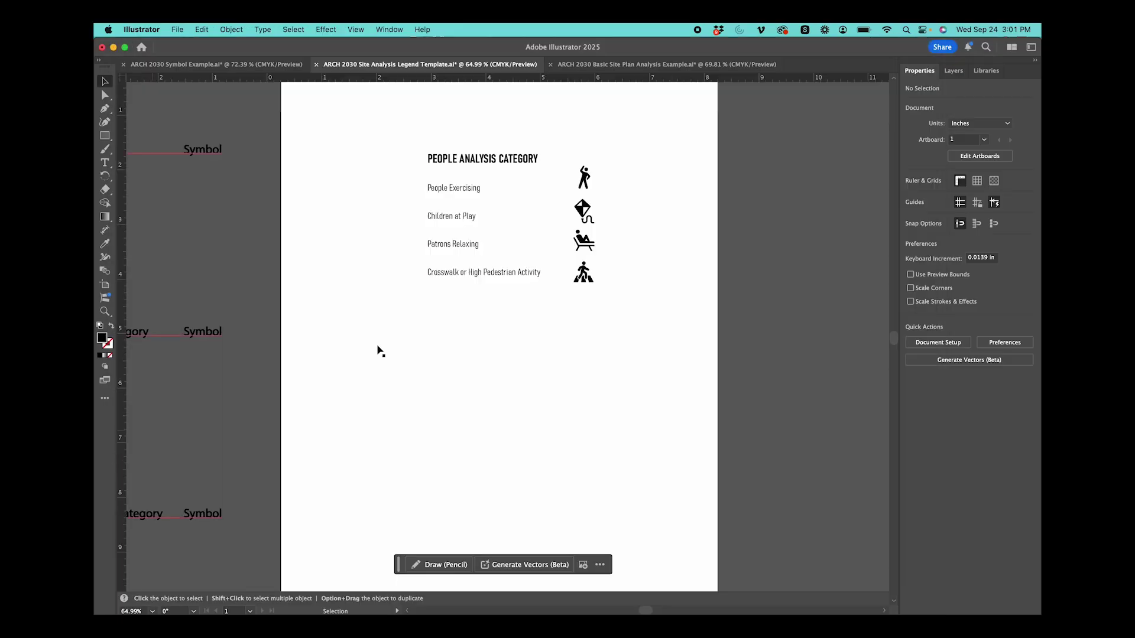
left_click(985, 71)
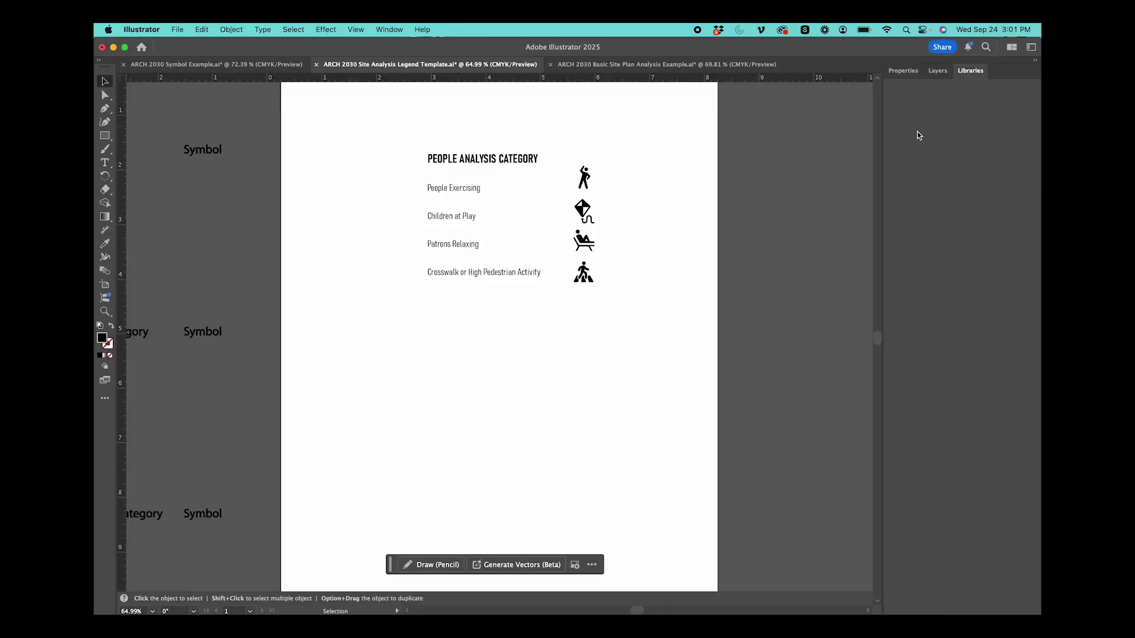
left_click_drag(883, 224, 760, 230)
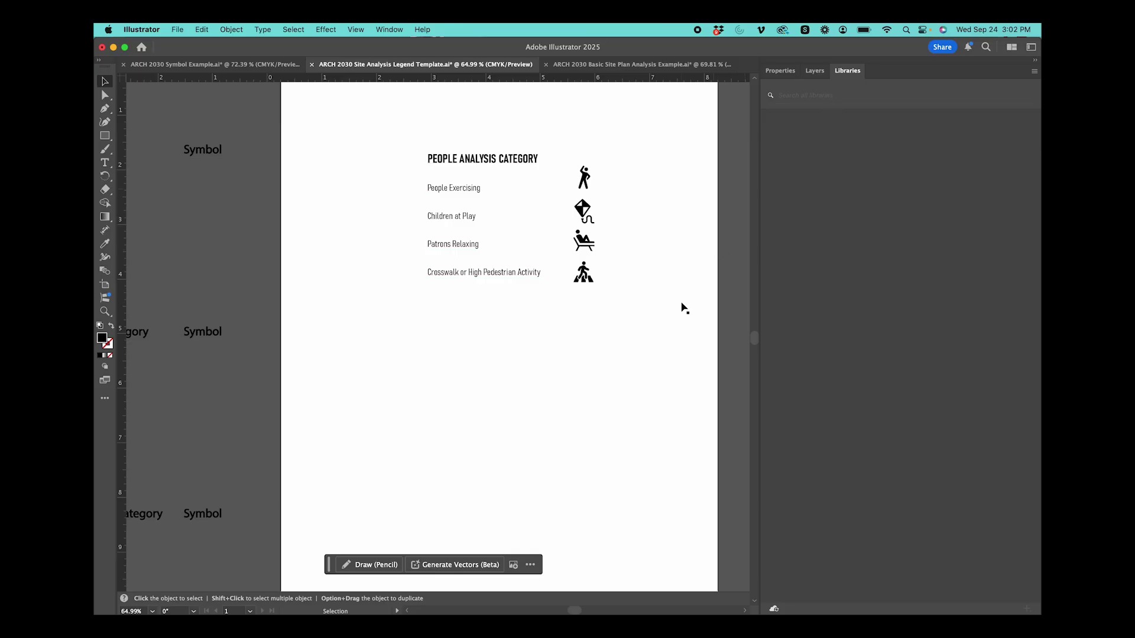
scroll(541, 376, "down", 1)
scroll(540, 376, "right", 1)
scroll(541, 376, "down", 3)
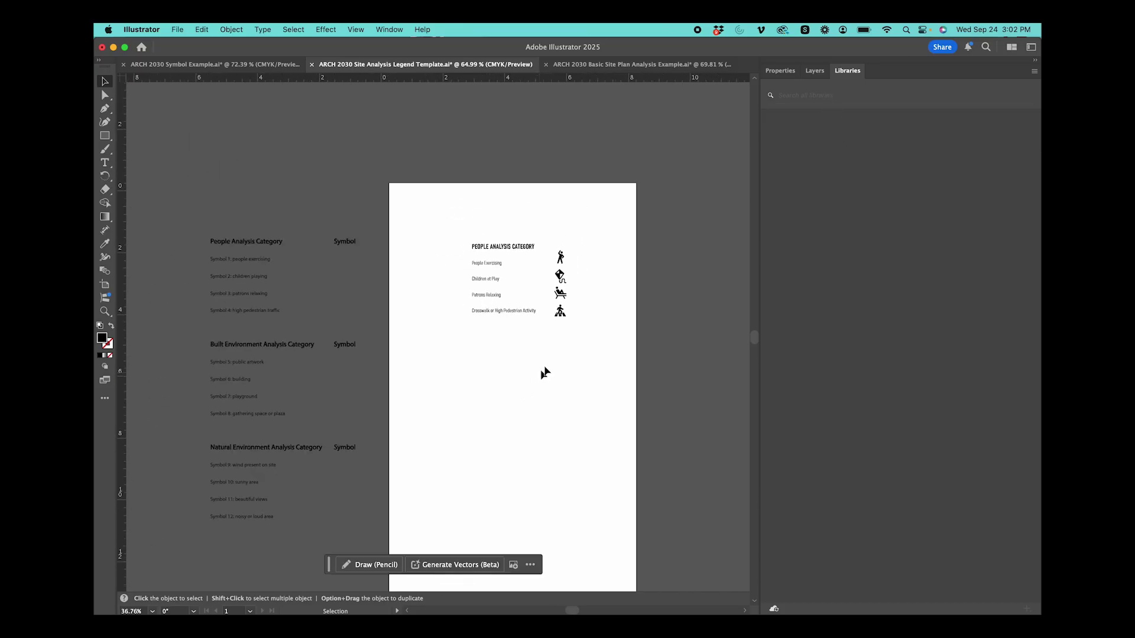
scroll(541, 376, "up", 3)
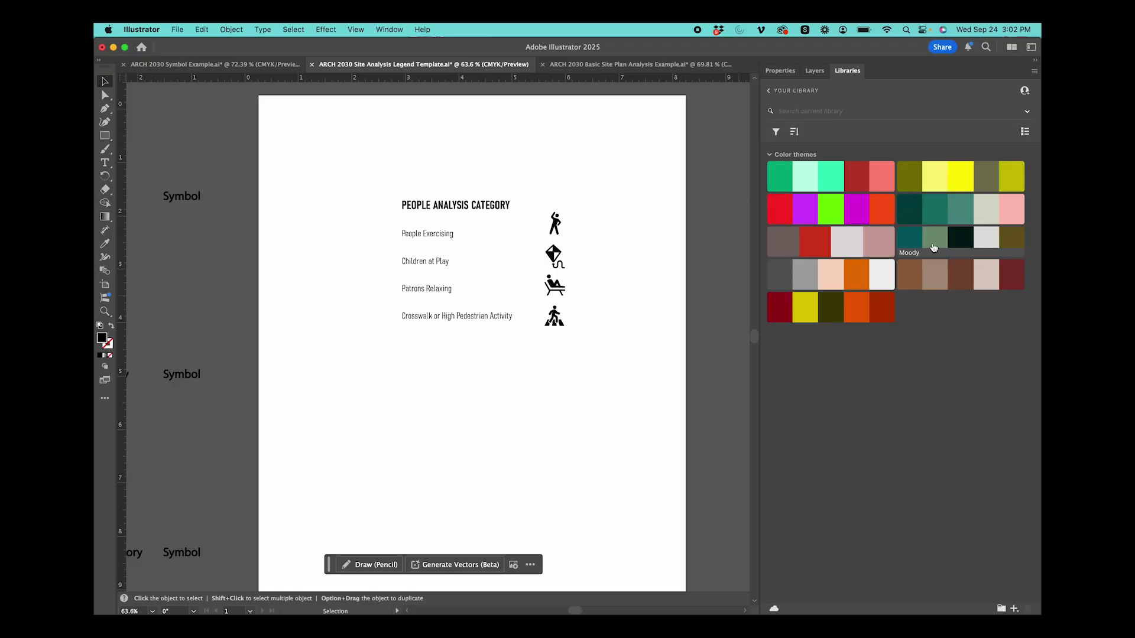
left_click(953, 239)
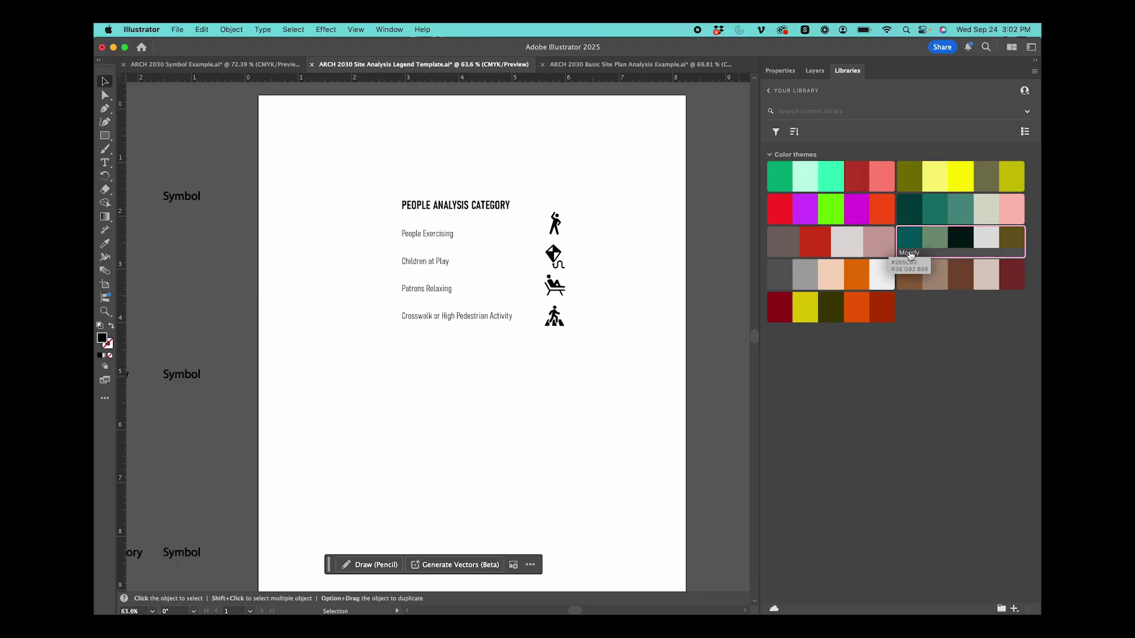
scroll(615, 291, "up", 5)
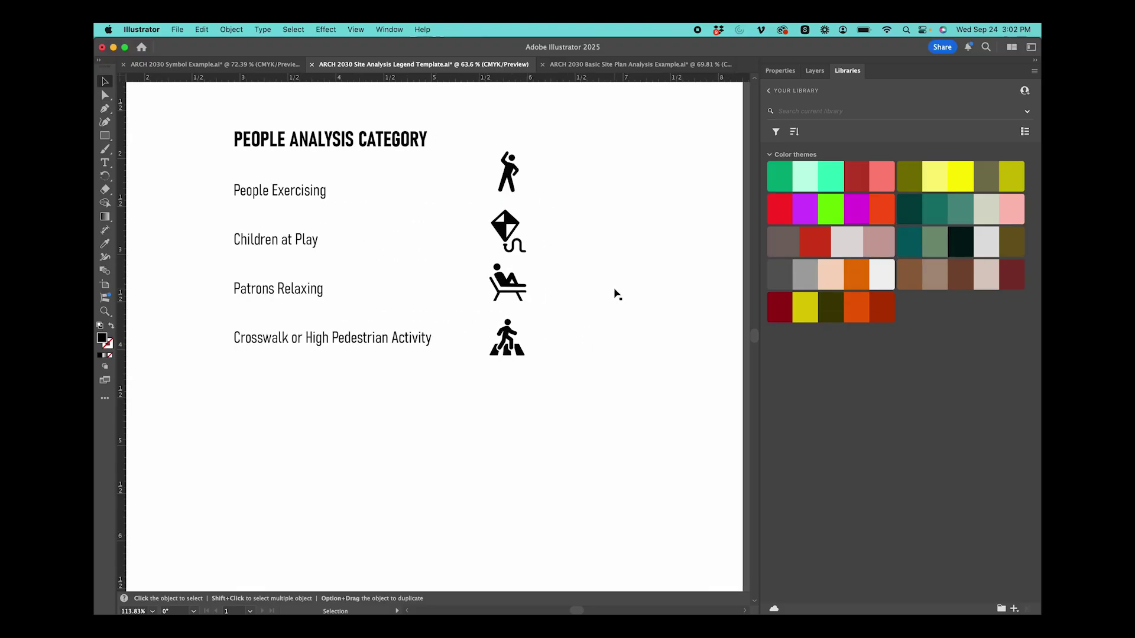
scroll(614, 291, "right", 2)
scroll(614, 291, "up", 2)
scroll(615, 291, "down", 6)
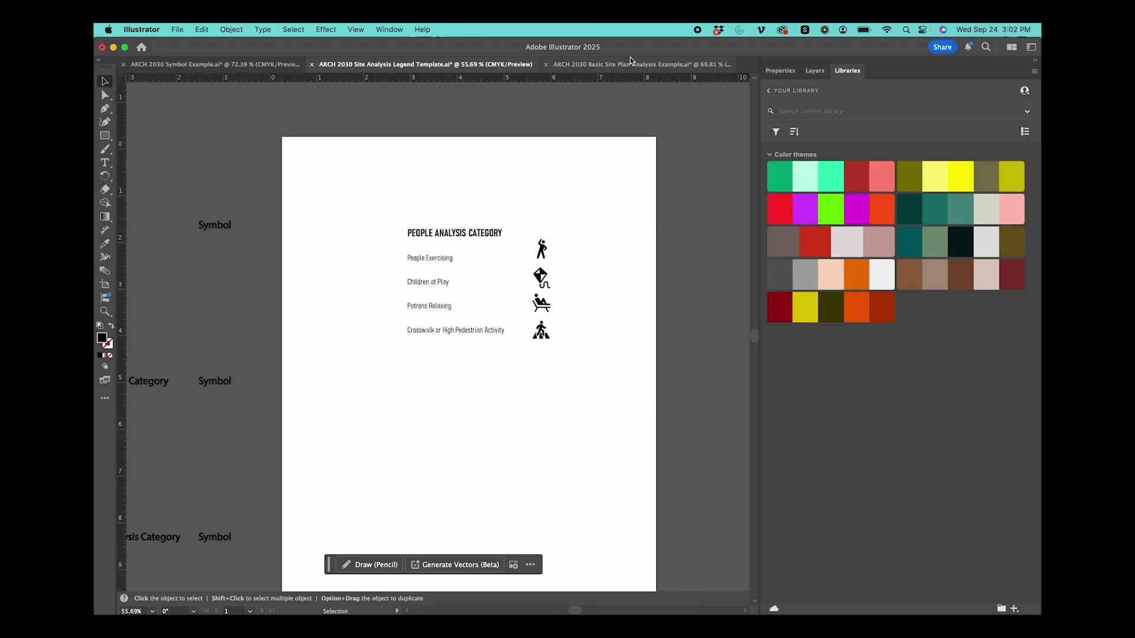
Examine how the icons and their colored backgrounds are styled in the legend of the Basic Site Plan Analysis Example document
left_click(611, 64)
scroll(447, 304, "down", 10)
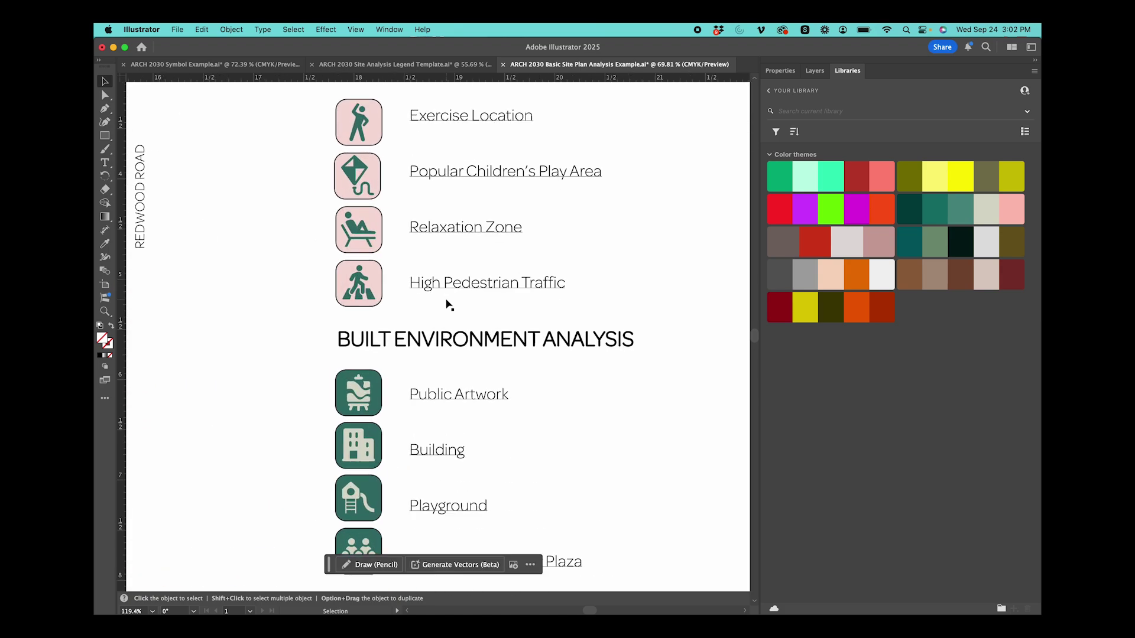
scroll(448, 304, "up", 4)
scroll(447, 304, "down", 5)
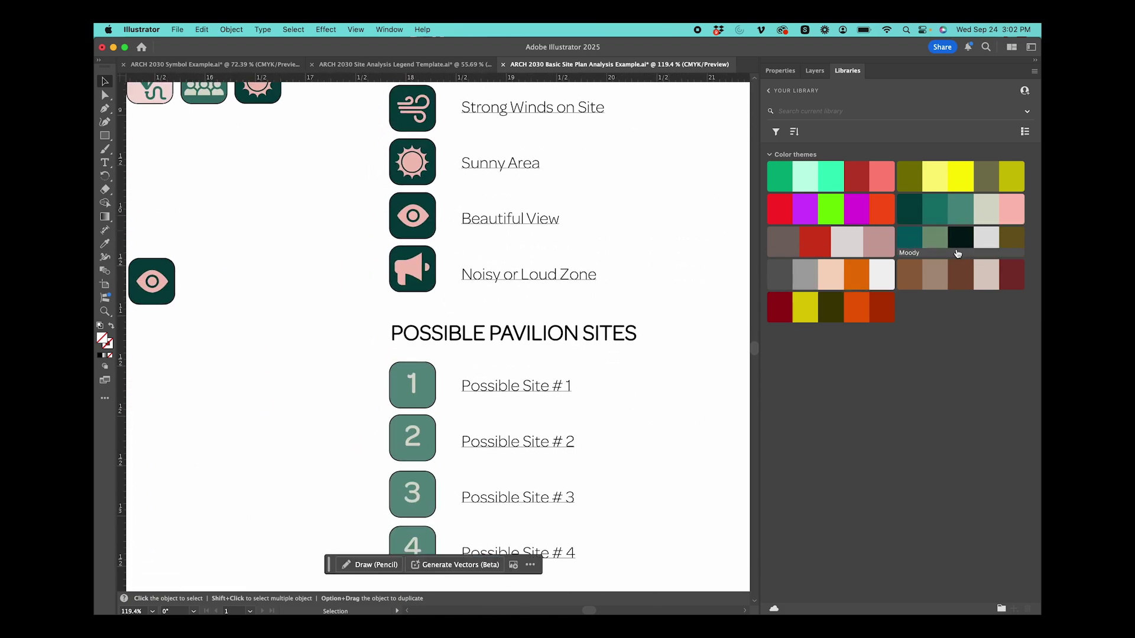
scroll(588, 349, "down", 3)
scroll(590, 349, "up", 8)
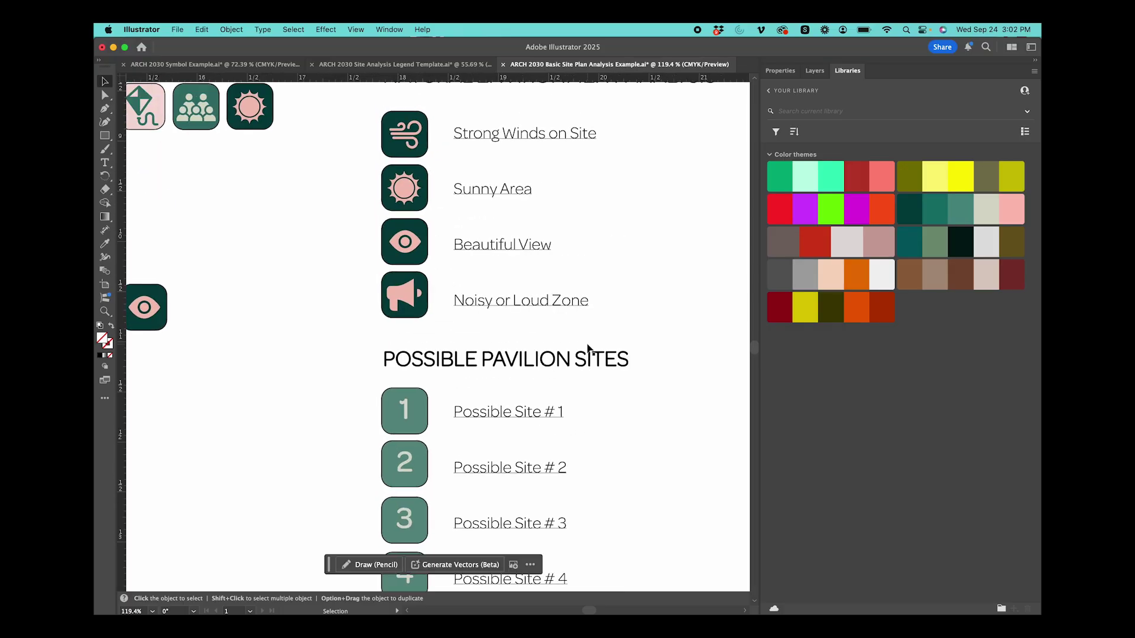
scroll(588, 349, "up", 8)
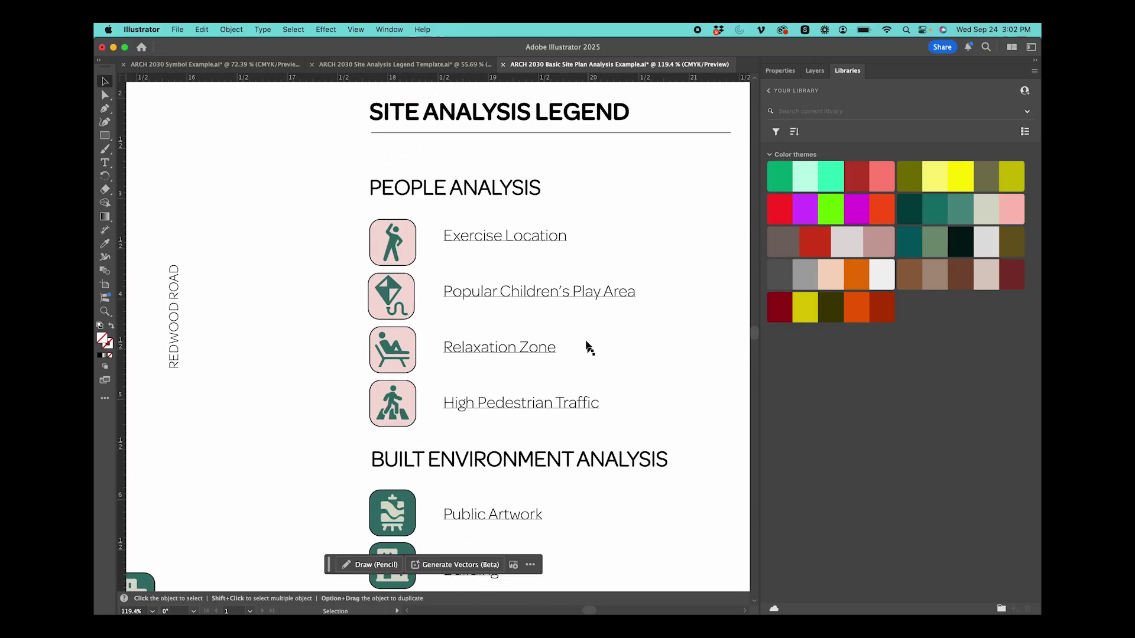
In the Site Analysis Legend Template document, nudge the text block slightly up and narrow its frame to end just short of the icons
left_click(426, 67)
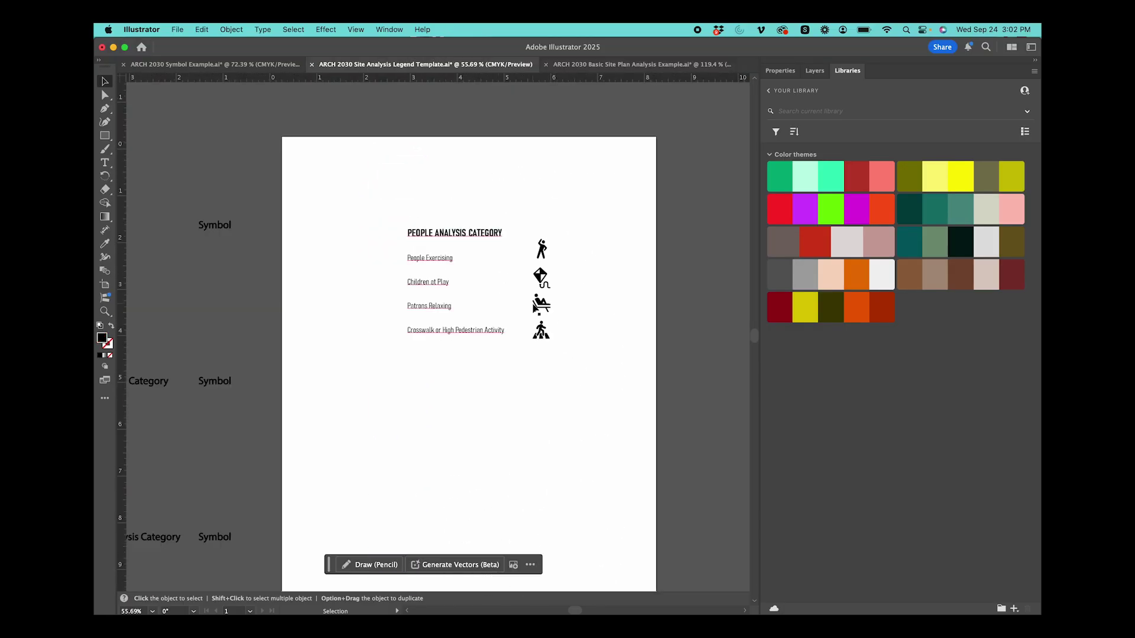
scroll(533, 308, "up", 5)
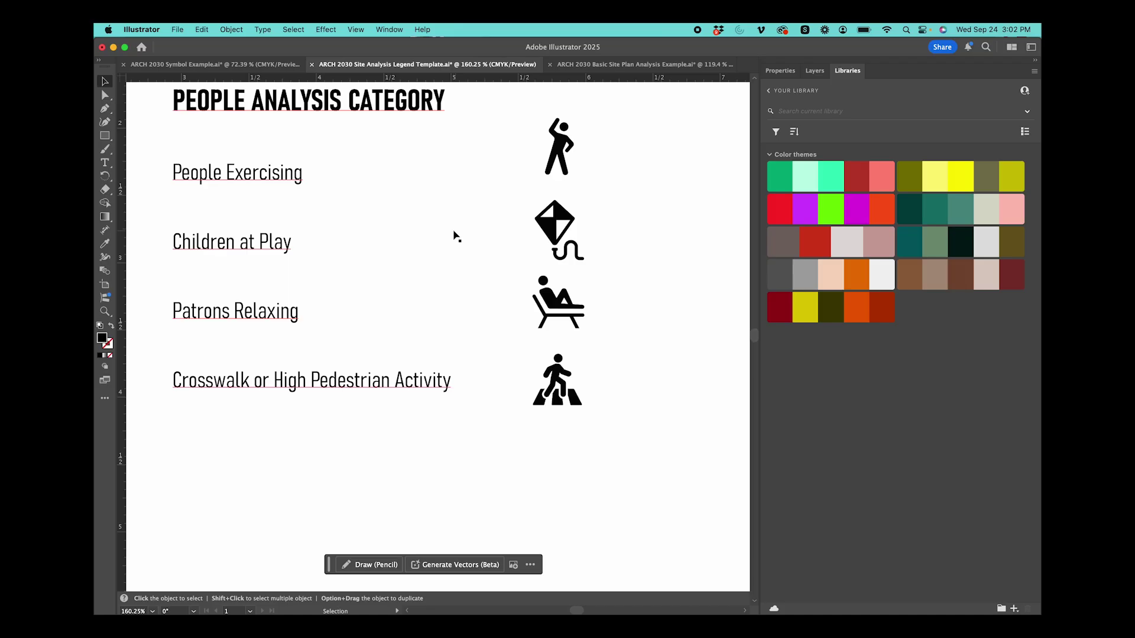
left_click(330, 121)
scroll(330, 109, "down", 2)
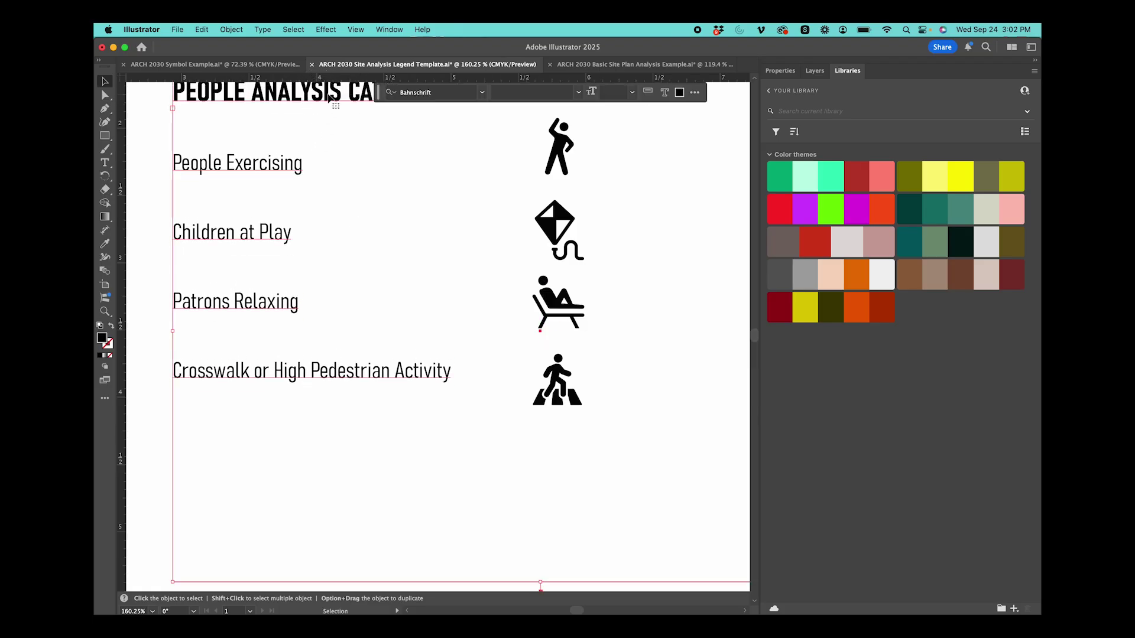
left_click(588, 177)
left_click(534, 214)
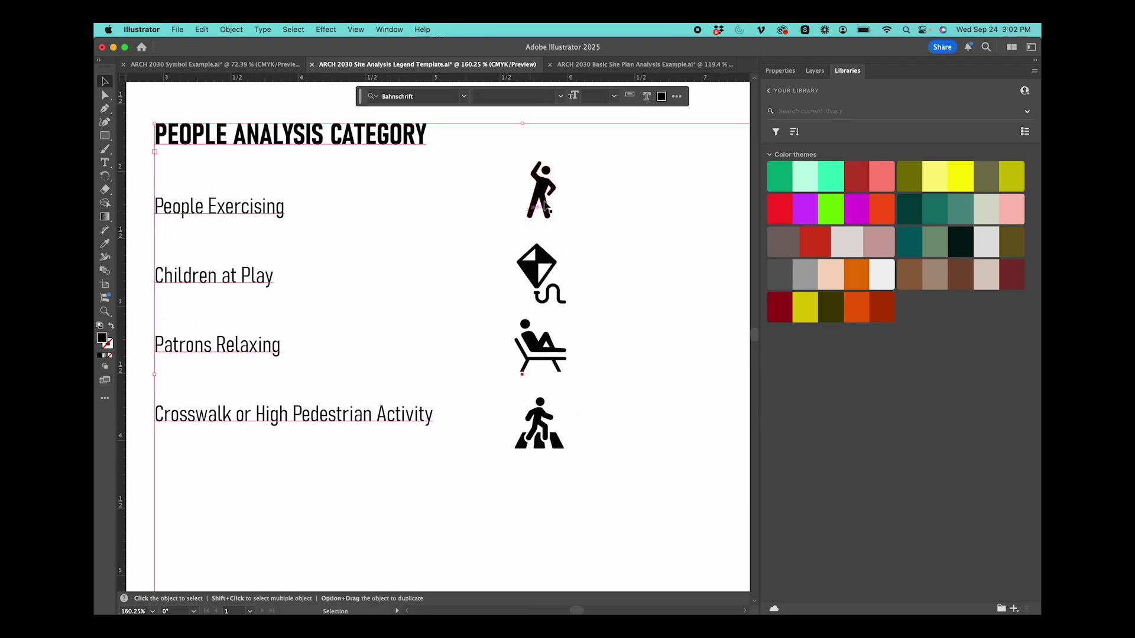
key("super+0")
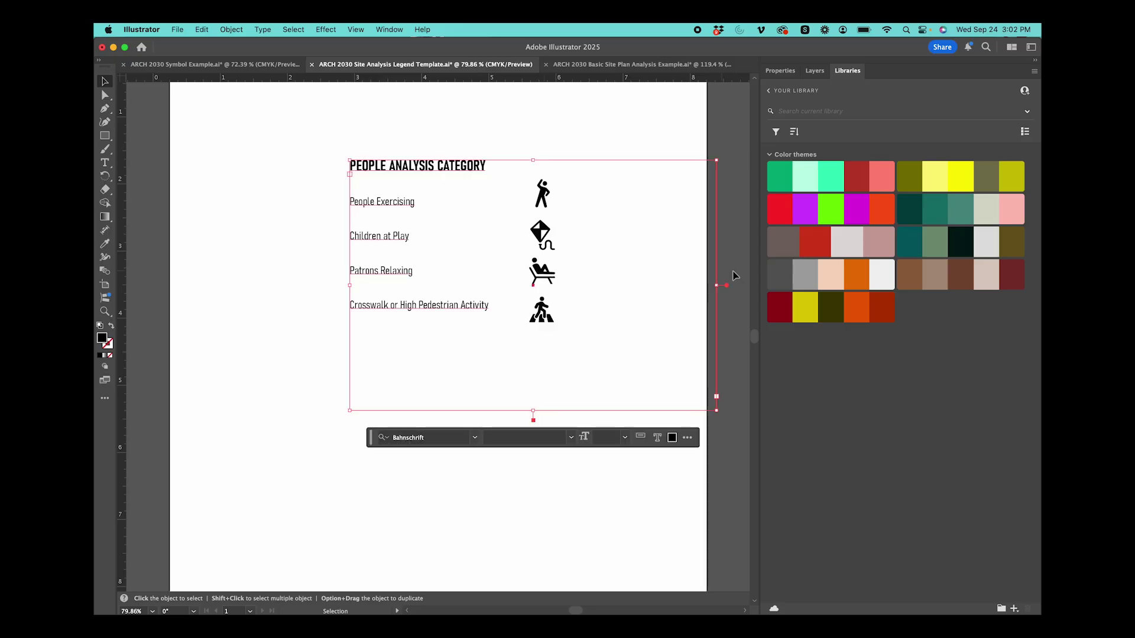
mouse_move(716, 294)
left_mouse_down()
mouse_move(717, 283)
mouse_move(499, 286)
left_mouse_up()
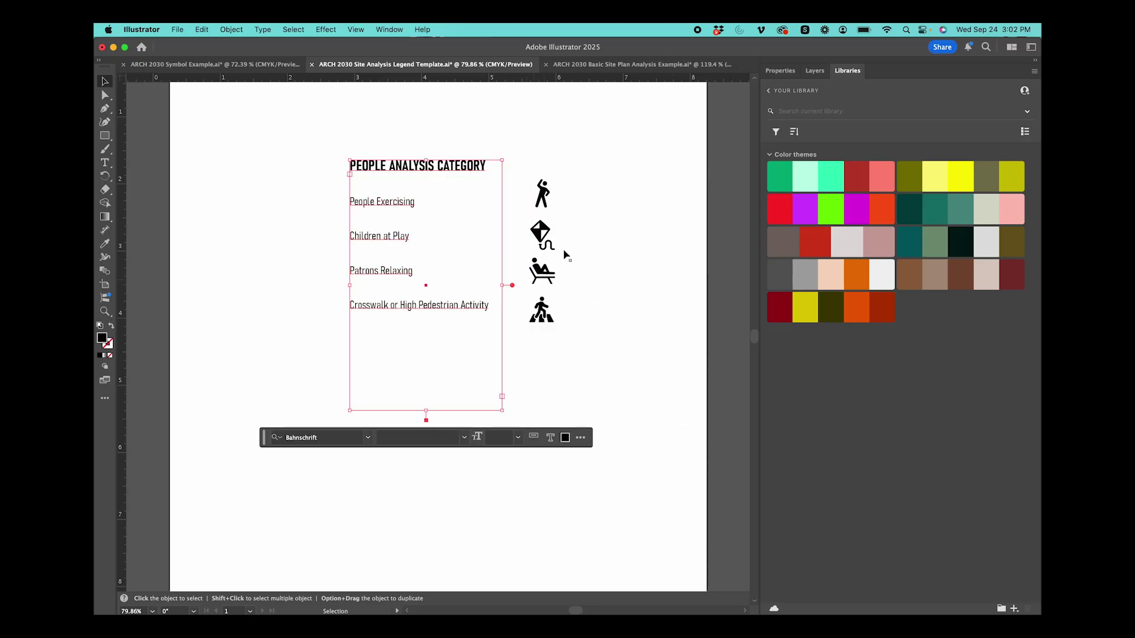
left_click(595, 240)
Fill all four people analysis icons with the near-black color from the Moody theme
scroll(596, 240, "up", 5)
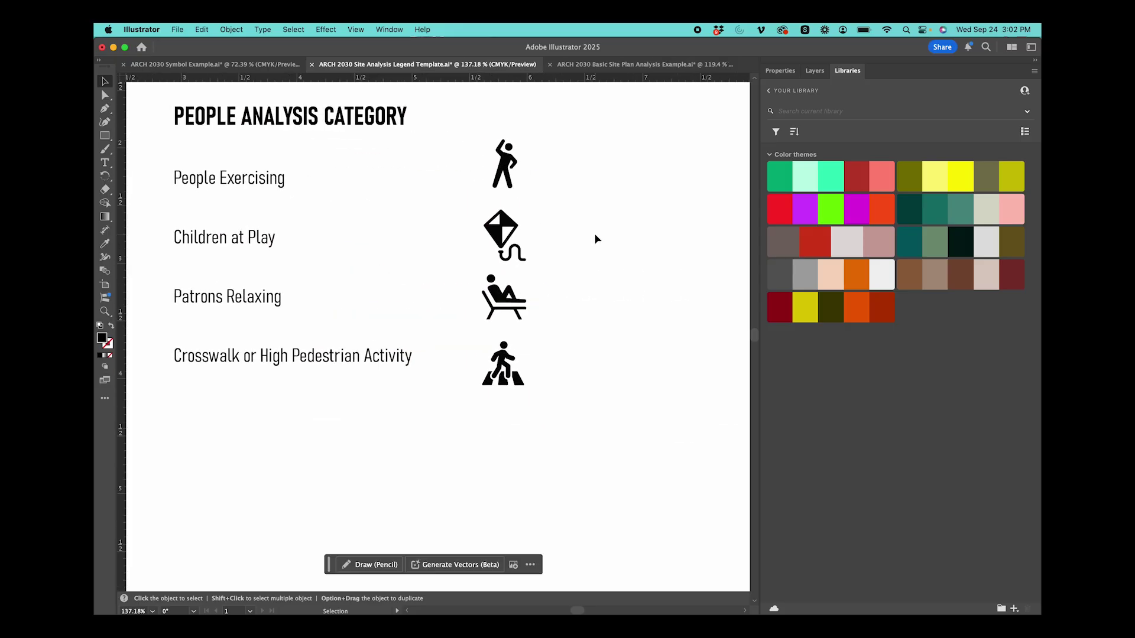
left_click(496, 191)
left_click(505, 204)
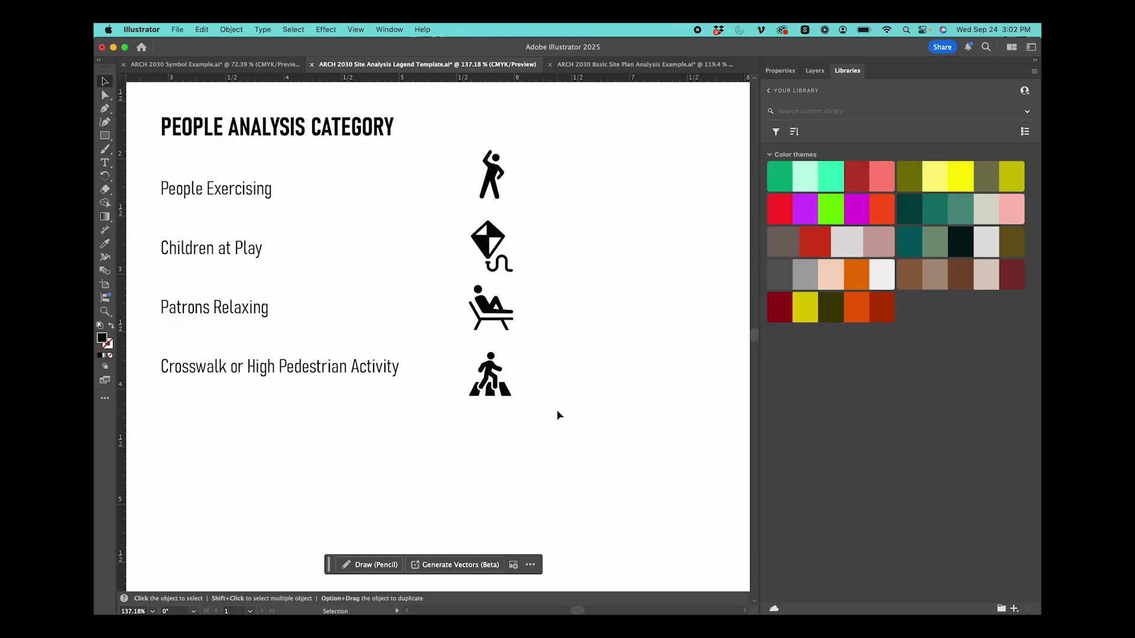
left_click_drag(468, 205, 464, 178)
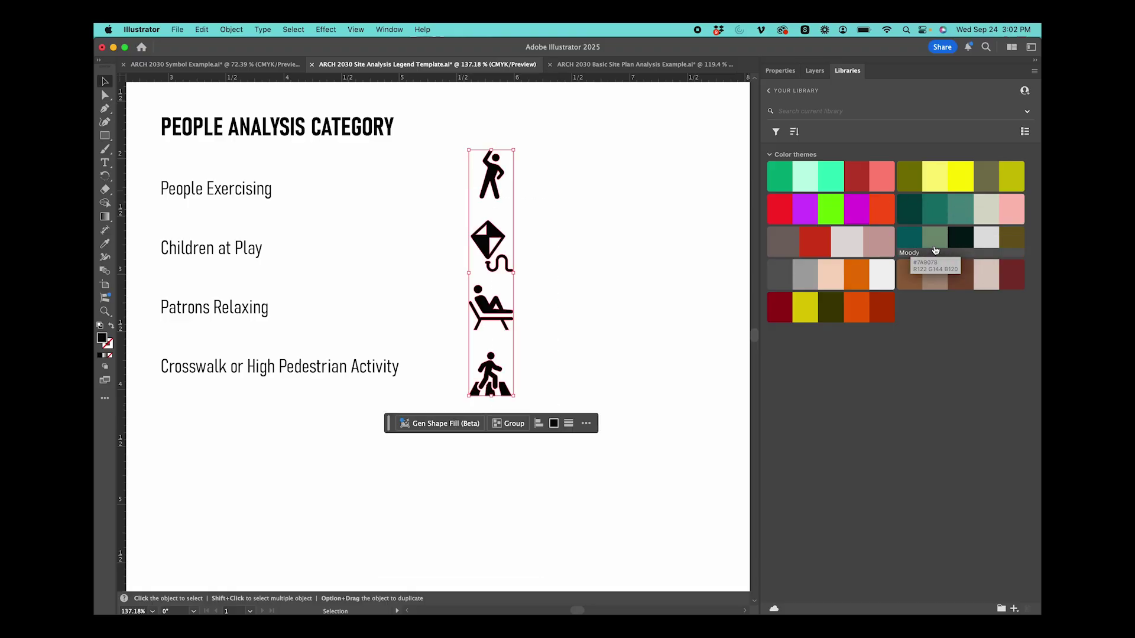
left_click(959, 239)
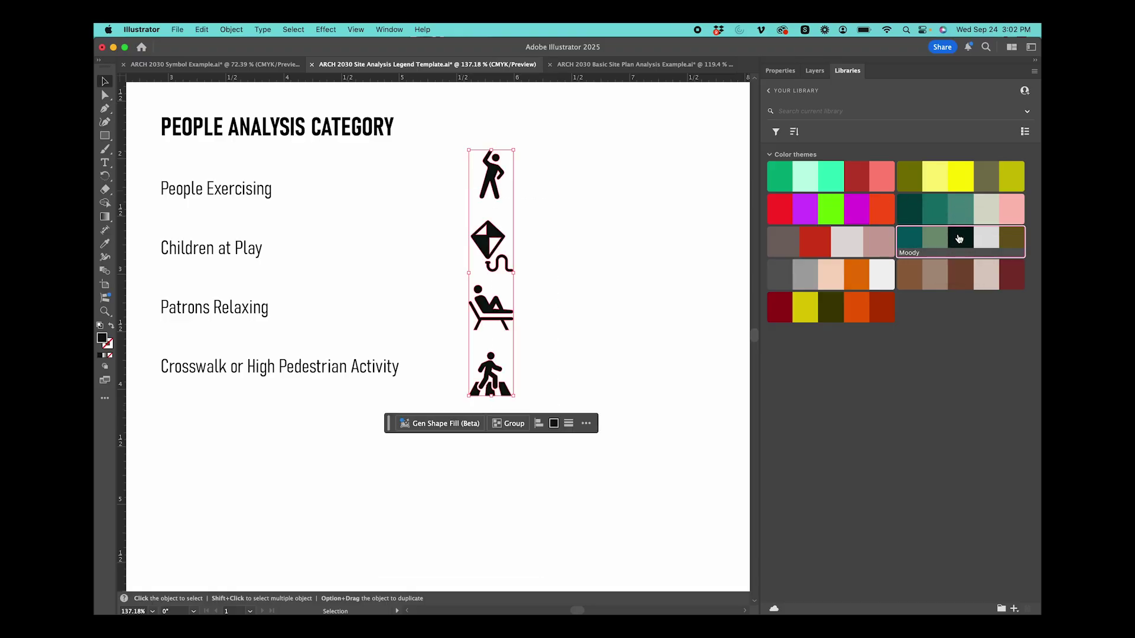
left_click(692, 279)
Draw a near-black circle with the Ellipse tool beside the People Exercising icon, slightly larger than the icon
left_click(105, 136)
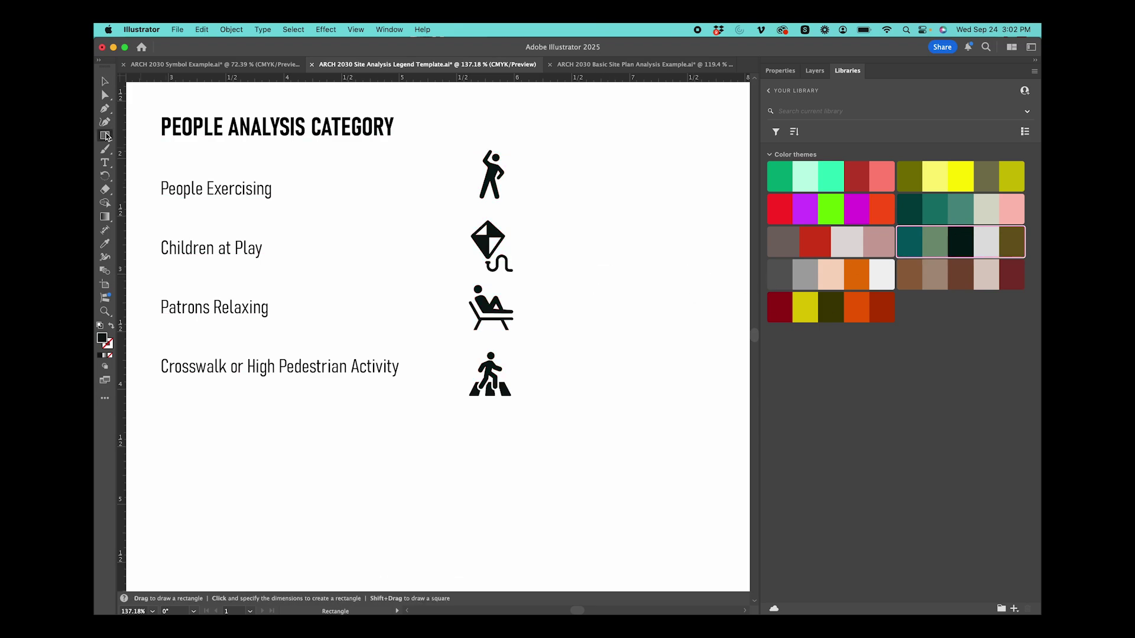
left_click(149, 161)
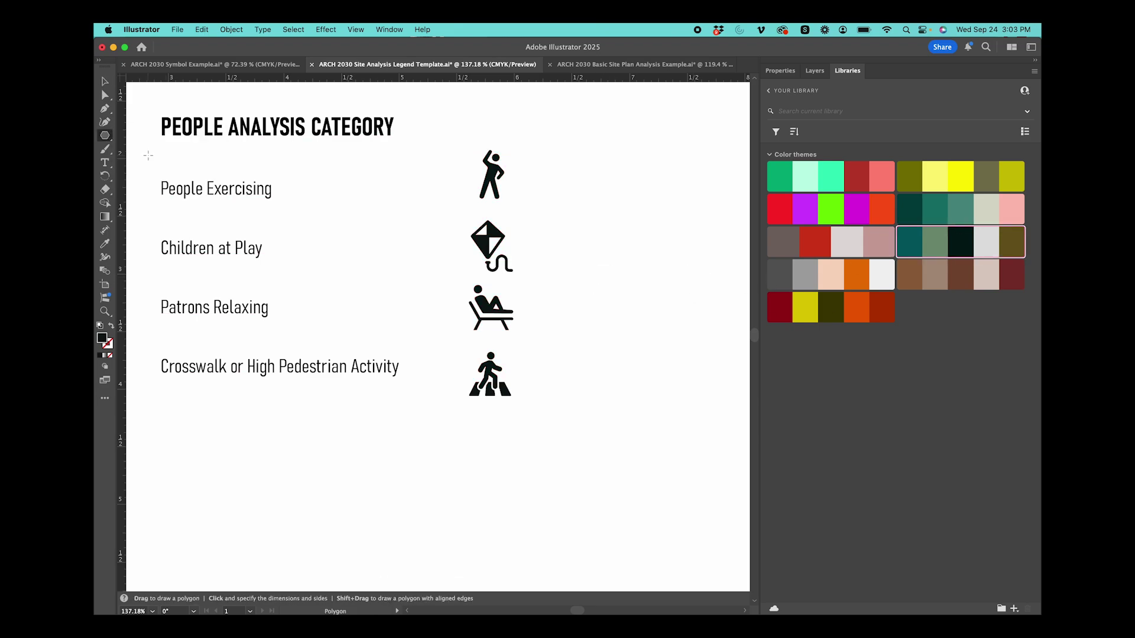
left_click(107, 140)
left_click(141, 148)
left_click_drag(466, 161, 557, 183)
left_click(104, 81)
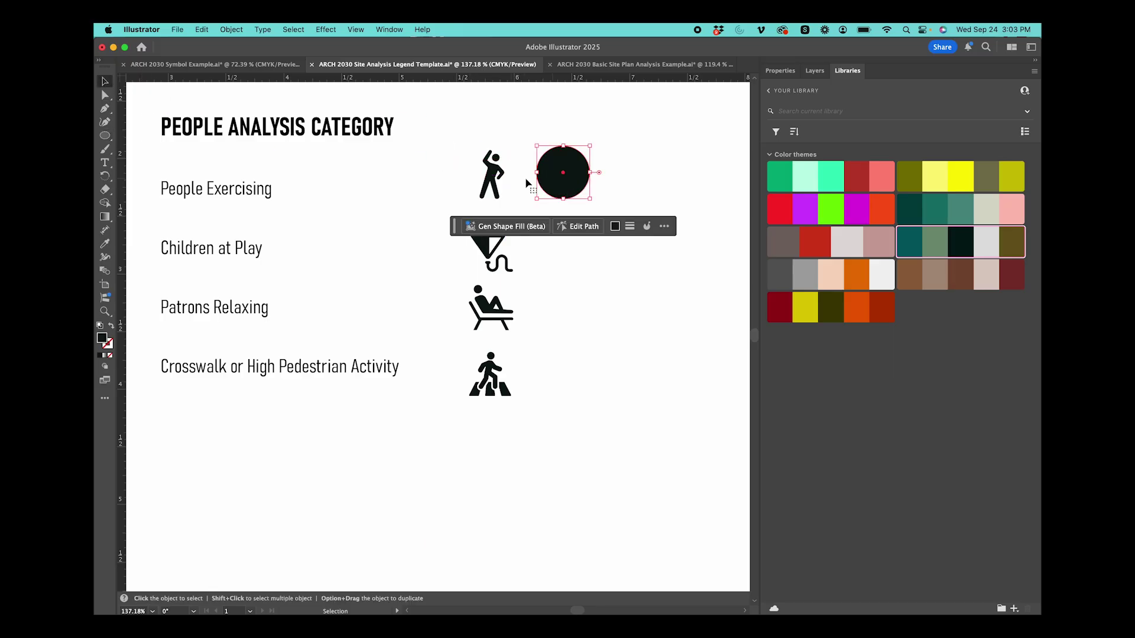
Try a rounded-corner square about 0.69 in wide as an alternative icon background beside the circle and delete it
left_click(104, 135)
left_click(144, 137)
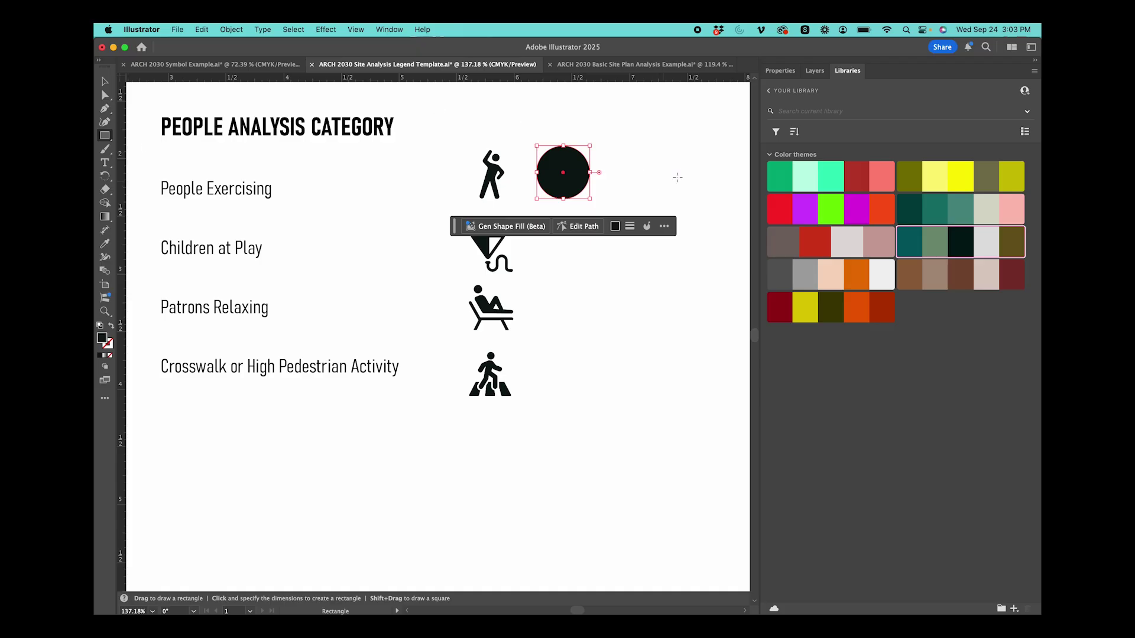
mouse_move(633, 162)
left_mouse_down()
mouse_move(717, 218)
mouse_move(714, 241)
left_mouse_up()
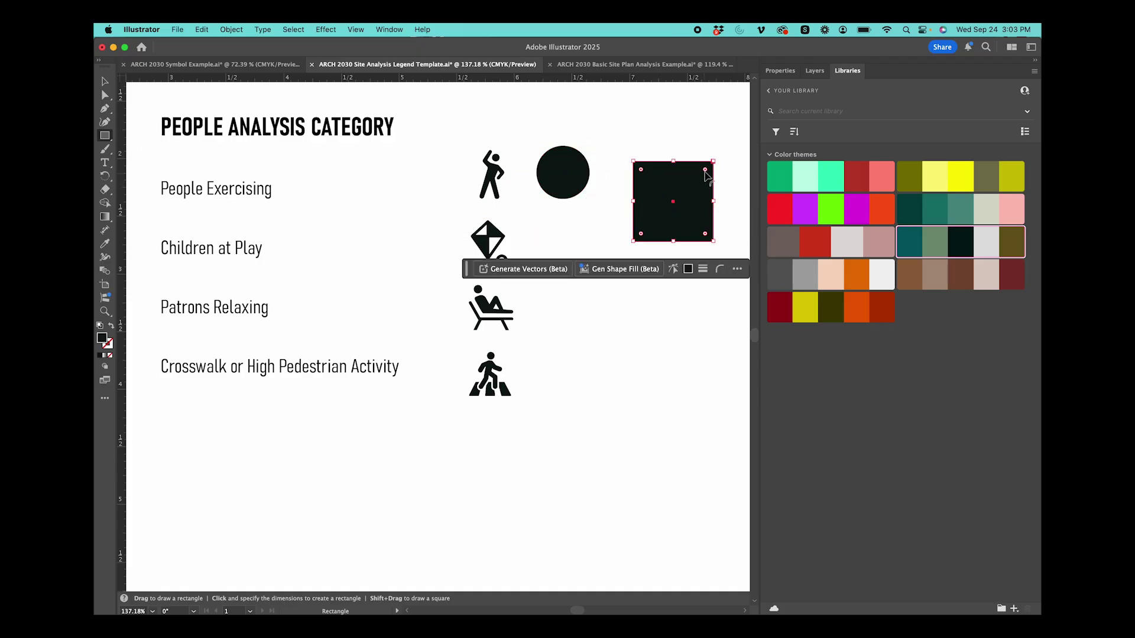
mouse_move(707, 171)
left_mouse_down()
mouse_move(615, 189)
mouse_move(691, 174)
left_mouse_up()
left_click(667, 133)
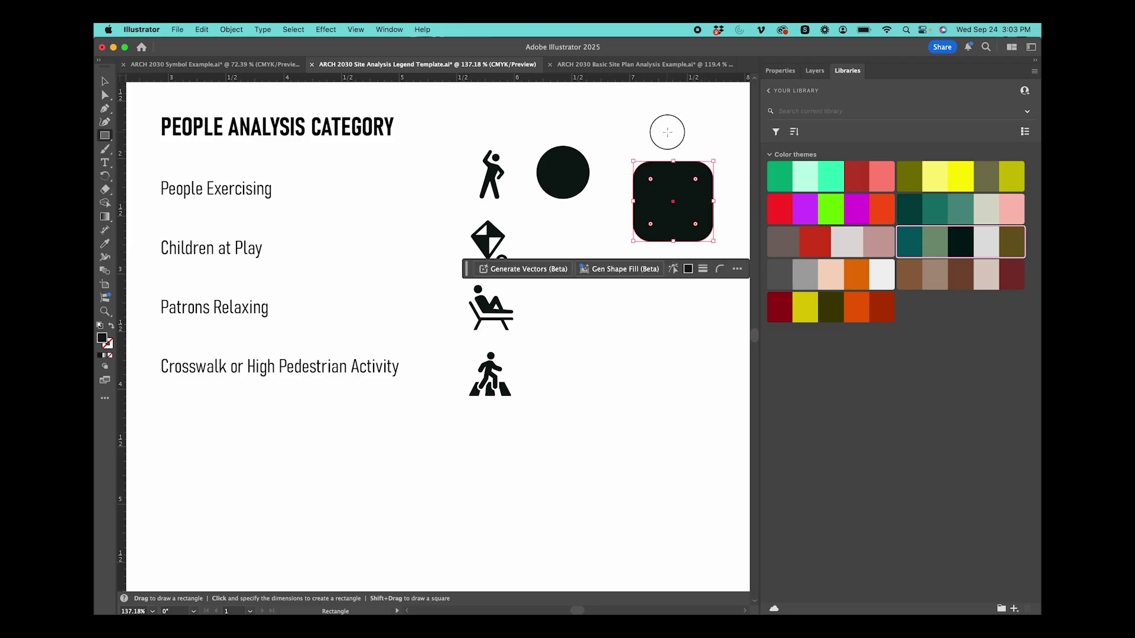
left_click(551, 350)
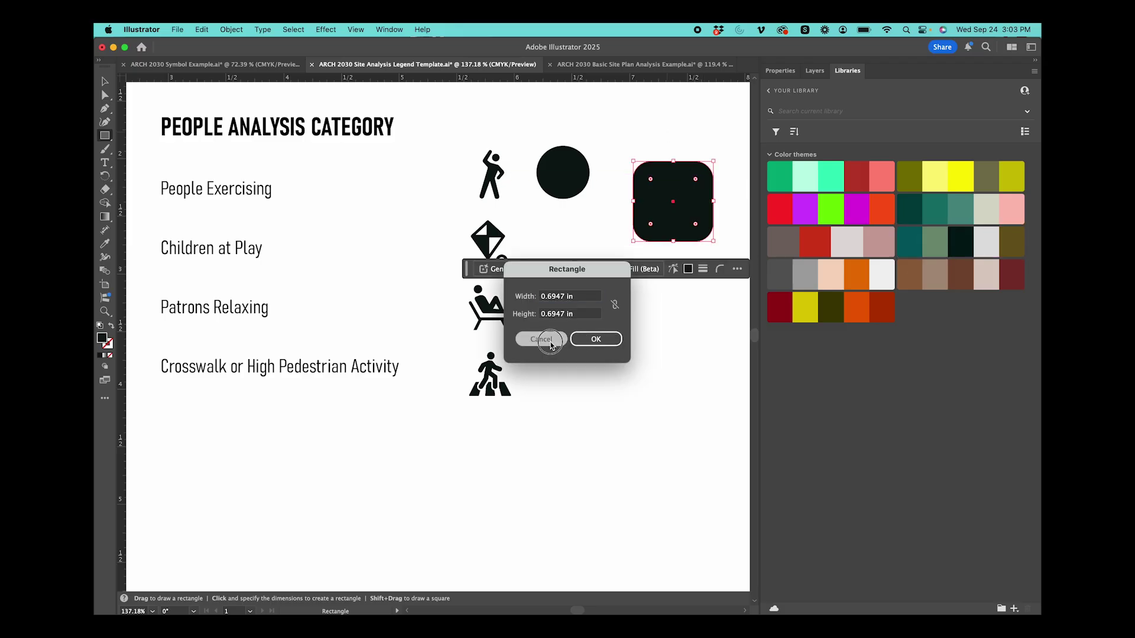
left_click(103, 83)
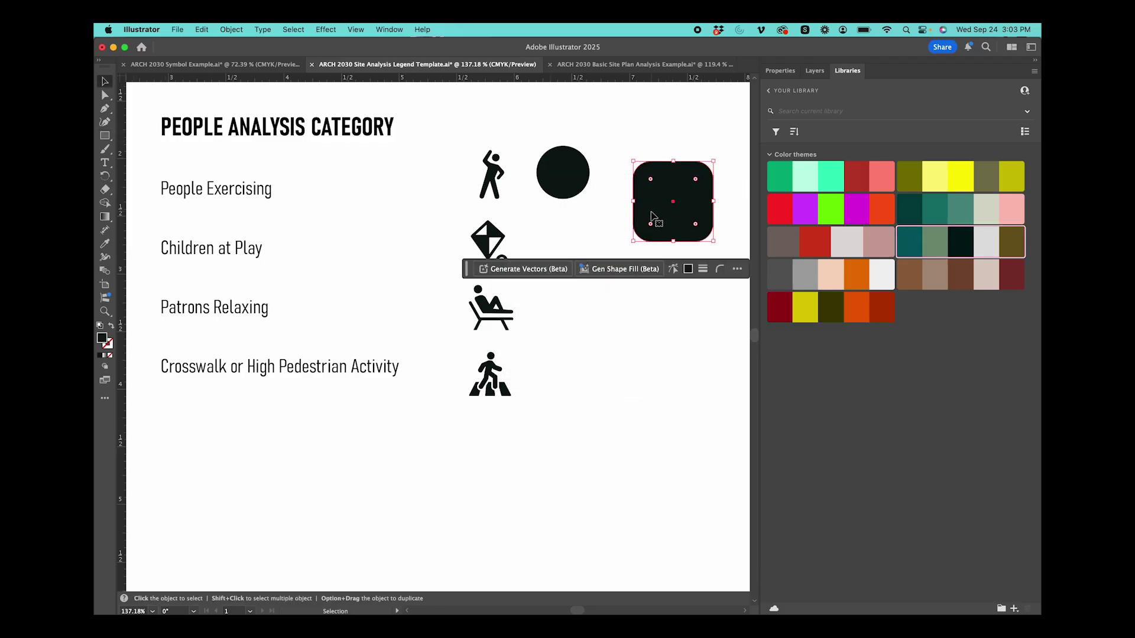
key("Delete")
Place the circle over the People Exercising icon and fill it with the sage green from the Moody theme
left_click_drag(556, 169, 501, 185)
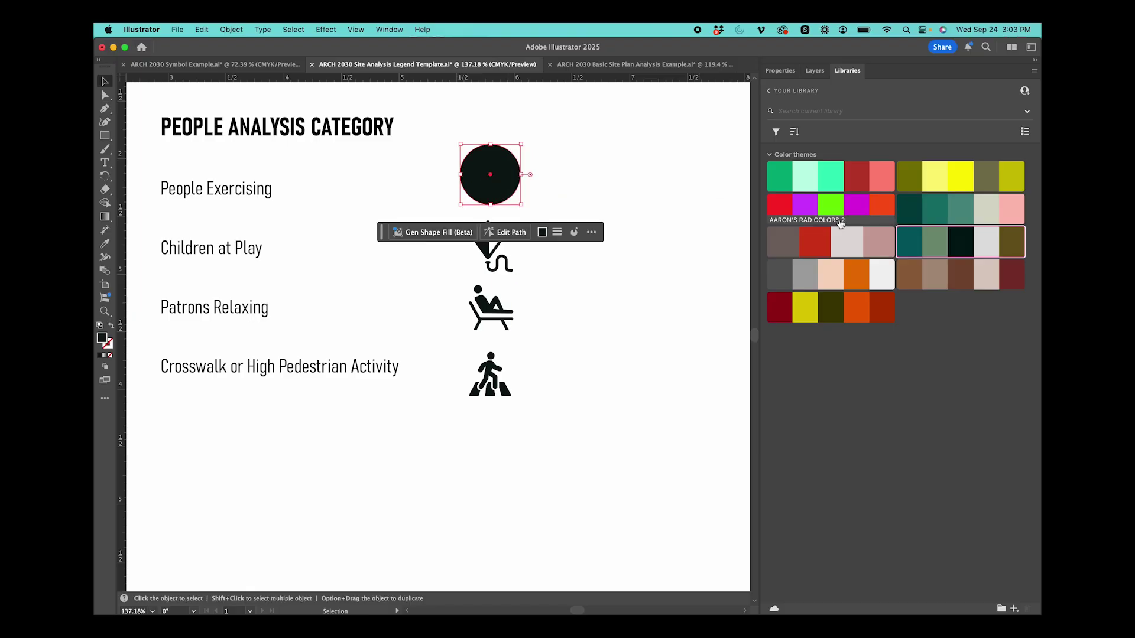
left_click(937, 238)
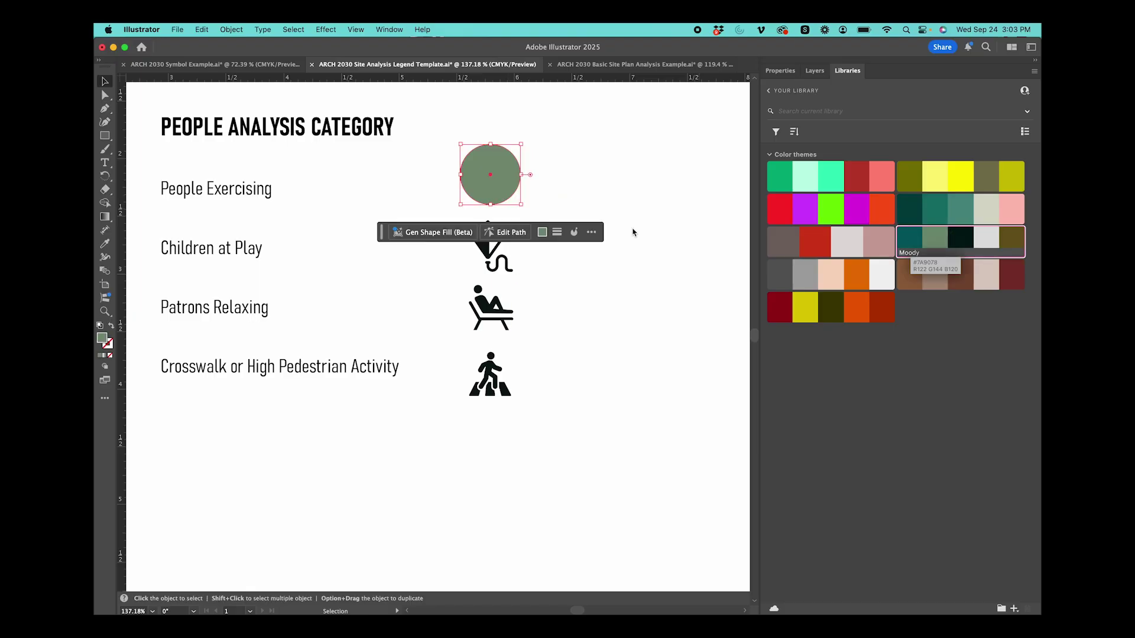
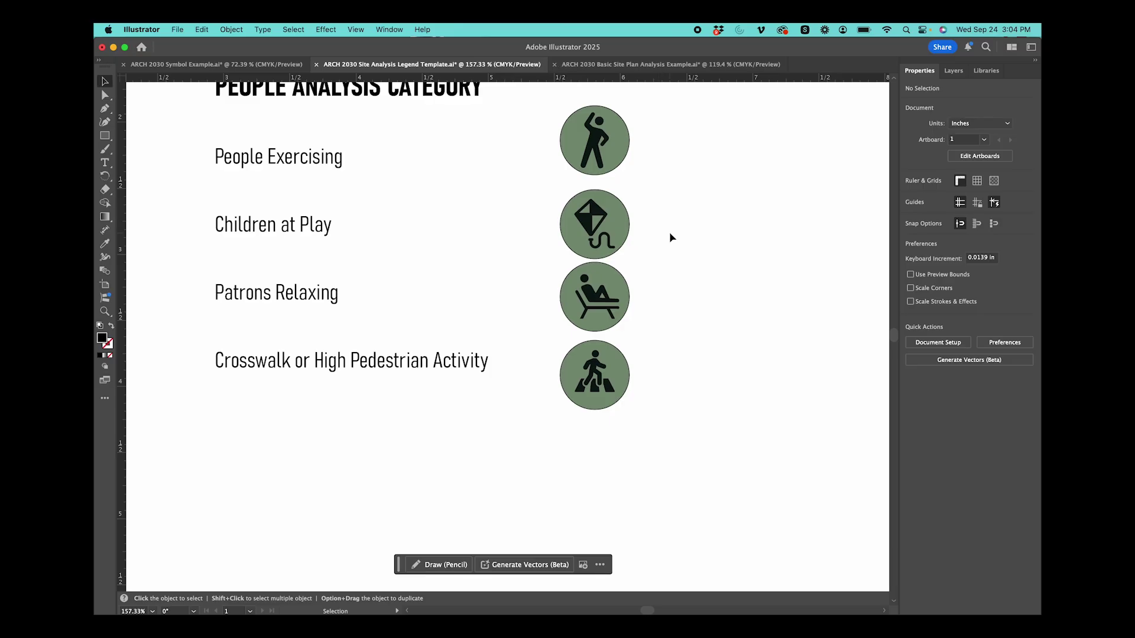
Group each of the four people analysis icons with its green circle background
left_click_drag(669, 231, 572, 220)
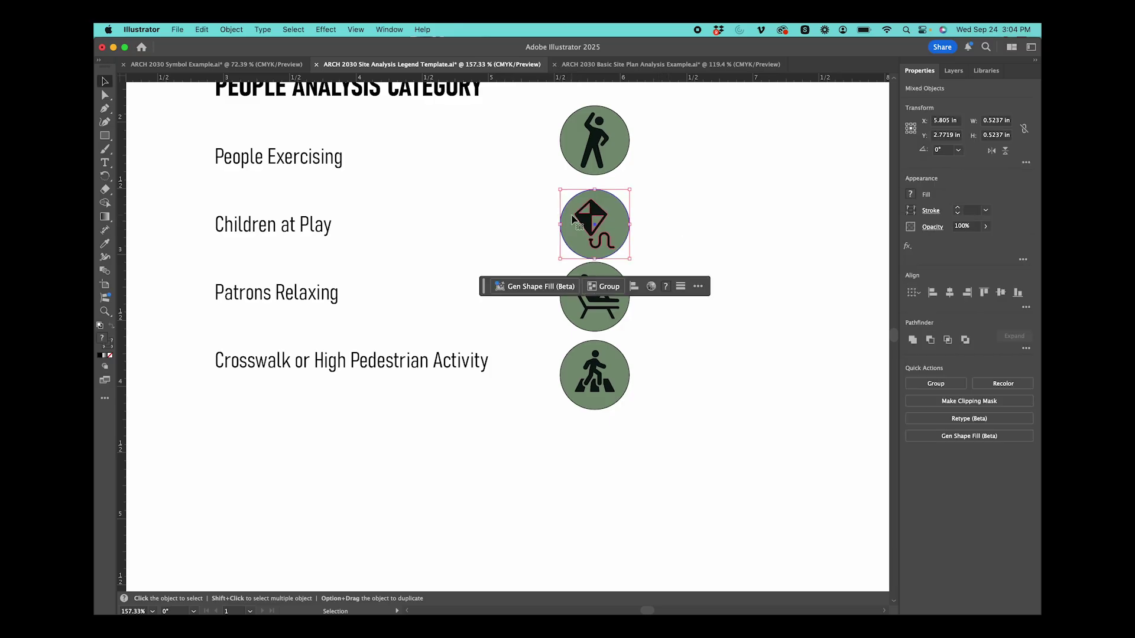
left_click_drag(687, 162, 566, 151)
left_click(692, 304)
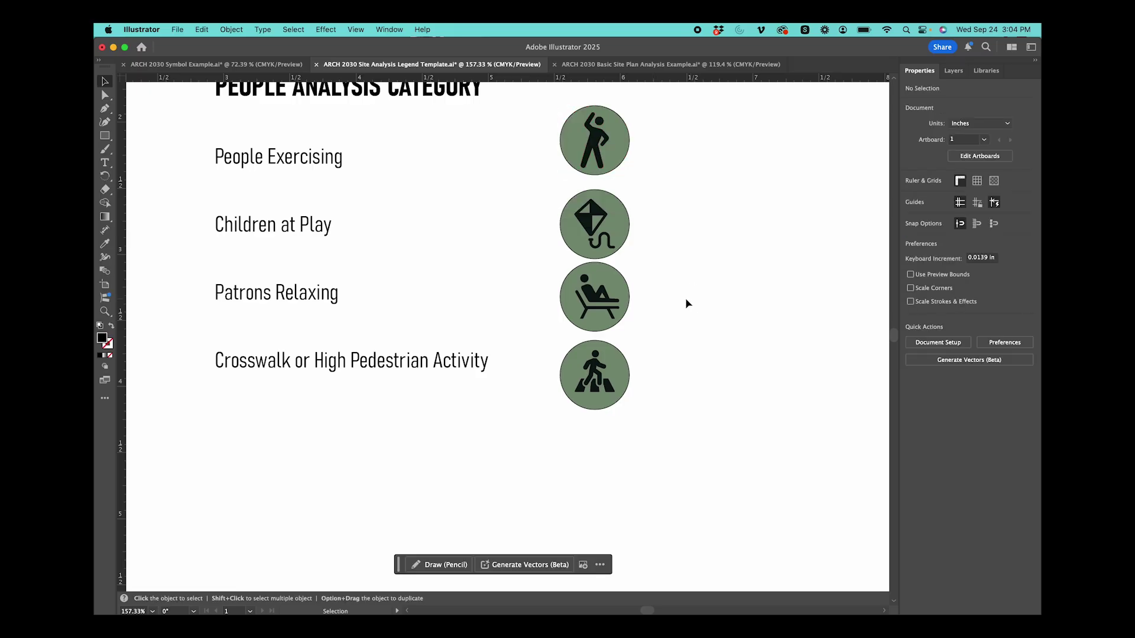
left_click_drag(692, 304, 624, 295)
left_click_drag(735, 411, 551, 360)
Even out the vertical spacing of the four circled icons, moving the kite icon slightly up
left_click(697, 231)
left_click_drag(609, 230, 609, 224)
left_click(606, 366)
left_click(688, 353)
Duplicate the whole People Analysis block, with its heading, entries and circled icons, straight below the original
scroll(463, 391, "down", 5)
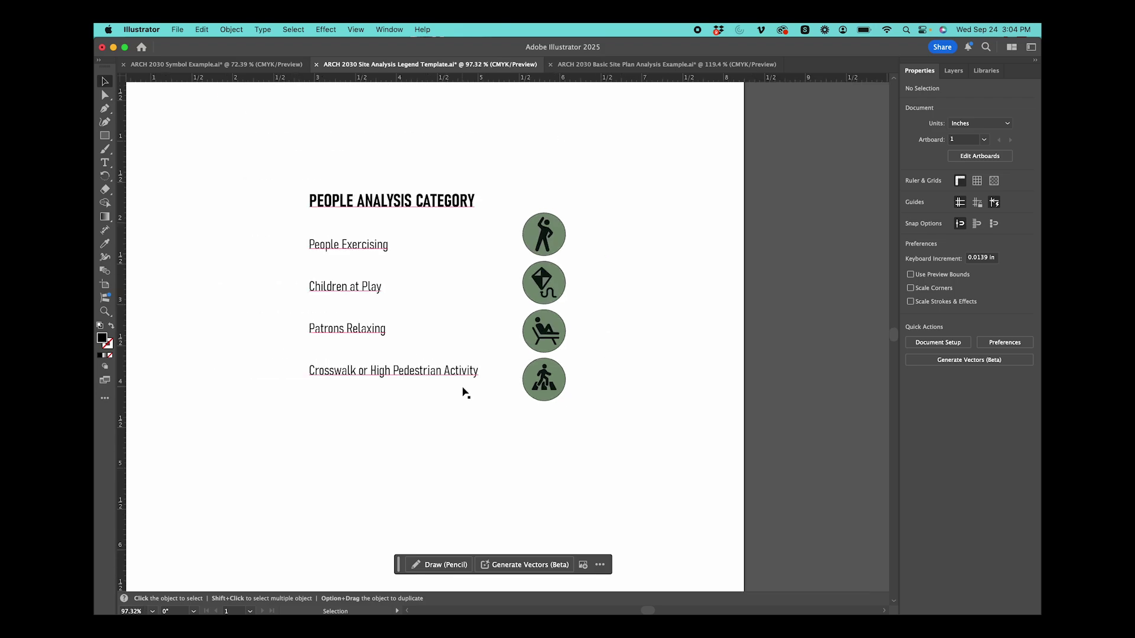
scroll(464, 391, "down", 3)
left_click_drag(518, 352, 400, 377)
left_click(302, 378)
Show the document's layers and ungroup the four circled icons in the lower People Analysis copy
scroll(520, 449, "up", 3)
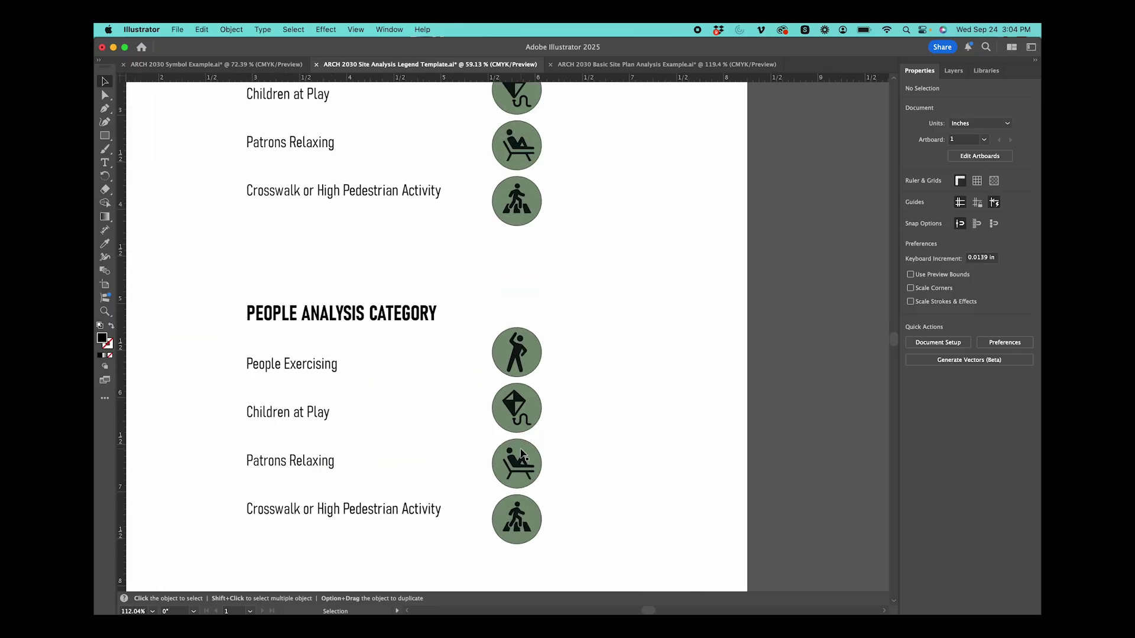
left_click(522, 350)
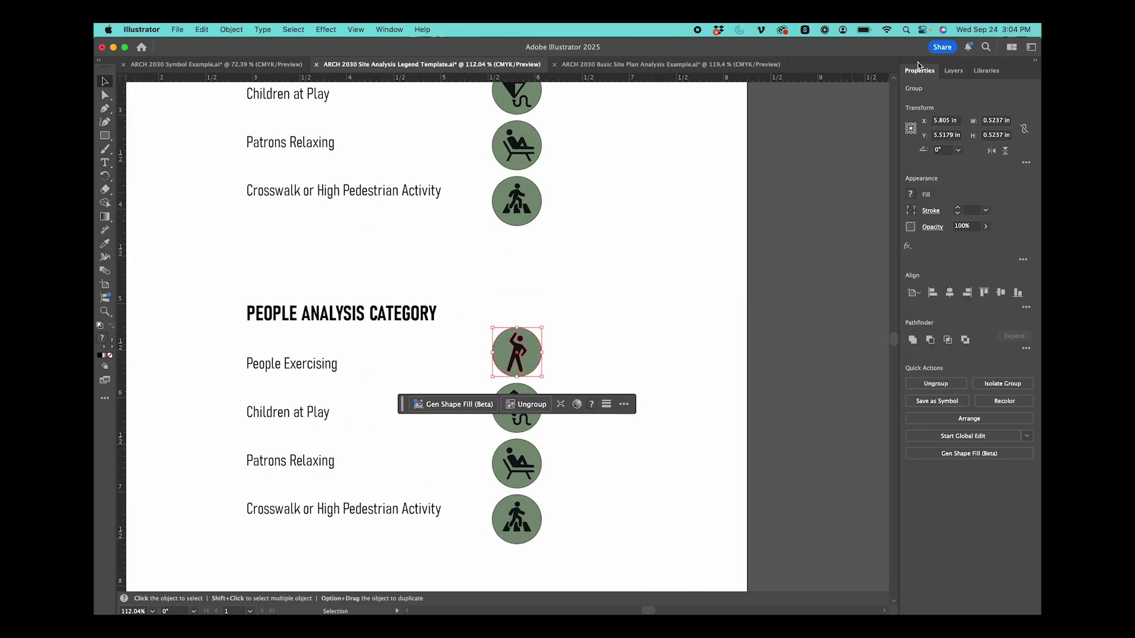
left_click(953, 71)
left_click(535, 379)
left_click(523, 362)
left_click(608, 357)
left_click_drag(581, 555, 519, 337)
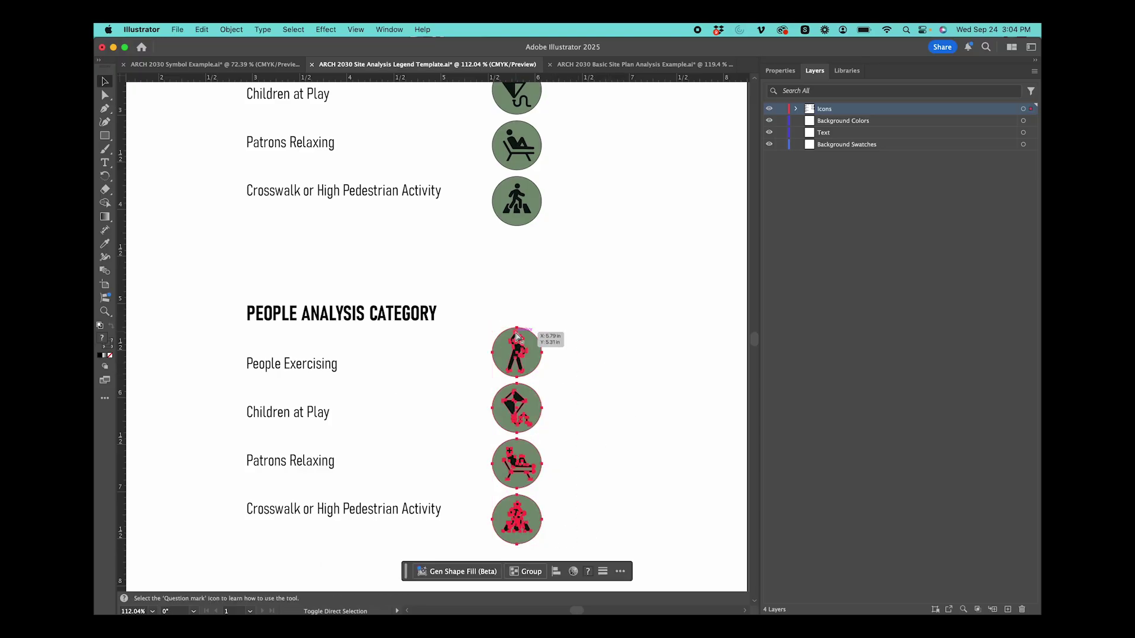
left_click(578, 340)
Fill the four circle backgrounds in the lower People Analysis copy with the dark teal from the Moody theme
left_click(523, 357)
left_click(537, 429, "shift")
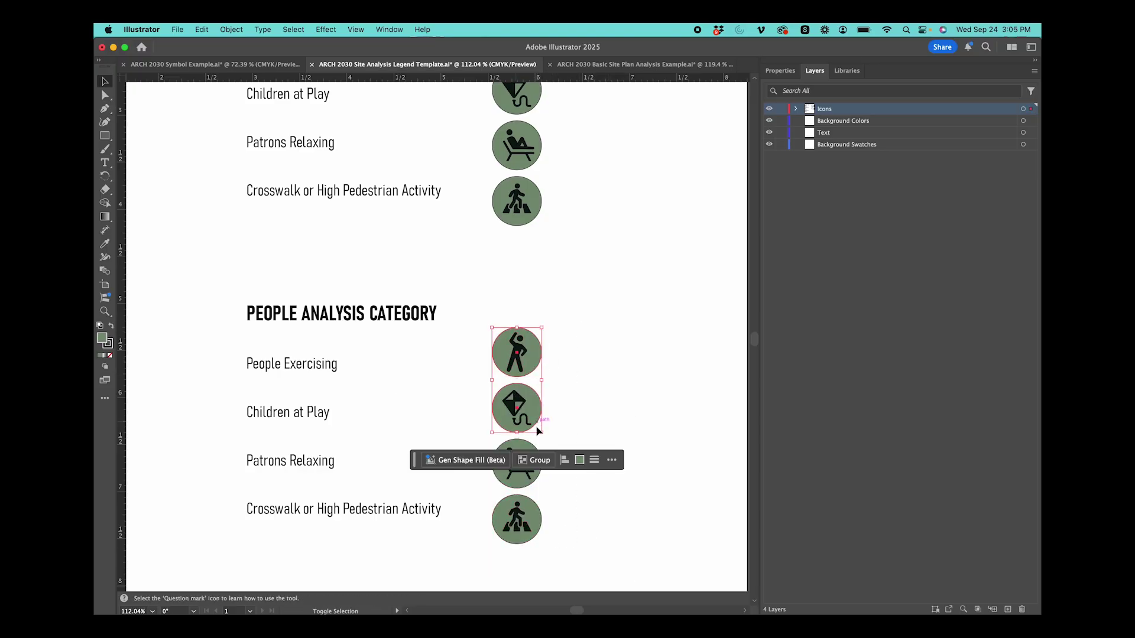
left_click(538, 480, "shift")
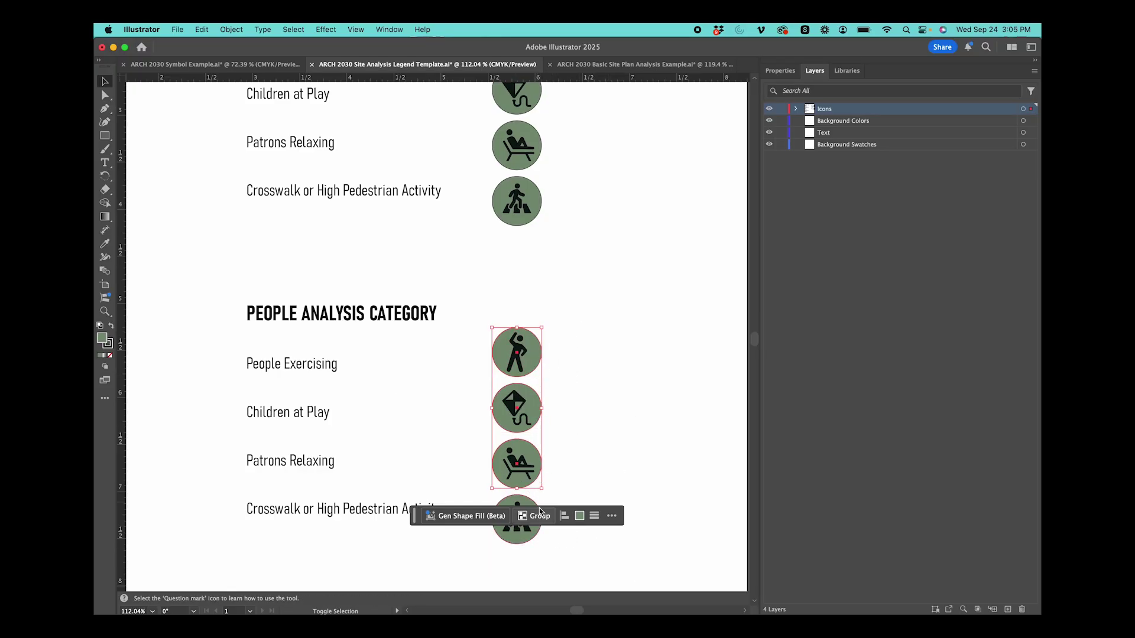
left_click(535, 539, "shift")
left_click(847, 71)
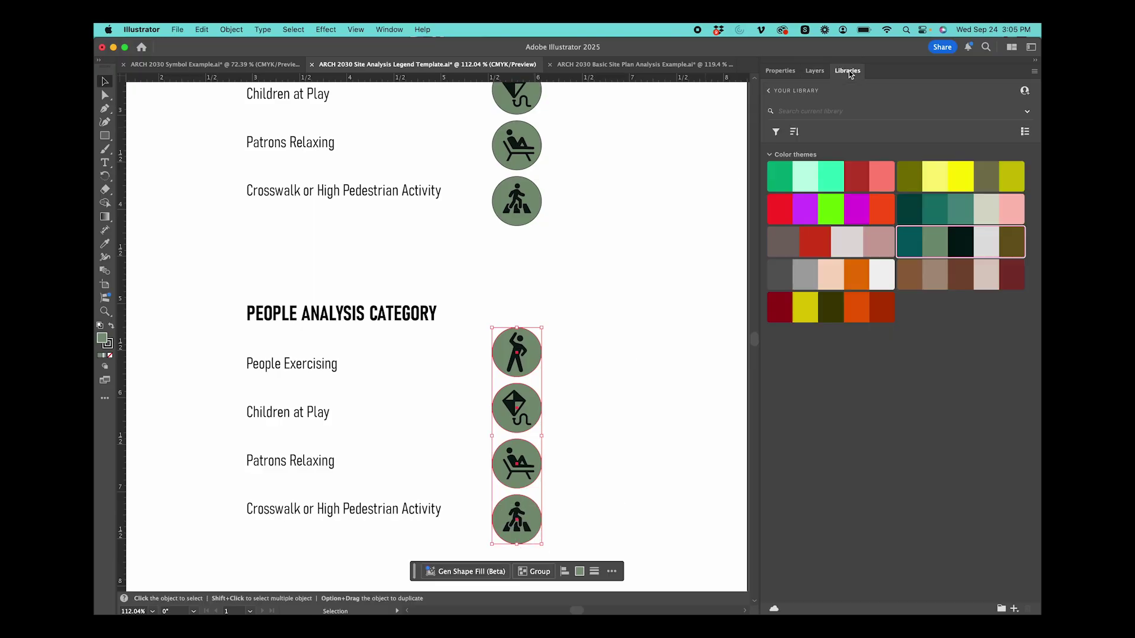
left_click(914, 244)
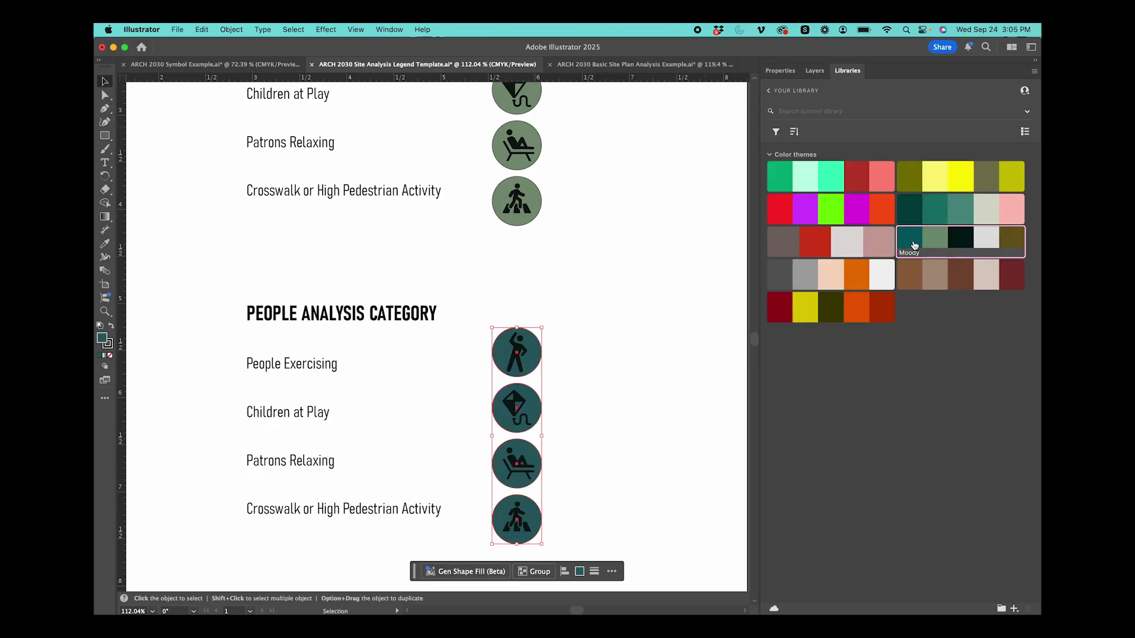
left_click(704, 388)
Recolor the four icon figures on the teal circles with the light gray from the Moody theme
left_click(518, 519)
left_click(514, 473, "shift")
left_click(515, 405, "shift")
left_click(514, 349, "shift")
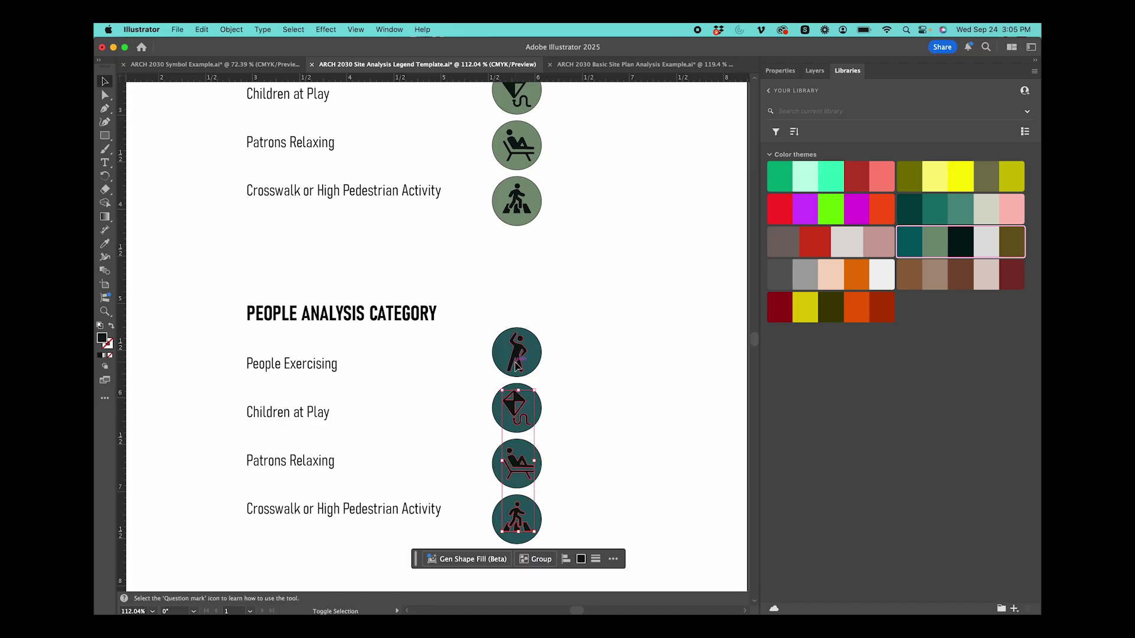
left_click(991, 240)
left_click(616, 320)
scroll(617, 321, "down", 3)
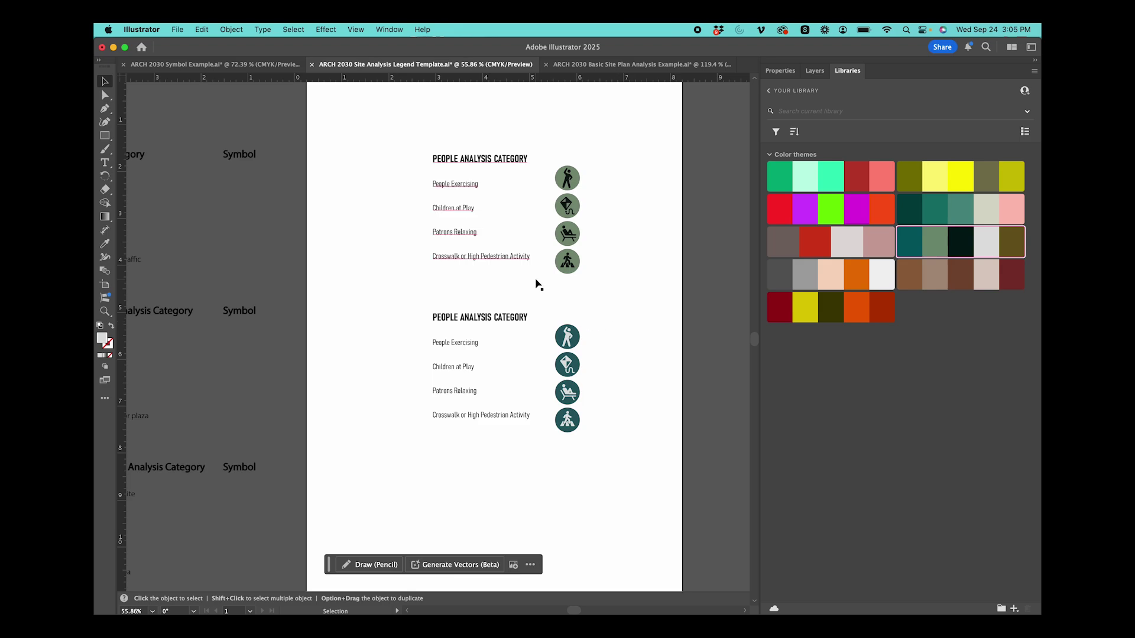
scroll(535, 284, "down", 1)
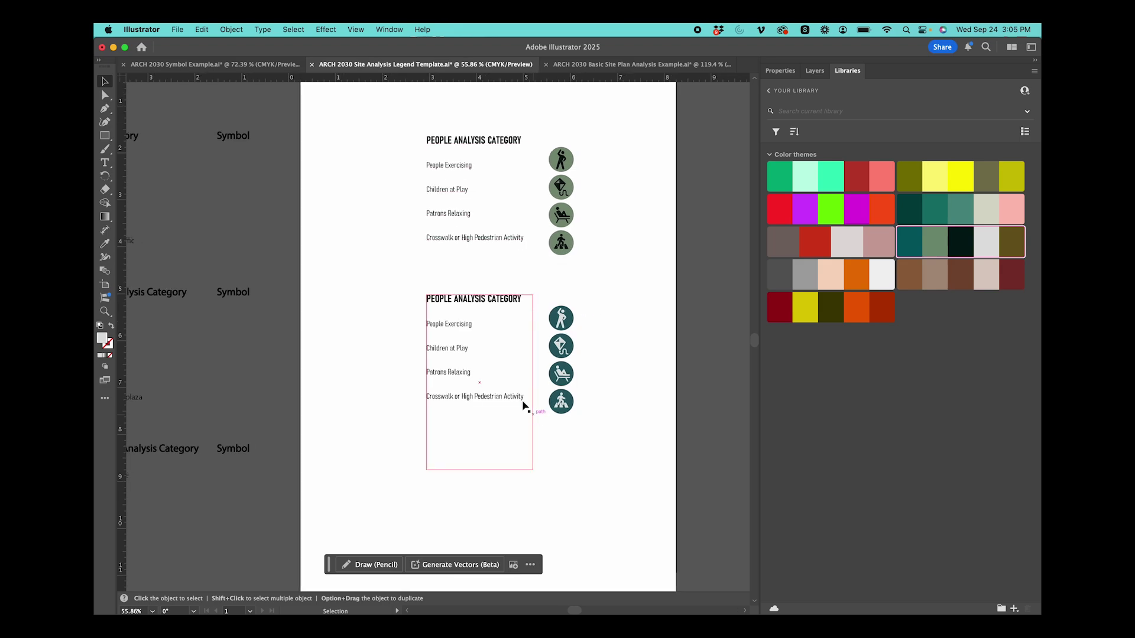
Review the built and natural environment categories and their symbols in the Basic Site Plan Analysis Example and Symbol Example documents
left_click(620, 64)
scroll(577, 242, "down", 10)
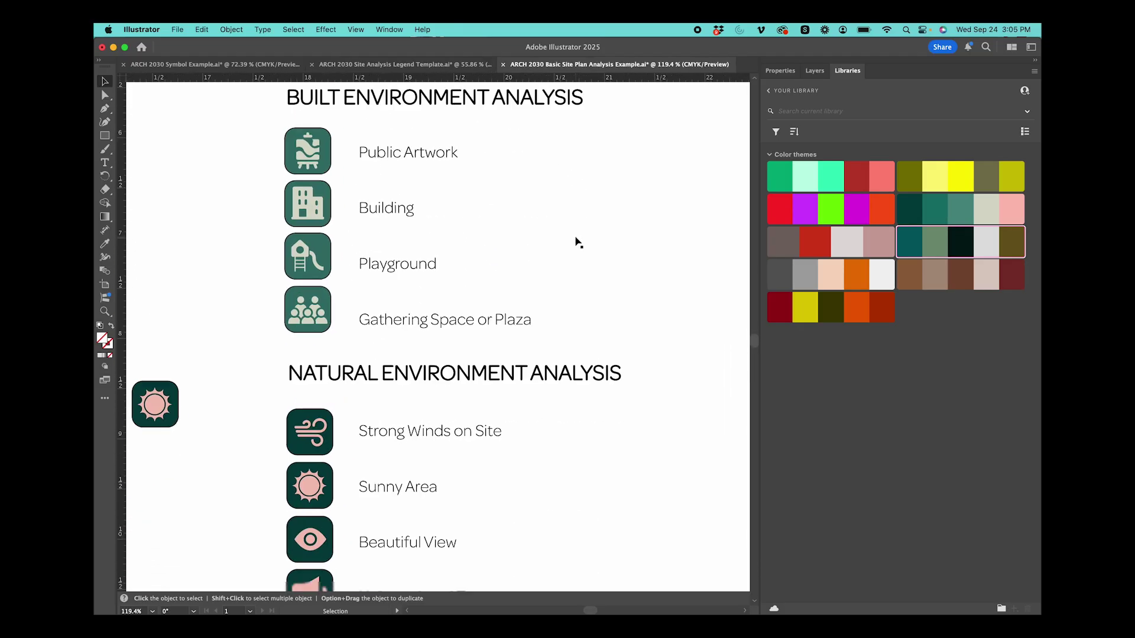
scroll(577, 242, "down", 2)
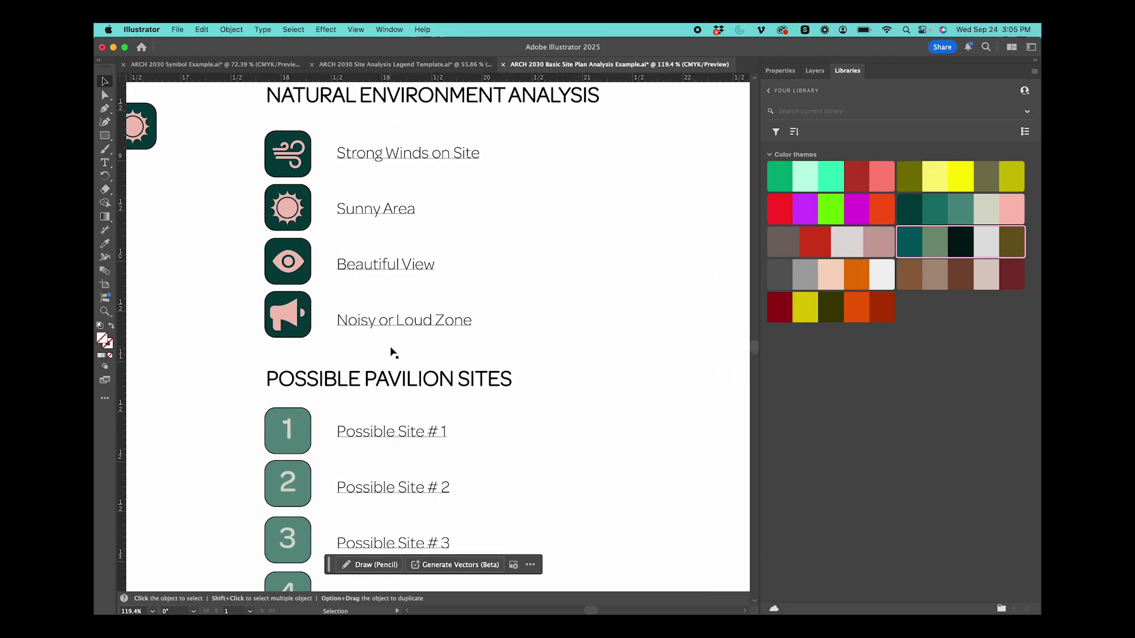
scroll(390, 352, "down", 3)
scroll(331, 475, "up", 4)
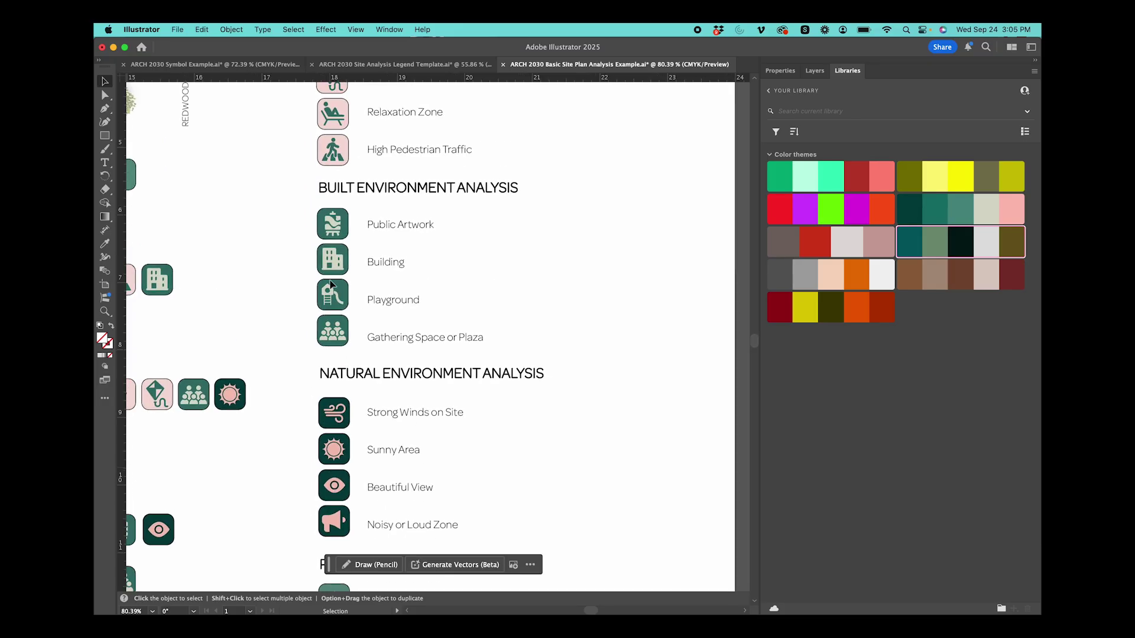
left_click(347, 65)
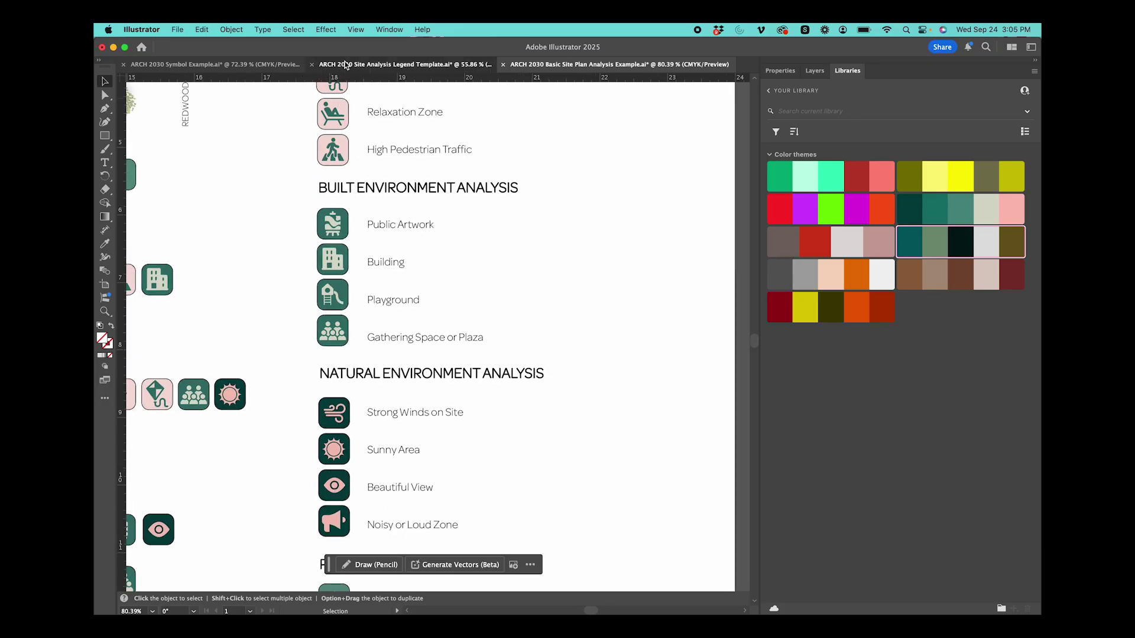
left_click(264, 65)
left_click(694, 299)
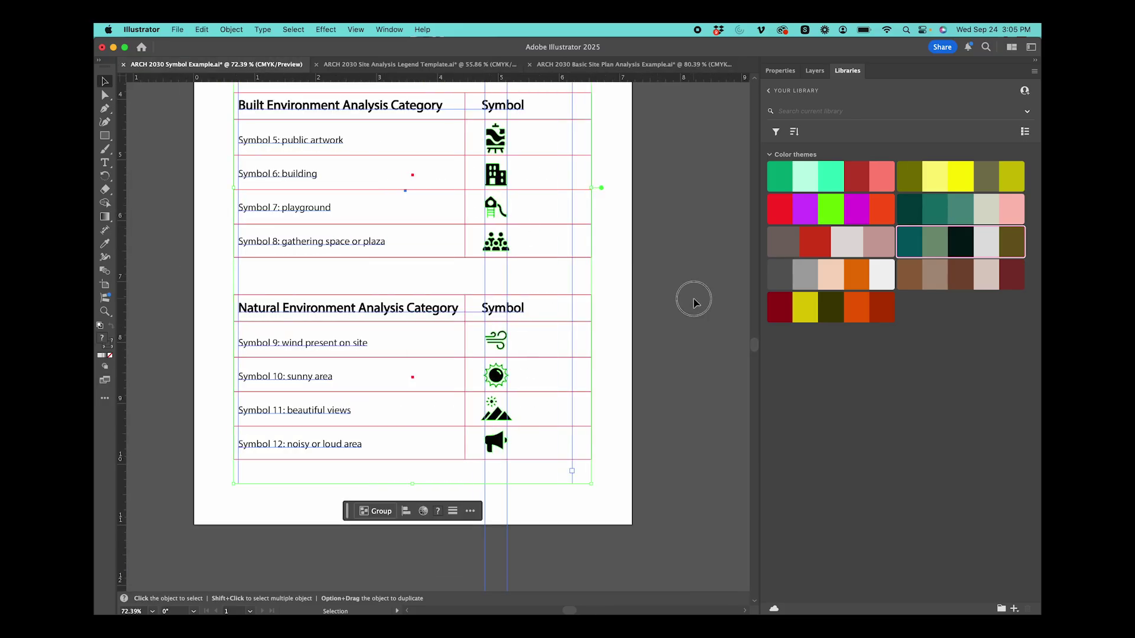
scroll(396, 245, "up", 5)
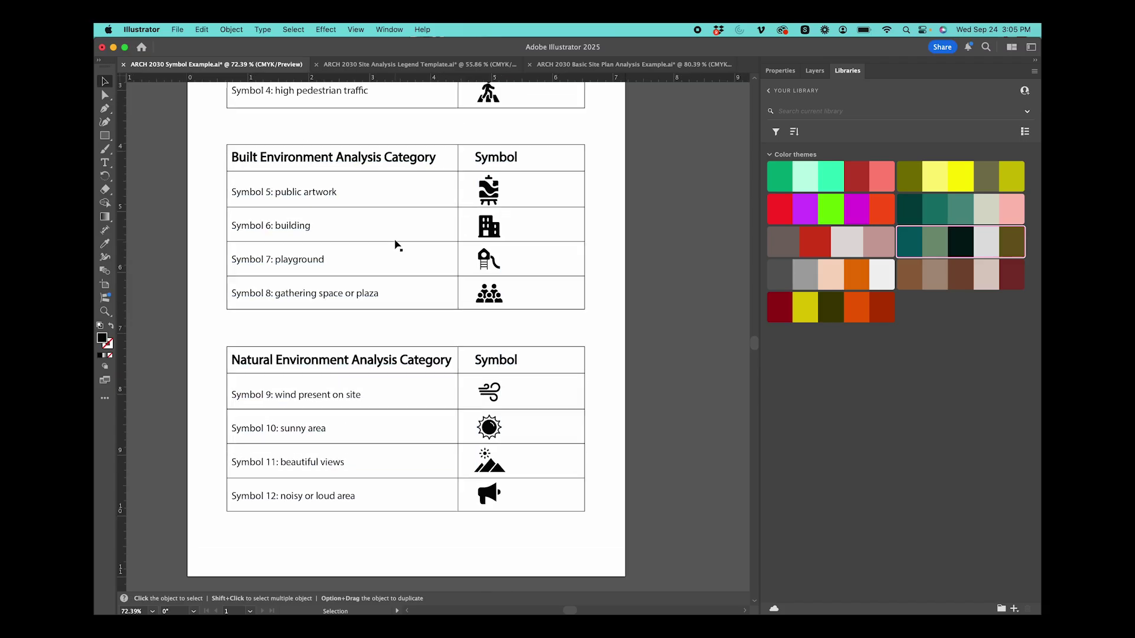
scroll(431, 307, "down", 4)
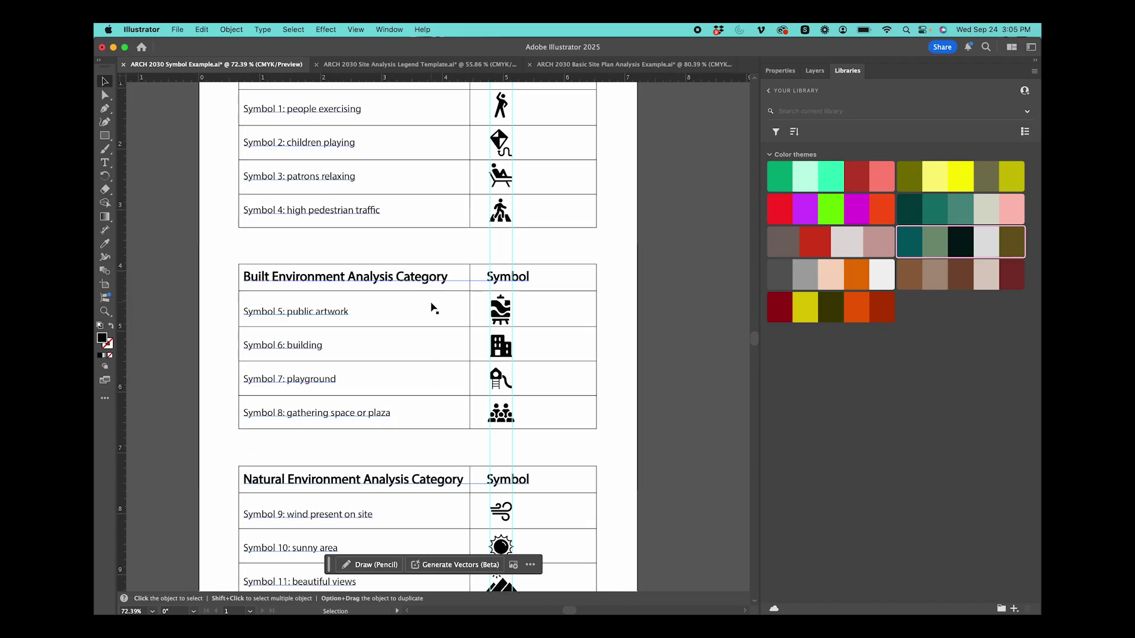
Switch to the Basic Site Plan Analysis Example document, unlock Layer 9 and delete it
left_click(632, 62)
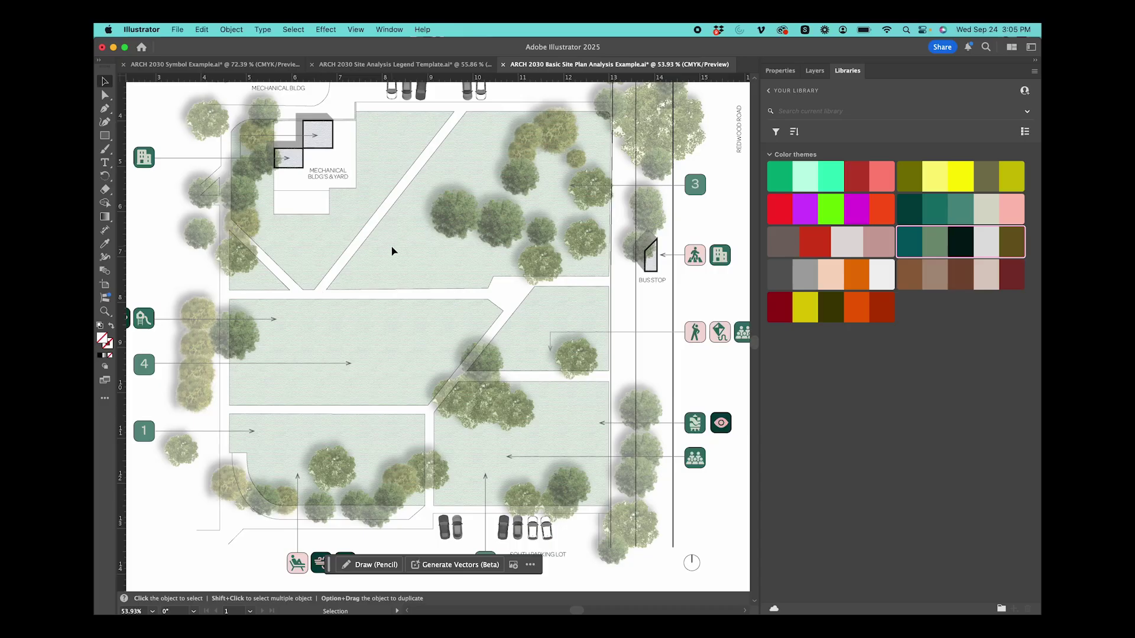
scroll(391, 250, "up", 5)
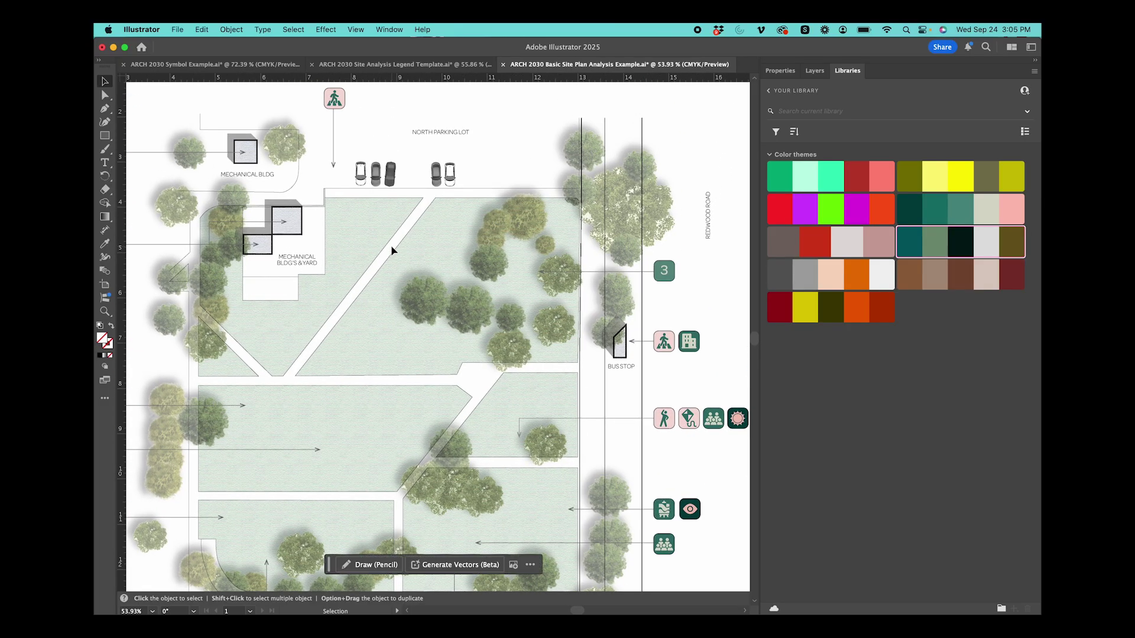
left_click(781, 70)
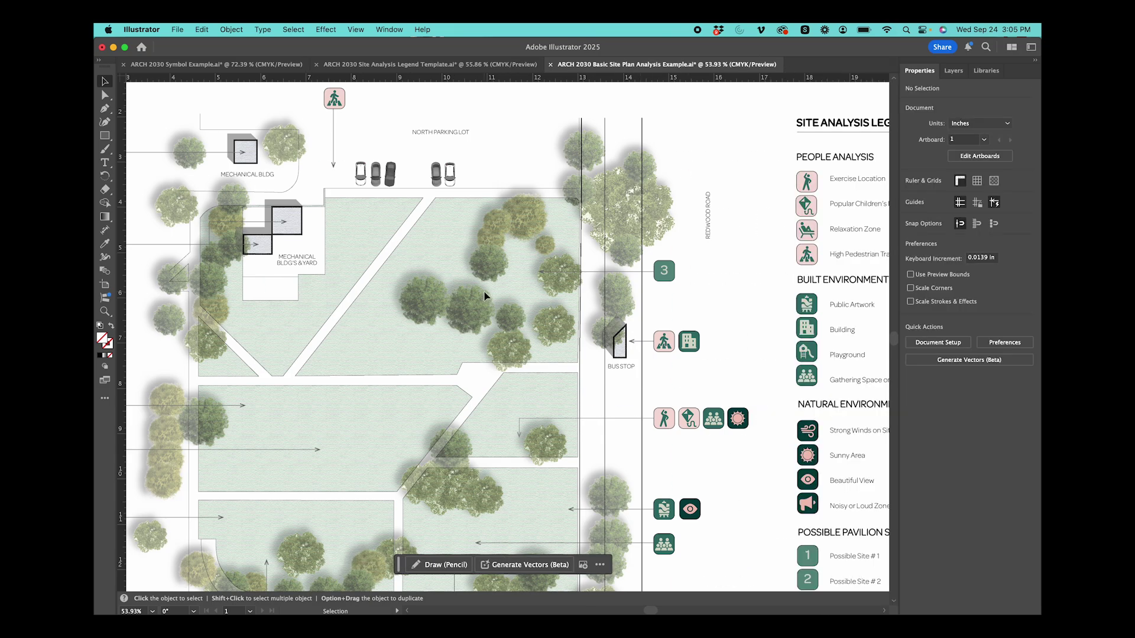
scroll(484, 296, "down", 3)
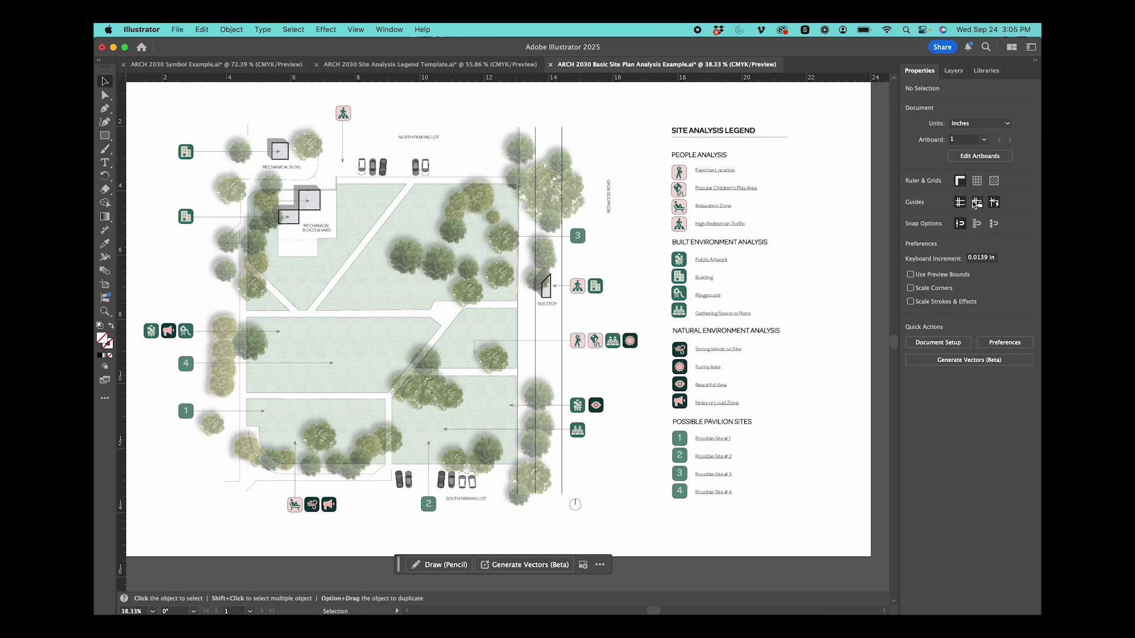
left_click(953, 71)
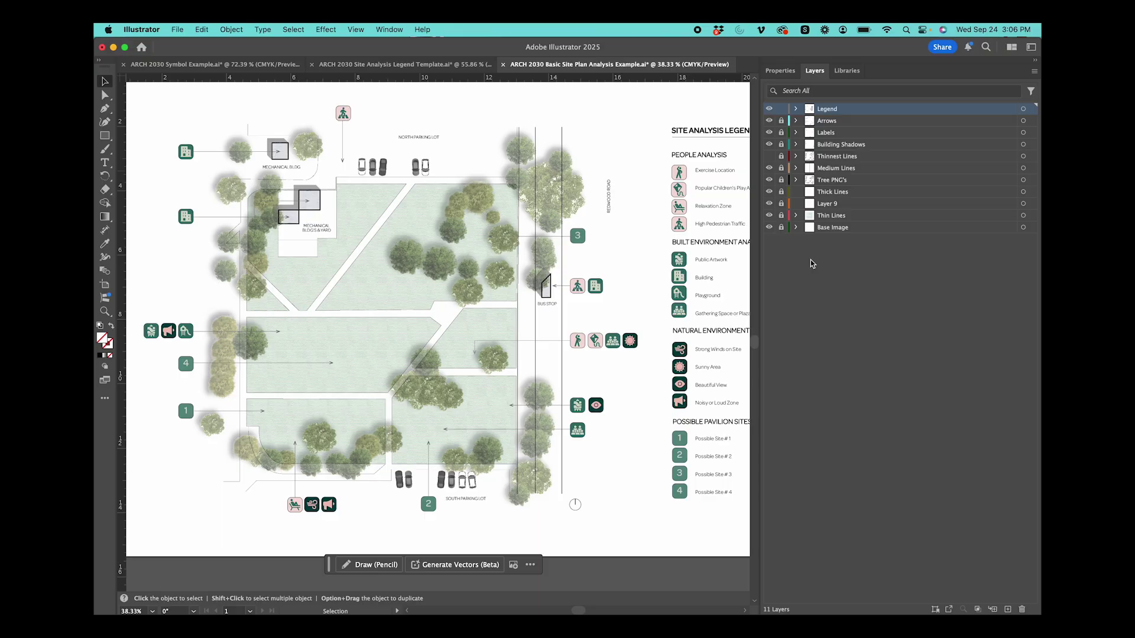
left_click(780, 203)
left_click(844, 207)
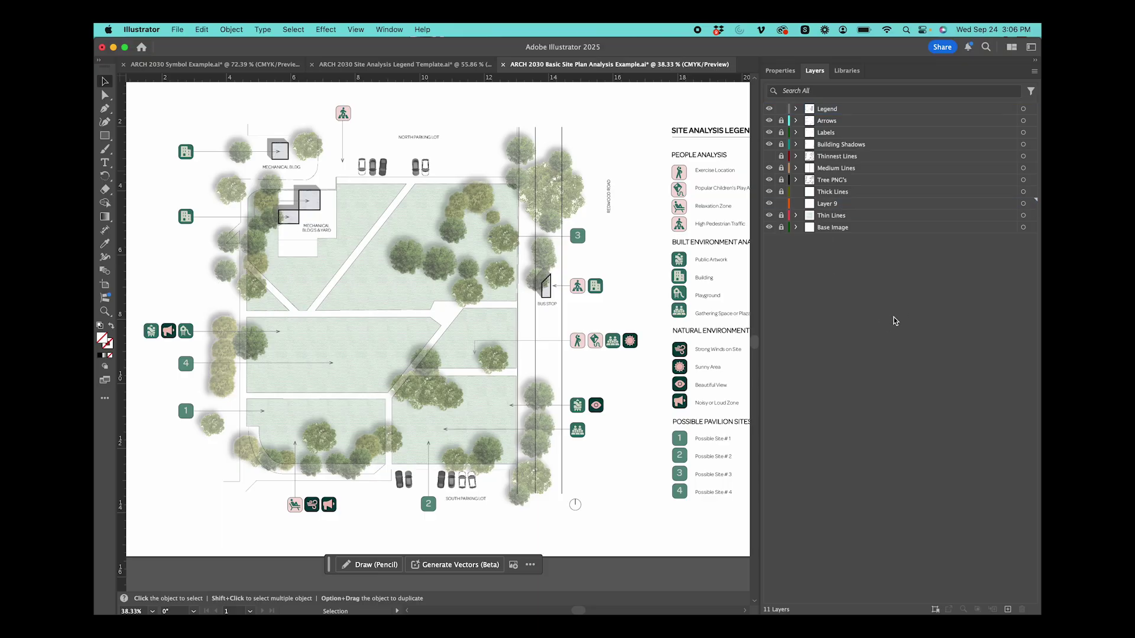
left_click(1022, 610)
Compare the site plan example's legend with the legend template, and examine how its symbols and arrows are placed around the plan
scroll(642, 308, "right", 3)
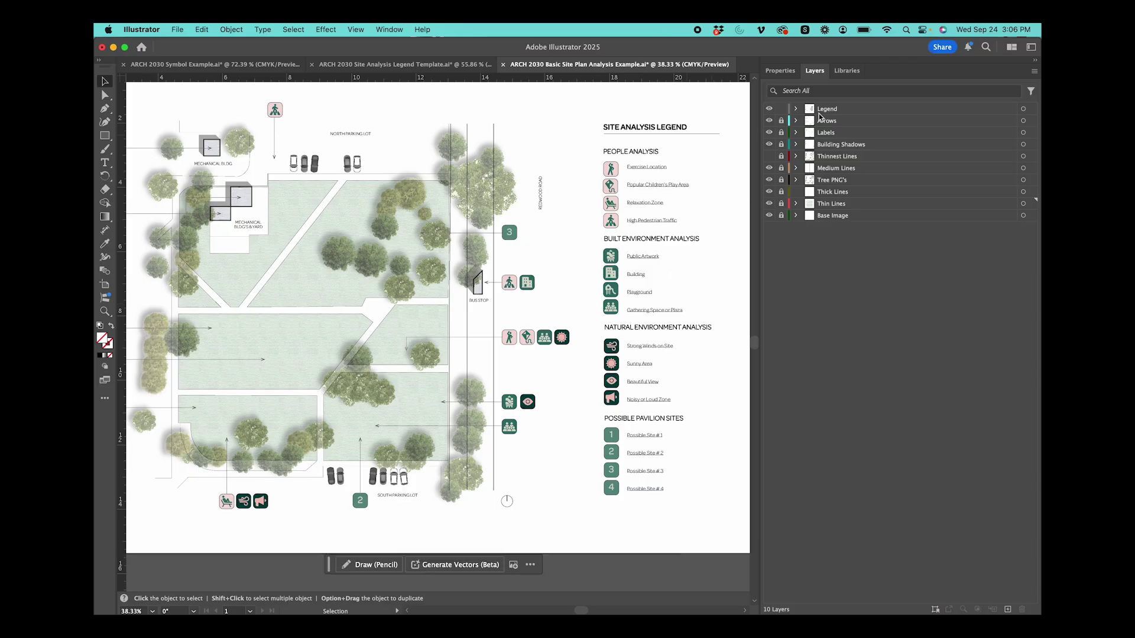
left_click(553, 279)
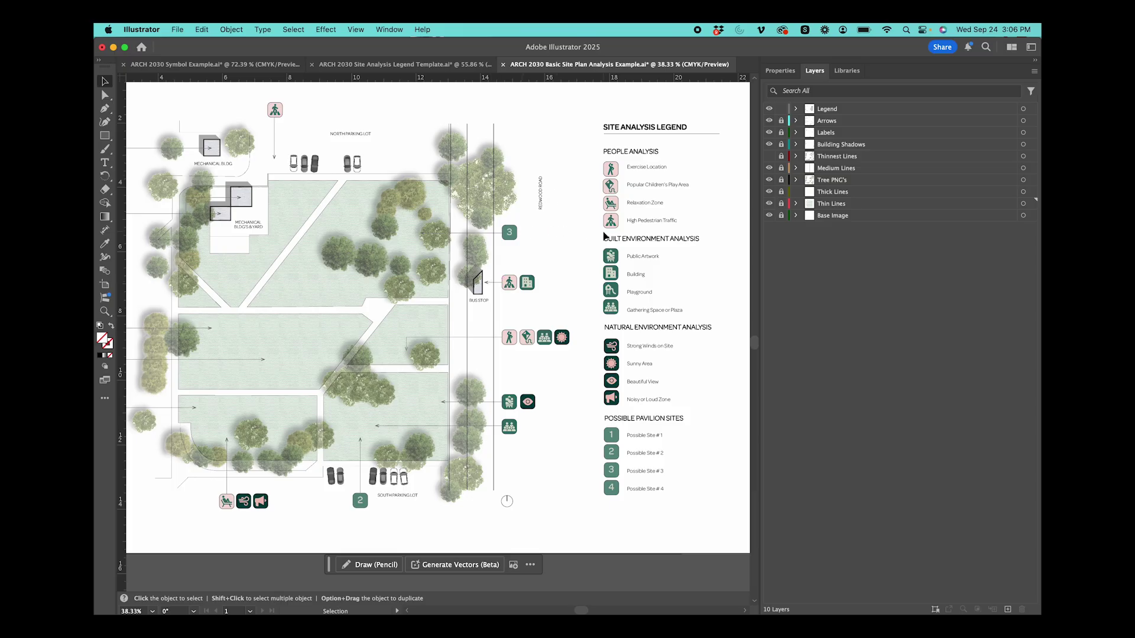
scroll(604, 236, "up", 1)
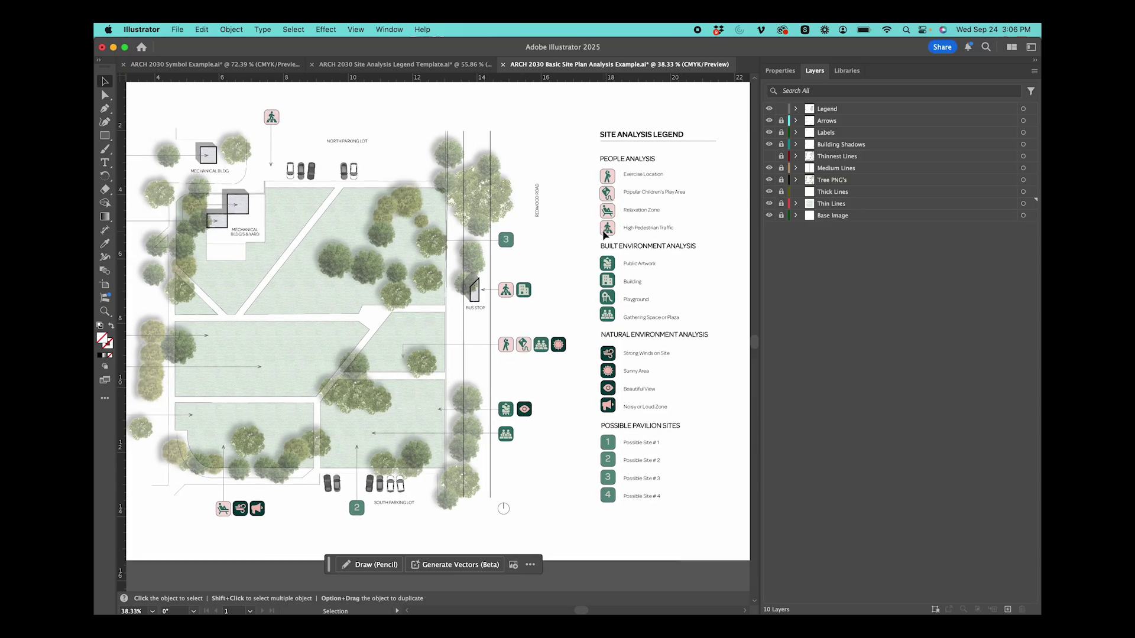
scroll(633, 166, "right", 3)
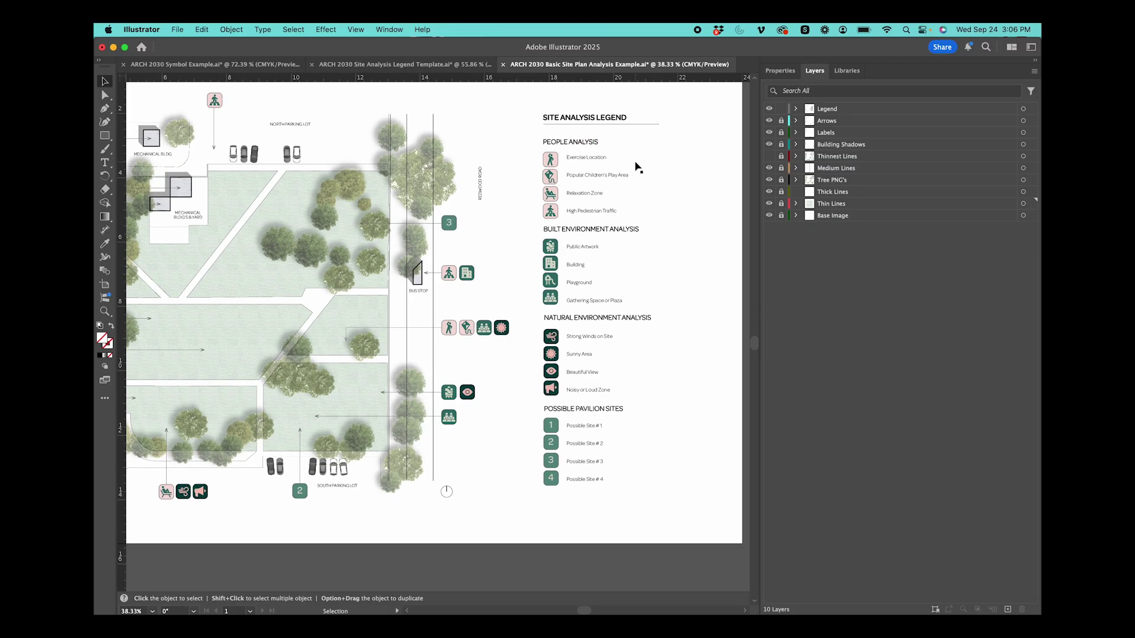
scroll(605, 174, "right", 3)
left_click(392, 65)
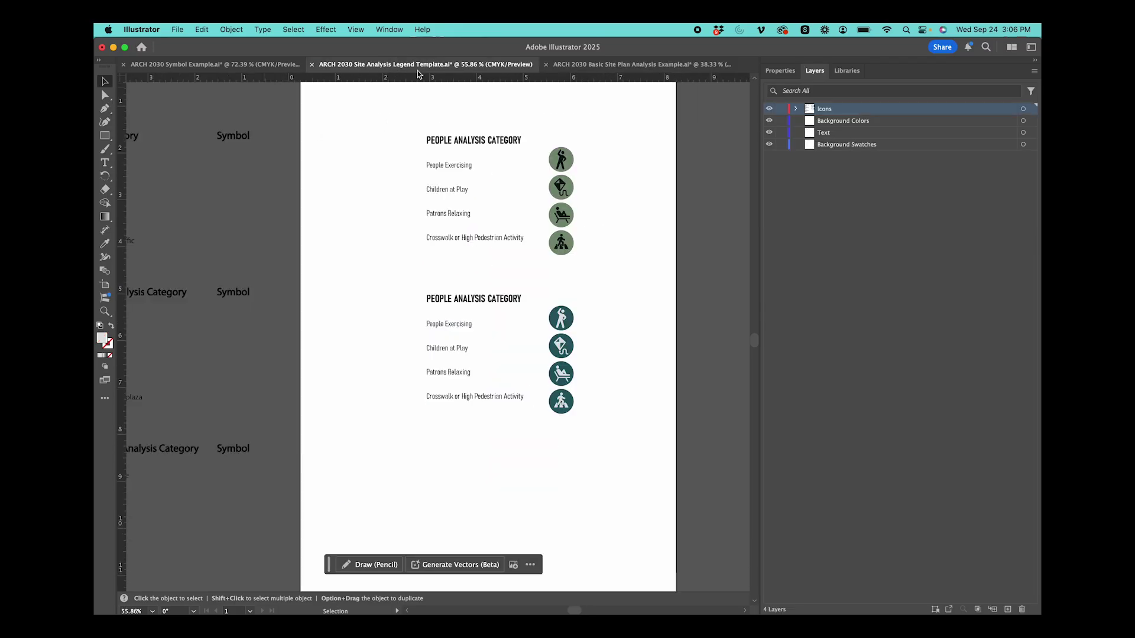
left_click(579, 66)
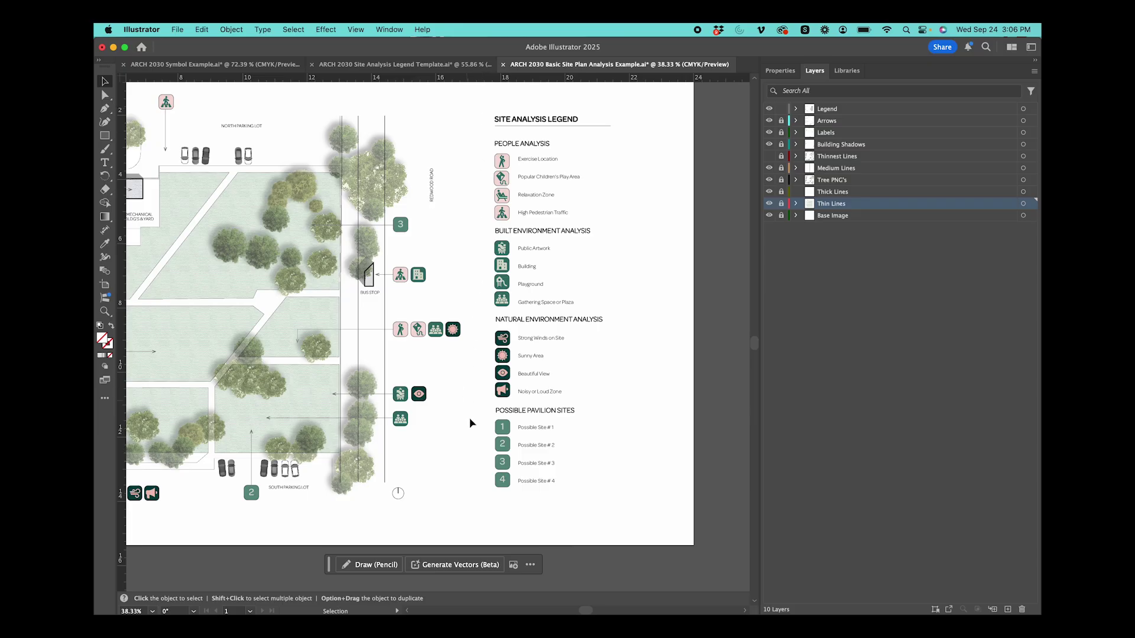
left_click_drag(519, 144, 693, 516)
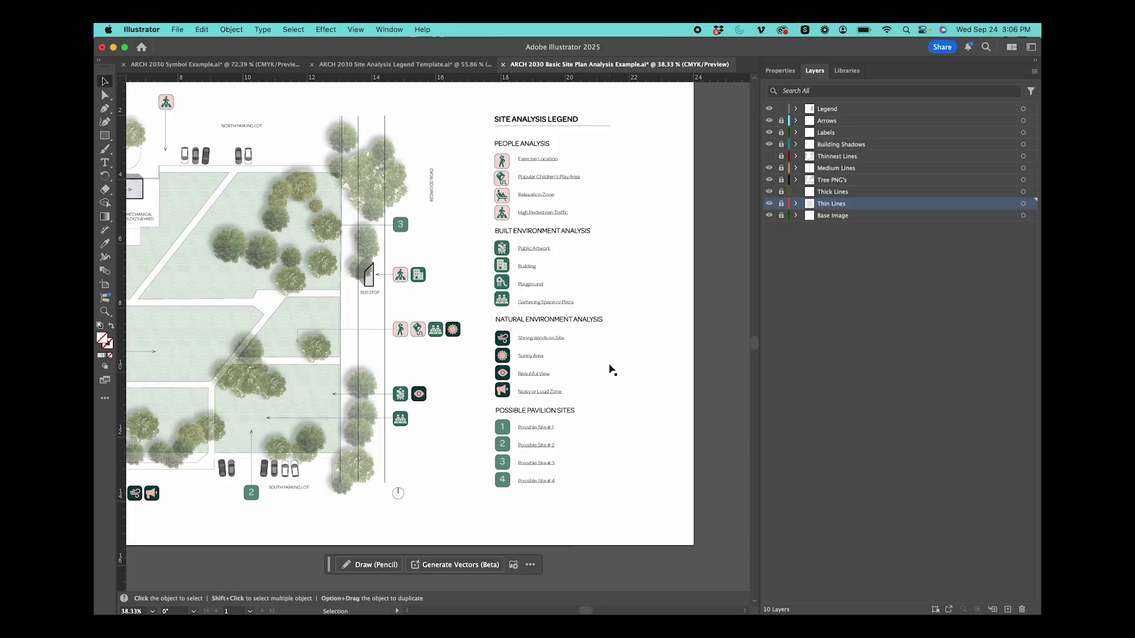
scroll(612, 370, "left", 5)
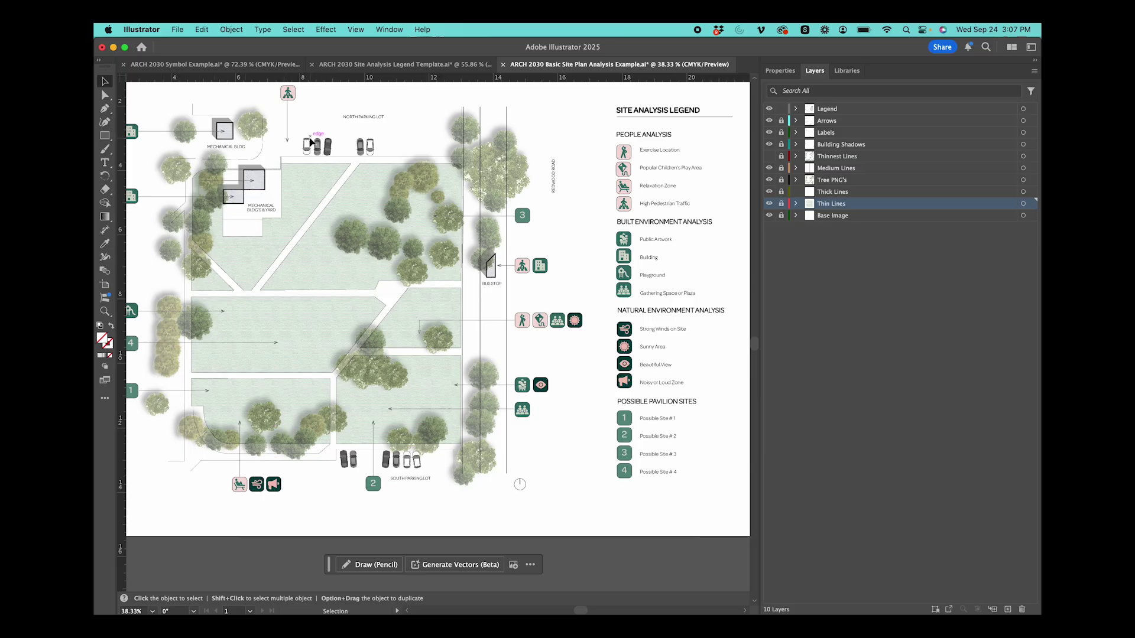
scroll(348, 501, "up", 5)
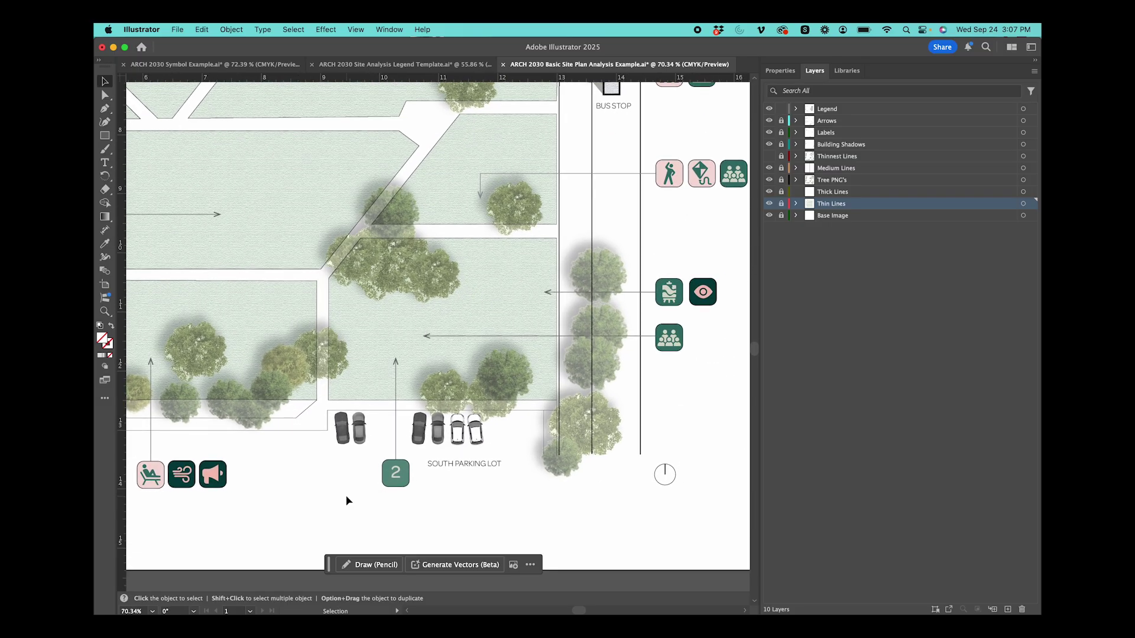
scroll(348, 502, "down", 5)
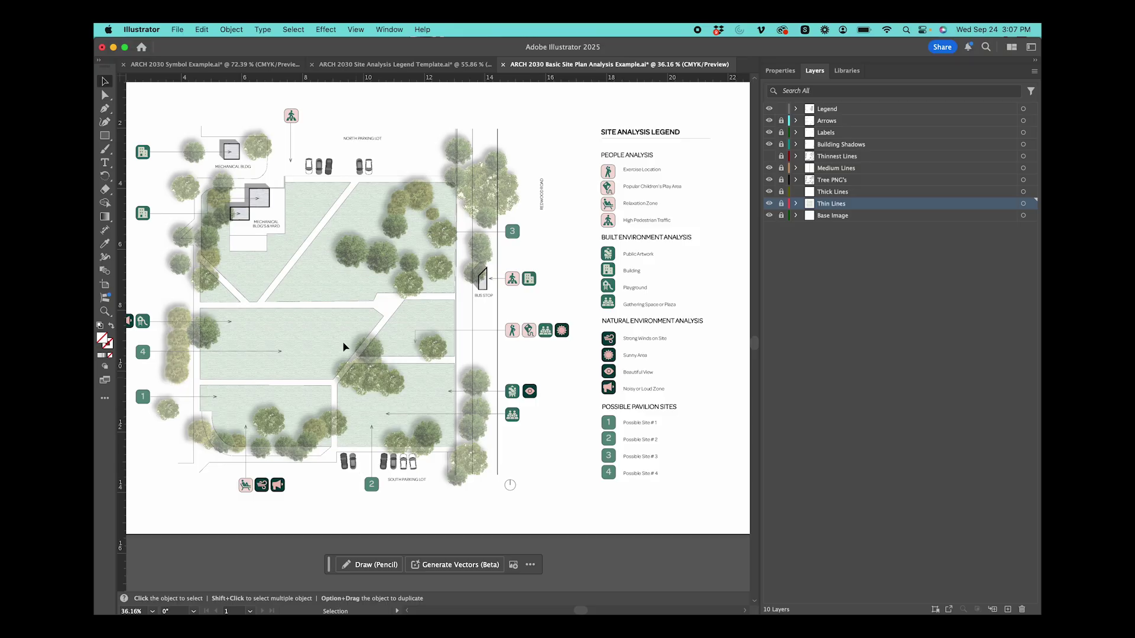
scroll(253, 311, "up", 2)
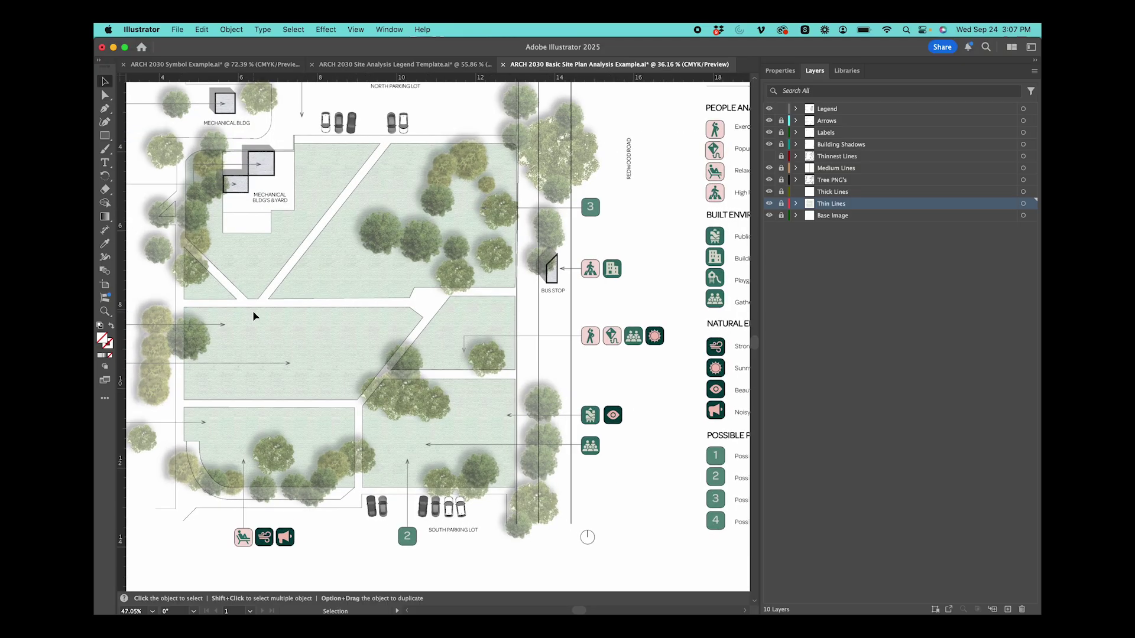
left_click_drag(780, 133, 787, 230)
left_click(261, 200)
key("super+z")
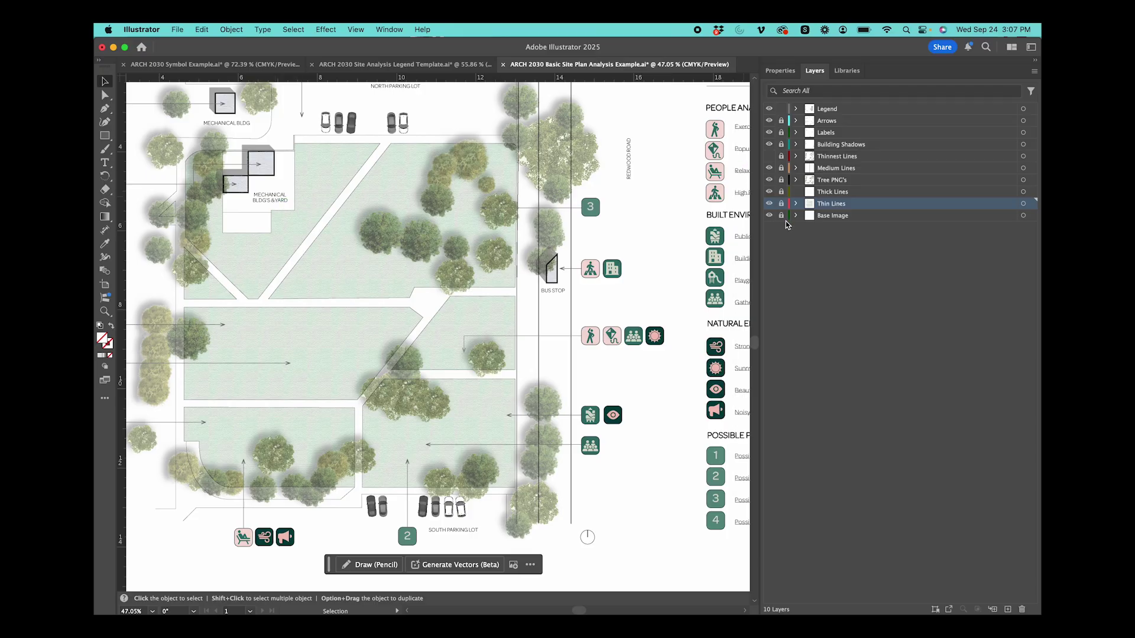
Unlock all the site plan's locked layers and select the Mechanical Bldg's & Yard label to inspect its text properties
left_click_drag(781, 133, 785, 226)
left_click(270, 197)
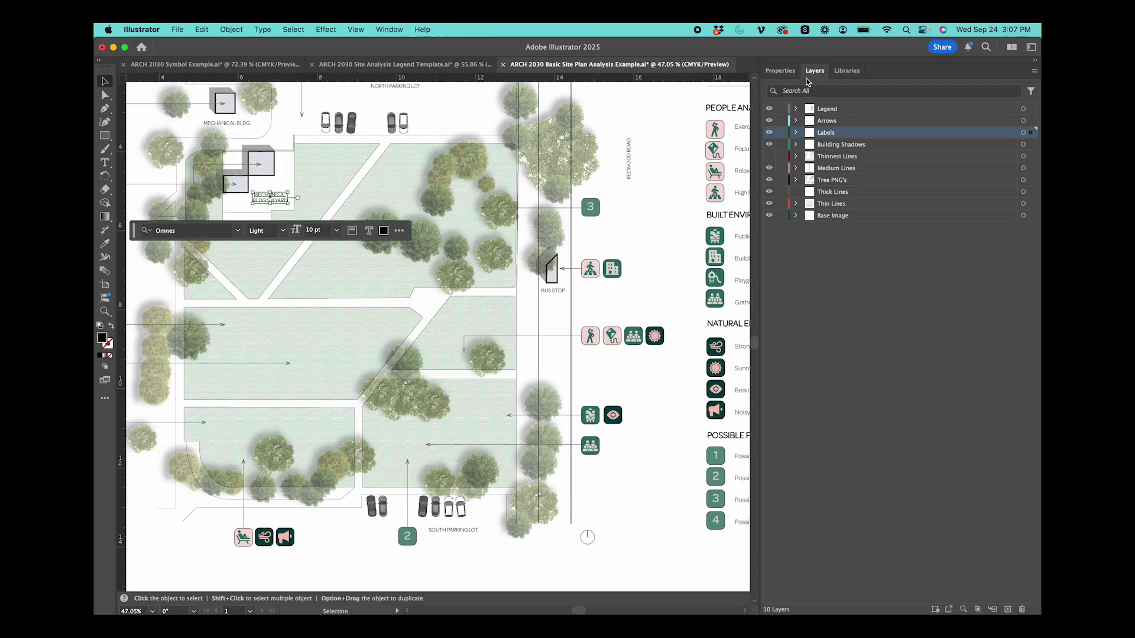
left_click(780, 70)
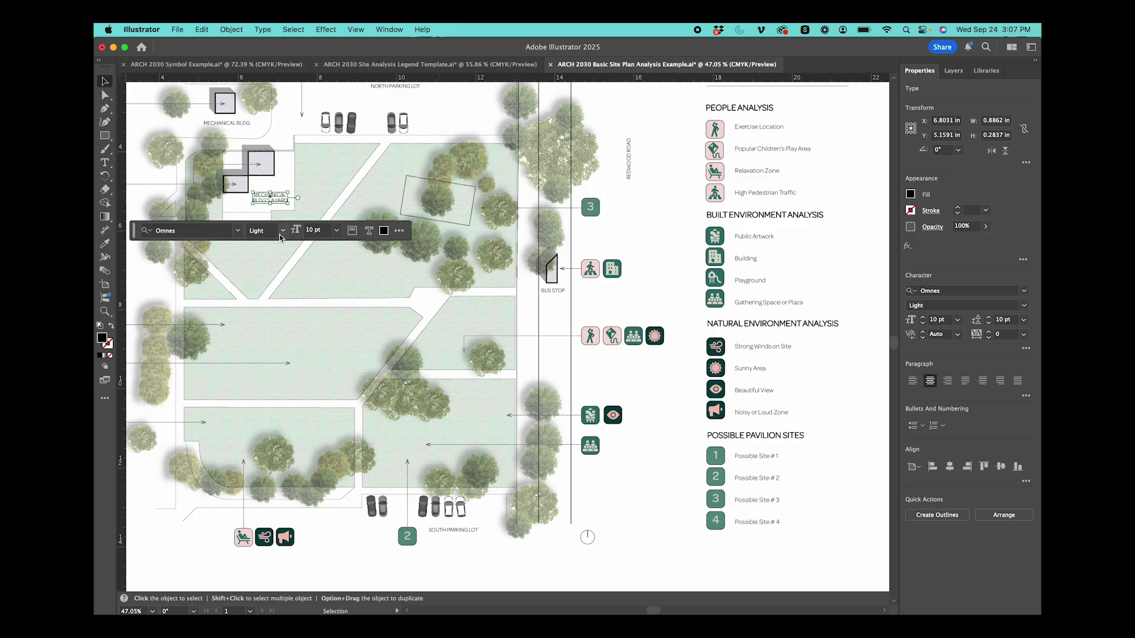
scroll(783, 173, "up", 5)
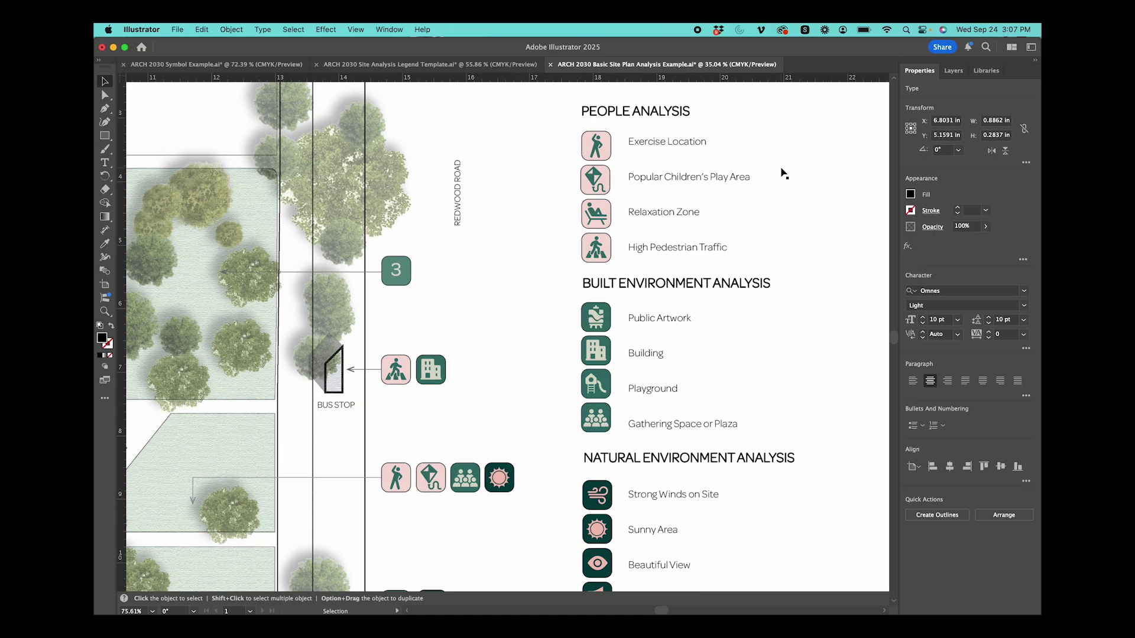
Inspect the text properties of the legend's item labels and the People Analysis heading
left_click(717, 183)
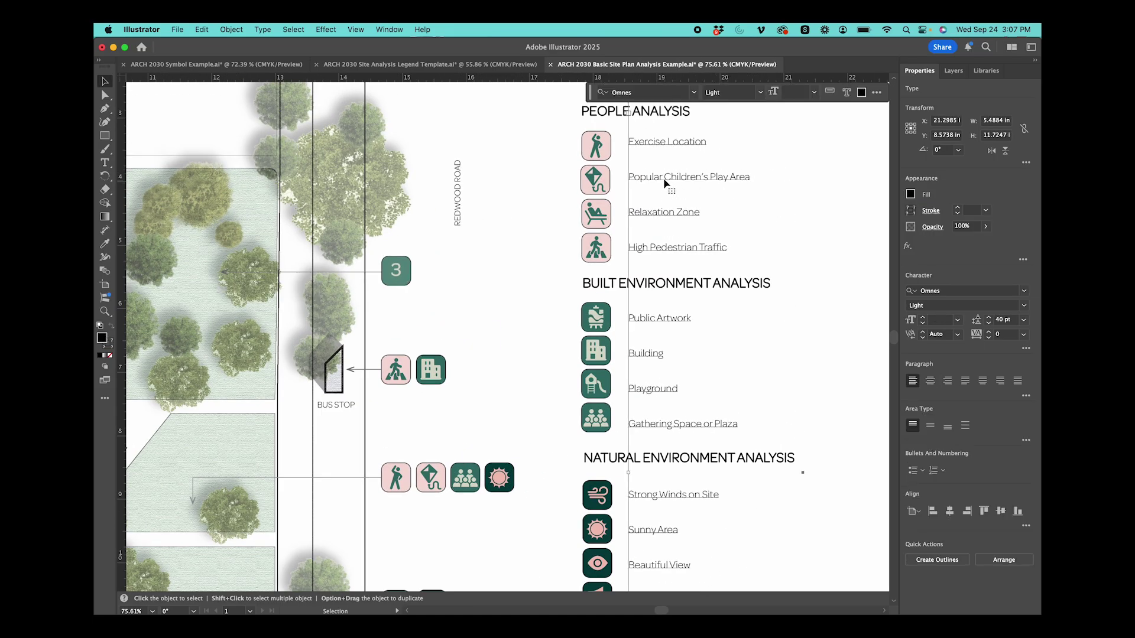
left_click(615, 112)
scroll(451, 178, "down", 5)
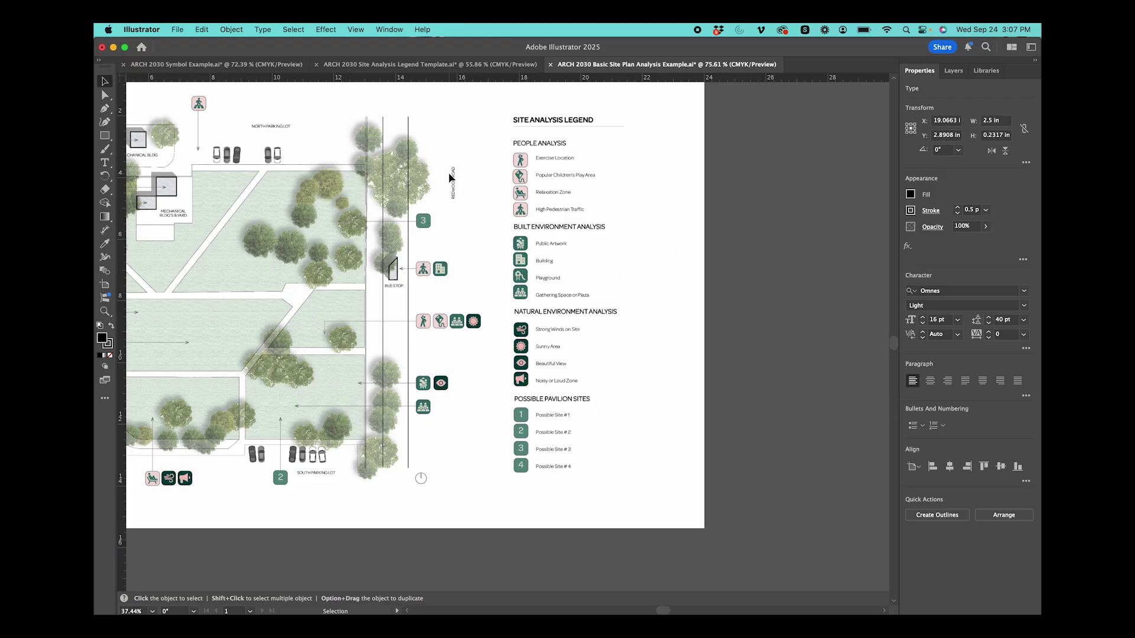
scroll(254, 347, "up", 3)
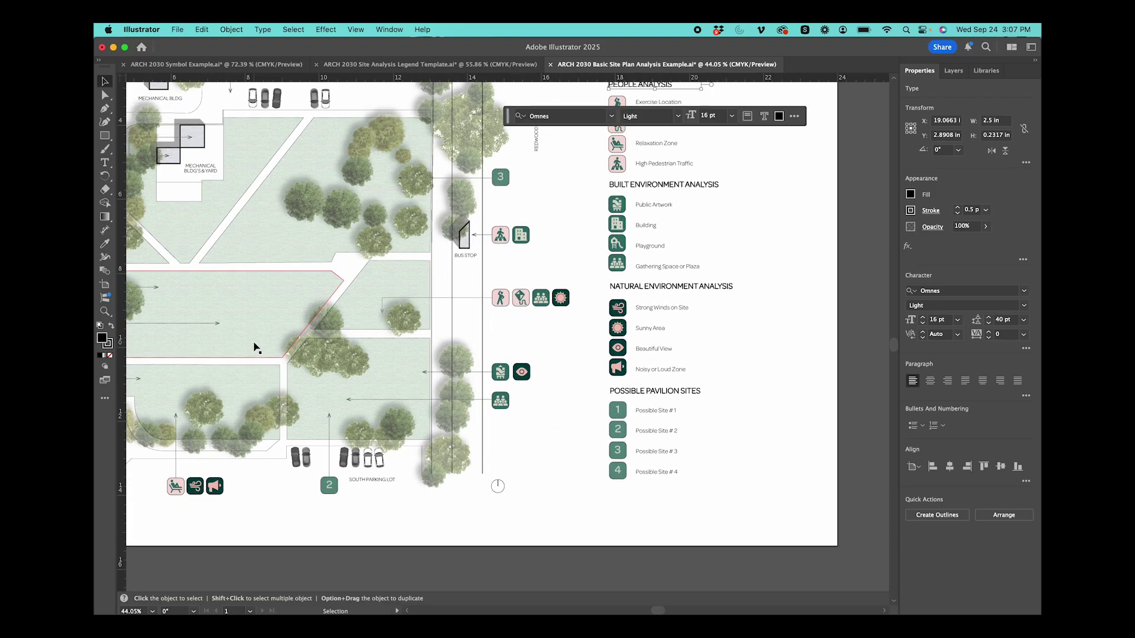
scroll(254, 347, "down", 3)
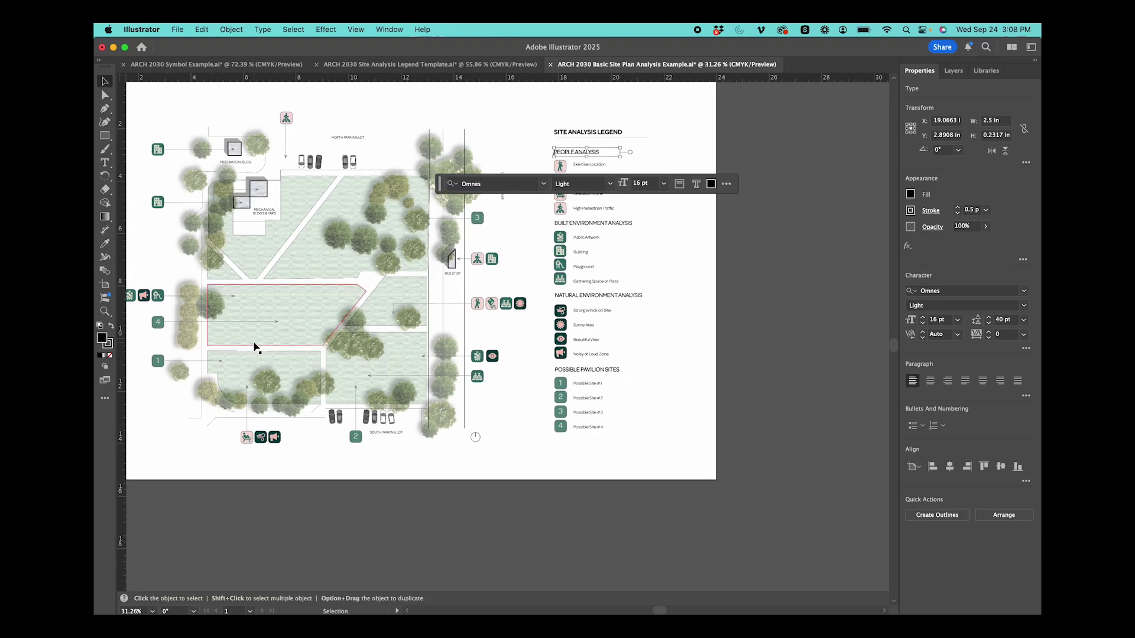
left_click(661, 508)
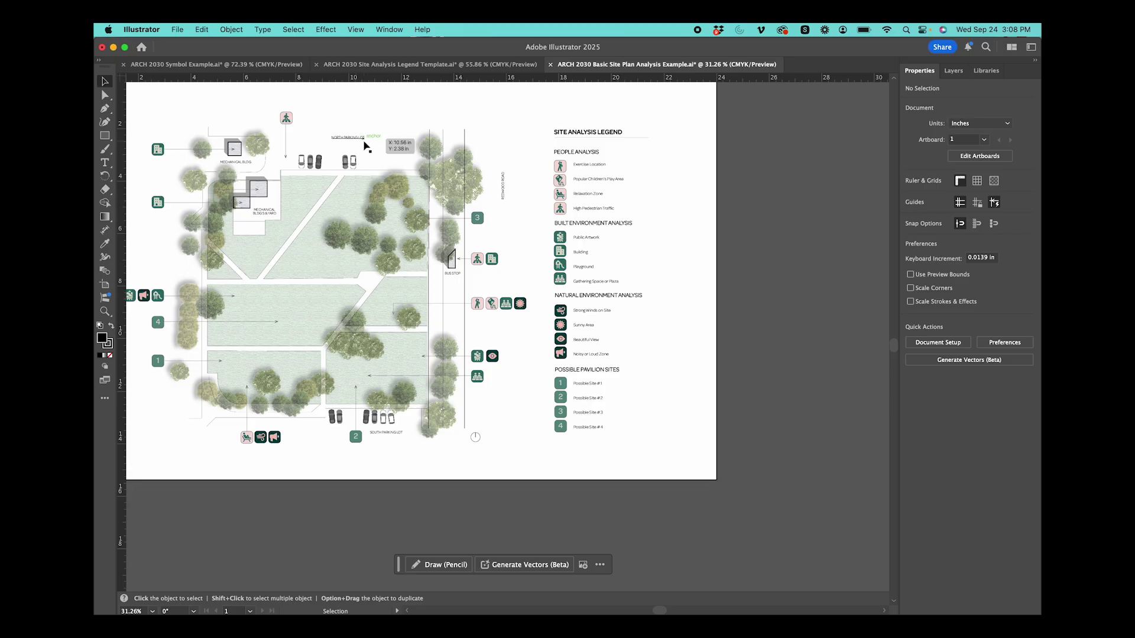
Select the site plan's tree group to check its opacity and effect properties
scroll(365, 142, "up", 3)
left_click(503, 151)
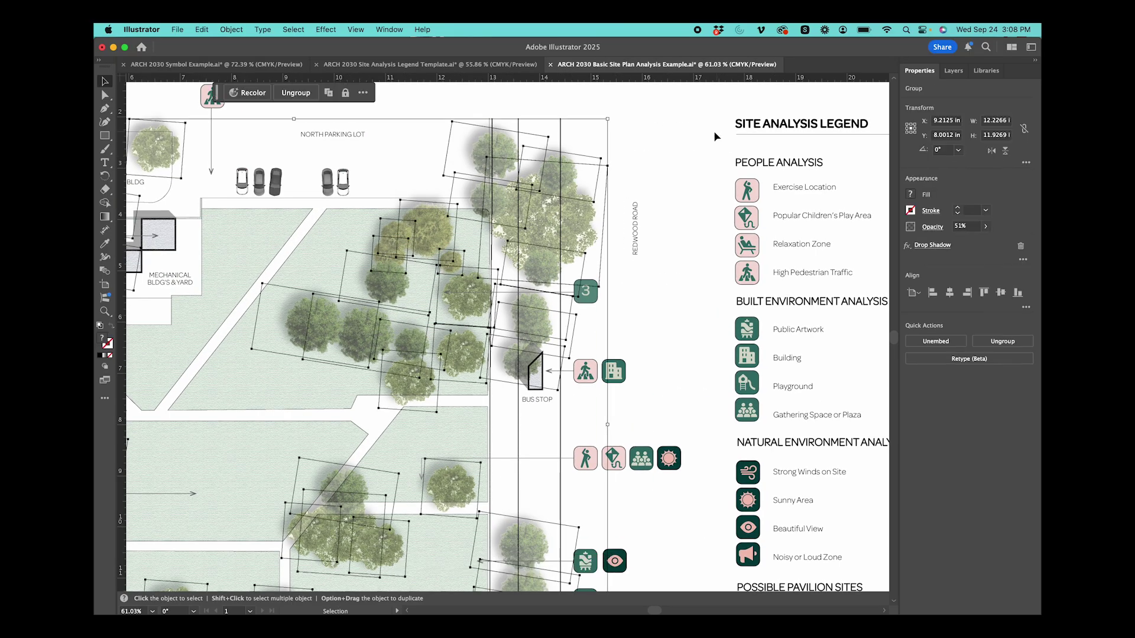
left_click(674, 143)
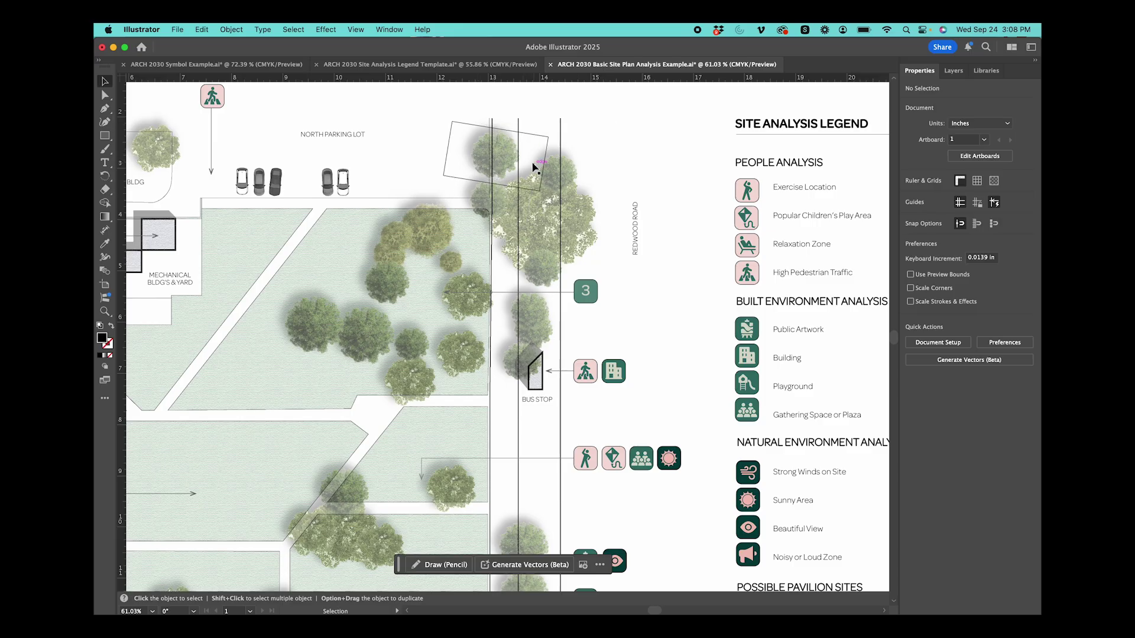
Show the document's linked images and review the Unembed option for the first corvette-top-view image
left_click(388, 29)
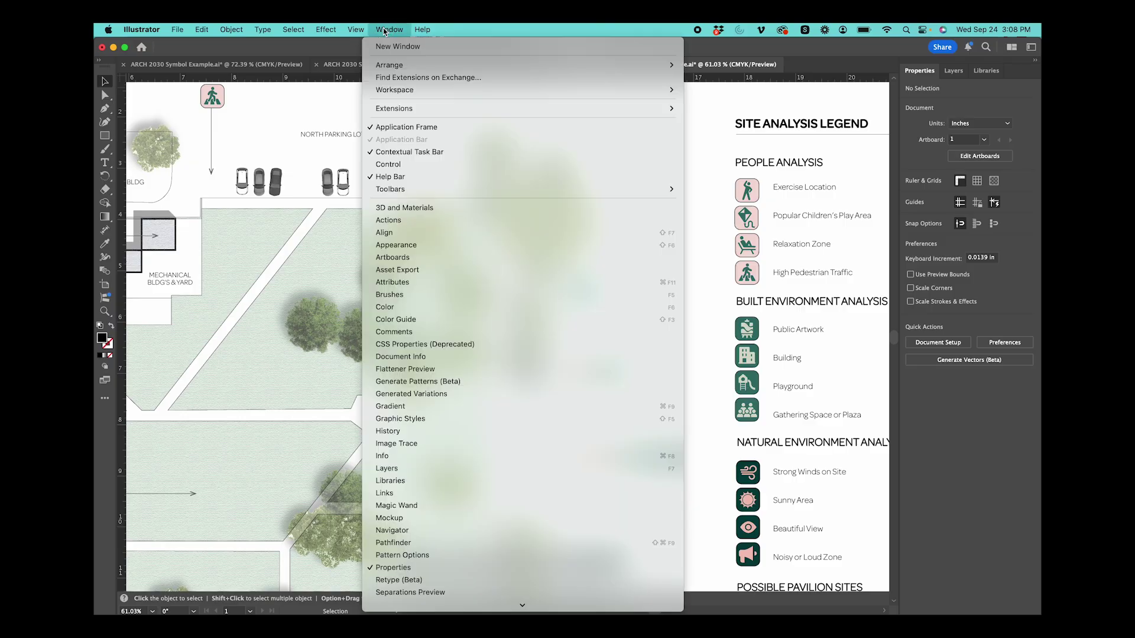
left_click(470, 496)
left_click(195, 340)
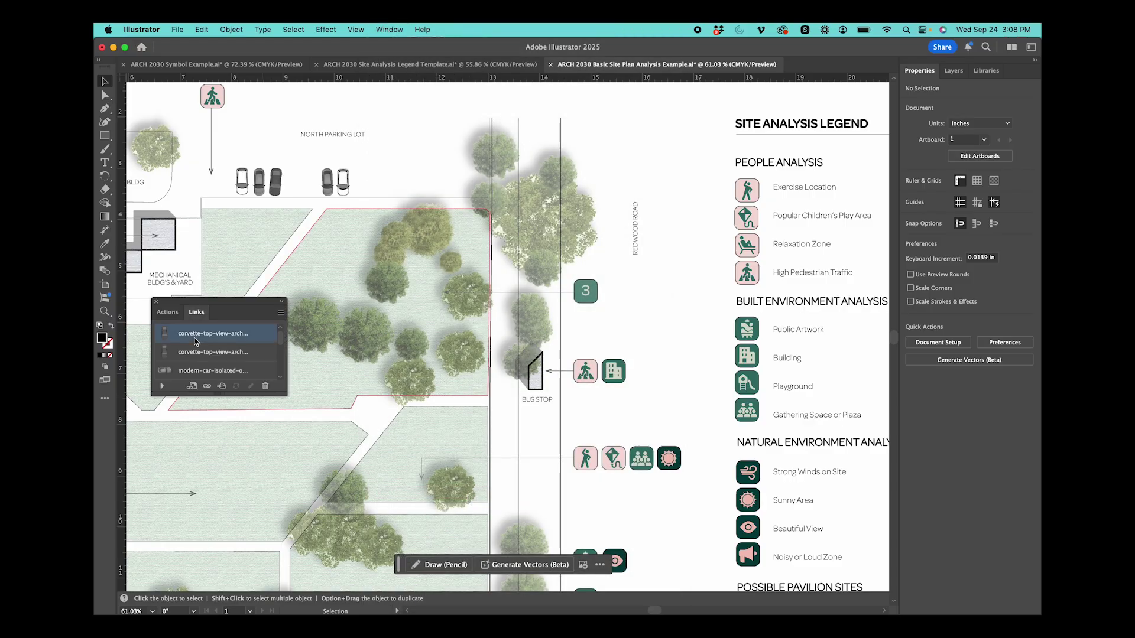
left_click(281, 312)
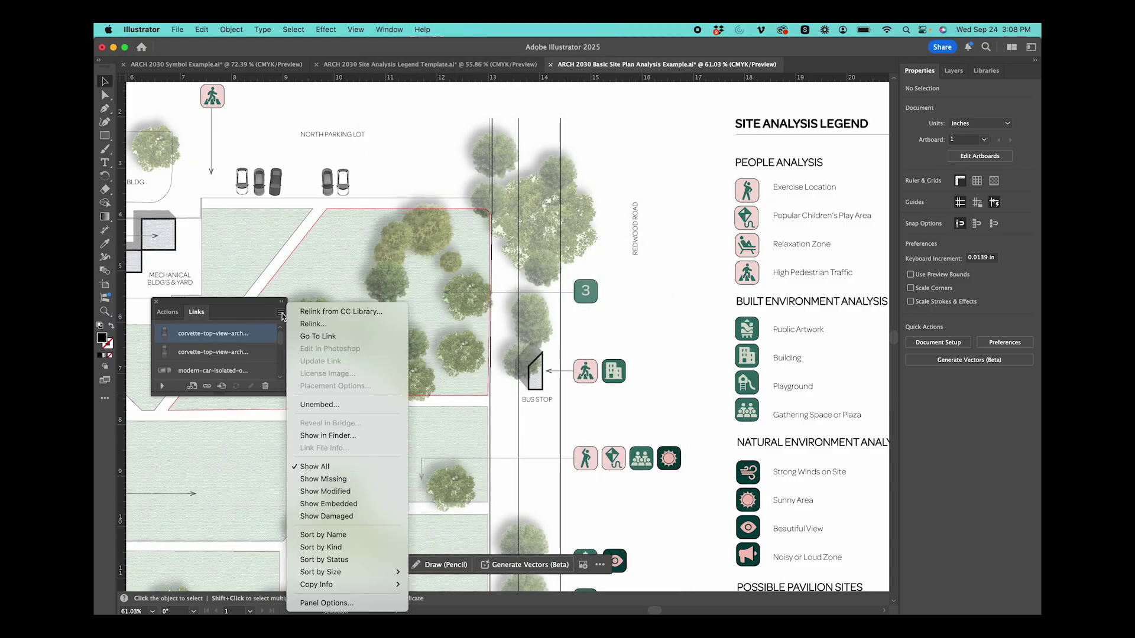
left_click(321, 405)
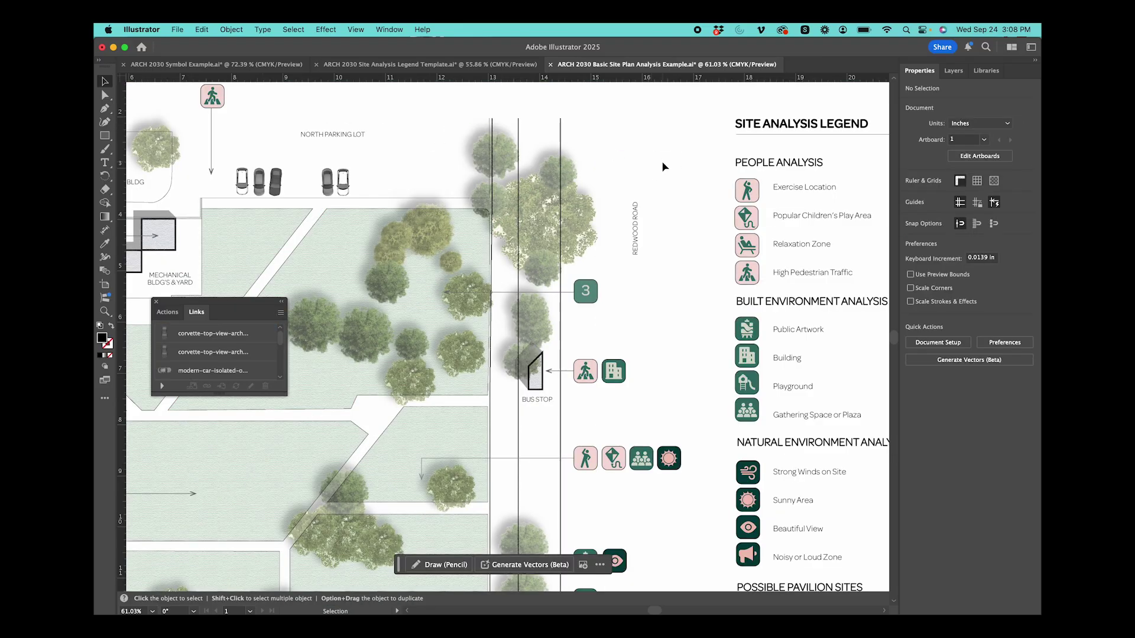
Ungroup the site plan's trees and move the northernmost Redwood Road tree out beside the North Parking Lot label
left_click(498, 173)
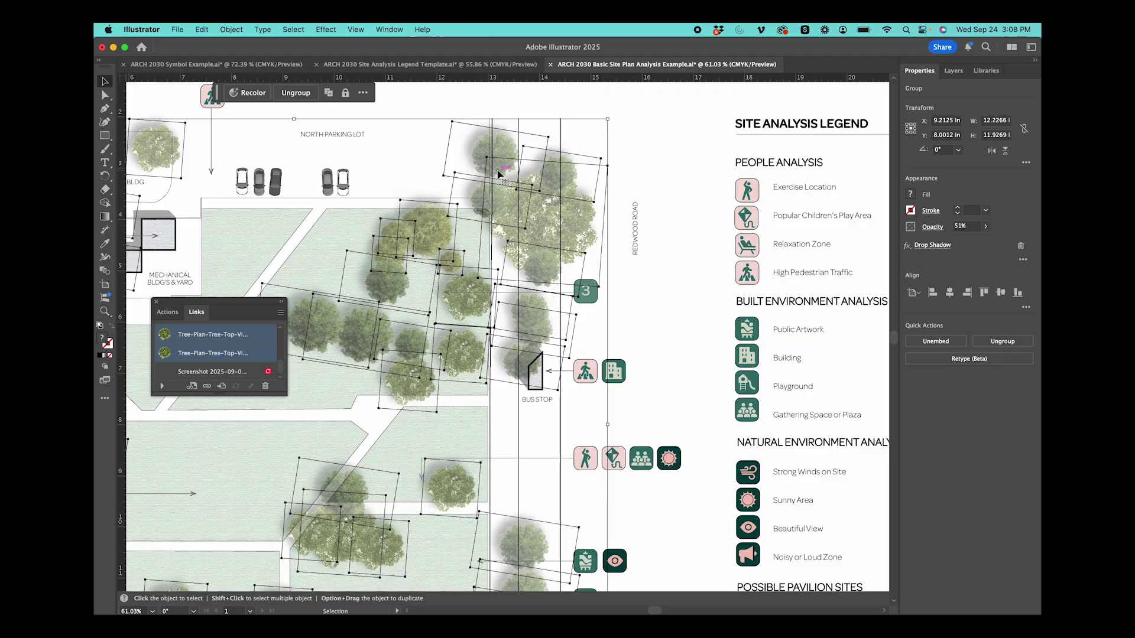
key("super+shift+a")
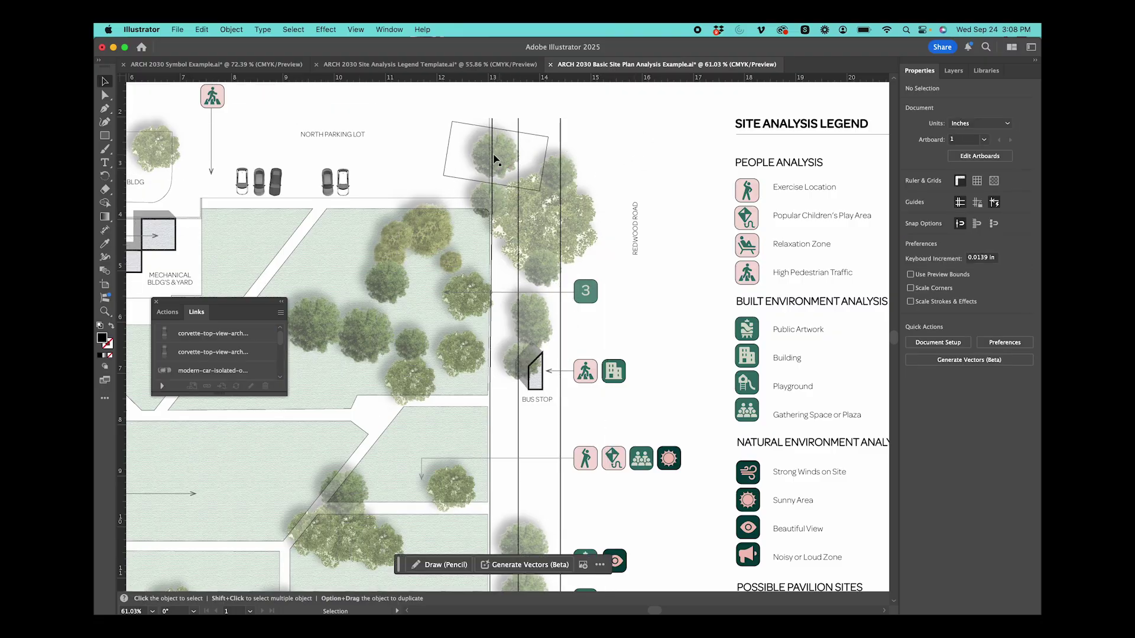
left_click(480, 161)
key("super+shift+g")
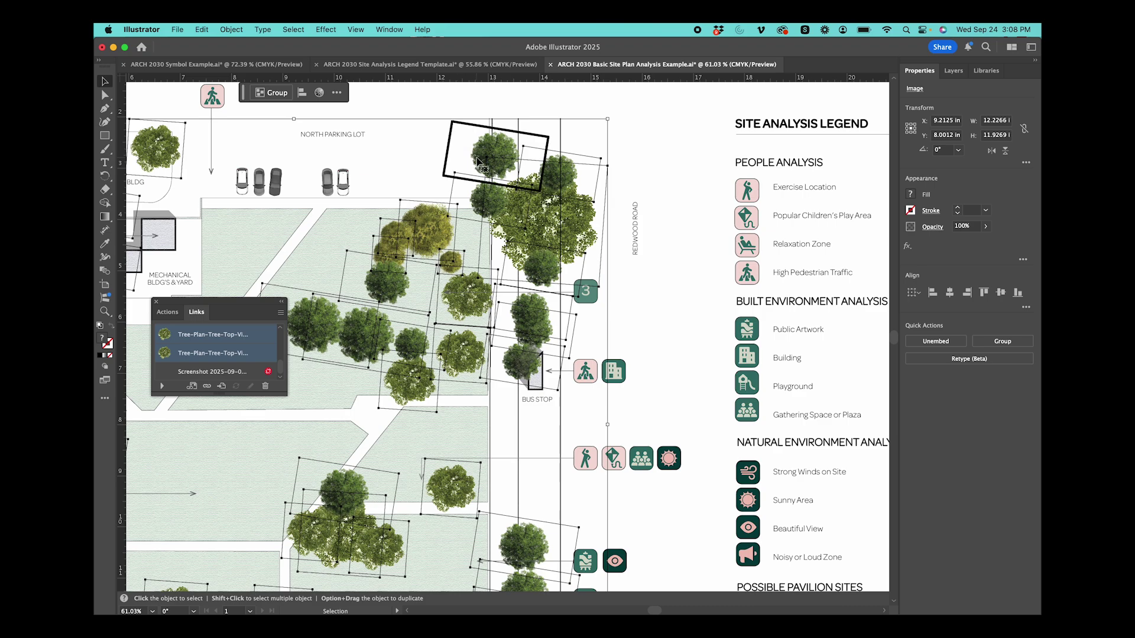
key("super+shift+a")
left_click(477, 156)
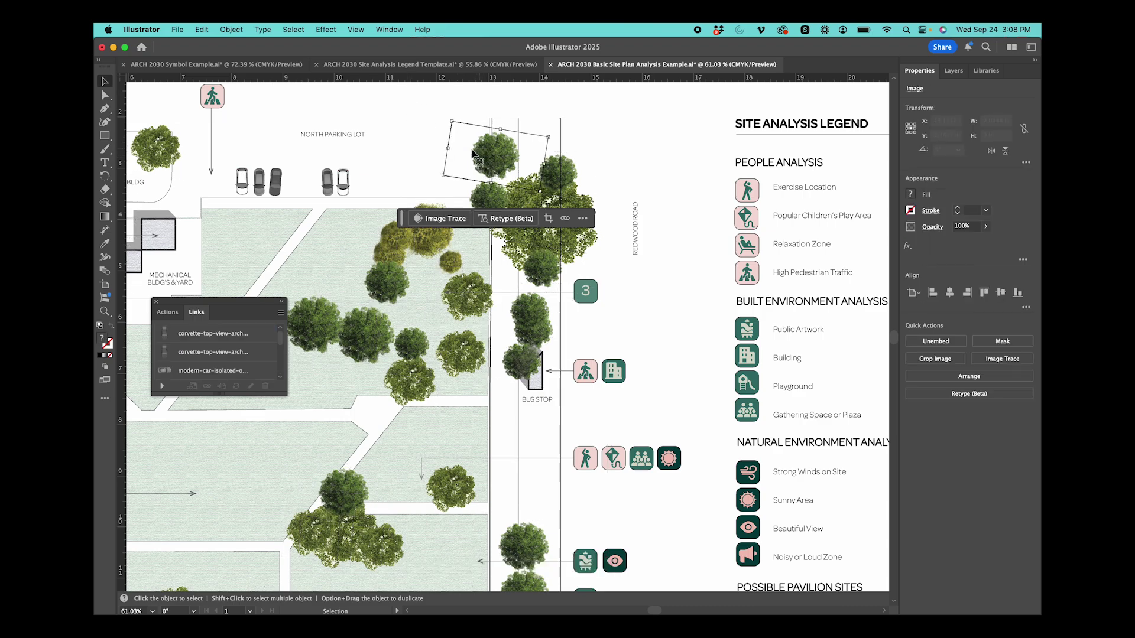
left_click_drag(475, 155, 415, 130)
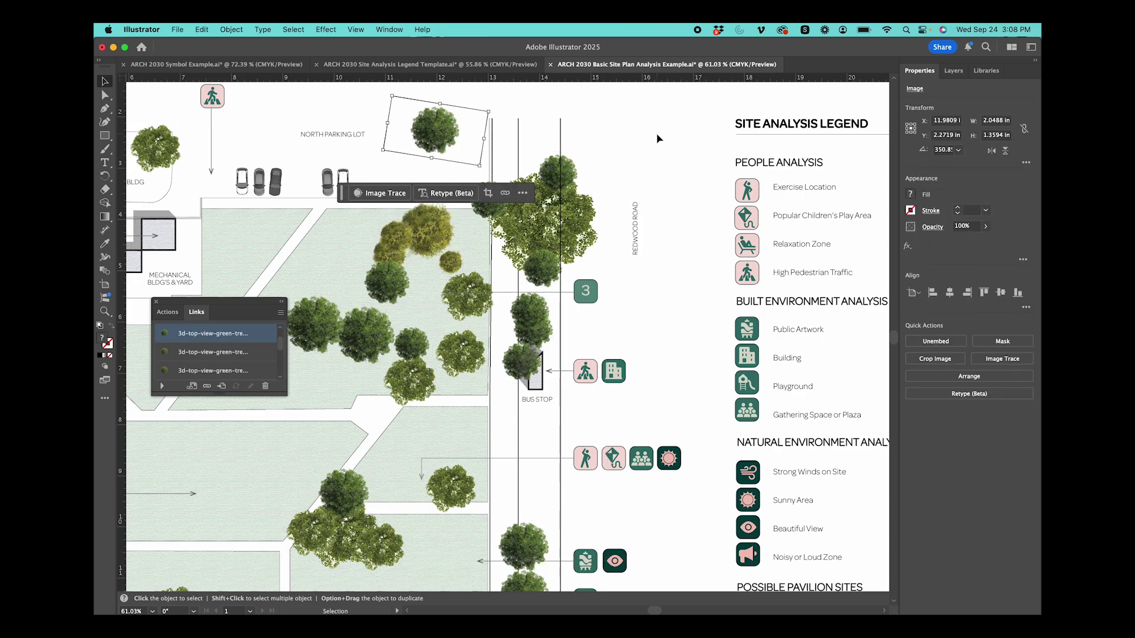
Apply a Multiply drop shadow with 50% opacity to the tree beside the North Parking Lot label
left_click(907, 246)
mouse_move(946, 362)
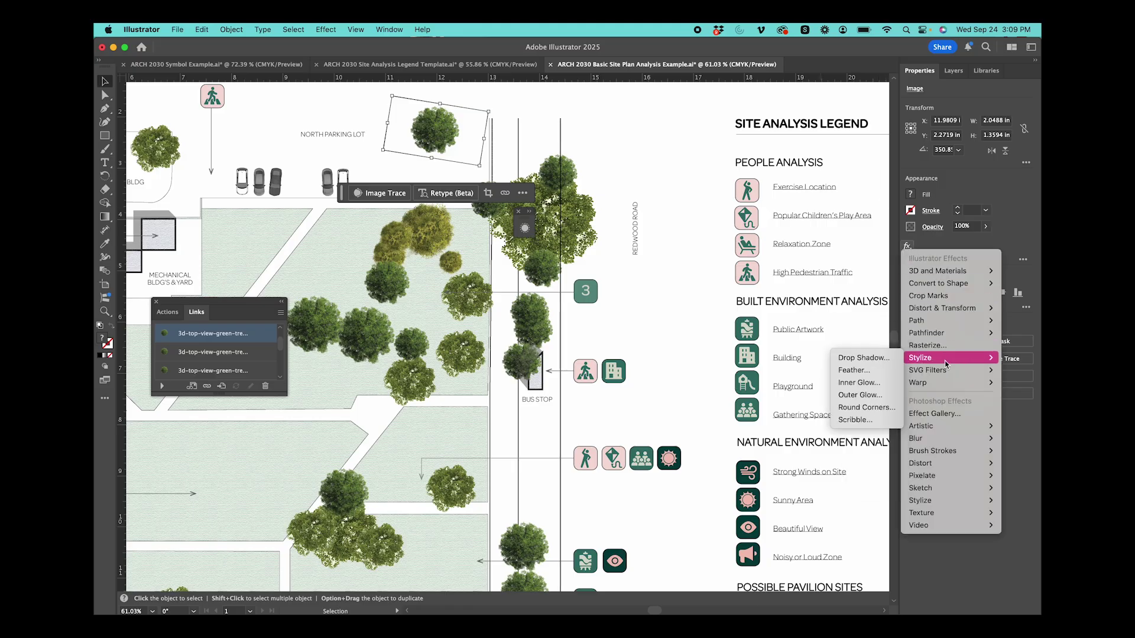
left_click(886, 359)
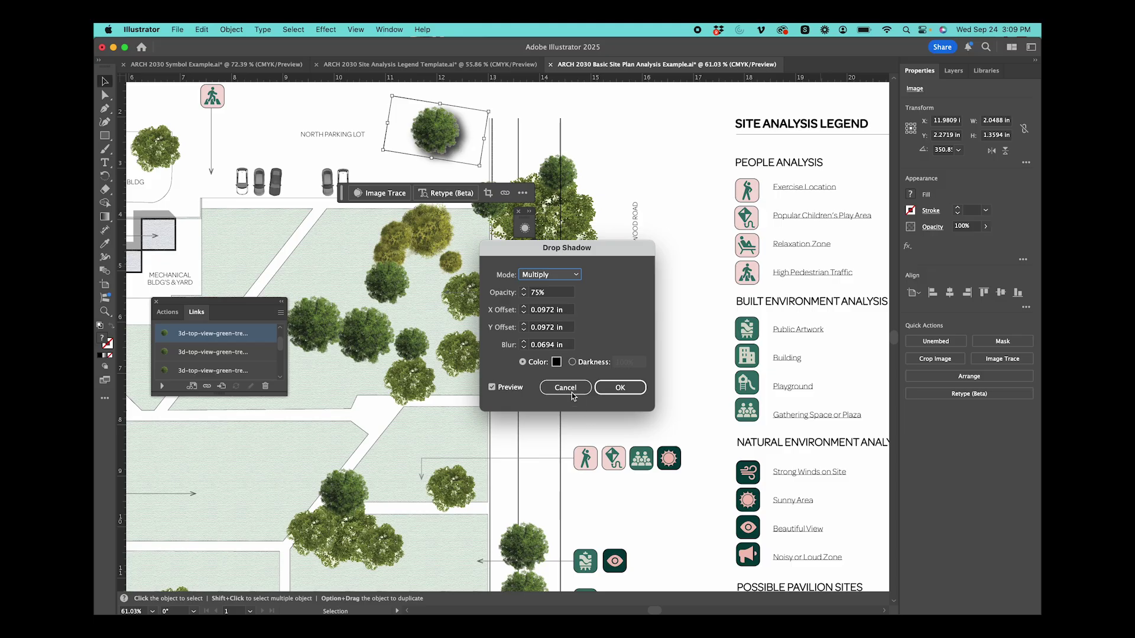
left_click(550, 293)
left_click_drag(550, 293, 514, 295)
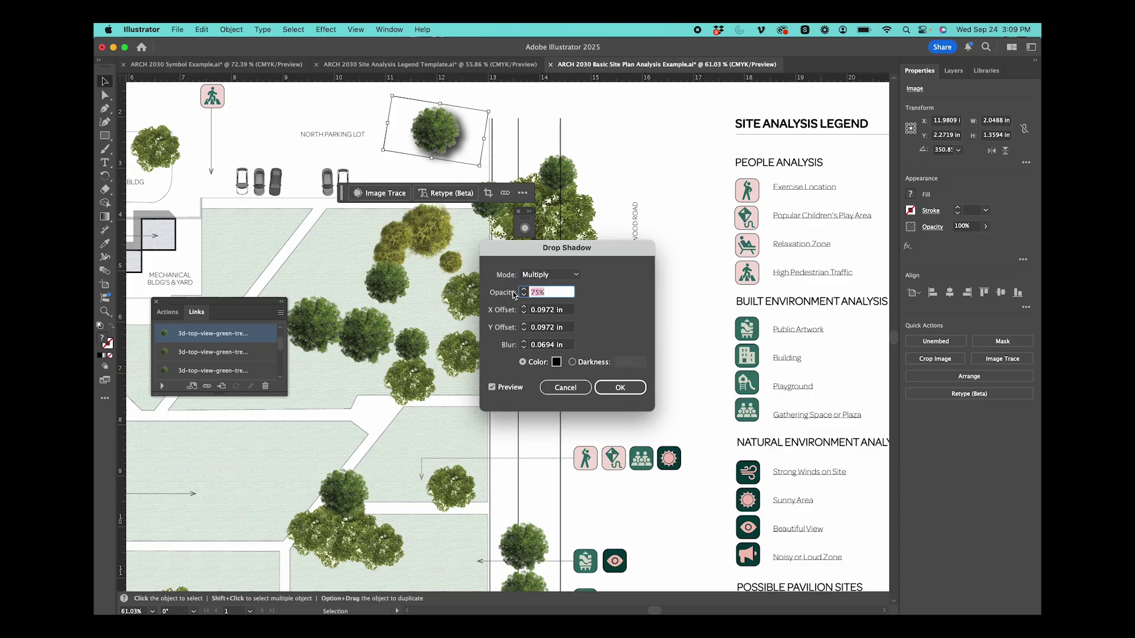
type("50")
key("Return")
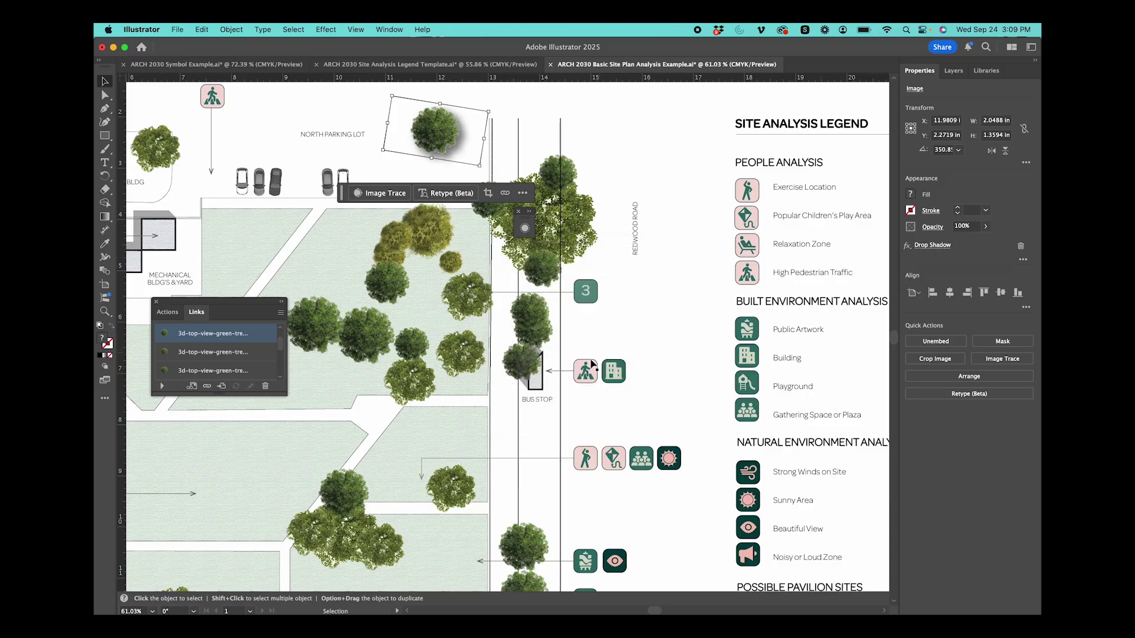
Move the shadowed tree back into the row of trees along Redwood Road
left_click(661, 273)
left_click_drag(487, 188, 492, 179)
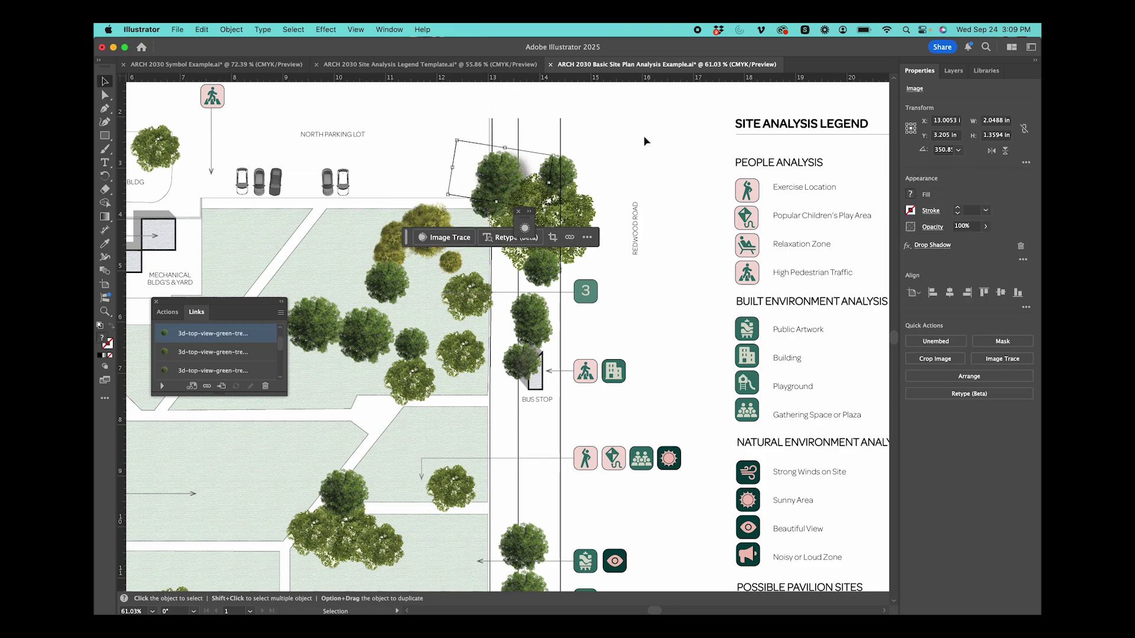
left_click(656, 135)
Select all artwork on the Tree PNG's layer and group it
left_click(960, 81)
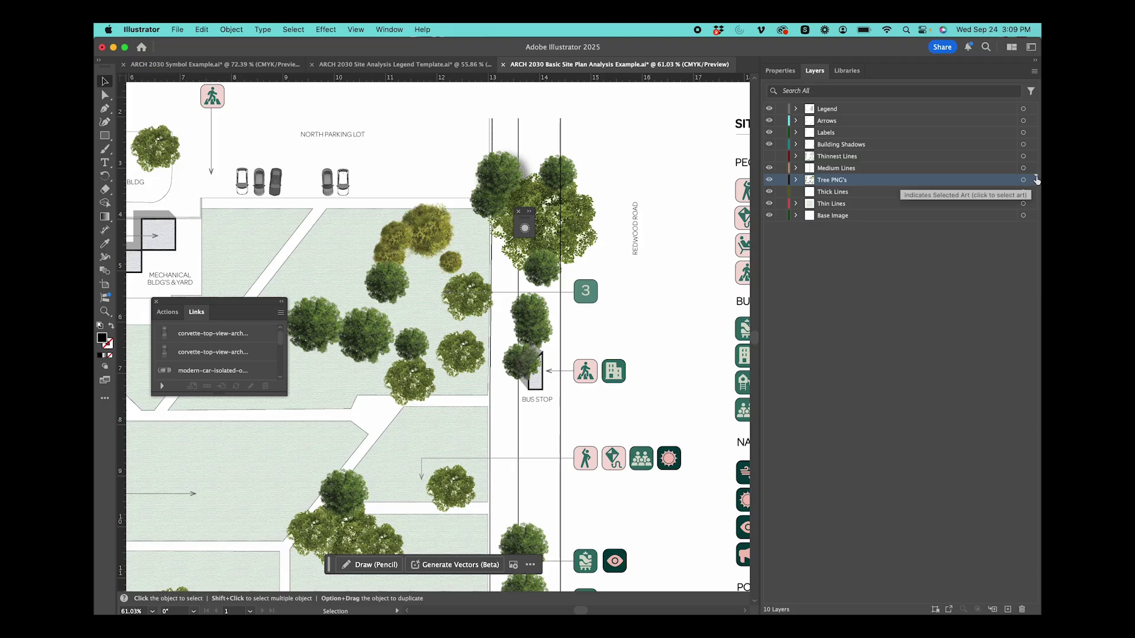
left_click(1035, 180)
left_click(781, 70)
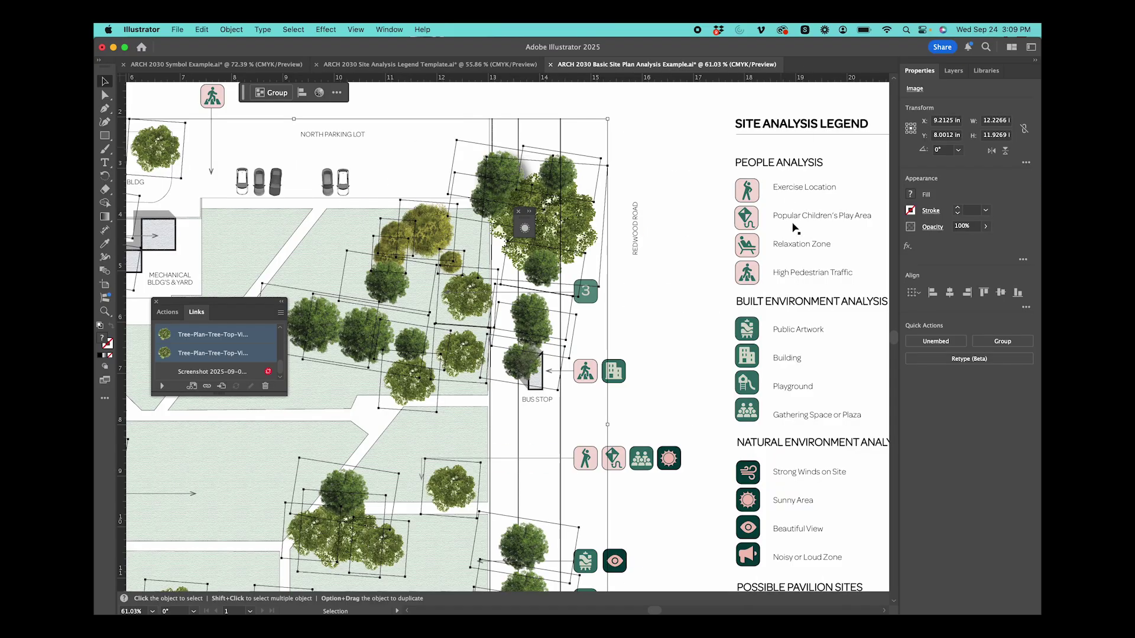
scroll(758, 275, "up", 1)
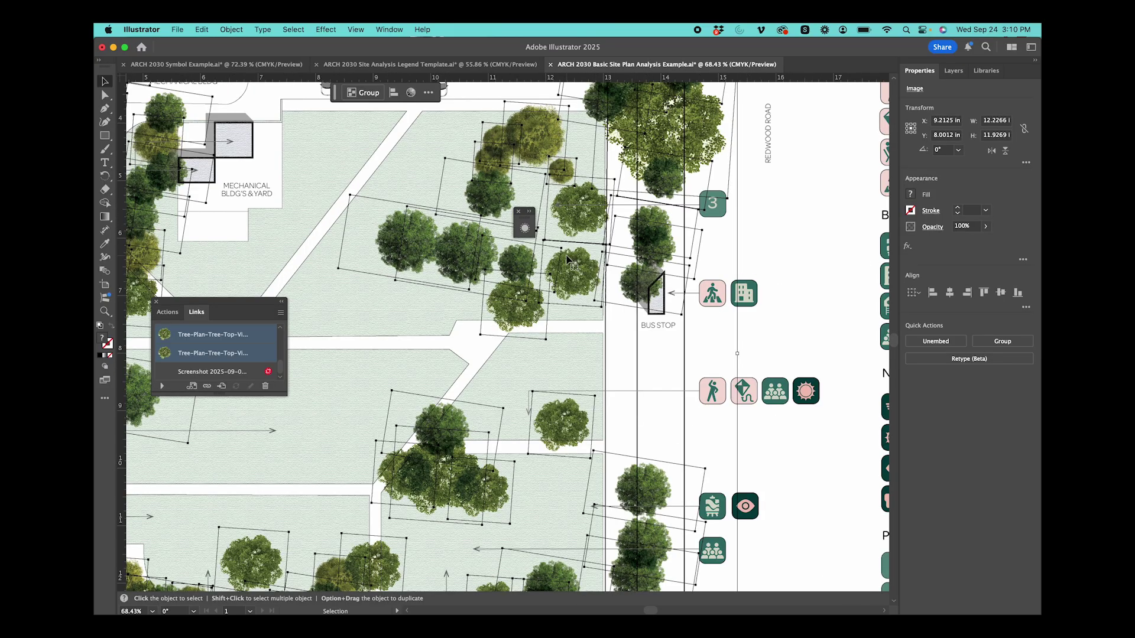
key("super+g")
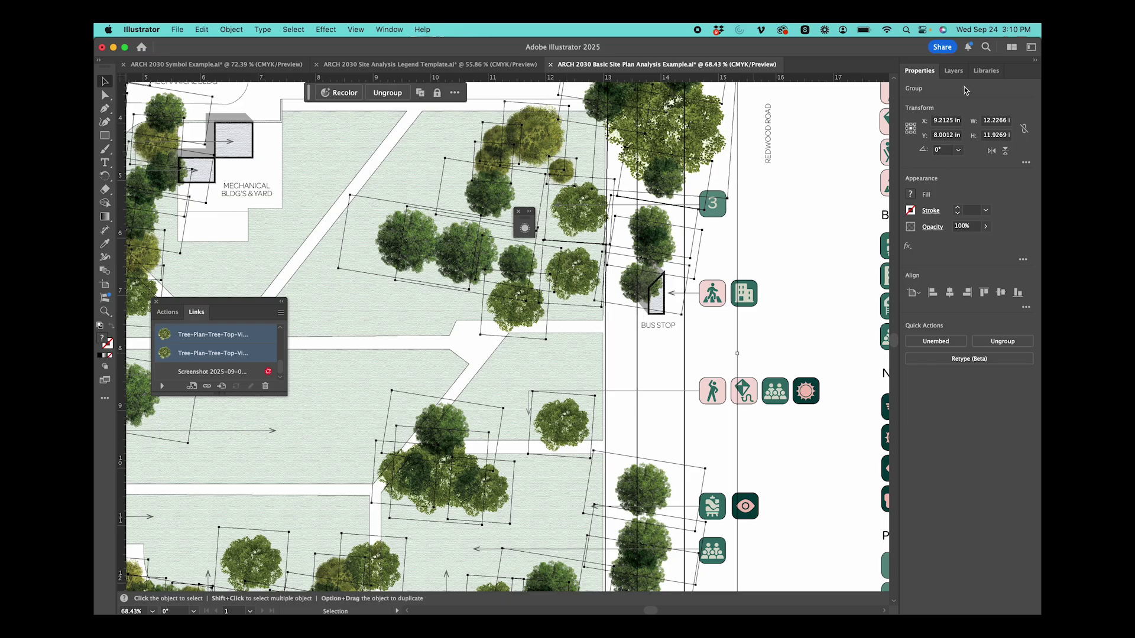
Set the tree group's blending mode to Multiply and its opacity to 50%
left_click(954, 72)
left_click(781, 71)
left_click(933, 229)
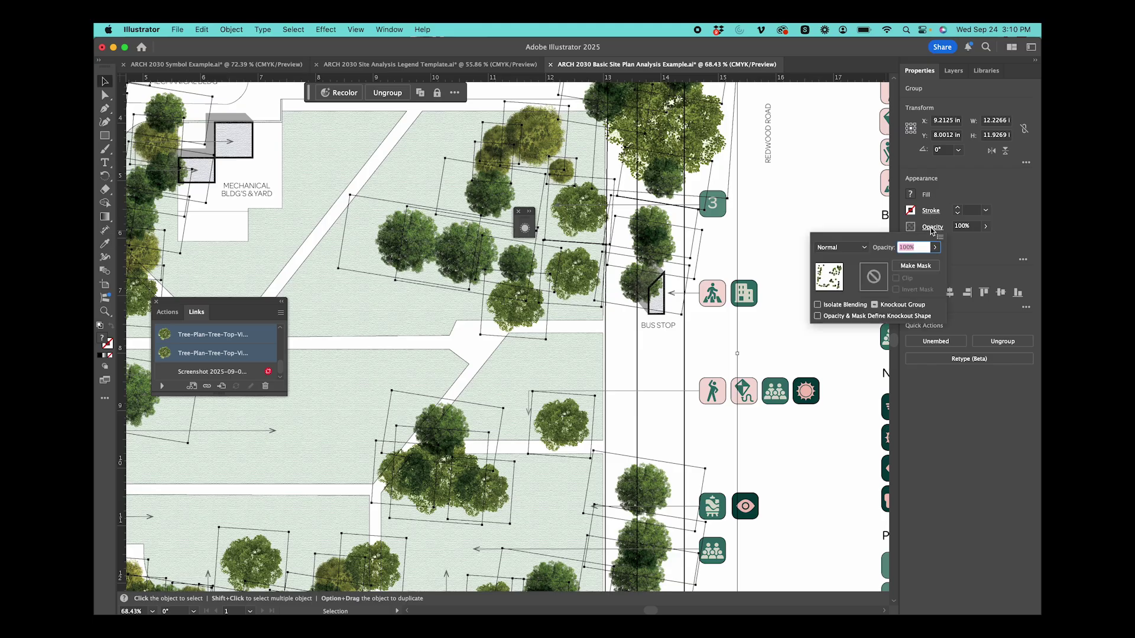
left_click(850, 248)
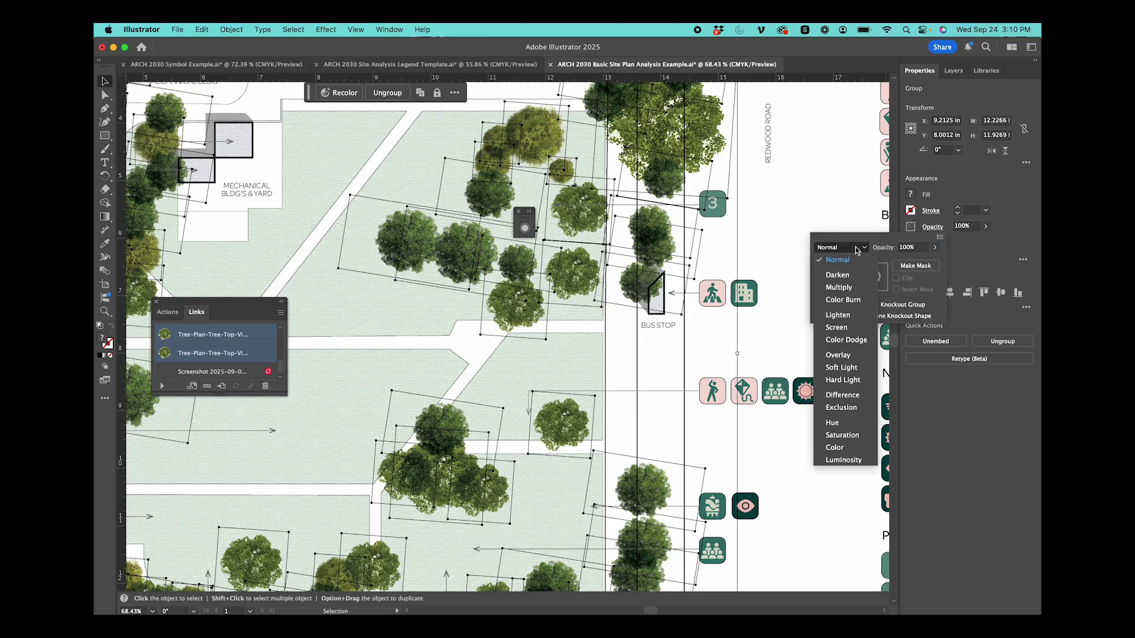
left_click(851, 289)
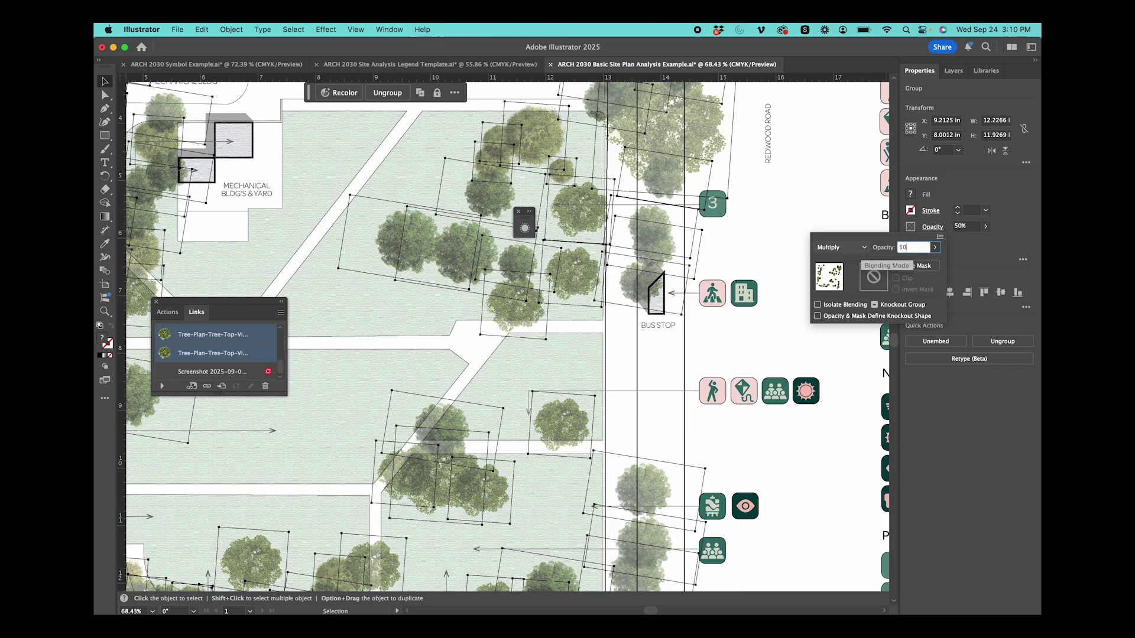
left_click(807, 251)
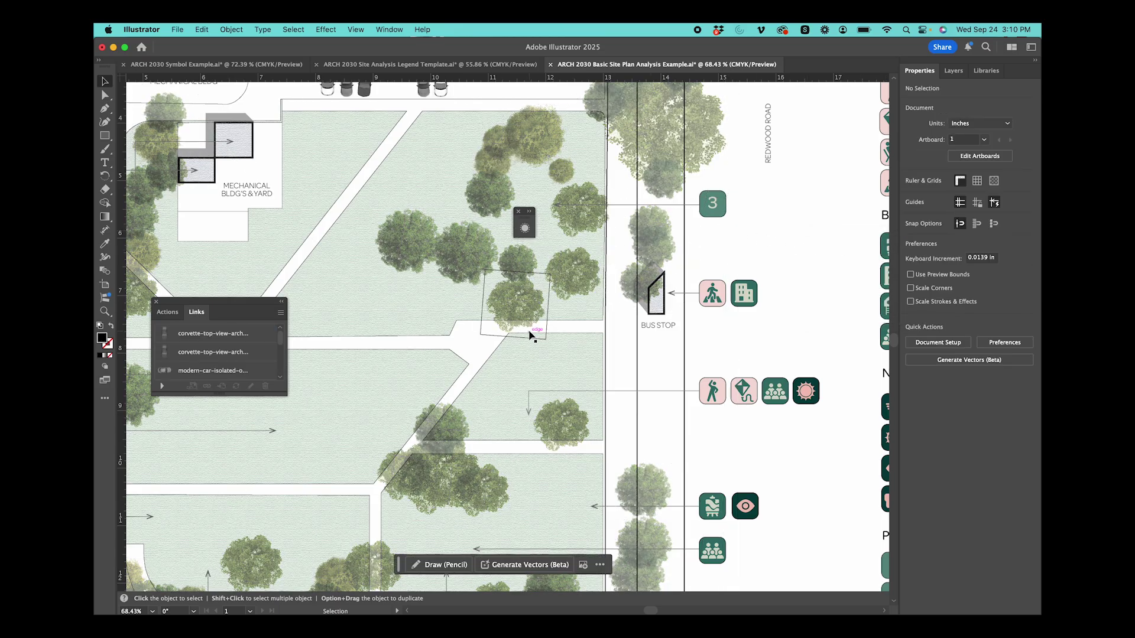
Revert the tree group's transparency change and ungroup it, checking that a single tree image can be selected
scroll(531, 335, "down", 1)
scroll(530, 335, "left", 2)
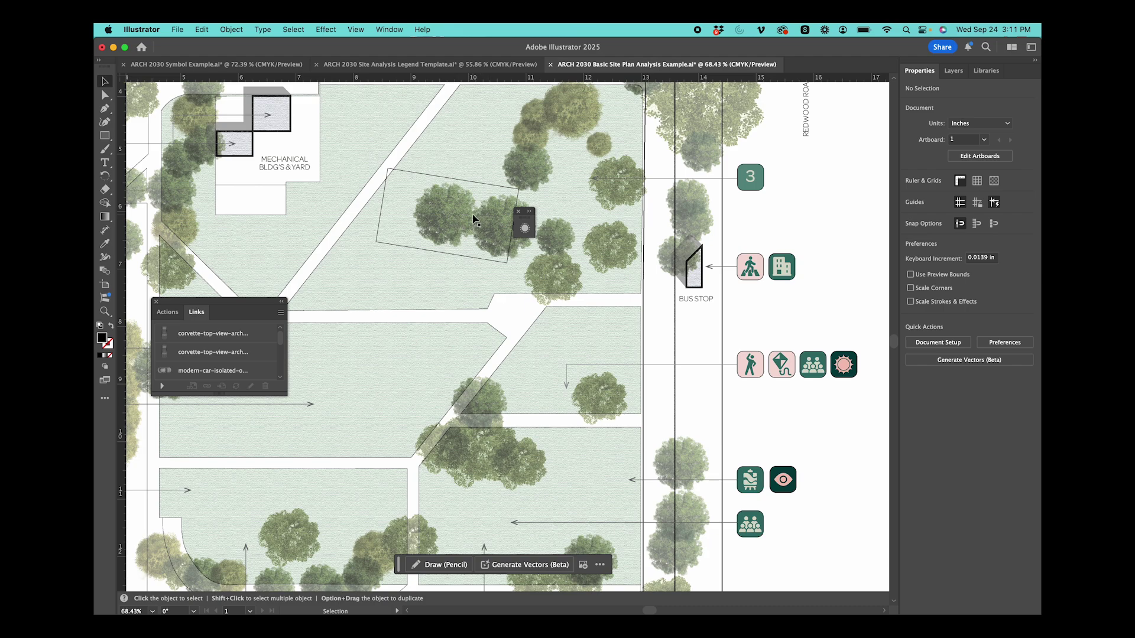
left_click(475, 238)
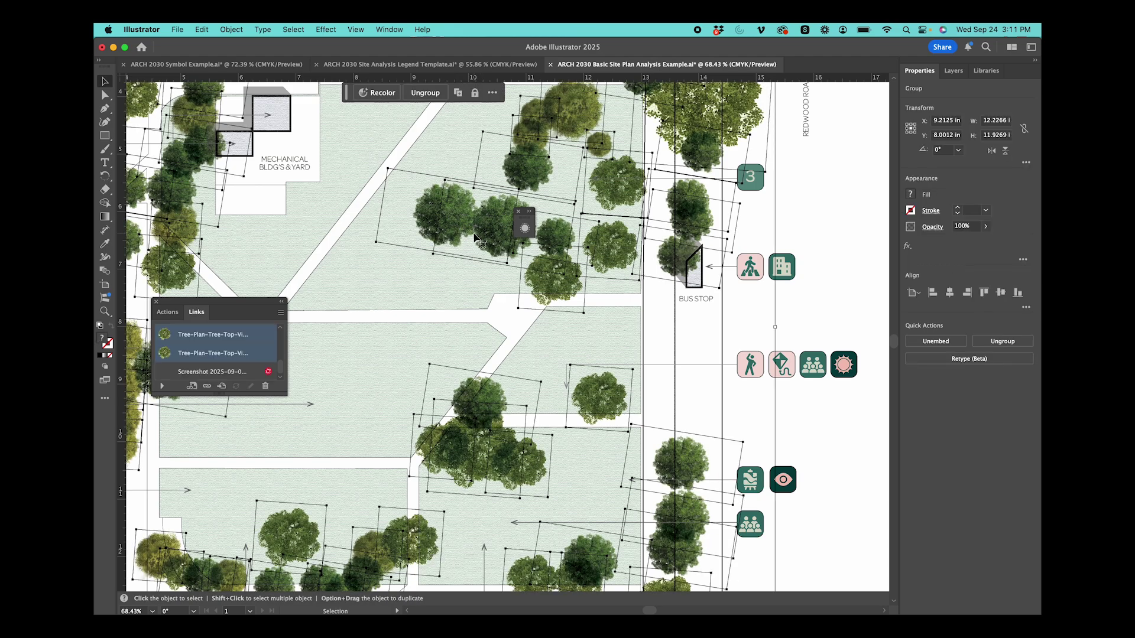
left_click(838, 243)
left_click(495, 229)
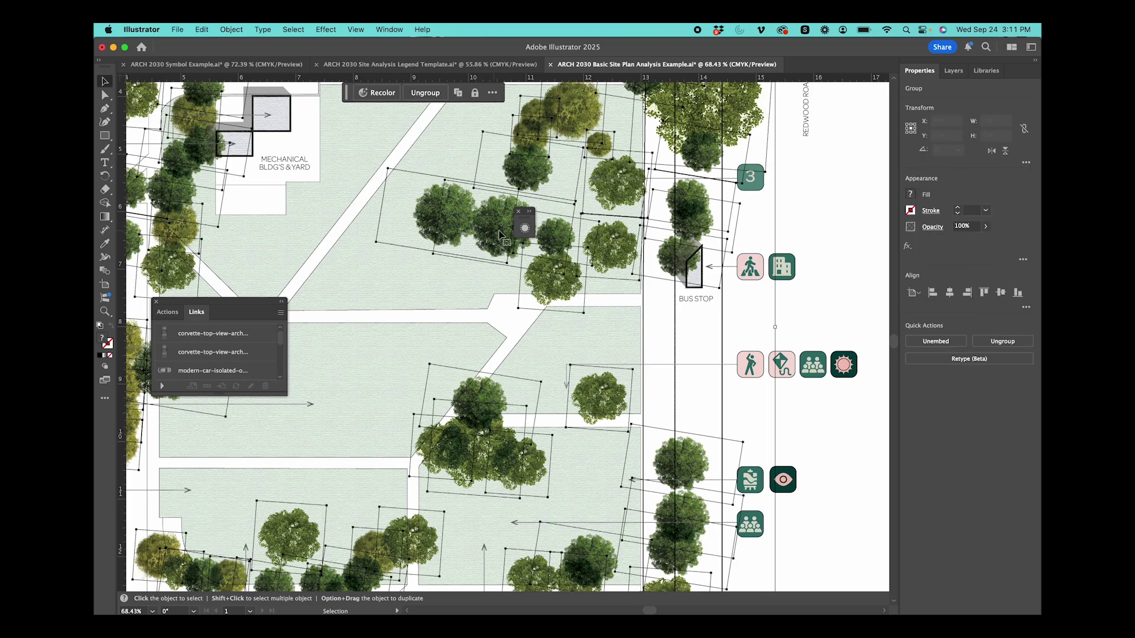
key("super+shift+g")
left_click(842, 203)
left_click(486, 228)
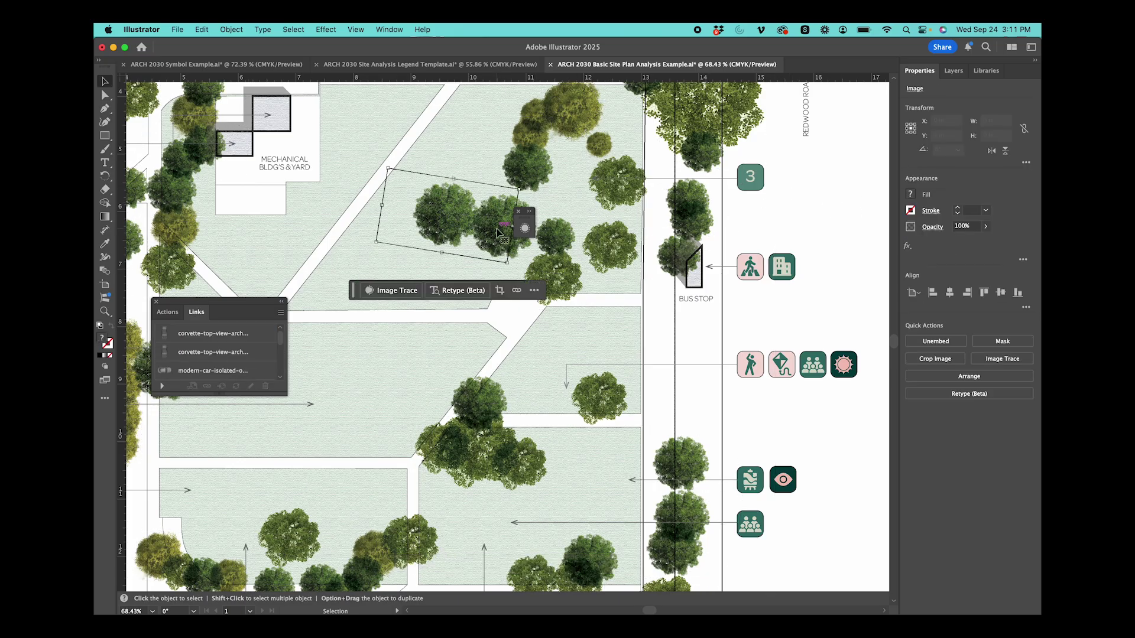
left_click(856, 215)
Select all the artwork on the Tree PNG's layer and set the ungrouped images' opacity to 50%
left_click(954, 70)
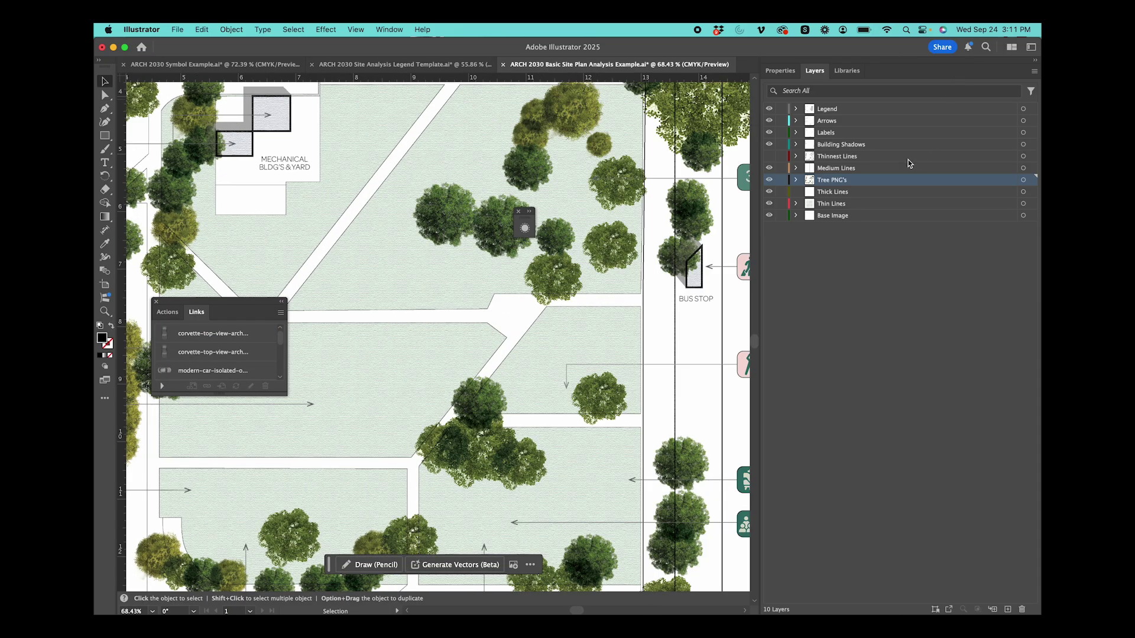
left_click(1035, 179)
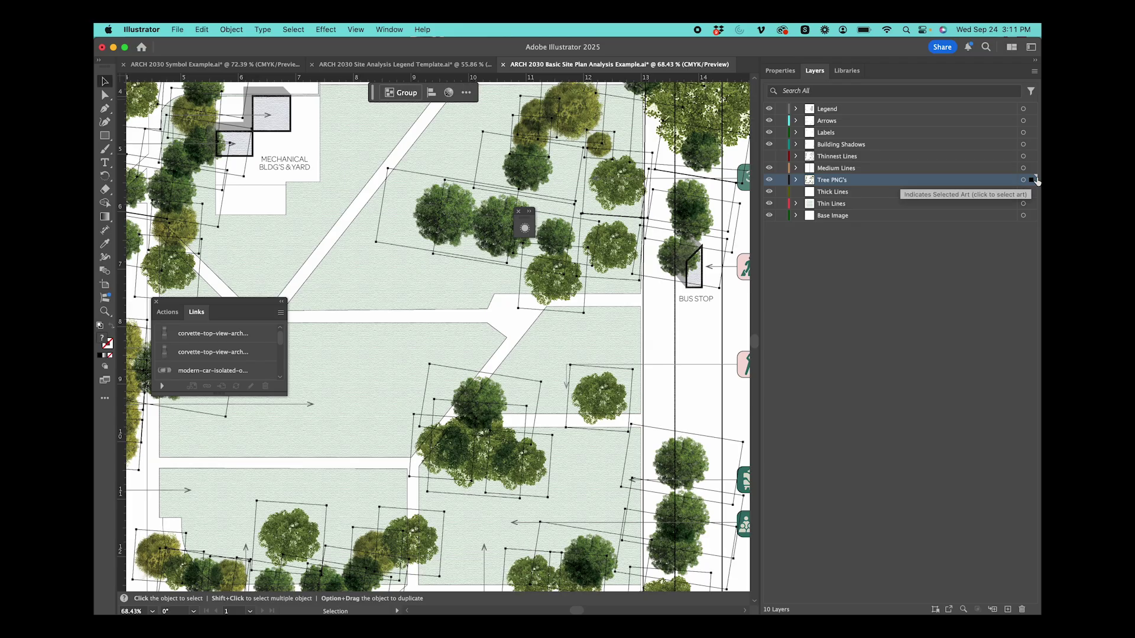
left_click(779, 75)
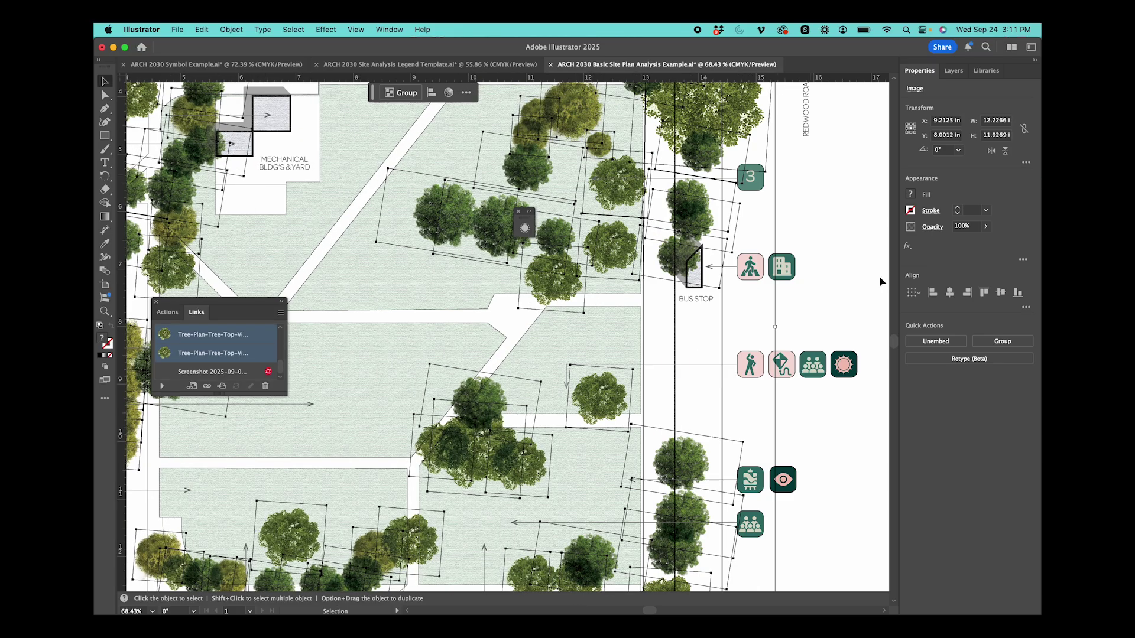
left_click(932, 227)
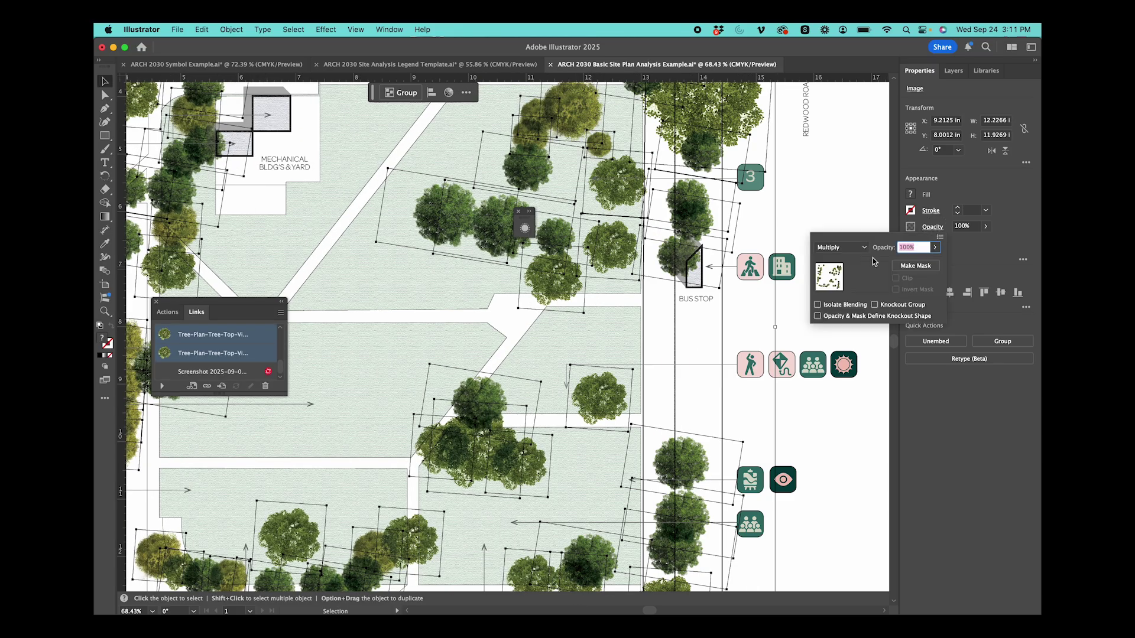
type("50")
key("Return")
left_click(814, 216)
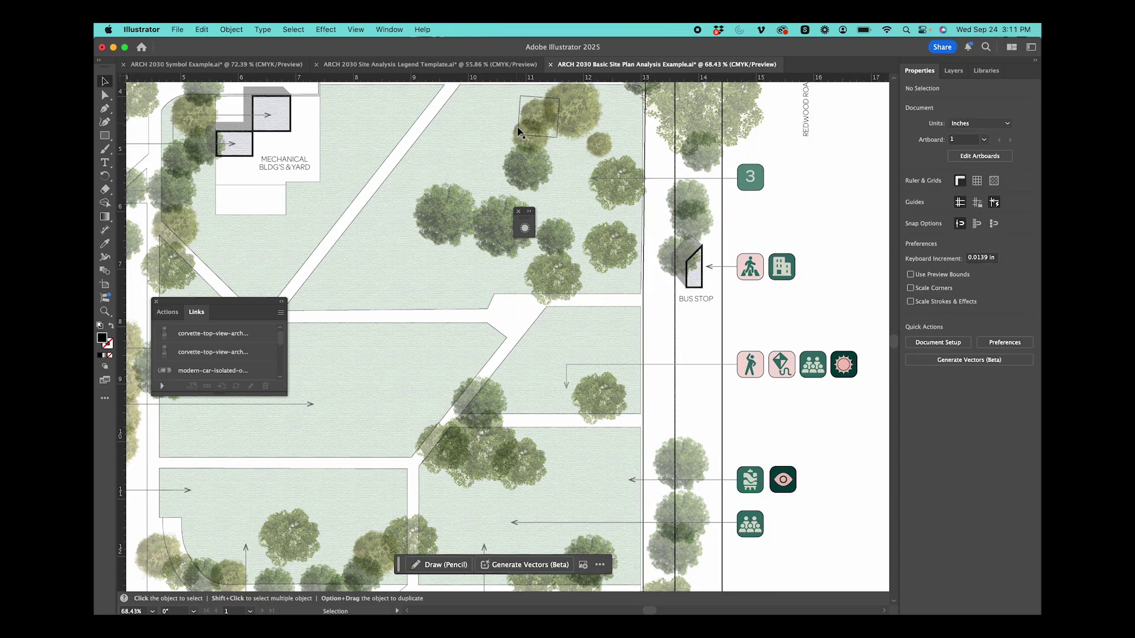
scroll(543, 121, "up", 5)
scroll(542, 122, "down", 5)
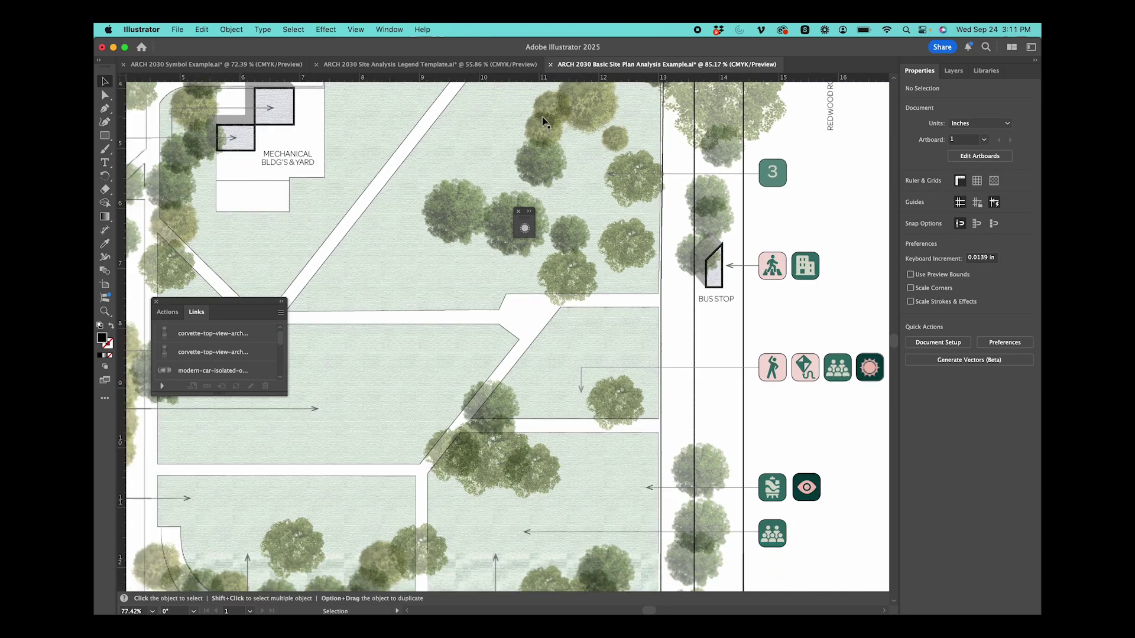
Undo the opacity change on the individual tree images and group all of them
key("super+z")
key("super+g")
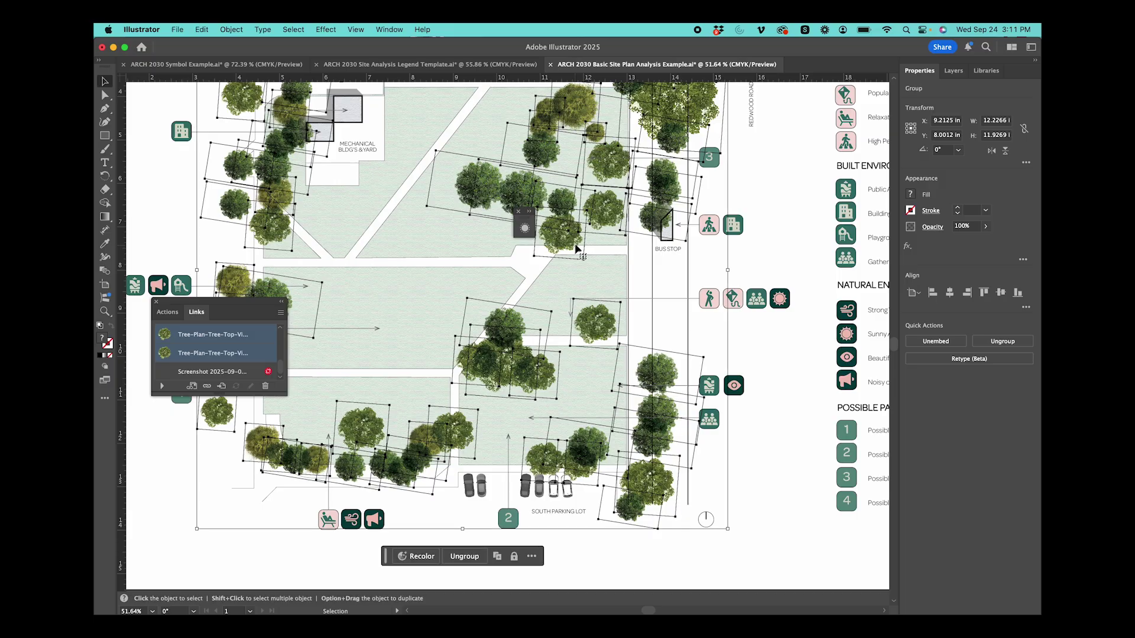
left_click(954, 70)
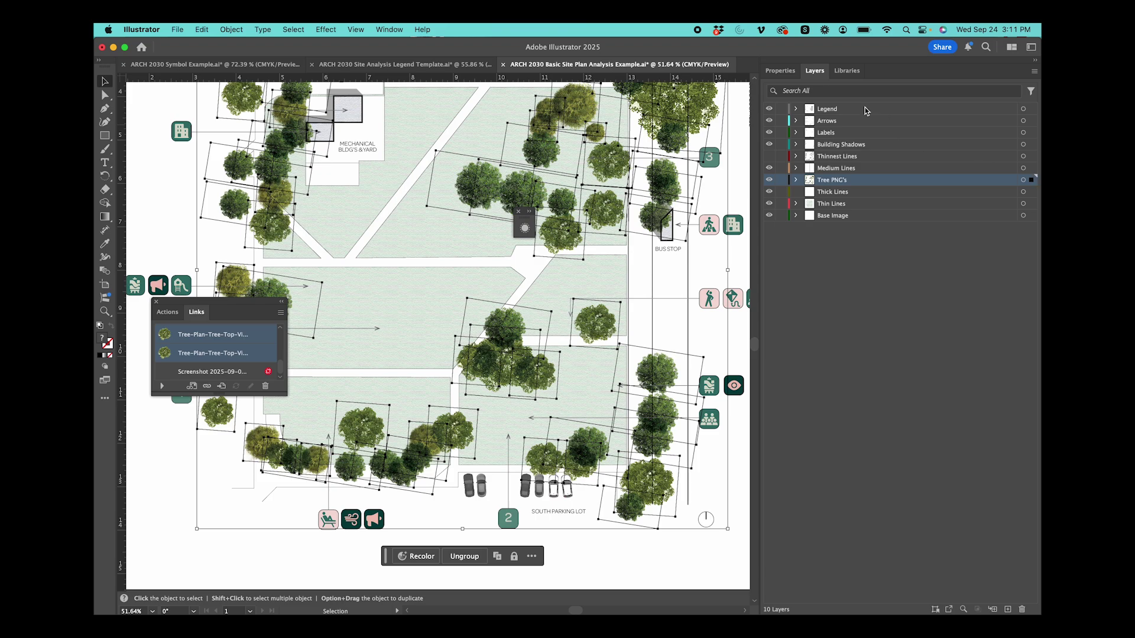
left_click(780, 71)
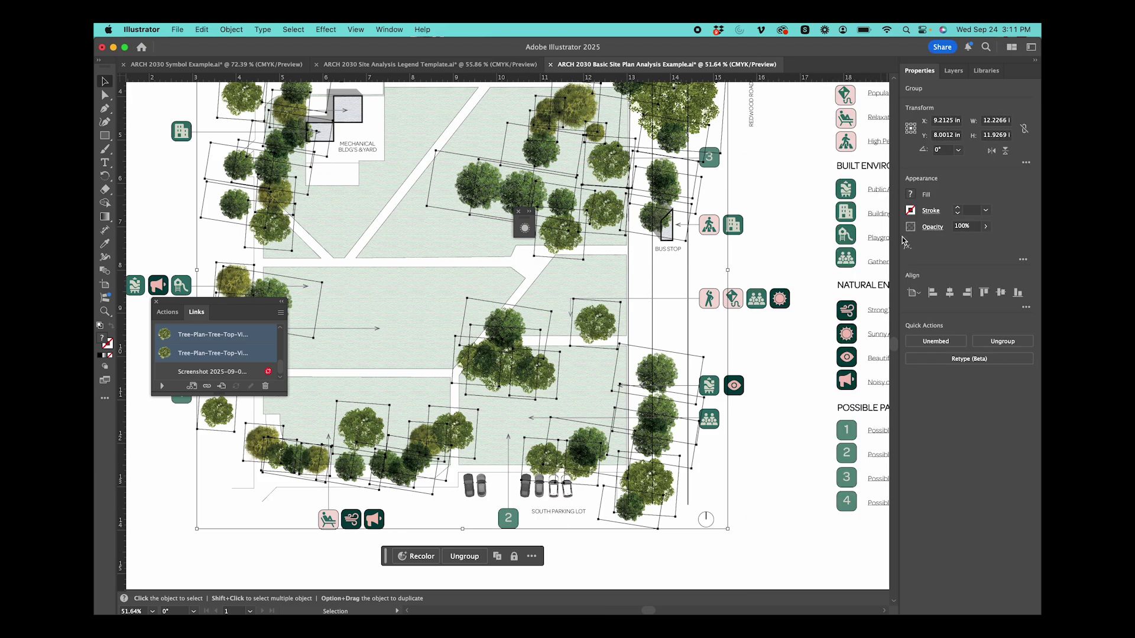
Set the tree group's blending mode to Multiply and its opacity to 50%
left_click(932, 226)
left_click(863, 248)
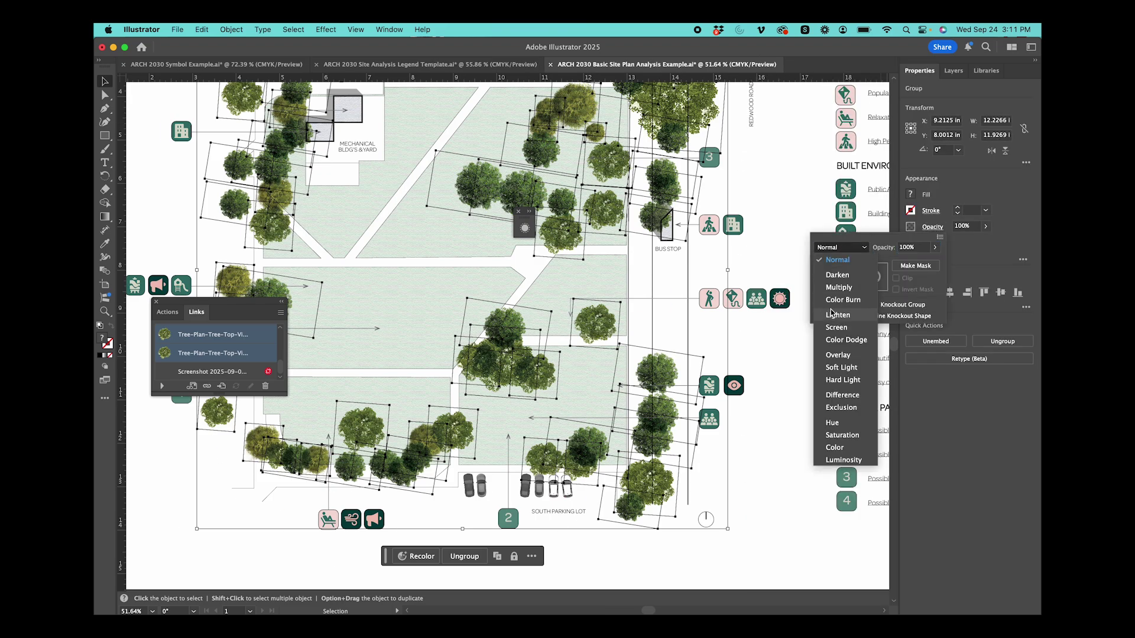
left_click(839, 287)
left_click(914, 248)
type("50")
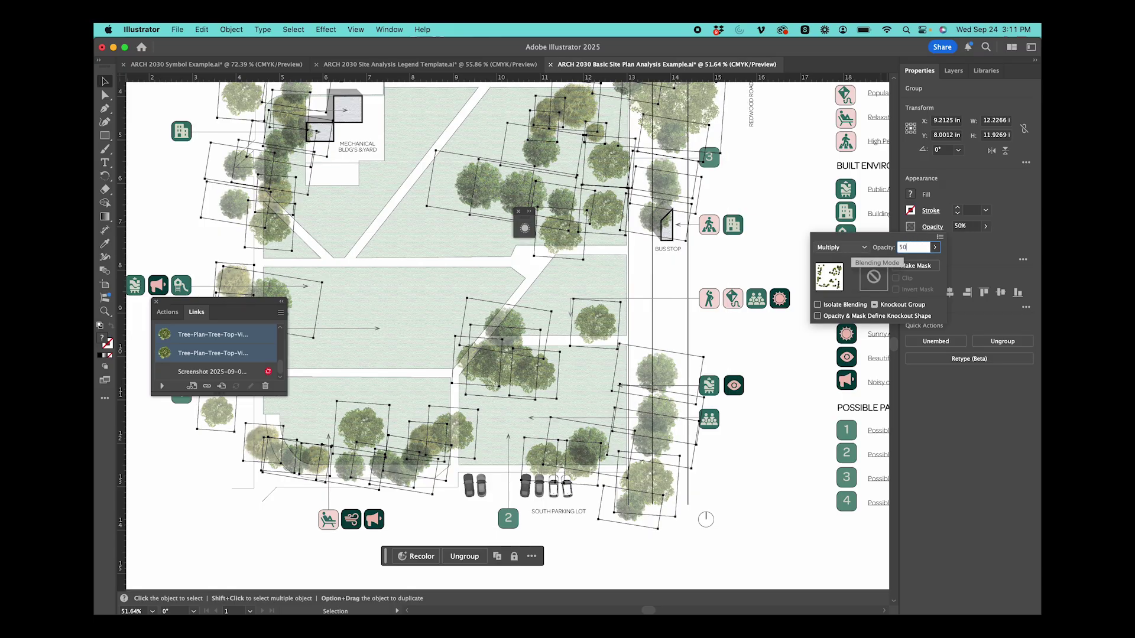
key("Return")
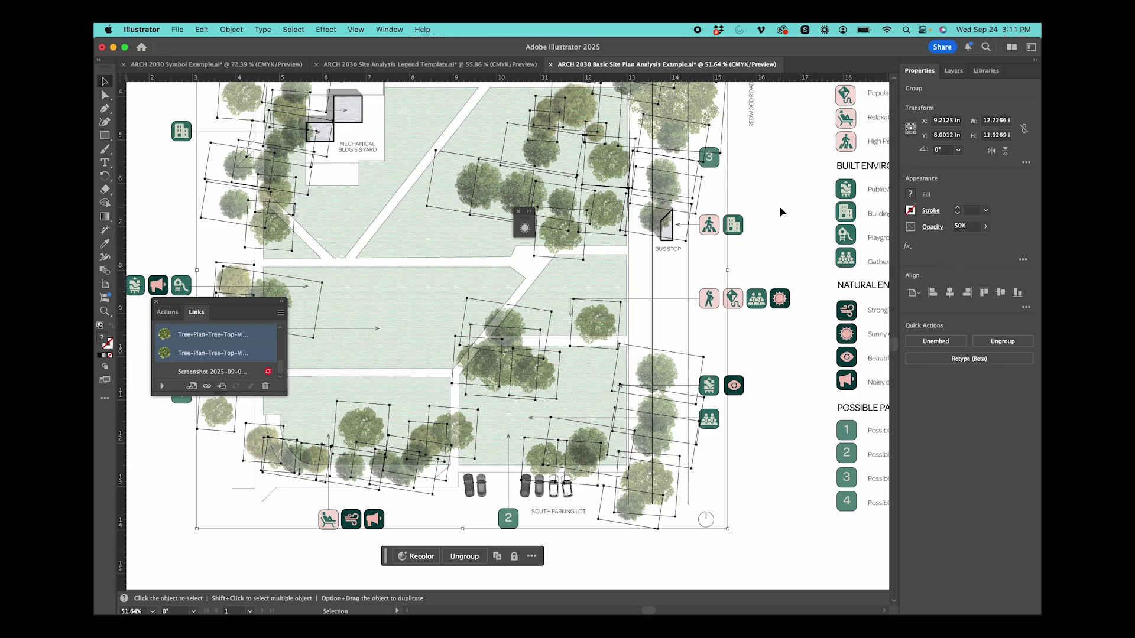
Review the tree group's blending mode options, deselect the group and examine the transparent trees across the site plan
left_click(932, 227)
left_click(863, 247)
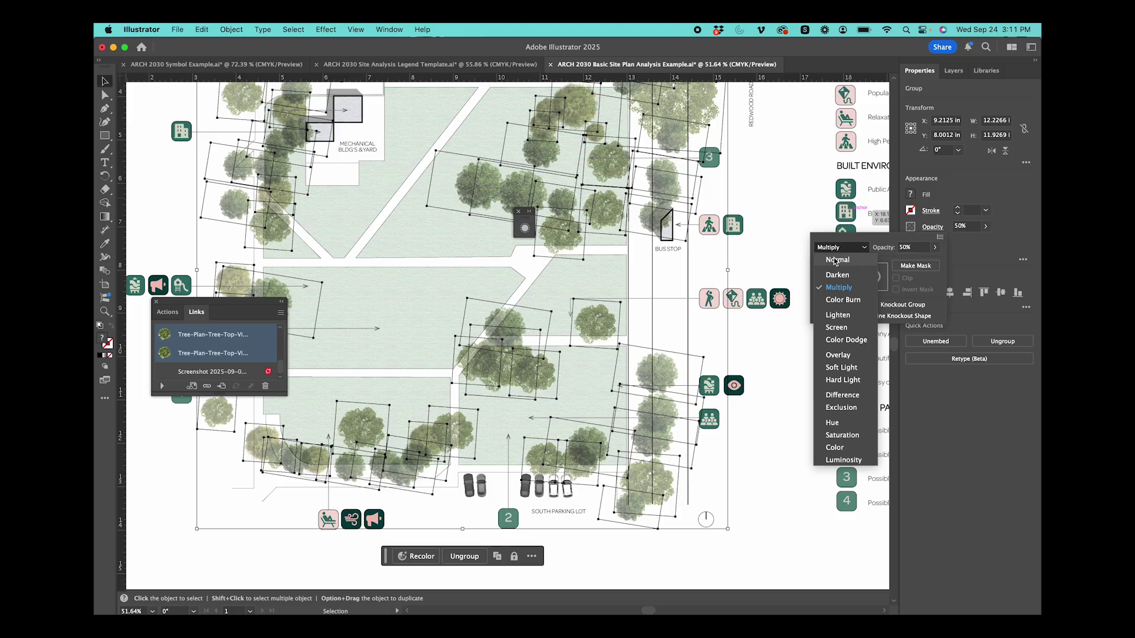
left_click(778, 48)
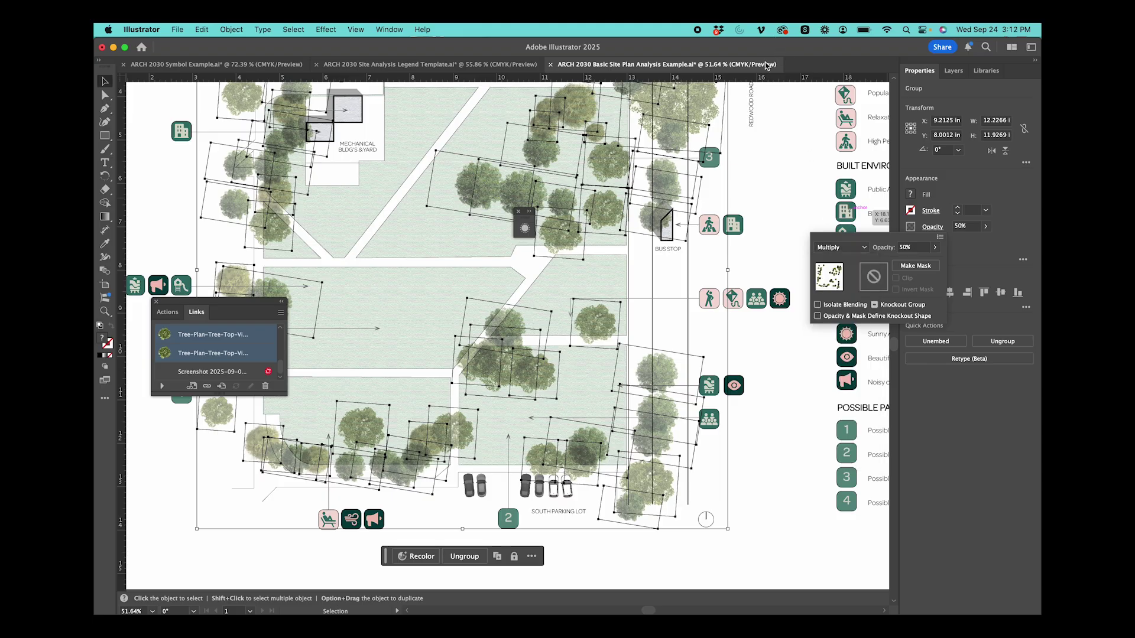
left_click(781, 172)
left_click(760, 203)
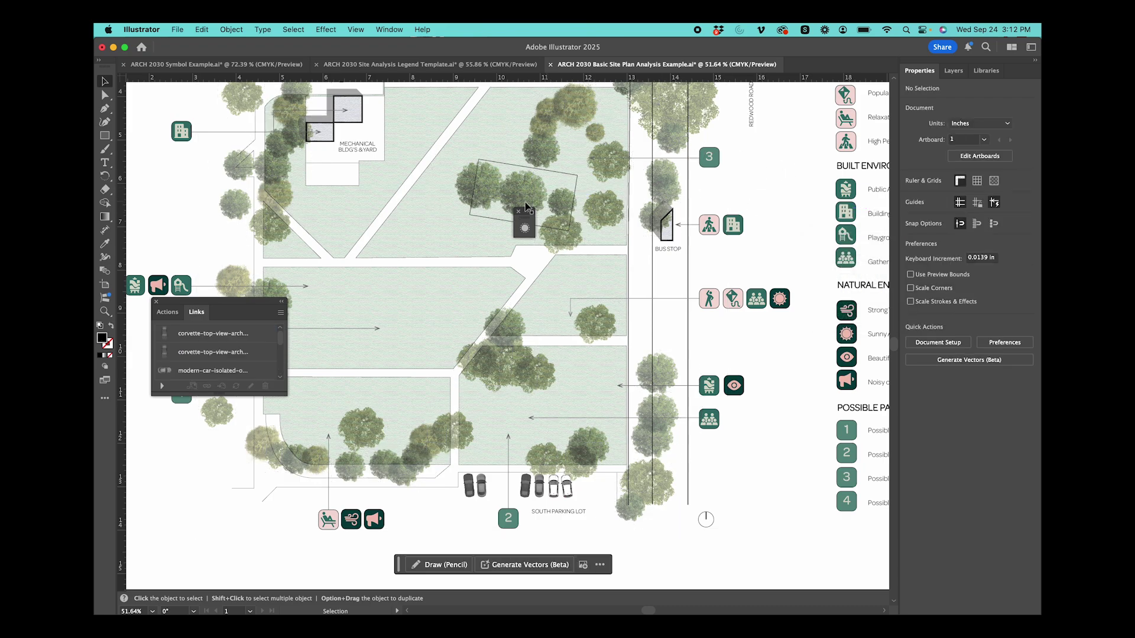
scroll(499, 188, "up", 2)
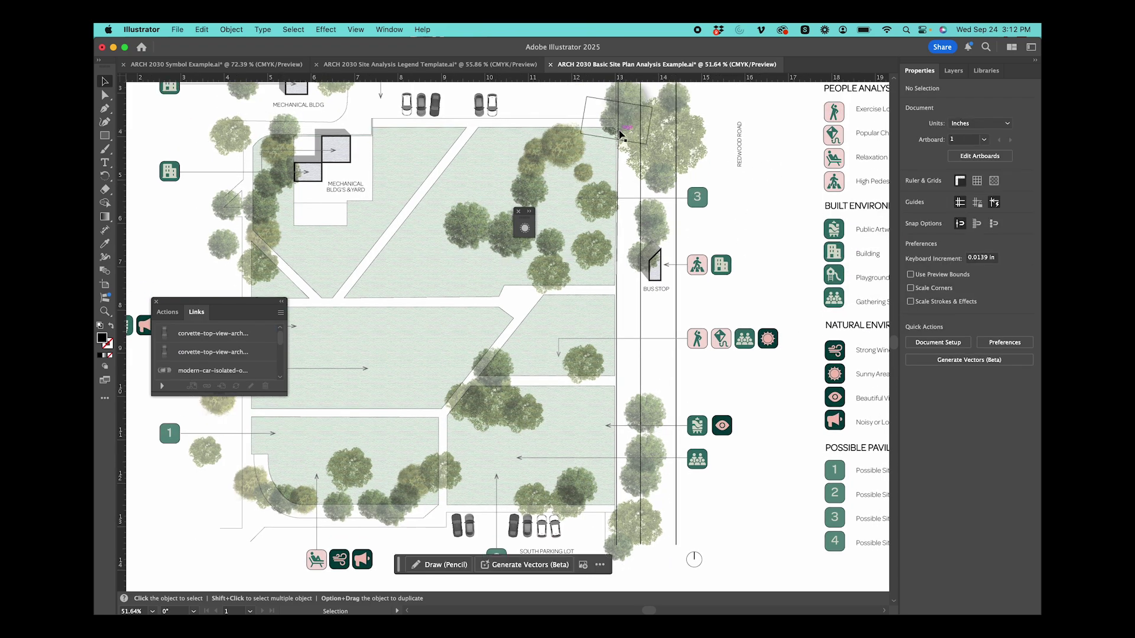
scroll(633, 126, "up", 4)
scroll(641, 133, "up", 1)
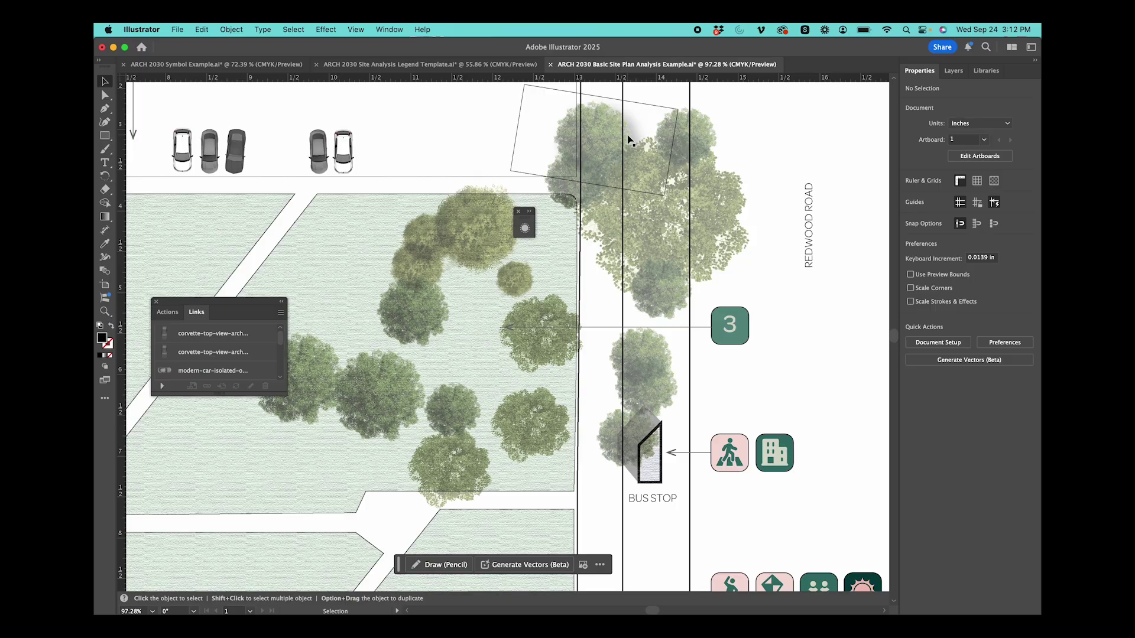
scroll(629, 140, "down", 7)
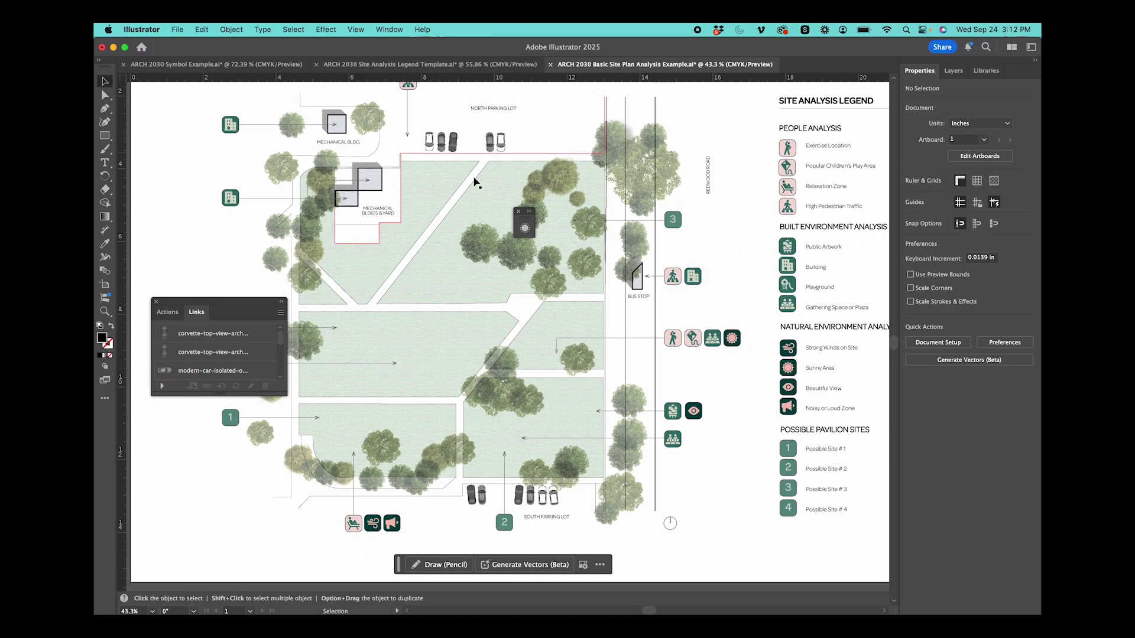
scroll(406, 201, "up", 2)
scroll(378, 189, "down", 2)
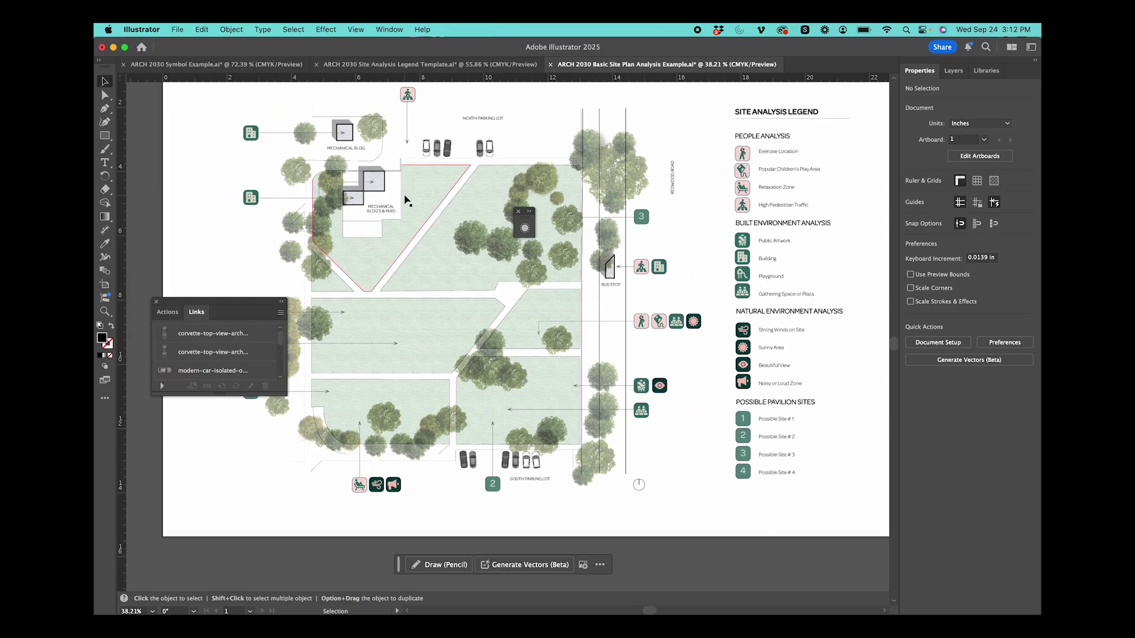
Examine the building shadow beside the mechanical buildings and yard and its opacity settings, undoing any accidental moves
scroll(321, 160, "up", 5)
left_click(398, 232)
left_click_drag(398, 232, 390, 215)
key("super+z")
scroll(391, 215, "up", 4)
scroll(390, 215, "up", 1)
left_click(436, 197)
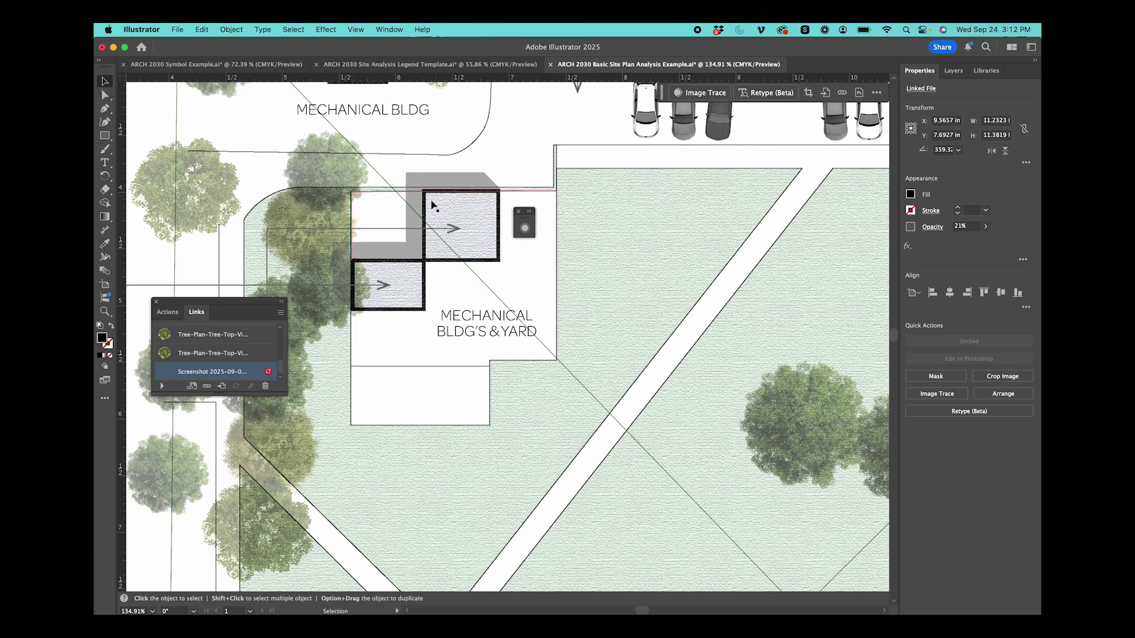
left_click(448, 176)
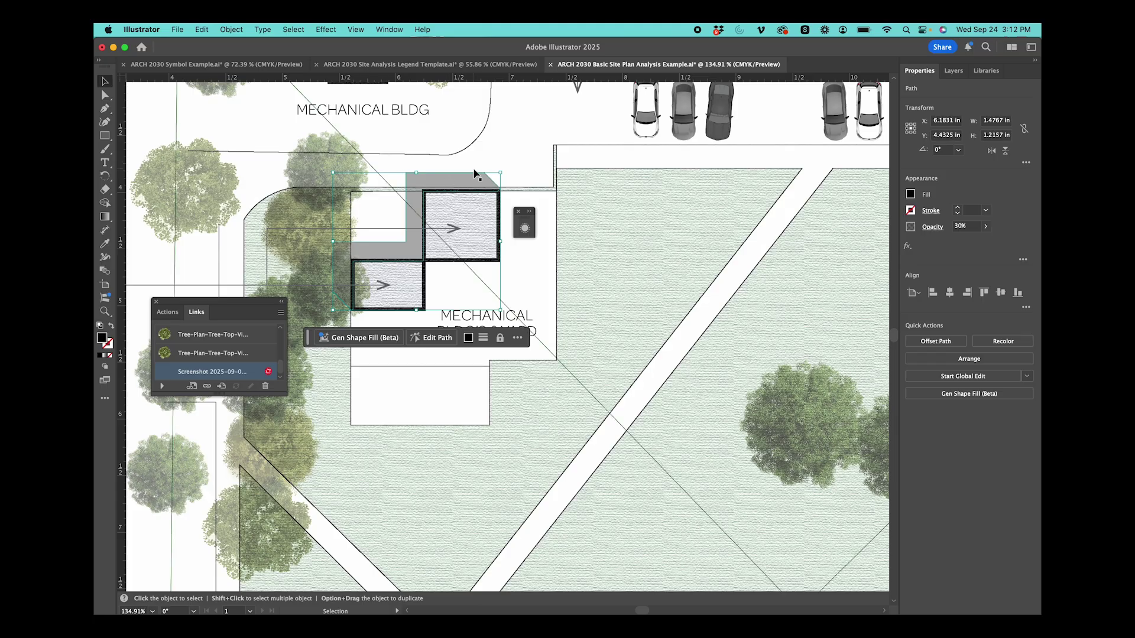
scroll(473, 173, "up", 2)
left_click(932, 228)
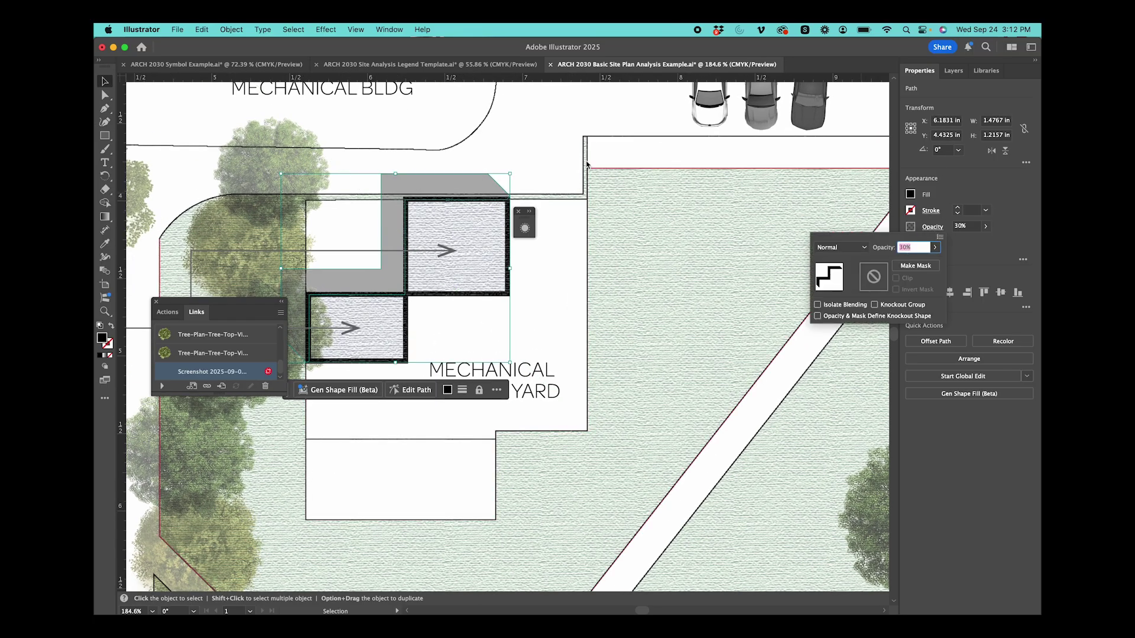
left_click_drag(476, 186, 490, 160)
key("super+z")
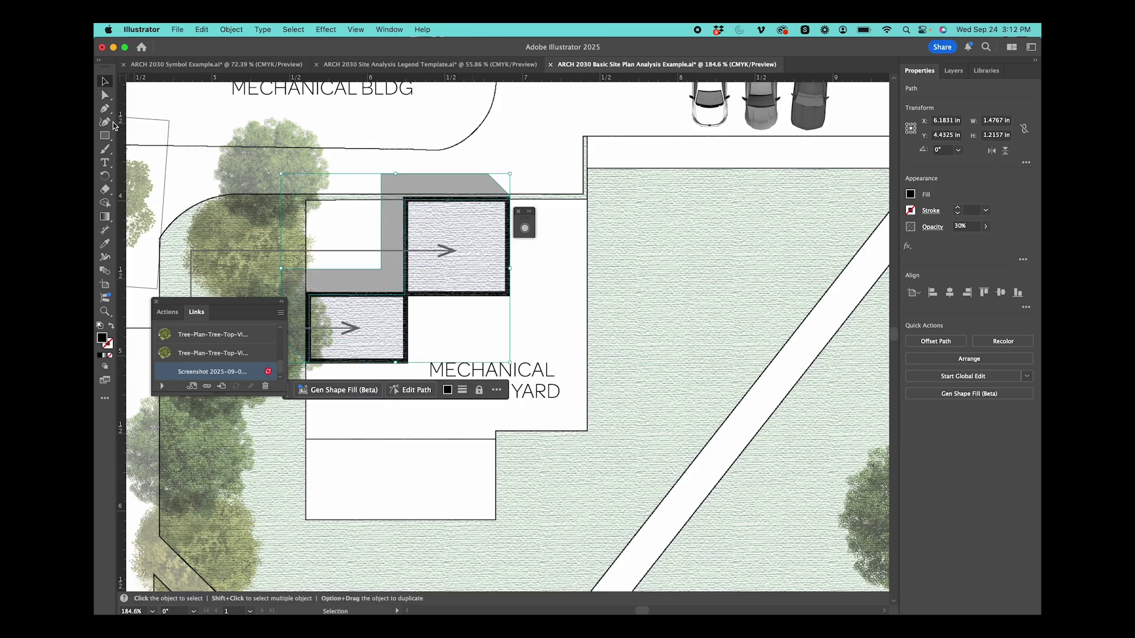
Draw a closed black shape with one angled corner on the lawn east of the mechanical yard using the Pen tool
left_click(104, 108)
left_click(677, 258)
left_click(690, 314, "shift")
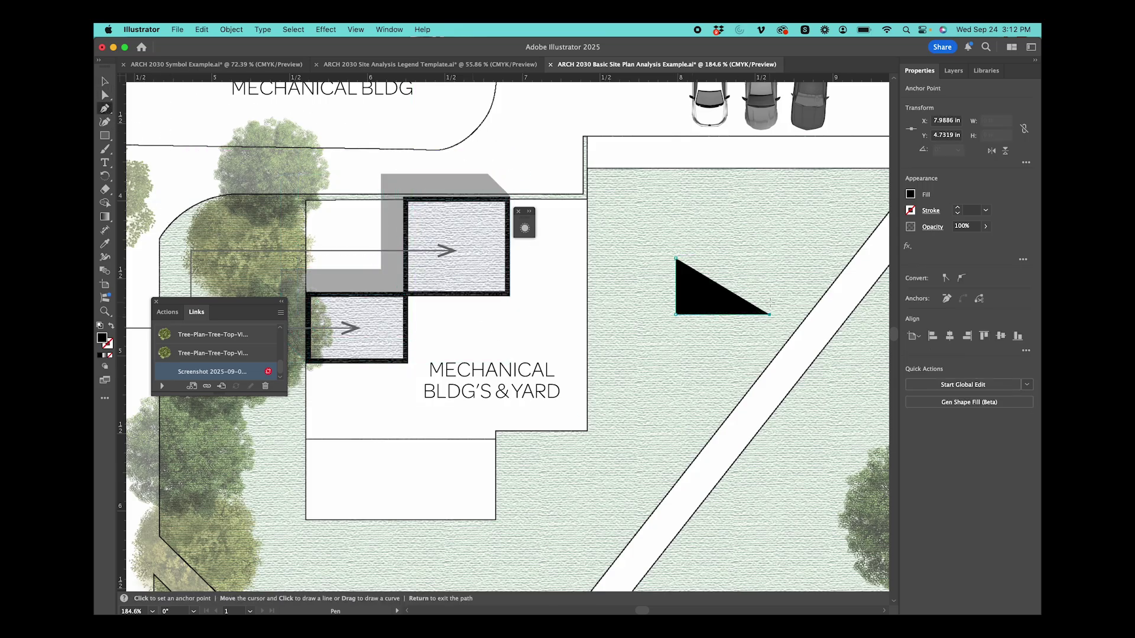
left_click(769, 225)
left_click(704, 226)
left_click(677, 258)
key("v")
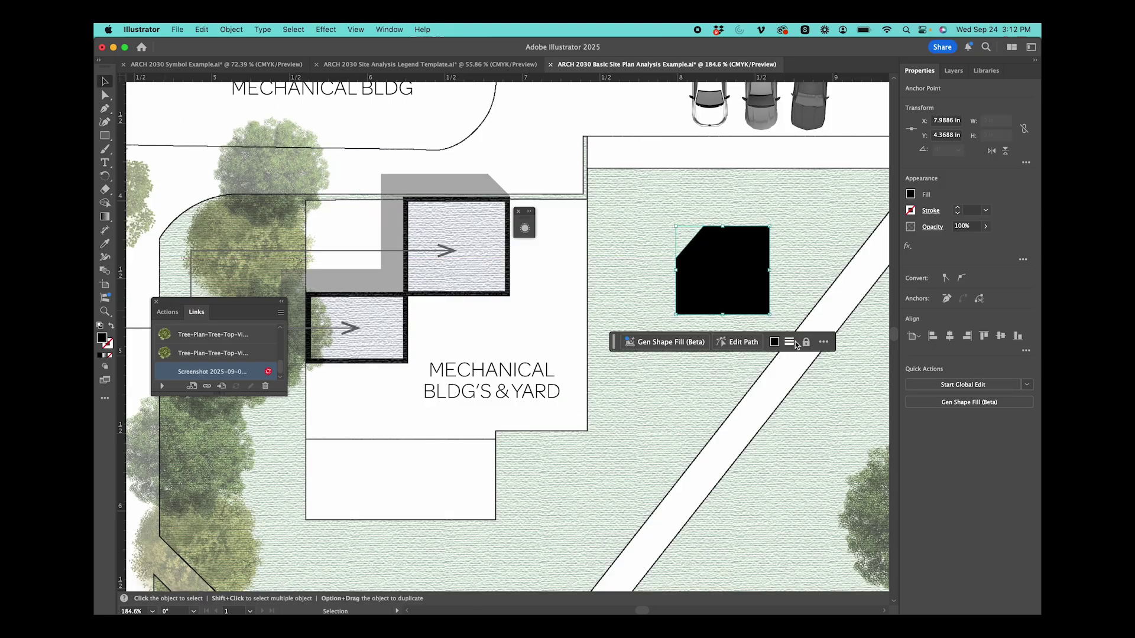
Lower the drawn black shape's opacity to 26%, then delete the shape
left_click(985, 227)
left_click_drag(983, 241, 953, 240)
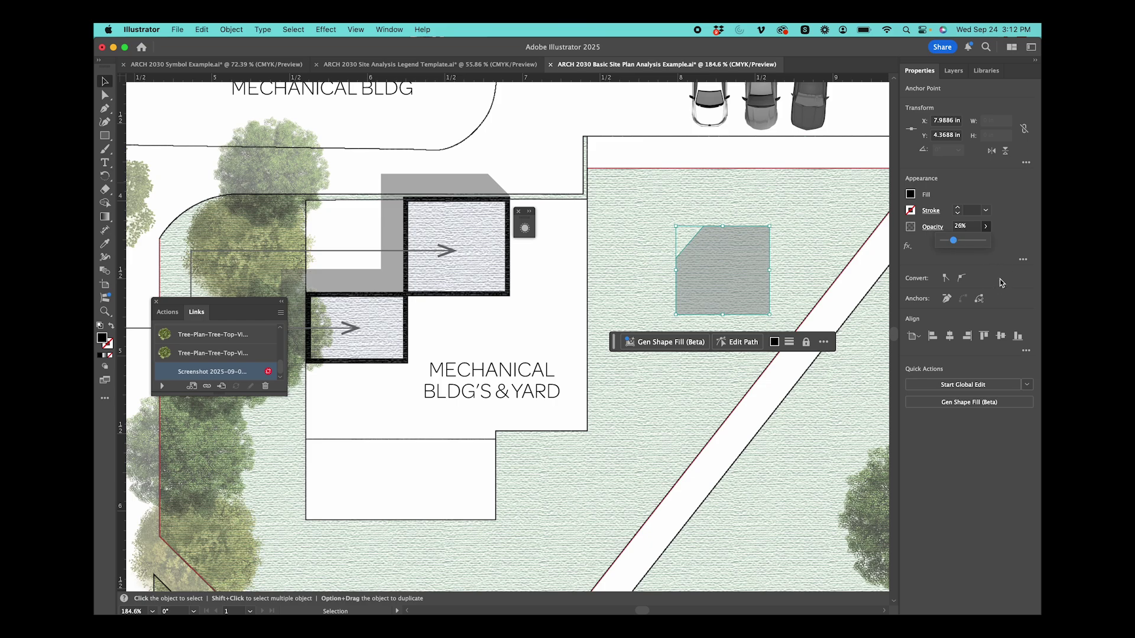
key("Delete")
Lock the Legend, Arrows, Labels, Building Shadows, Tree PNG's and Base Image layers
key("super+0")
left_click(549, 318)
scroll(546, 355, "down", 2)
left_click(954, 71)
left_click(728, 434)
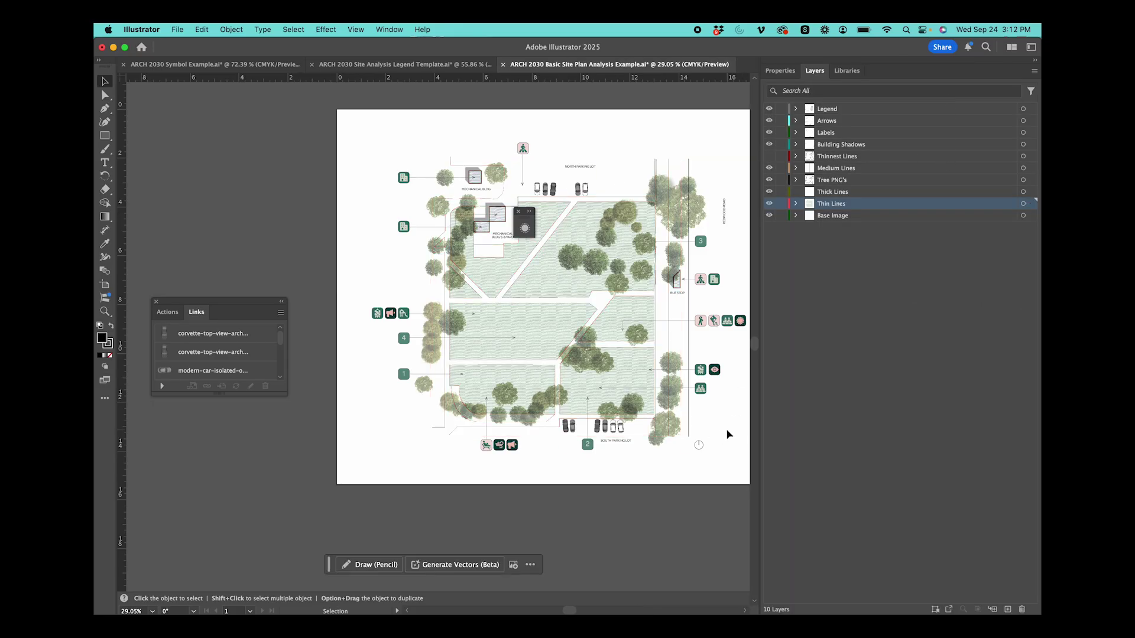
scroll(572, 310, "up", 5)
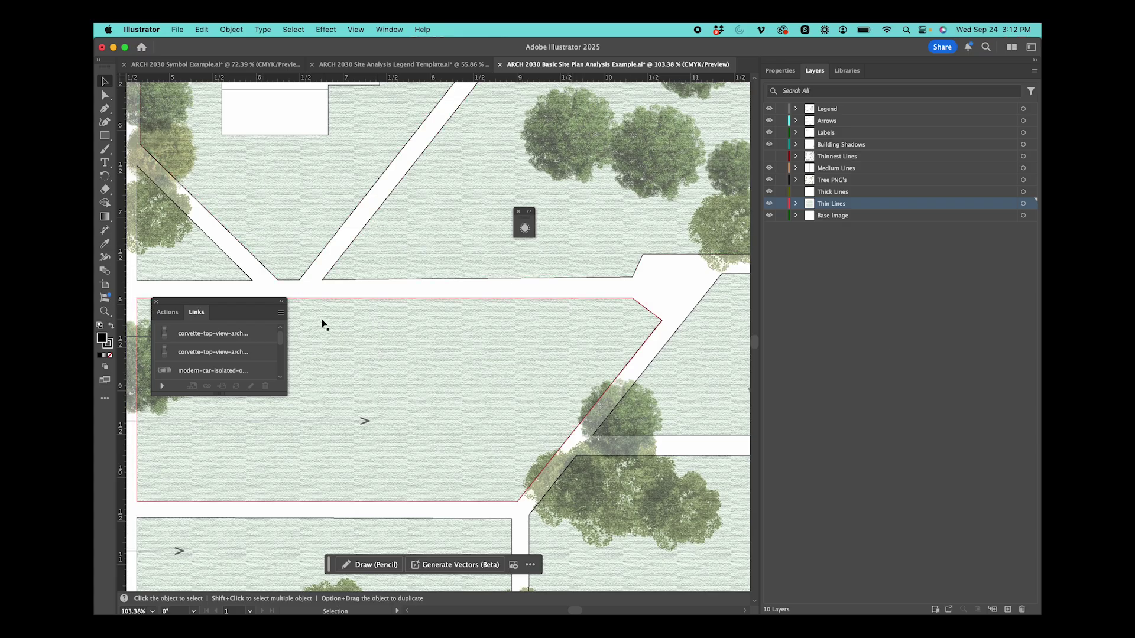
key("super+0")
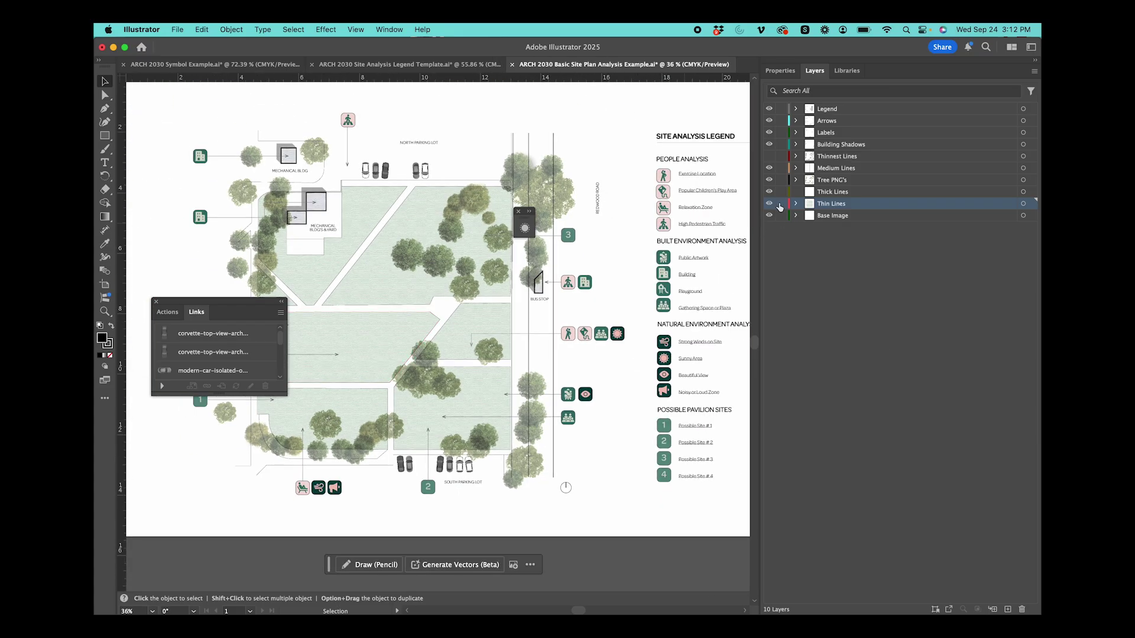
left_click(781, 180)
left_click(782, 122)
left_click(781, 109)
left_click(781, 132)
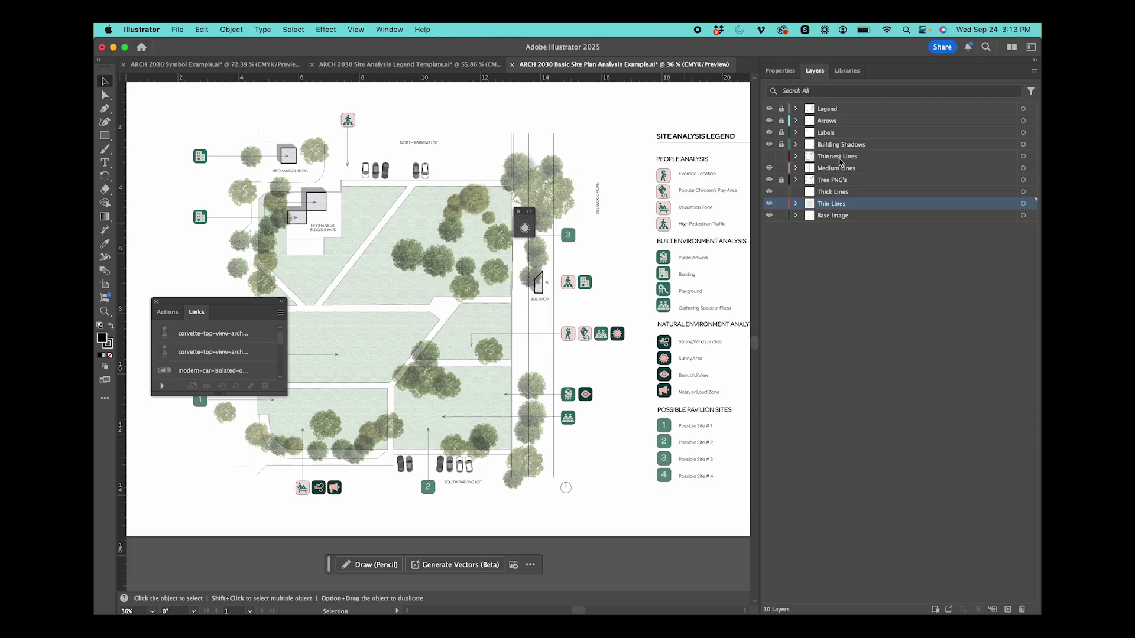
left_click(781, 216)
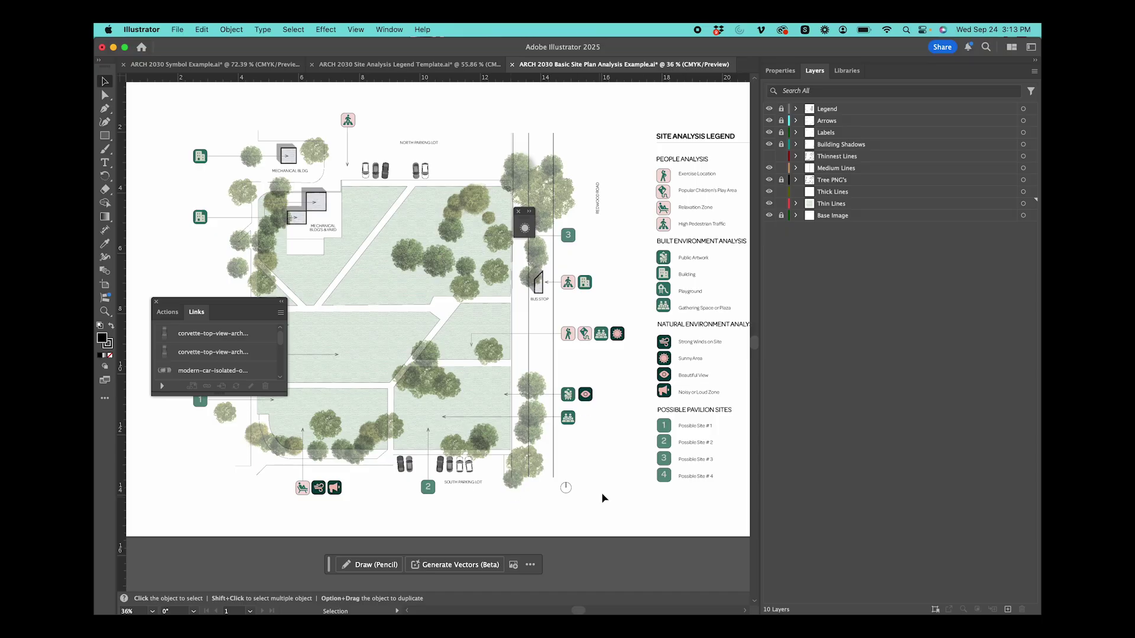
Select the site plan's unlocked linework for Live Paint and set the fill color to 1D211E
left_click_drag(559, 499, 229, 135)
key("shift+m")
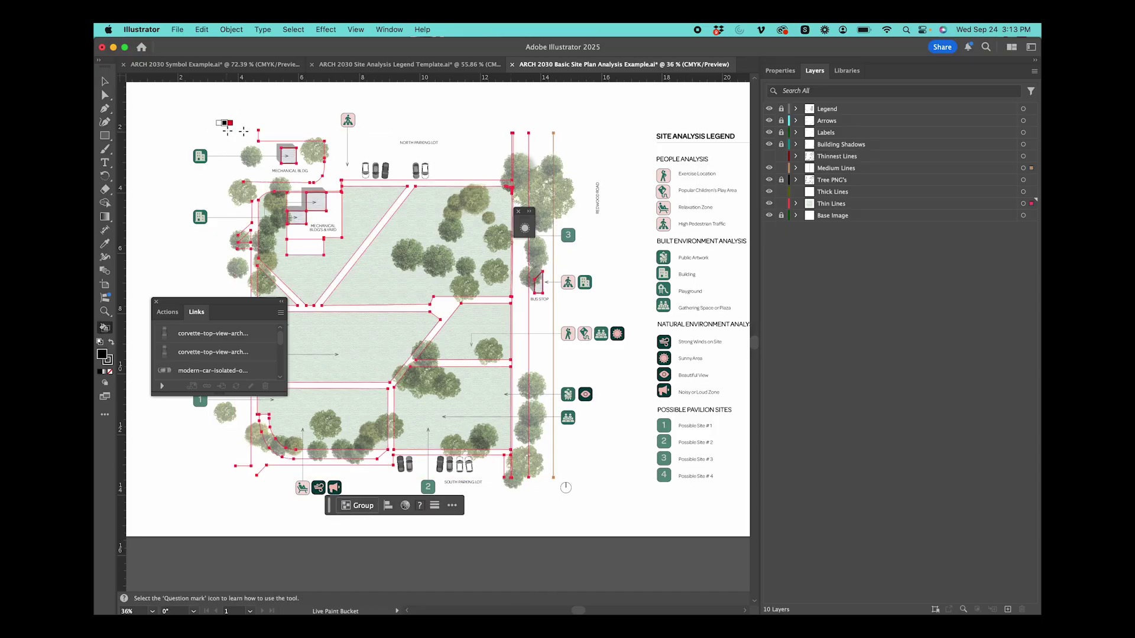
double_click(104, 359)
type("1D211E")
Fill the two northern lawn areas on either side of the diagonal path with the dark color using the Live Paint Bucket
mouse_move(375, 444)
left_mouse_down()
mouse_move(337, 414)
mouse_move(325, 418)
mouse_move(332, 423)
left_mouse_up()
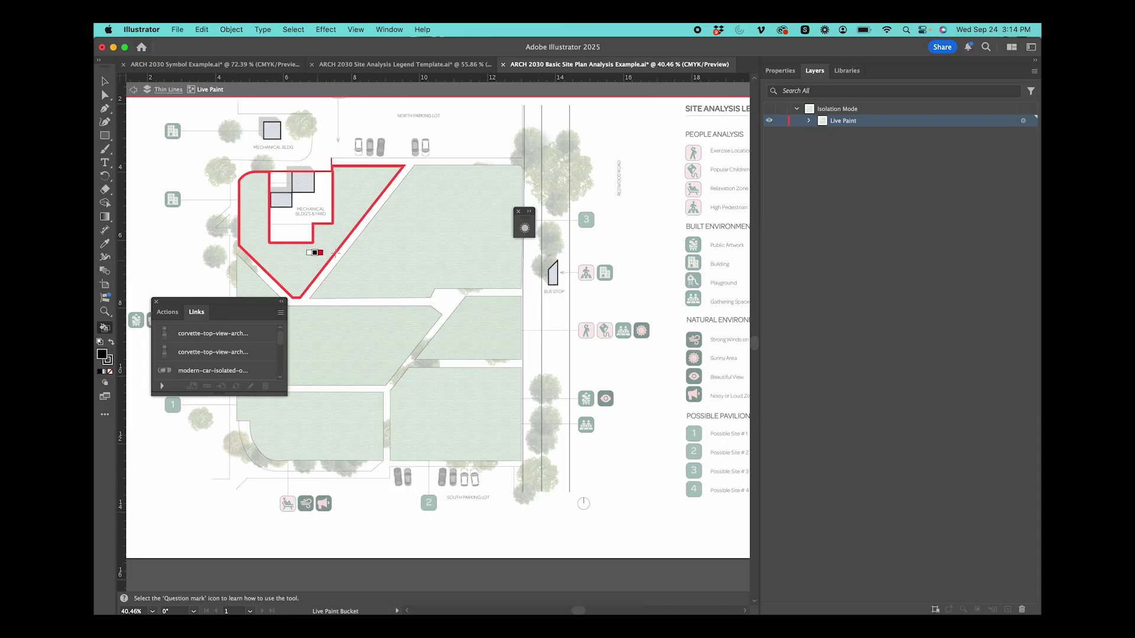
left_click(363, 251)
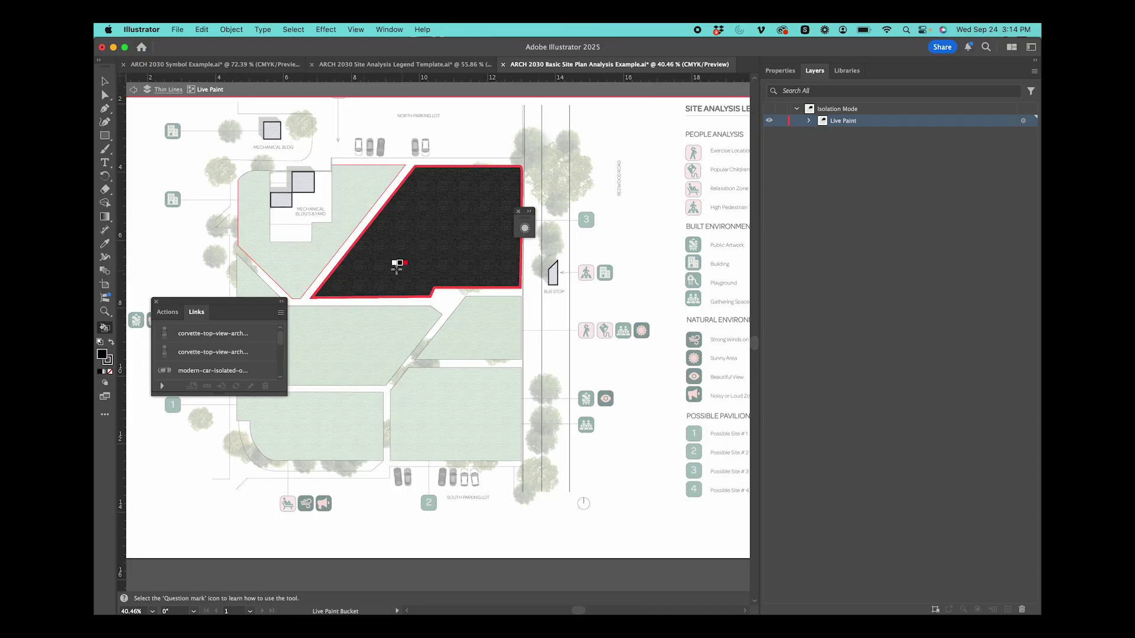
left_click(359, 203)
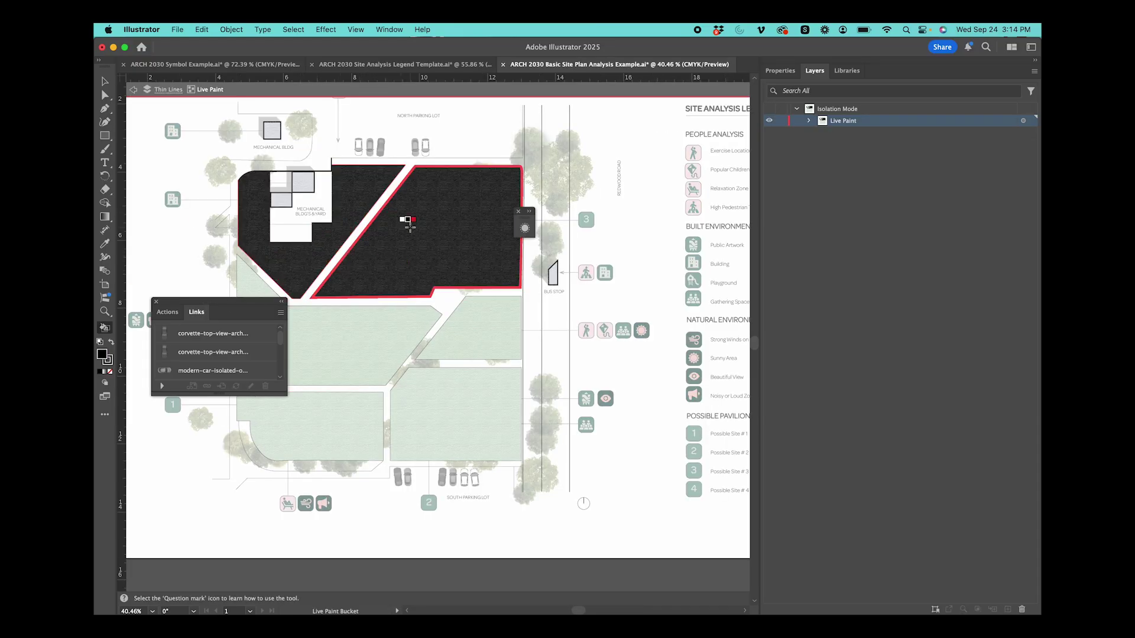
Fill the remaining central, southern and small western triangular lawn areas with the dark color using the Live Paint Bucket
scroll(400, 283, "up", 5)
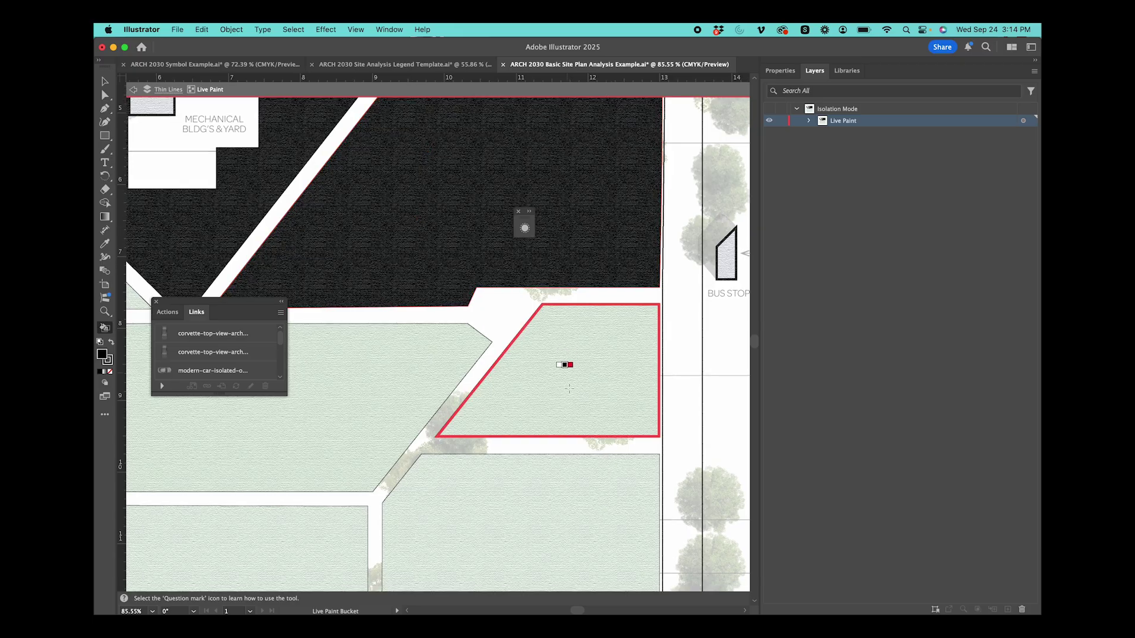
left_click(569, 386)
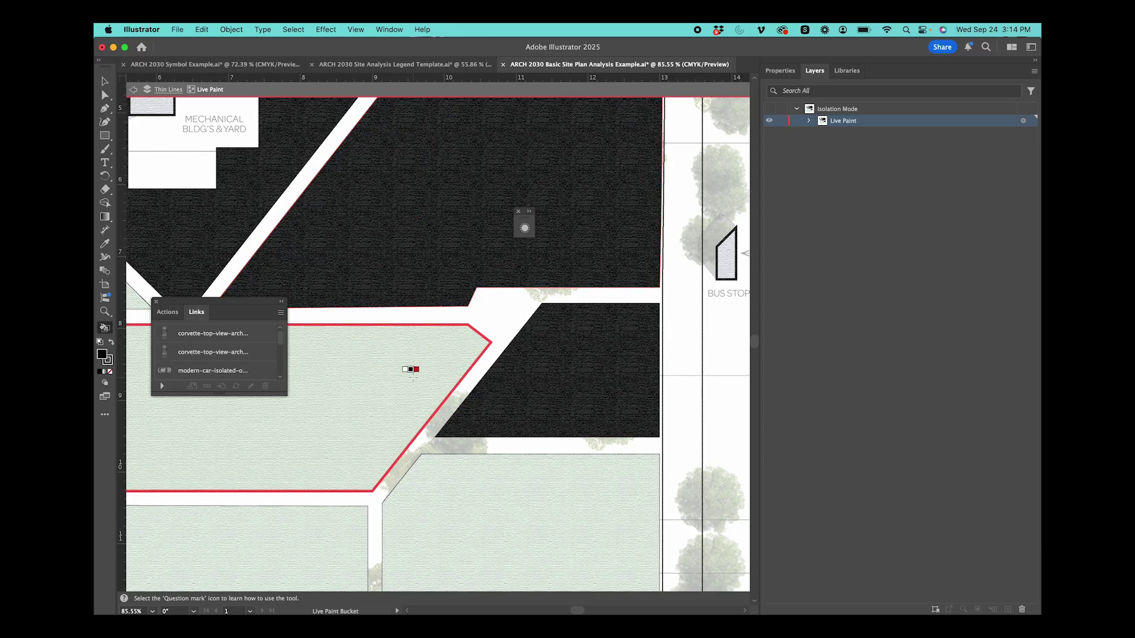
left_click(411, 370)
scroll(451, 271, "down", 5)
scroll(451, 272, "left", 2)
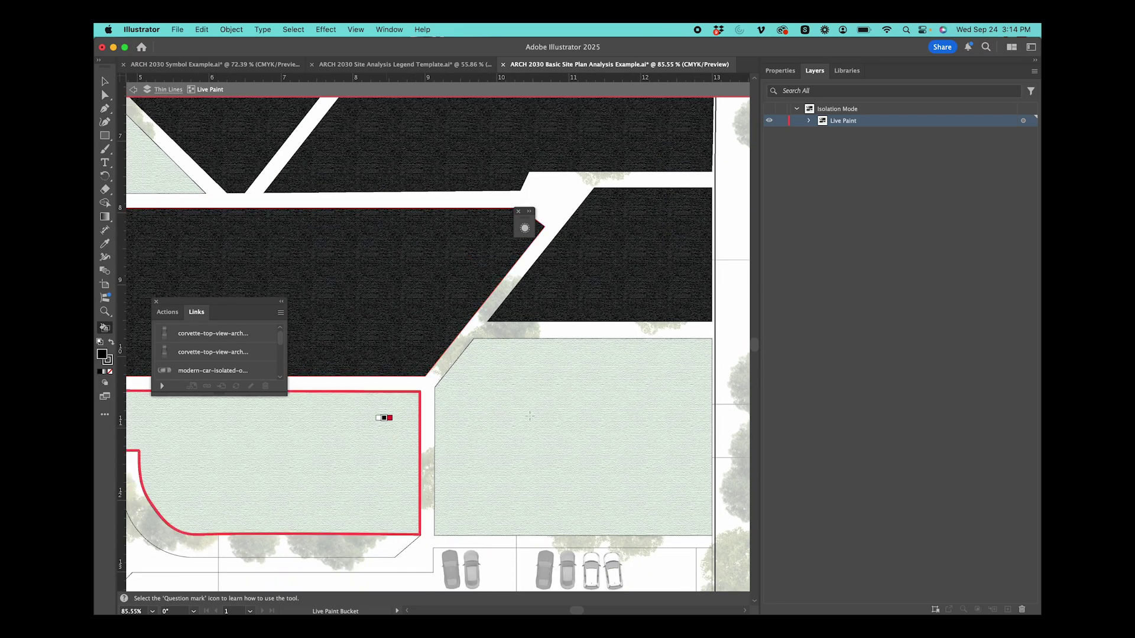
left_click(385, 421)
left_click(529, 412)
scroll(407, 308, "down", 3)
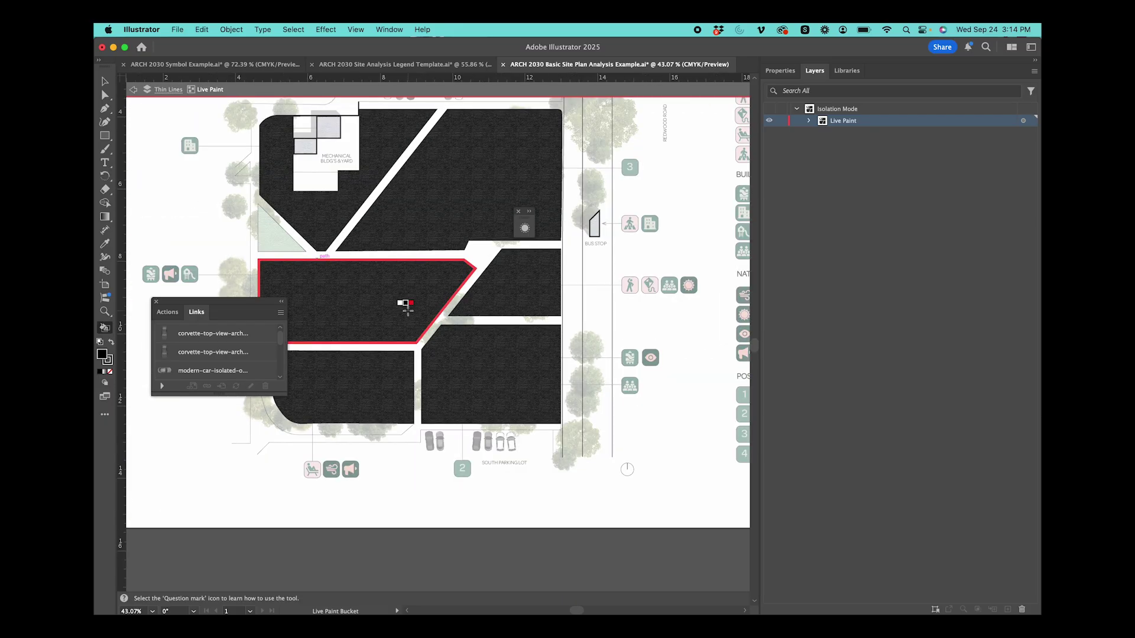
left_click(278, 228)
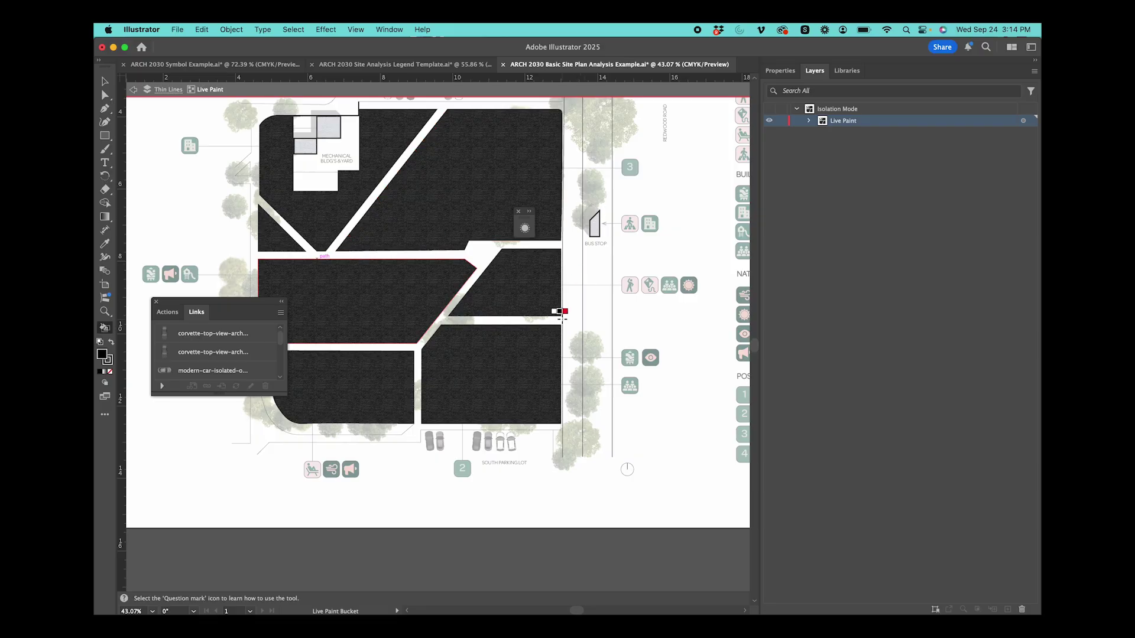
Apply the Grain texture effect with intensity 40, contrast 50 and the Regular grain type
left_click(780, 72)
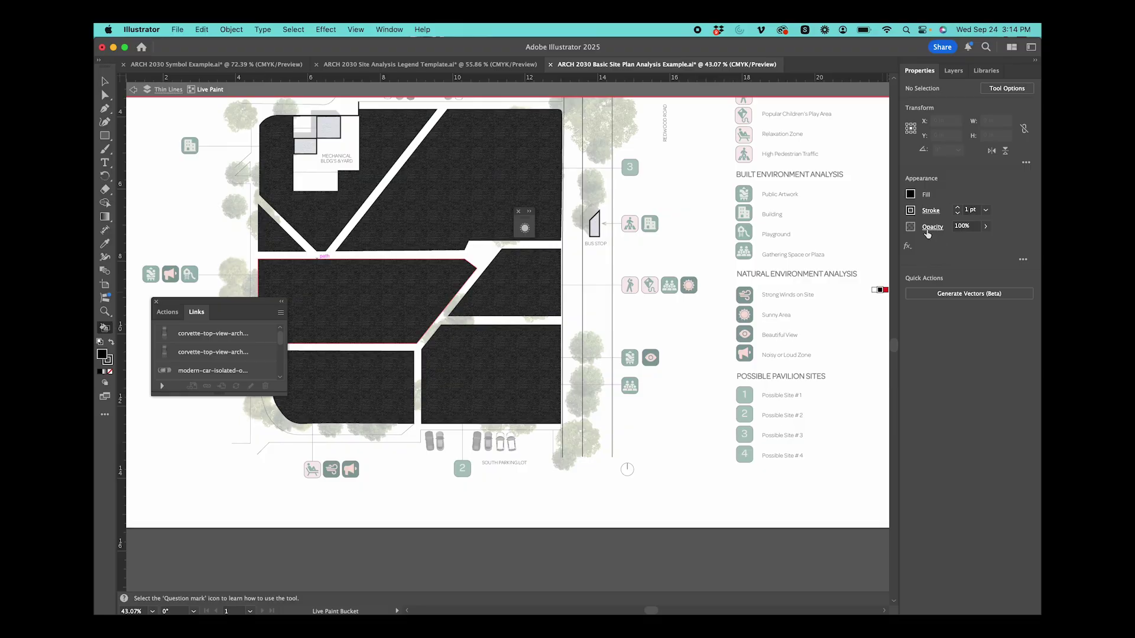
left_click(907, 246)
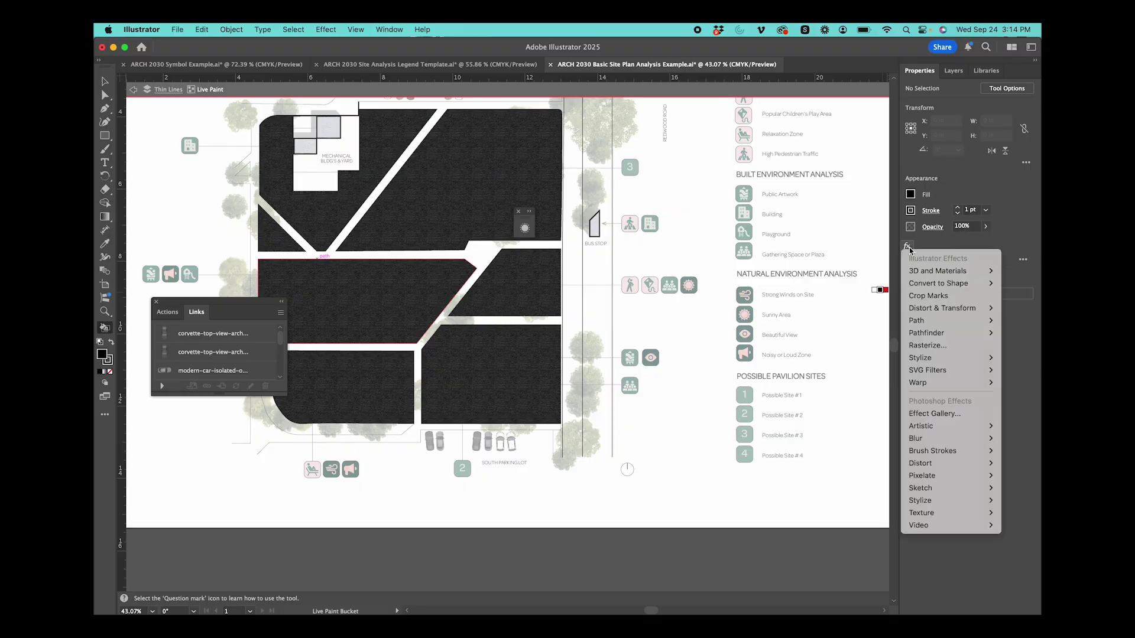
mouse_move(920, 520)
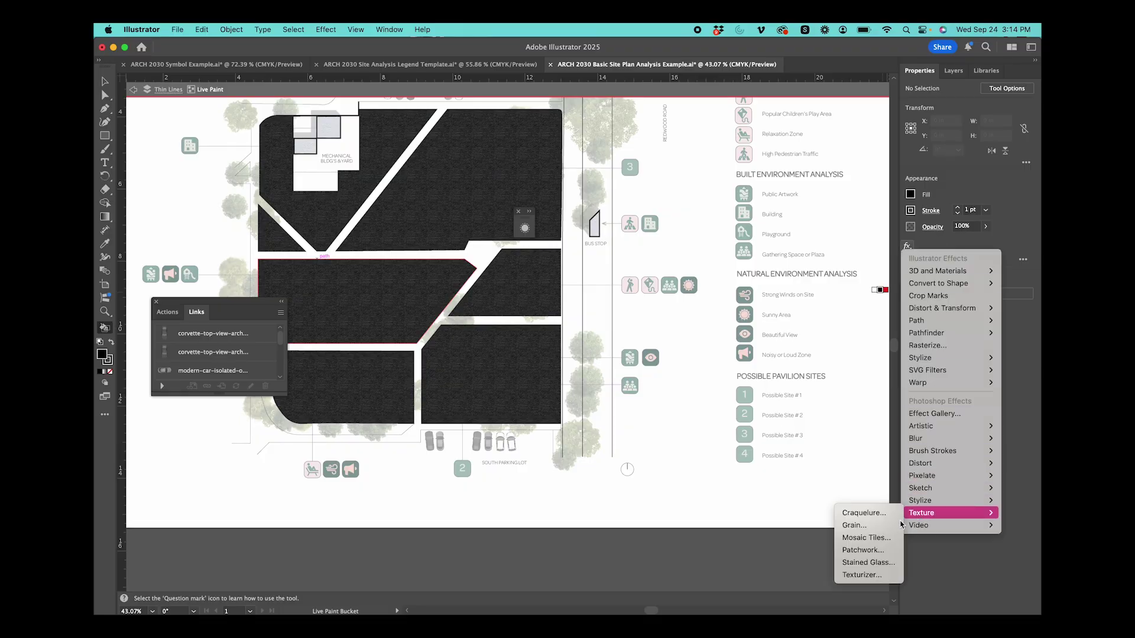
left_click(887, 526)
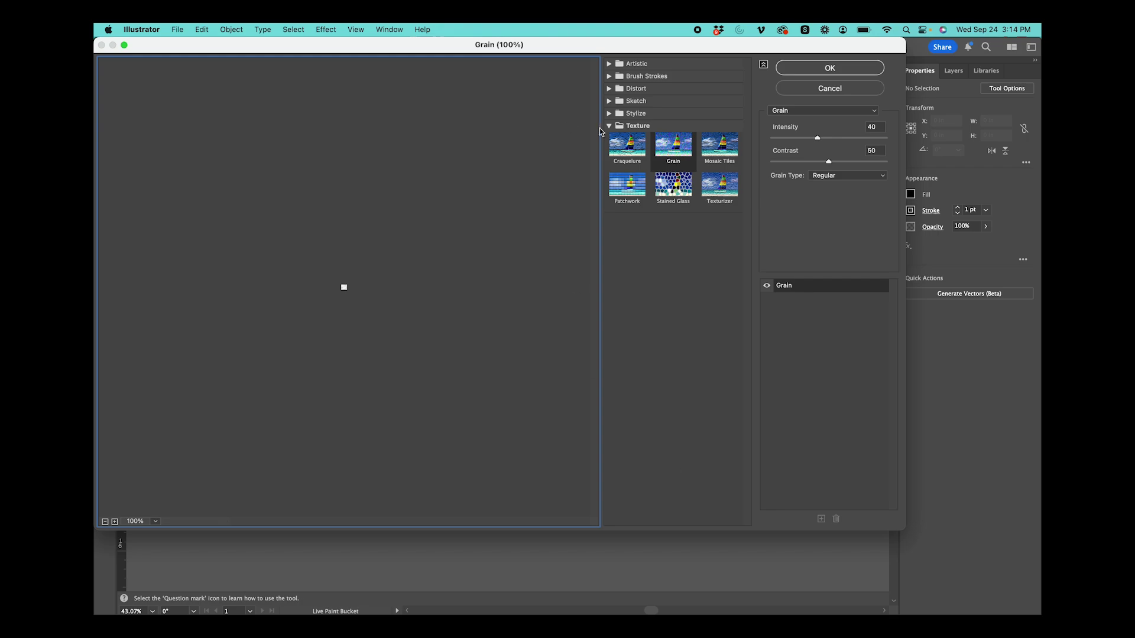
left_click(681, 159)
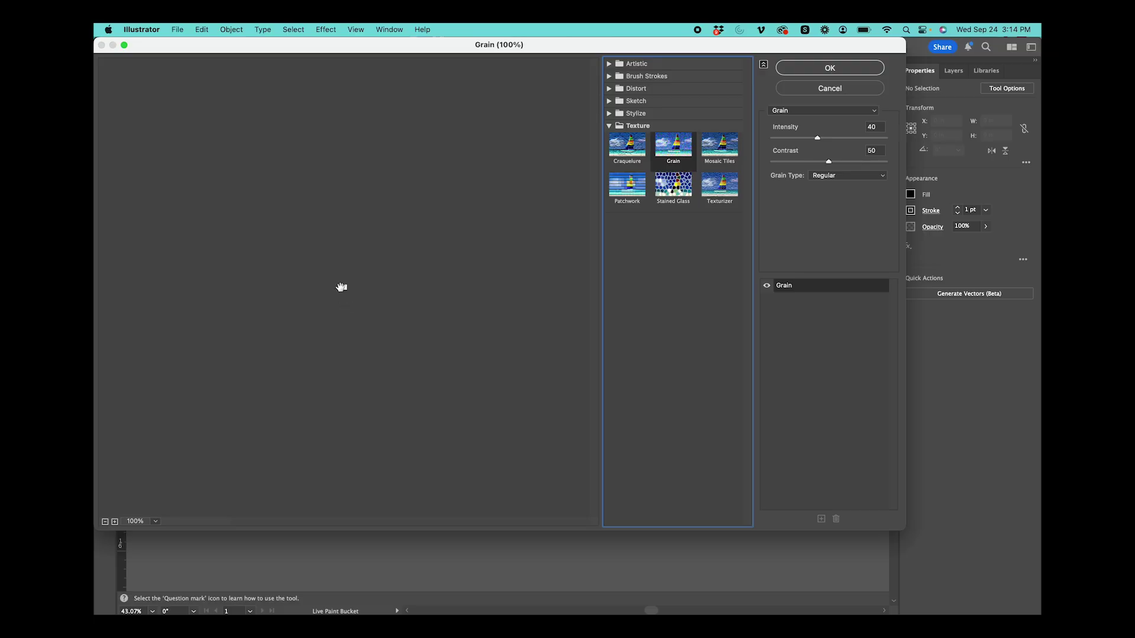
left_click(115, 521)
left_click(115, 521)
left_click(114, 521)
left_click(114, 521)
left_click(115, 522)
left_click(115, 522)
left_click(115, 521)
left_click(115, 522)
left_click(115, 521)
left_click(115, 522)
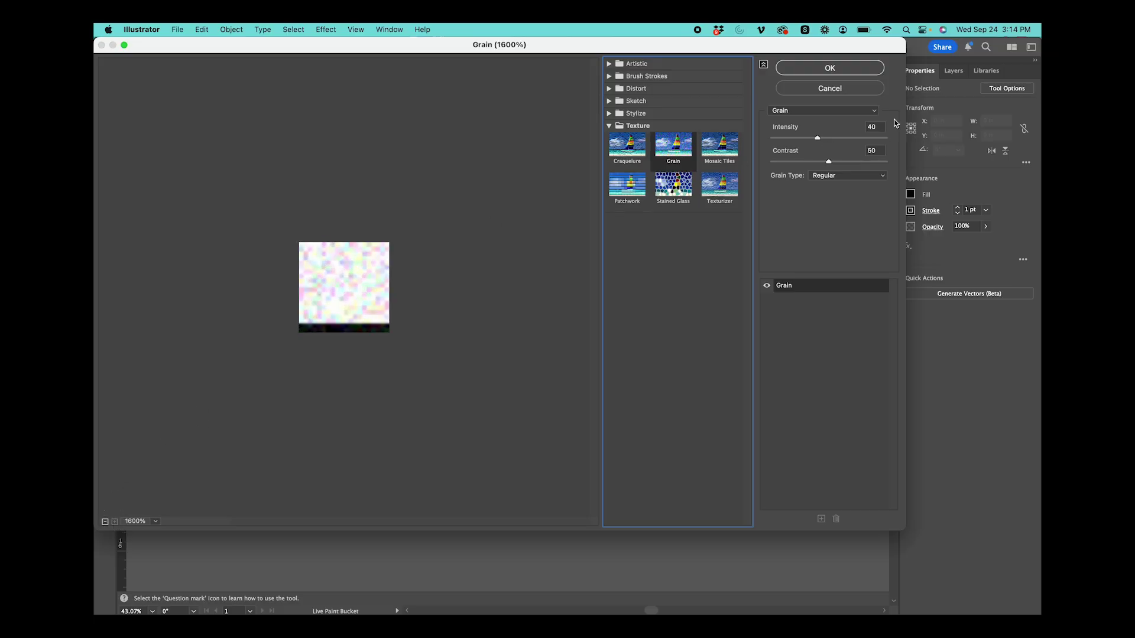
left_click(829, 68)
Set the Live Paint fill color to the pale green EAFFE9
scroll(520, 273, "up", 4)
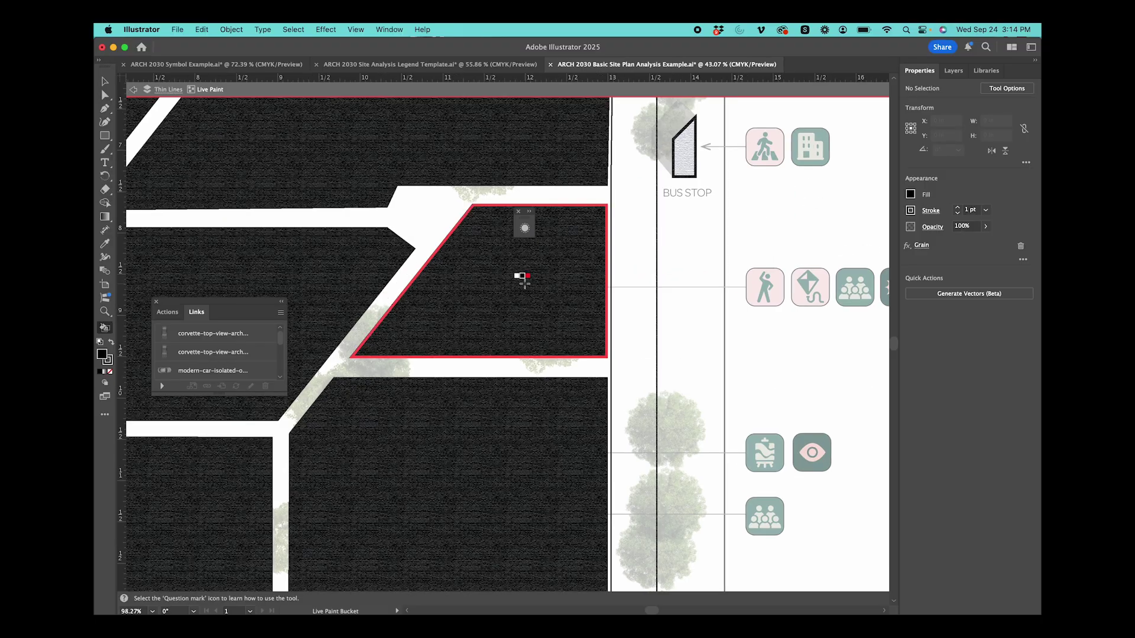
double_click(104, 354)
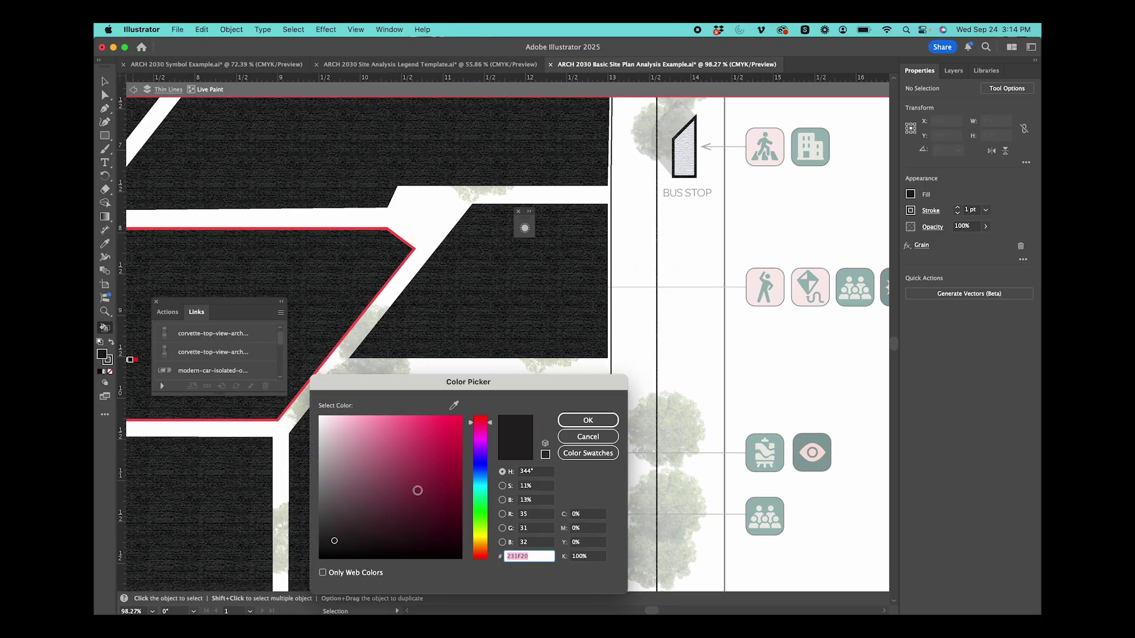
left_click(480, 513)
left_click_drag(347, 419, 332, 412)
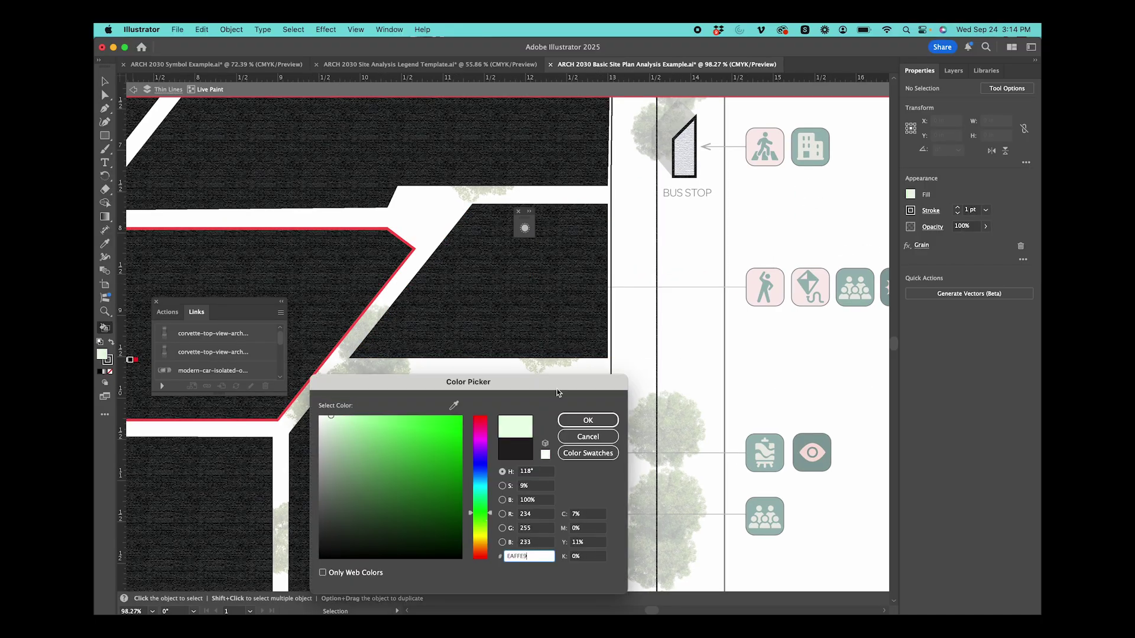
left_click(588, 421)
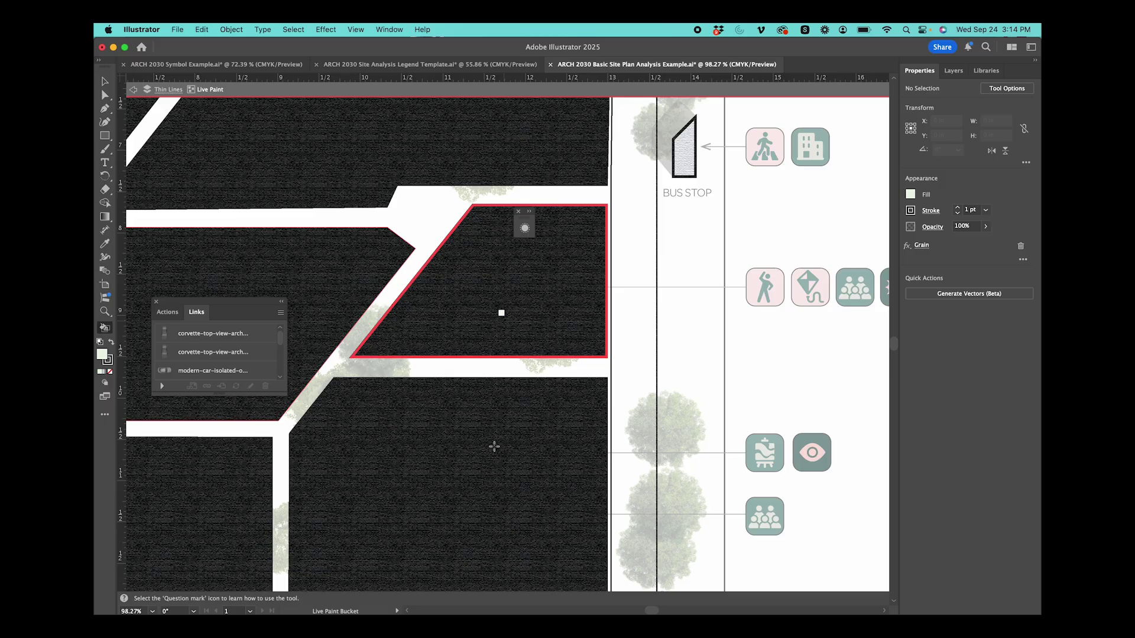
Fill all the dark lawn areas of the site plan with the pale green using the Live Paint Bucket
left_click(471, 460)
left_click(346, 302)
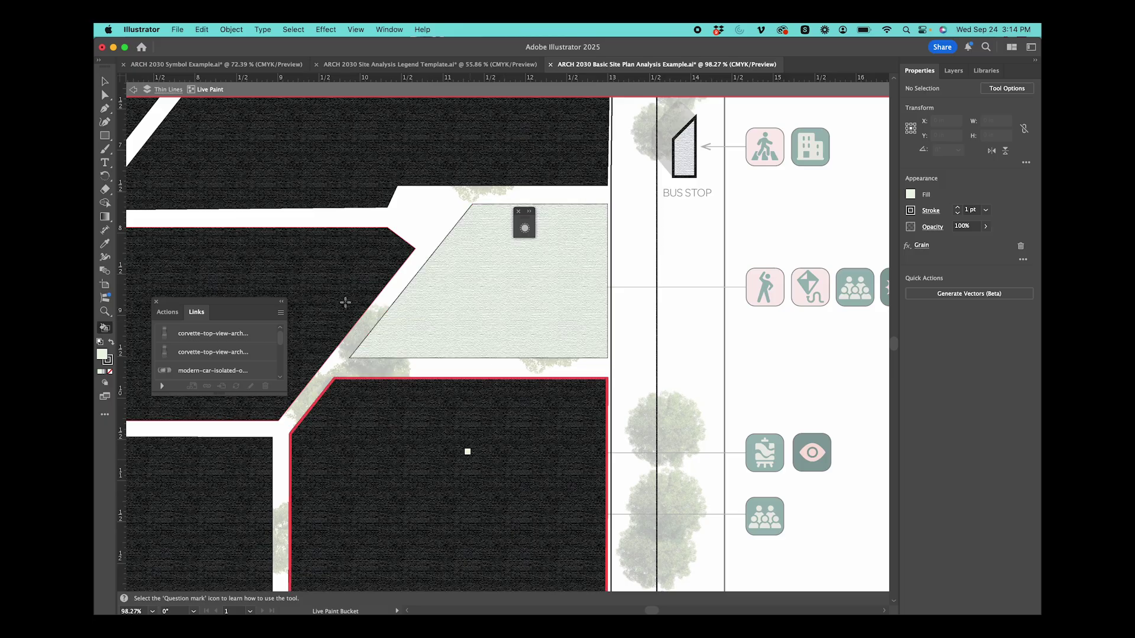
left_click(341, 191)
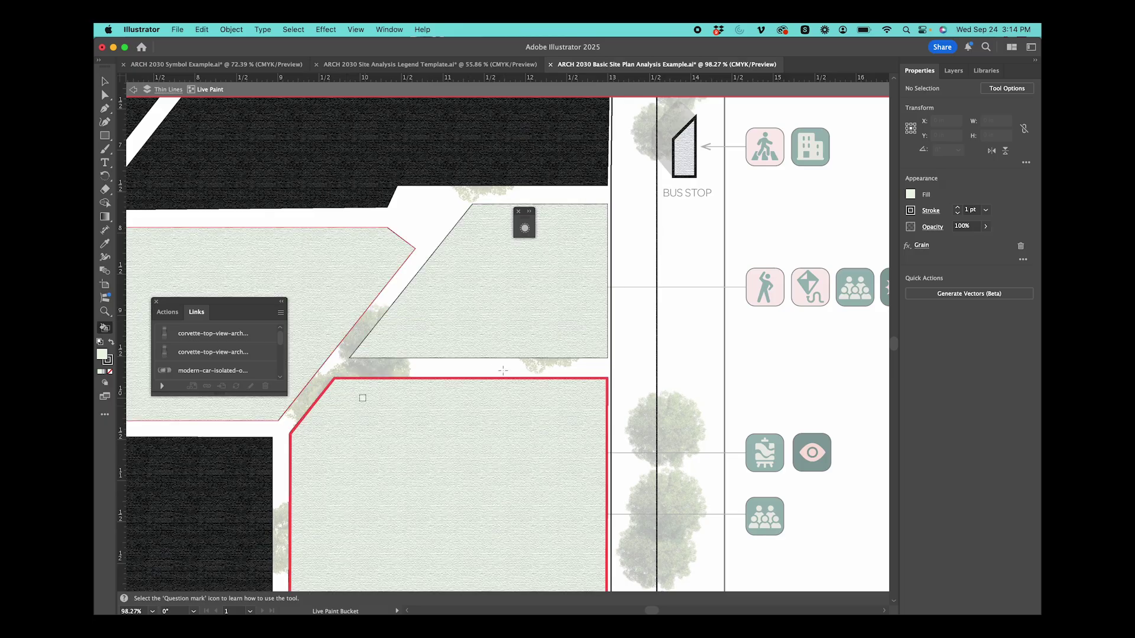
scroll(503, 367, "down", 5)
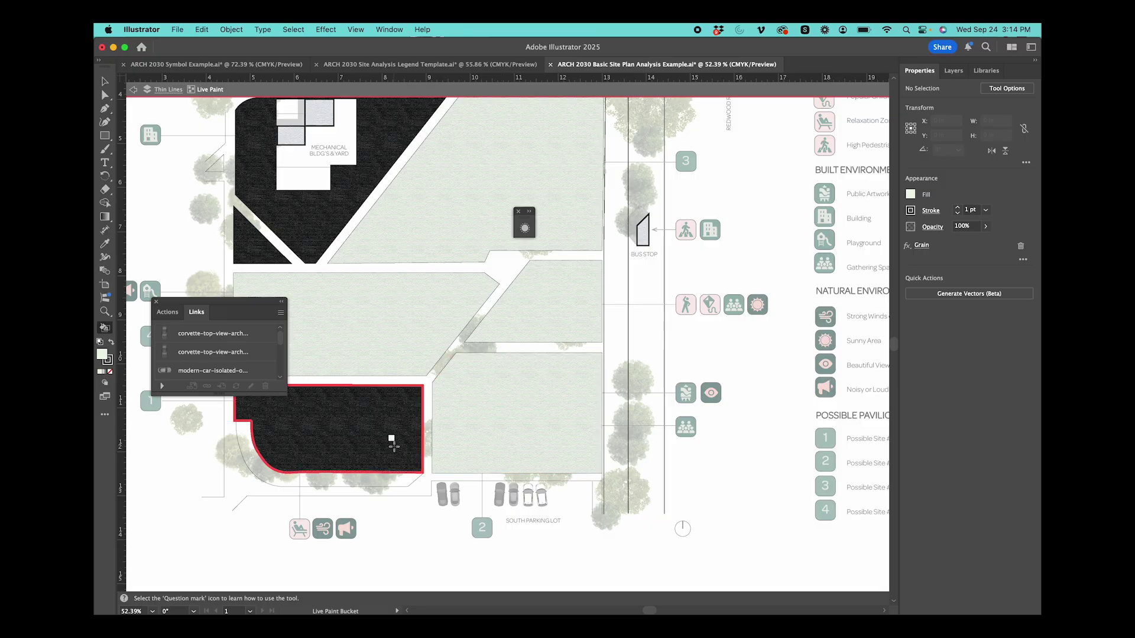
left_click(317, 240)
left_click(258, 247)
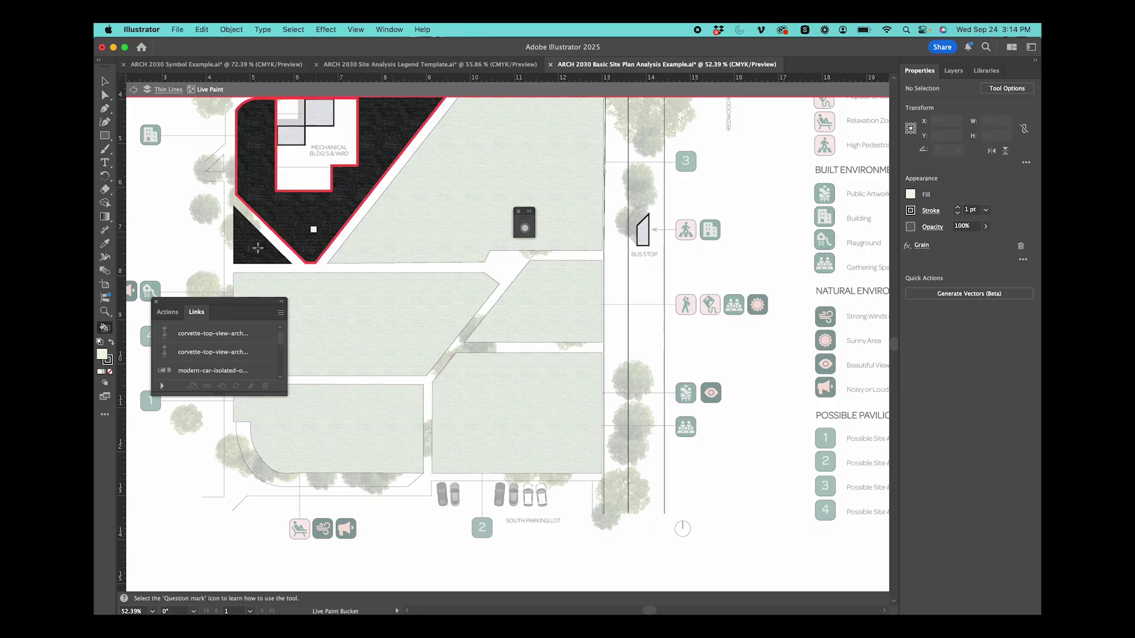
Exit the Live Paint group's isolation mode to return to the full layer list
left_click(953, 70)
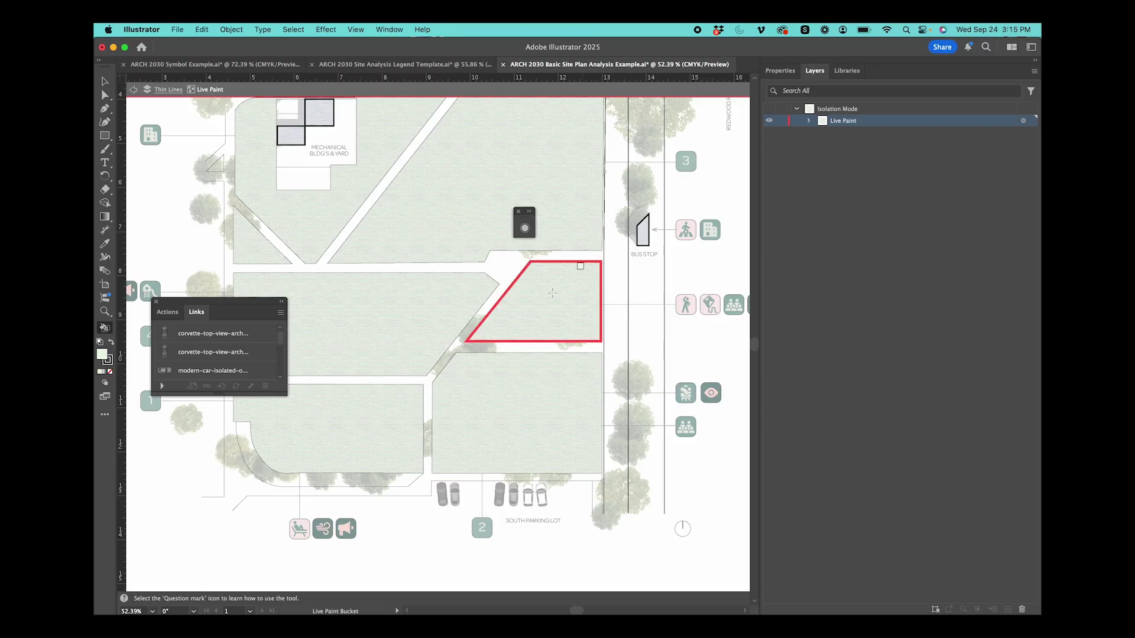
scroll(545, 286, "down", 4)
key("v")
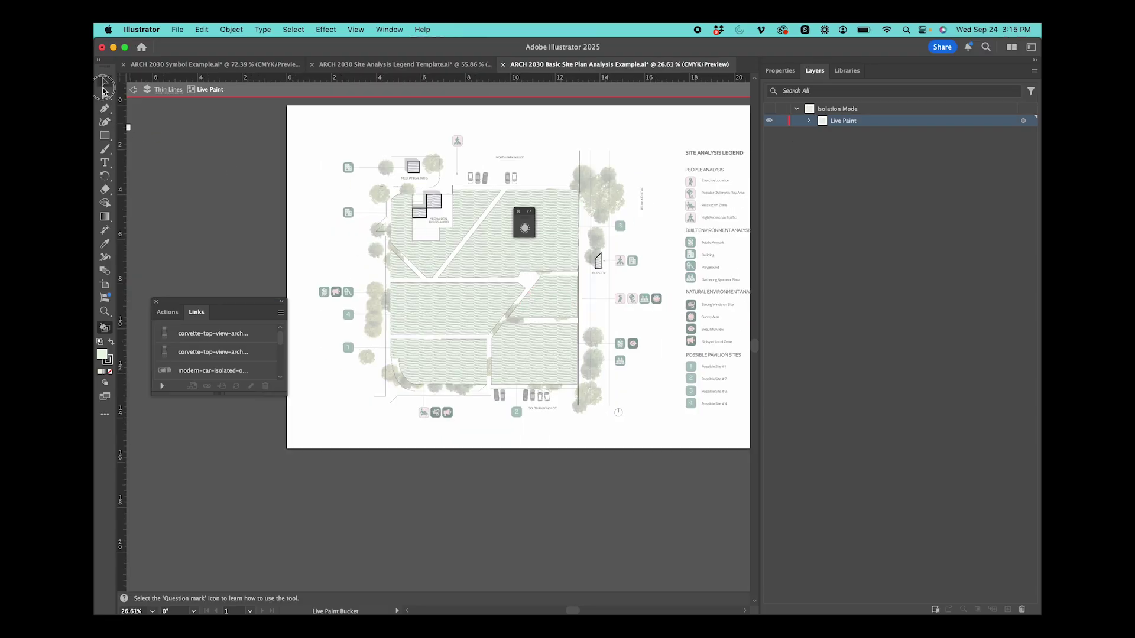
double_click(200, 215)
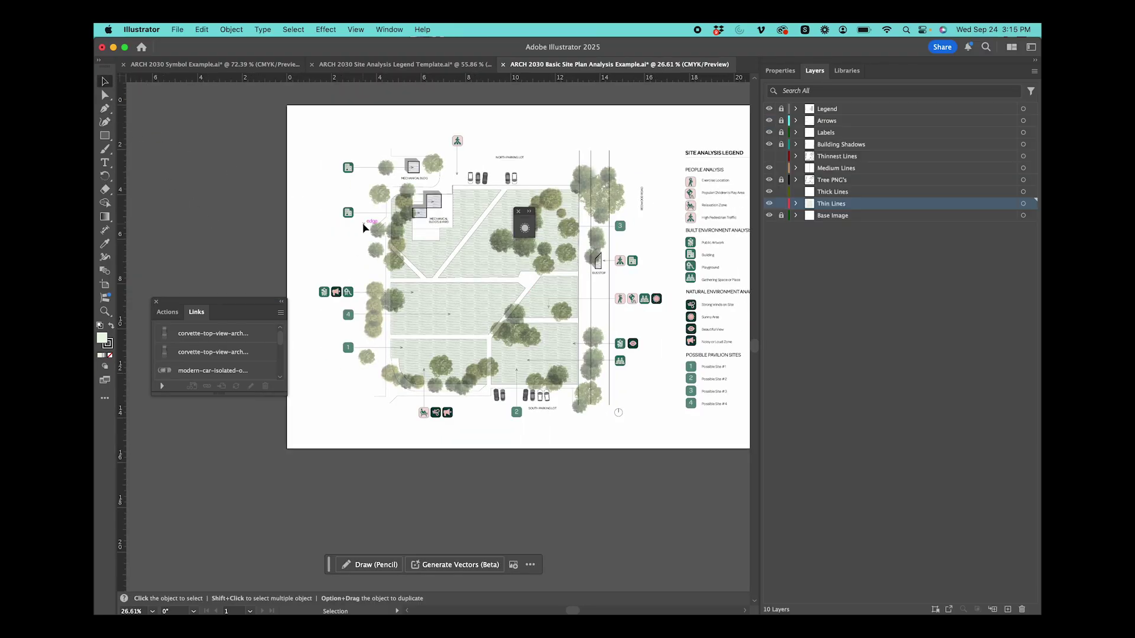
Unlock the Legend, Arrows, Labels, Building Shadows, Tree PNG's and Base Image layers
scroll(363, 226, "up", 5)
scroll(364, 228, "right", 7)
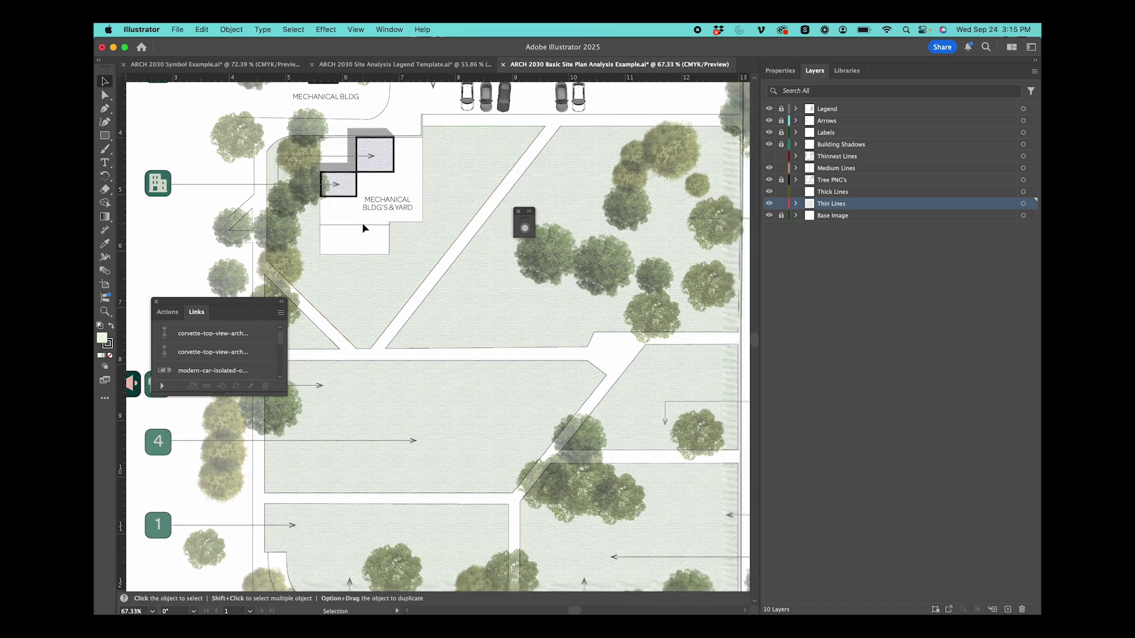
scroll(445, 247, "down", 3)
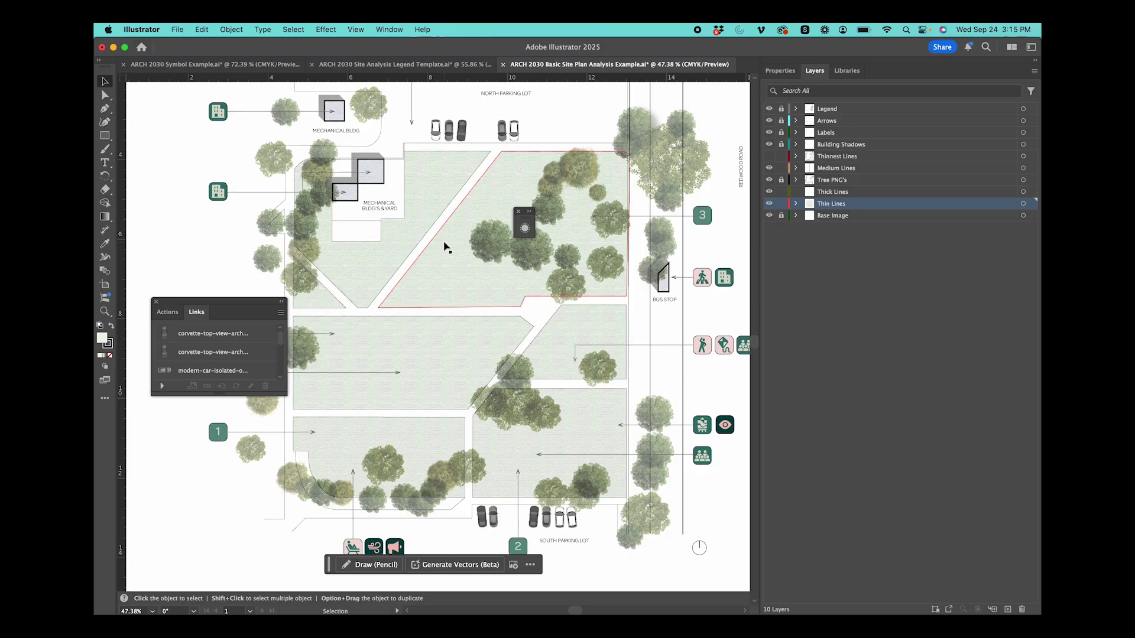
scroll(445, 247, "down", 2)
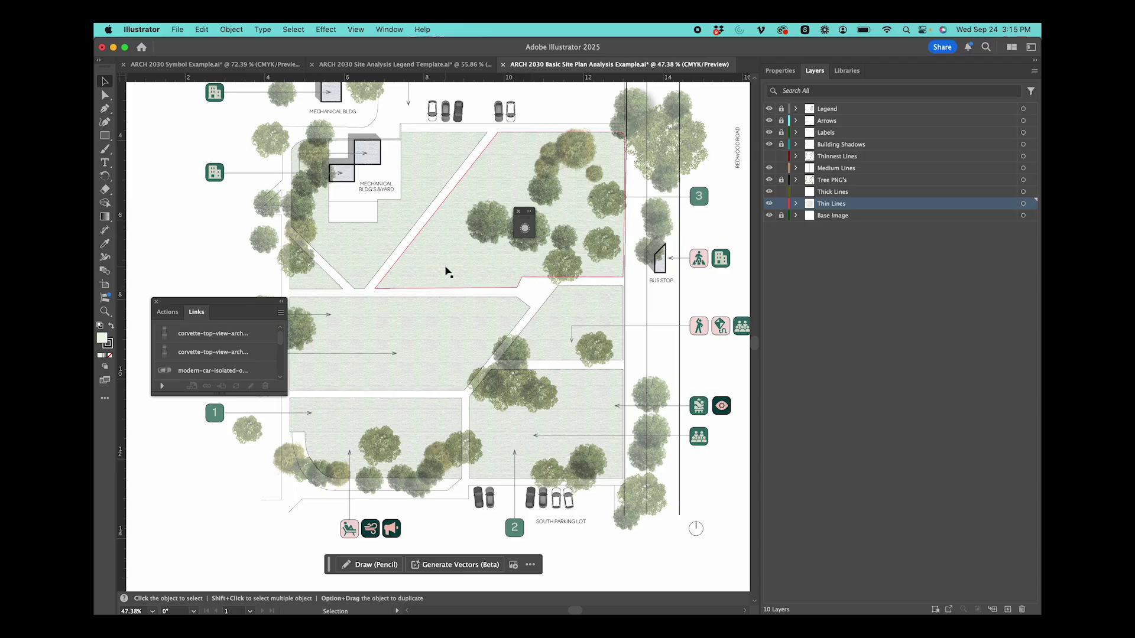
scroll(447, 272, "down", 4)
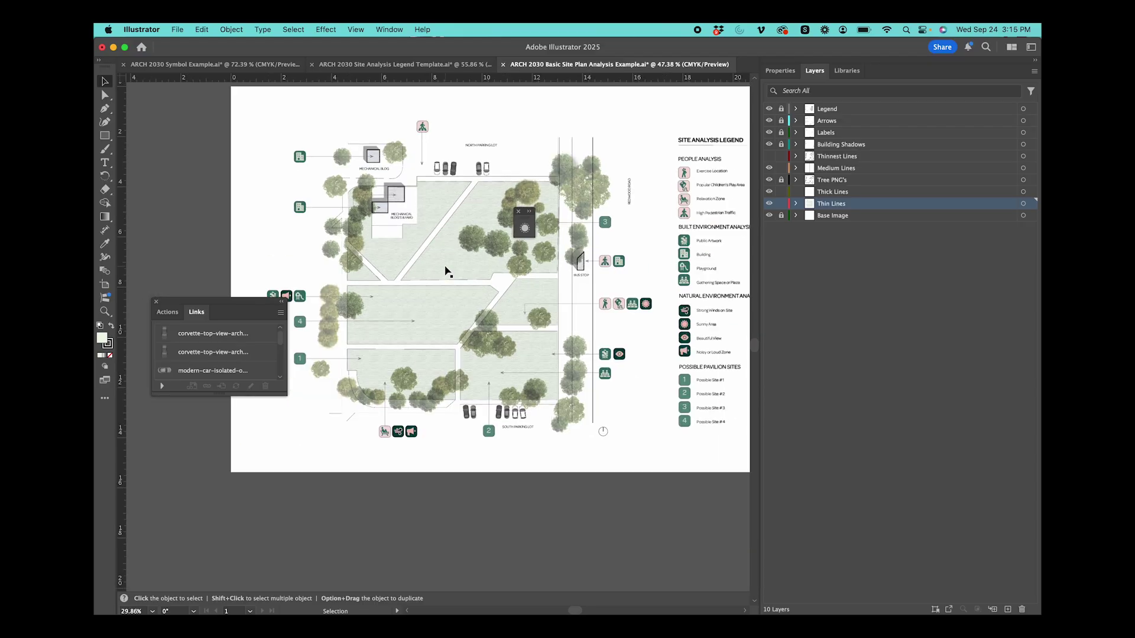
left_click_drag(781, 120, 781, 216)
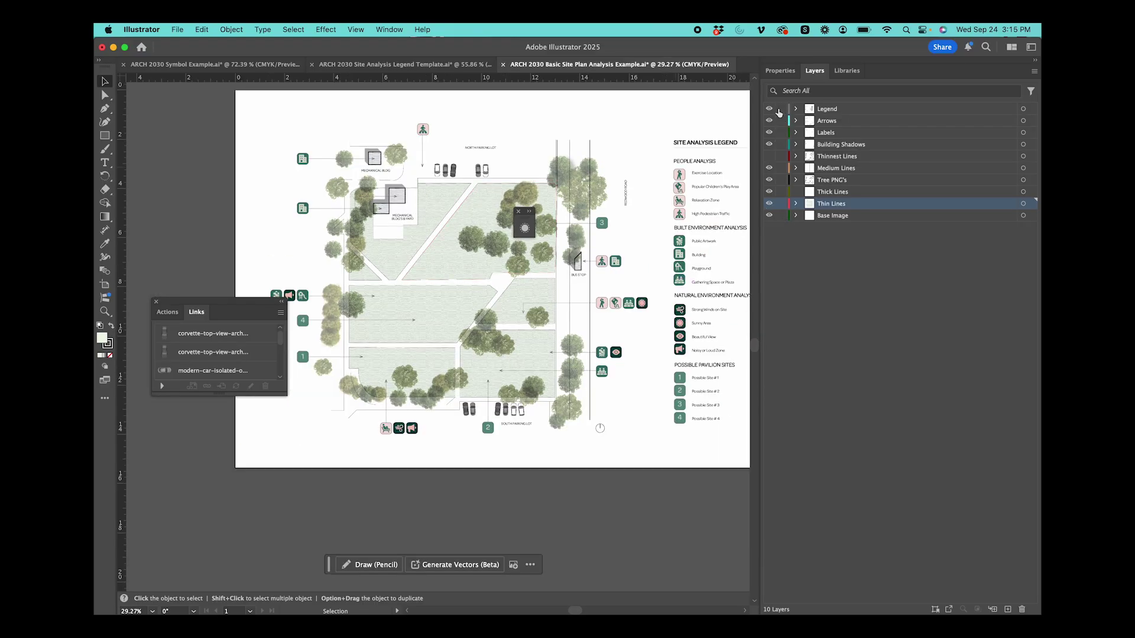
Draw a short horizontal line above the NORTH PARKING LOT label with the Pen tool
scroll(591, 195, "up", 5)
scroll(601, 198, "left", 3)
scroll(600, 198, "up", 2)
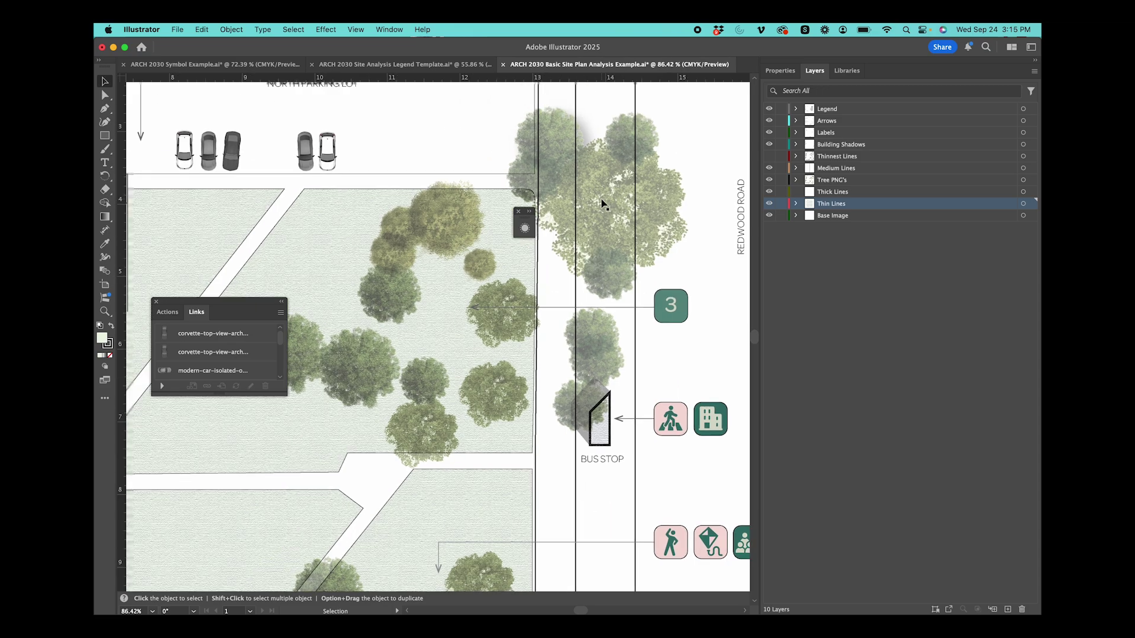
scroll(602, 202, "left", 2)
scroll(602, 203, "up", 1)
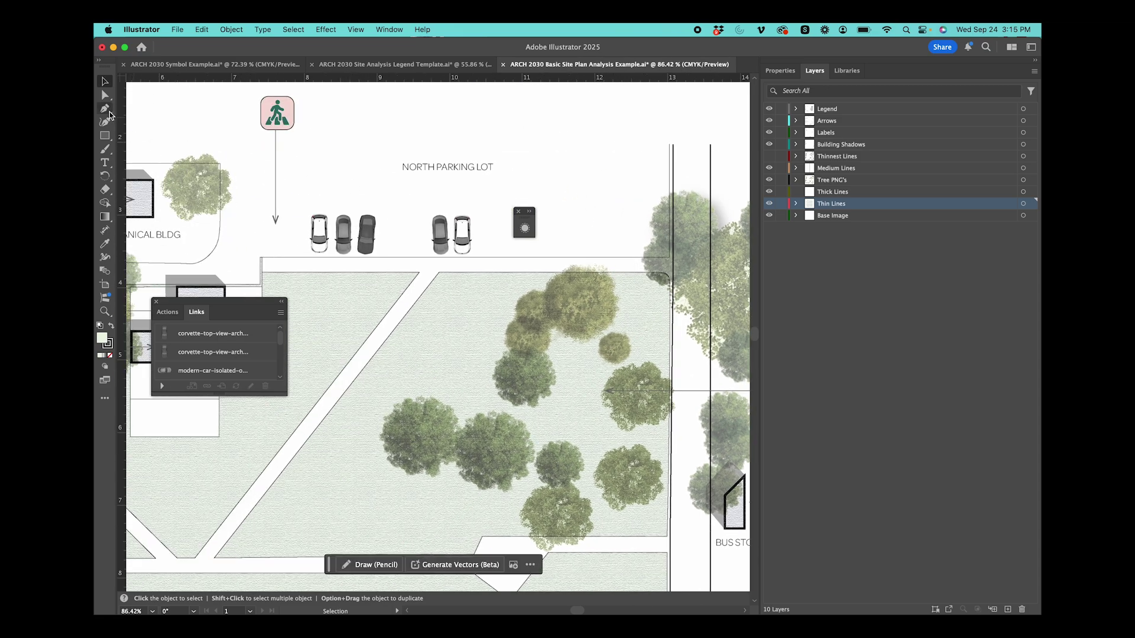
left_click(110, 112)
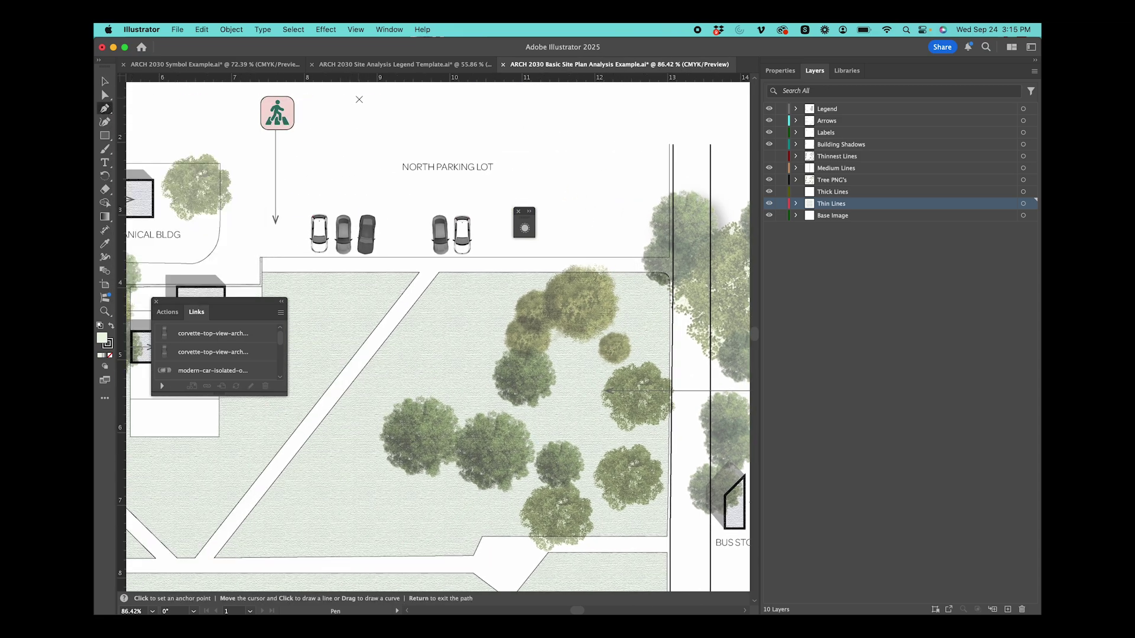
left_click(364, 110)
left_click(494, 109)
left_click(105, 81)
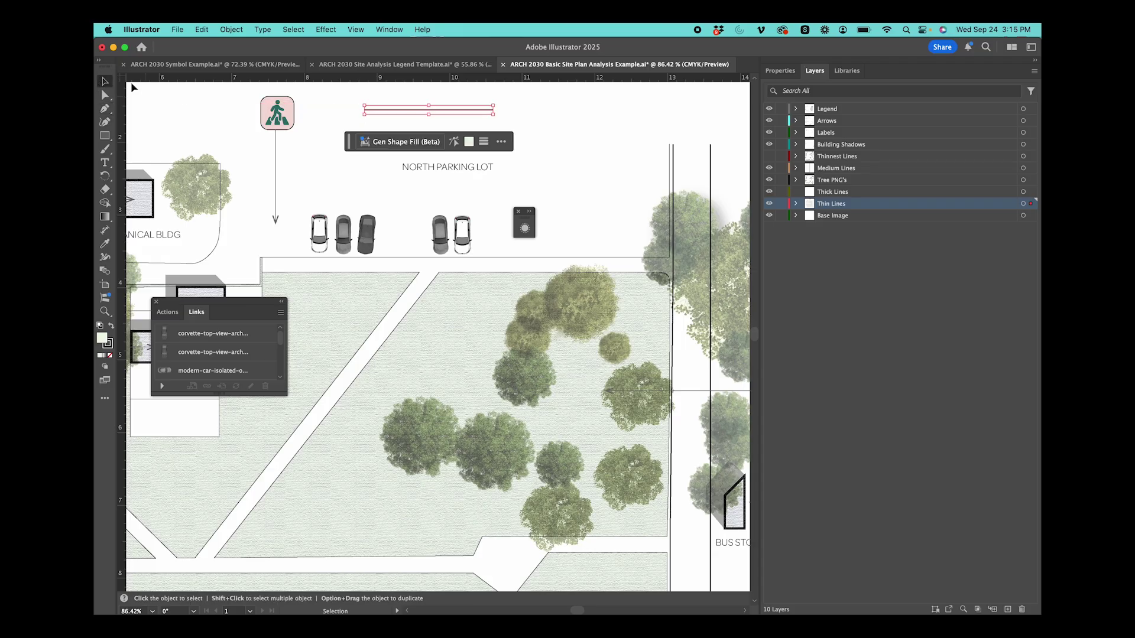
Give the line above the NORTH PARKING LOT label an Arrow 12 arrowhead at its start, scaled to 200%
left_click(780, 71)
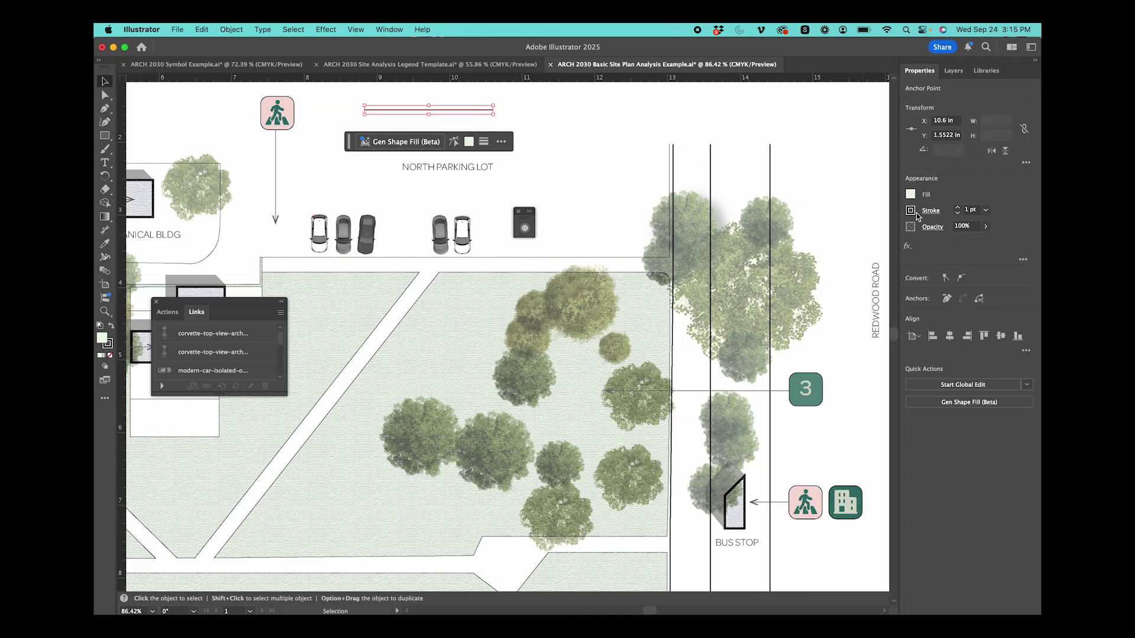
left_click(911, 211)
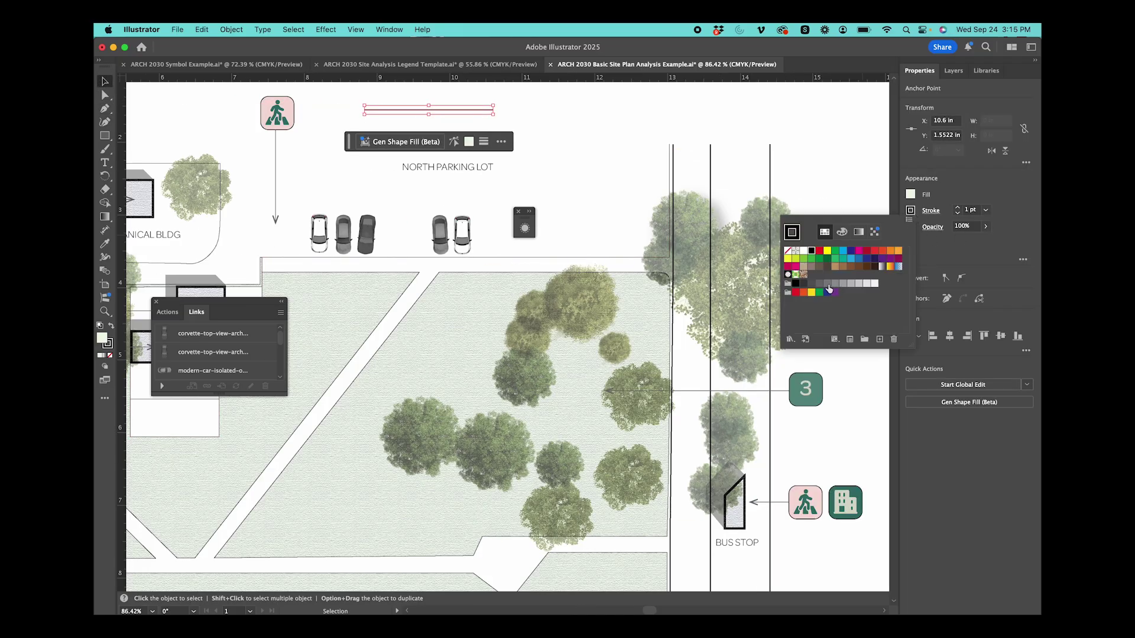
left_click(931, 211)
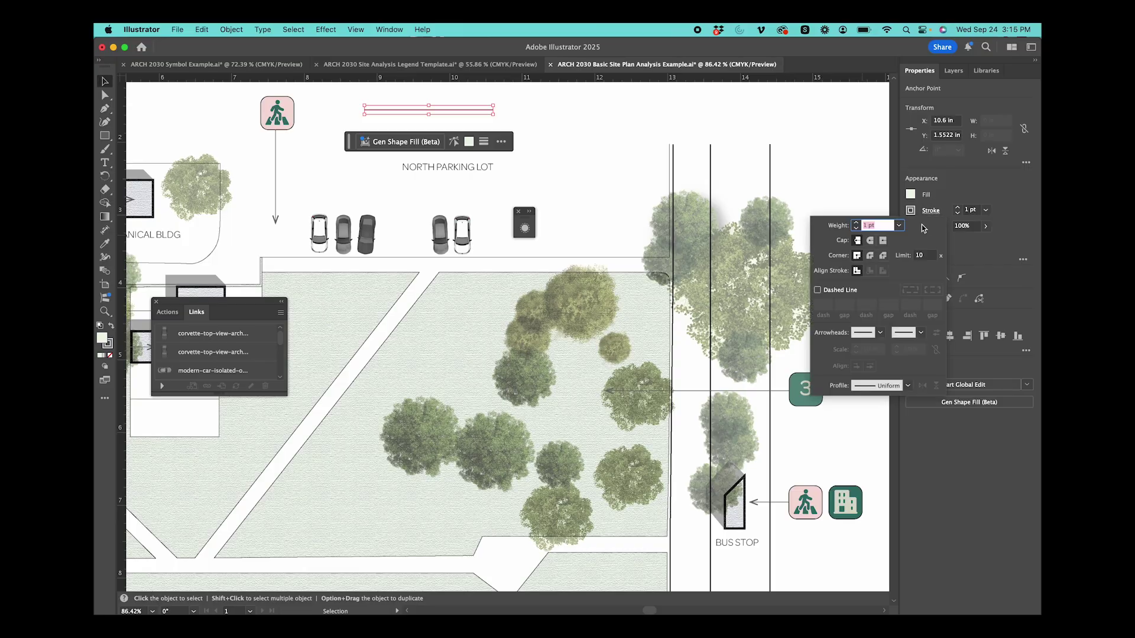
left_click(881, 333)
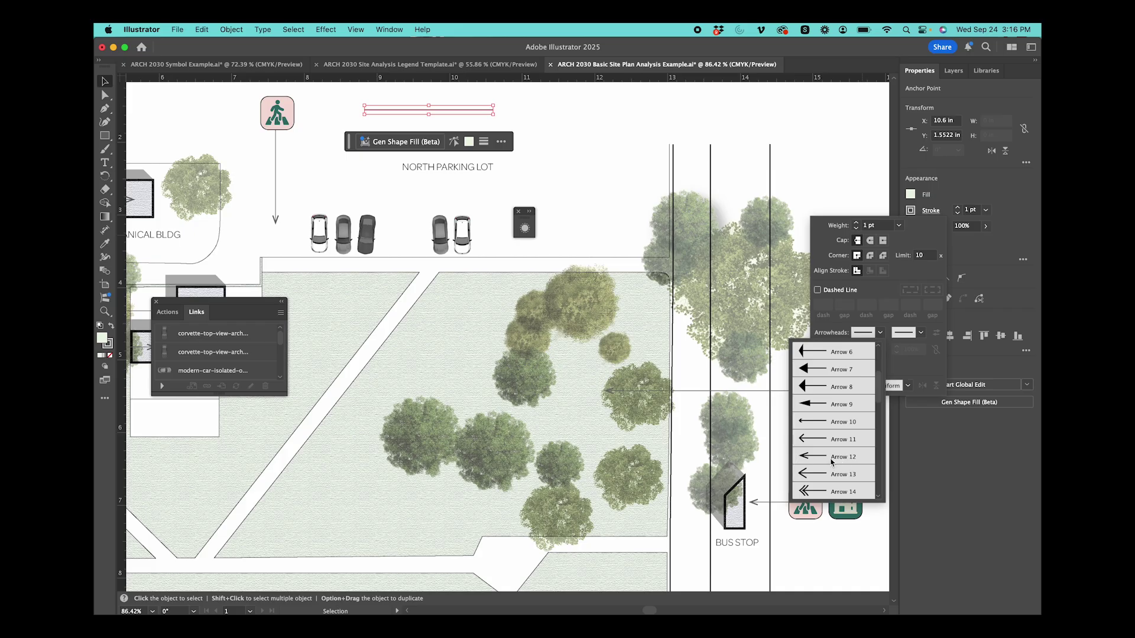
left_click(831, 461)
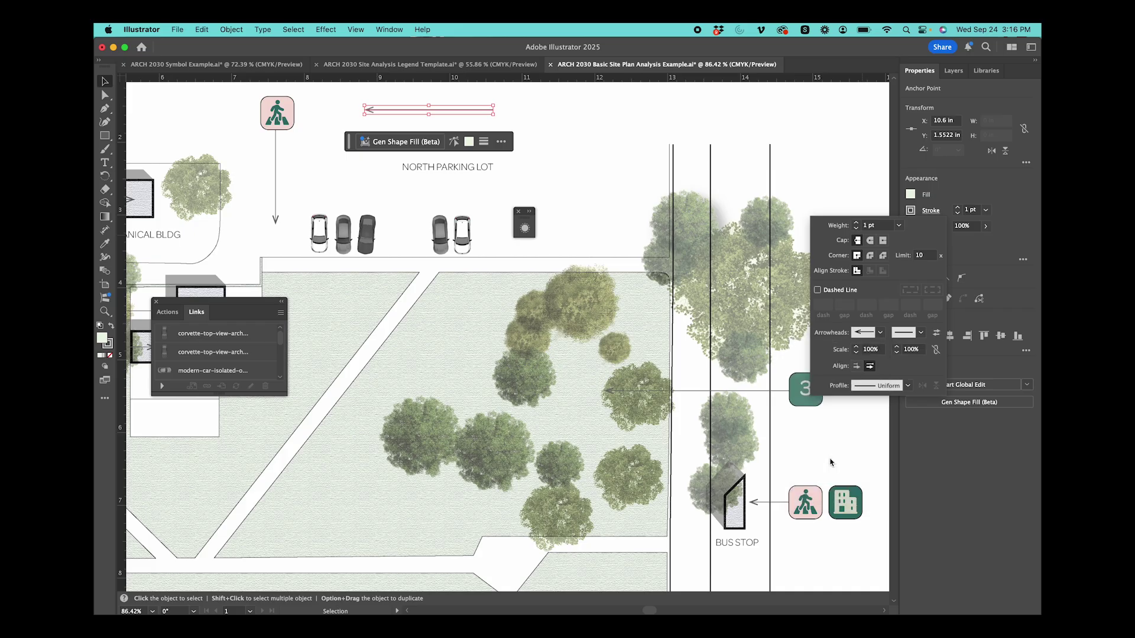
left_click(875, 350)
type("200")
key("Return")
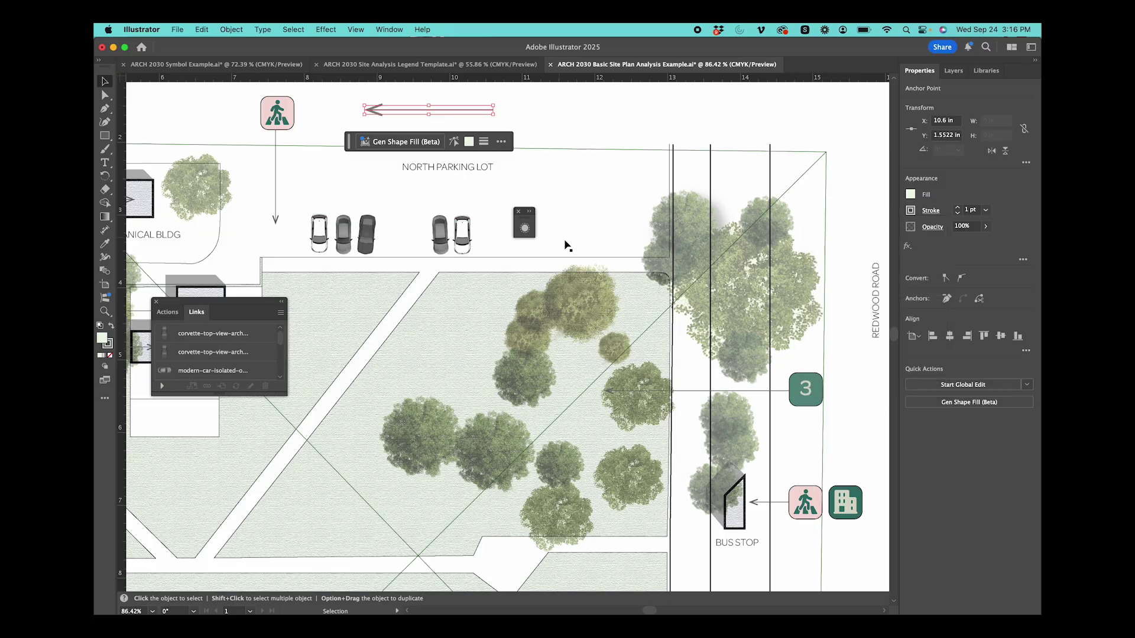
Delete the arrow line above the NORTH PARKING LOT label
left_click(593, 140)
left_click(495, 107)
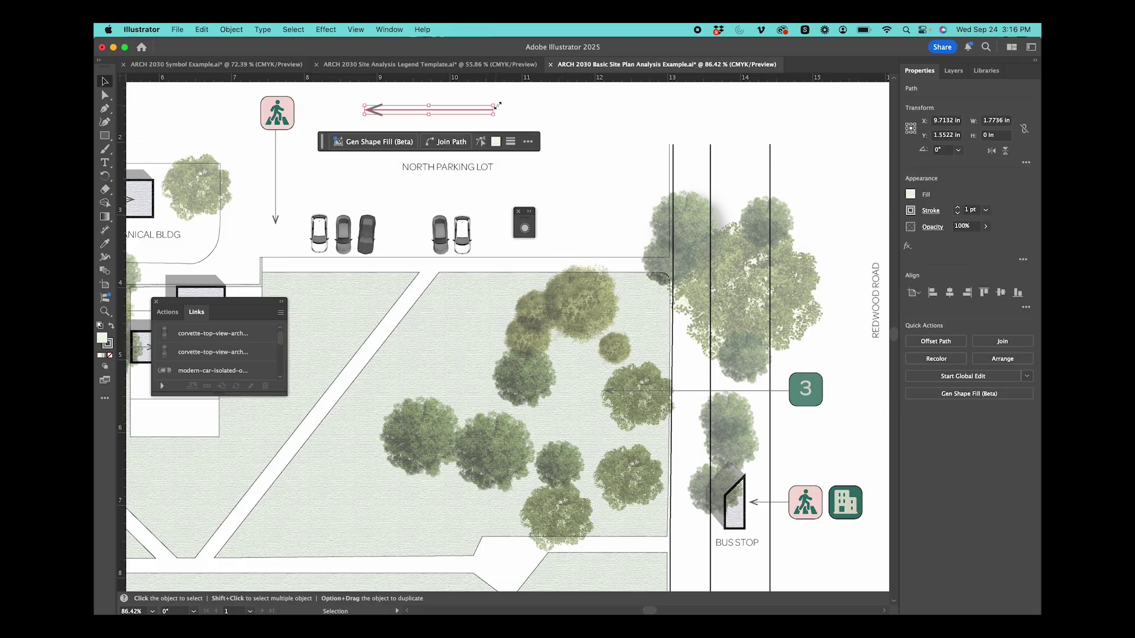
left_click_drag(501, 100, 328, 181)
key("Delete")
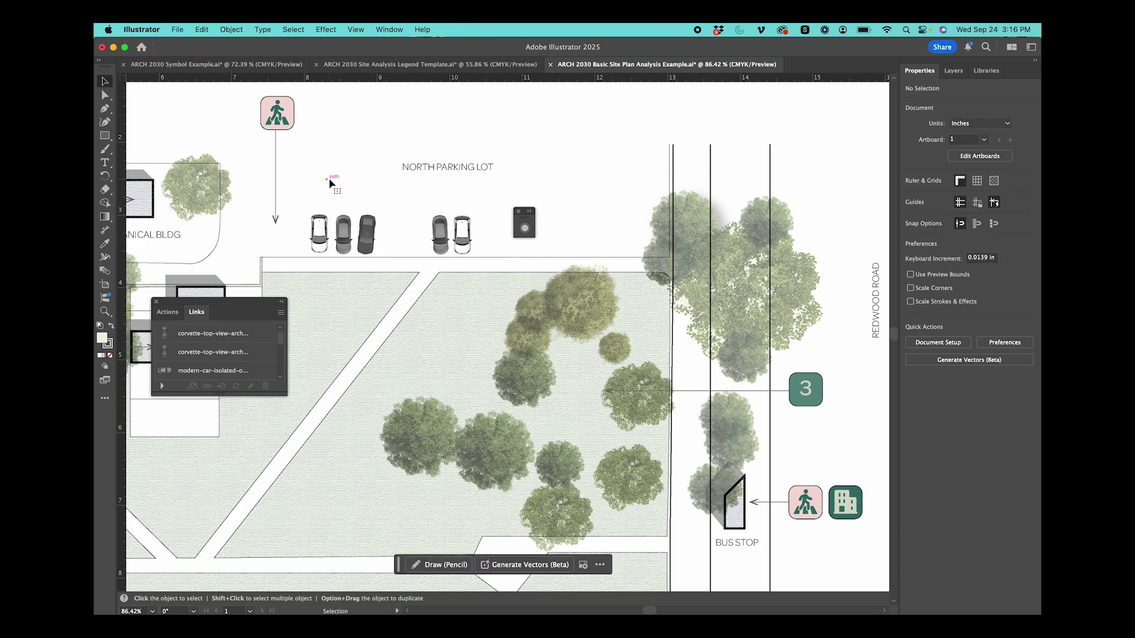
Examine the whole site plan, the parking lots, the arrows and symbols, and the legend down to the possible pavilion sites
left_click(472, 170)
left_click(613, 123)
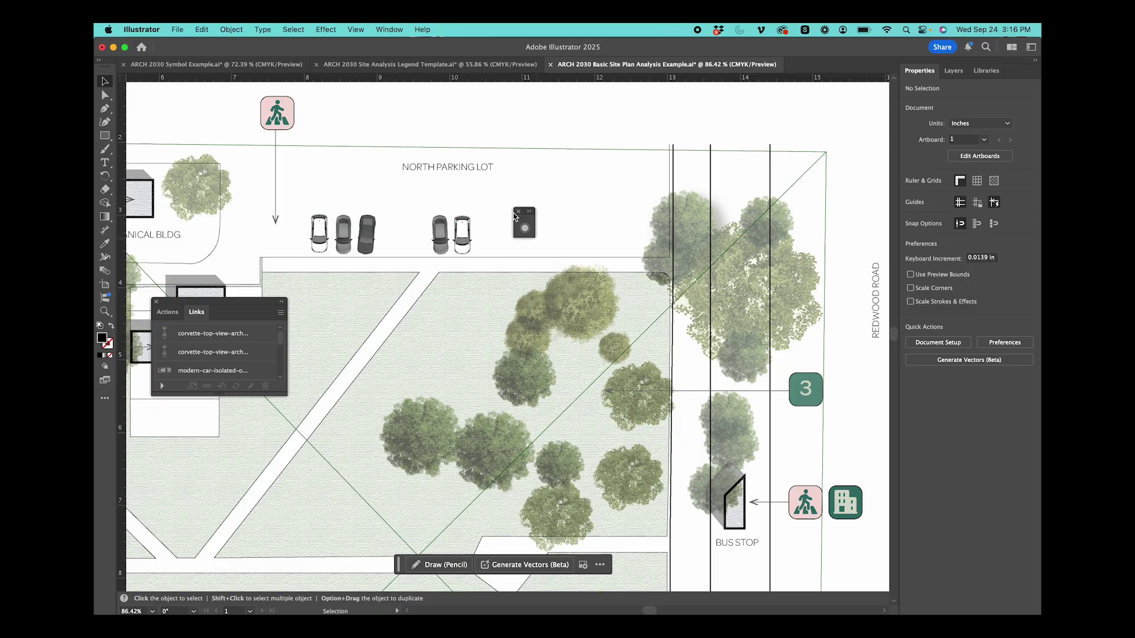
scroll(480, 157, "down", 5)
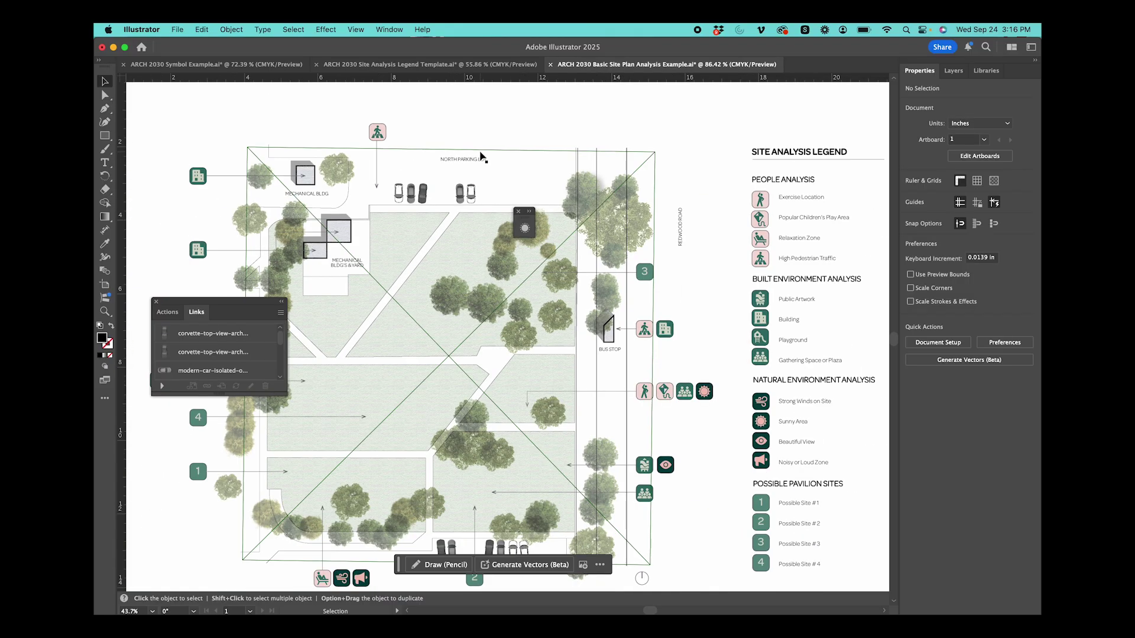
scroll(549, 202, "up", 3)
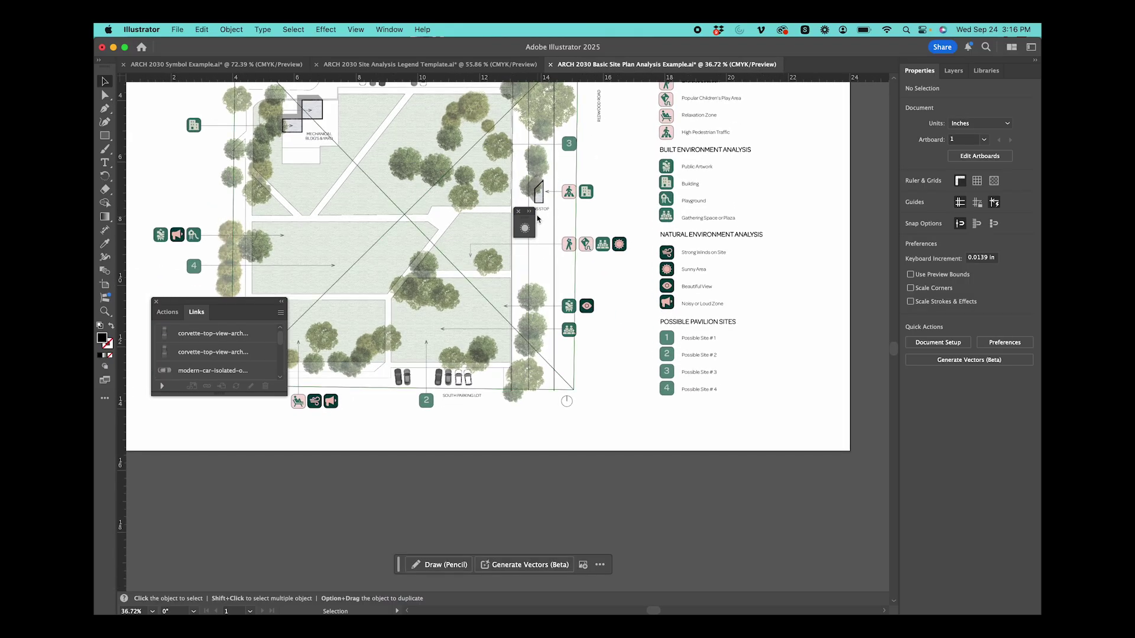
scroll(493, 418, "up", 5)
scroll(493, 419, "left", 5)
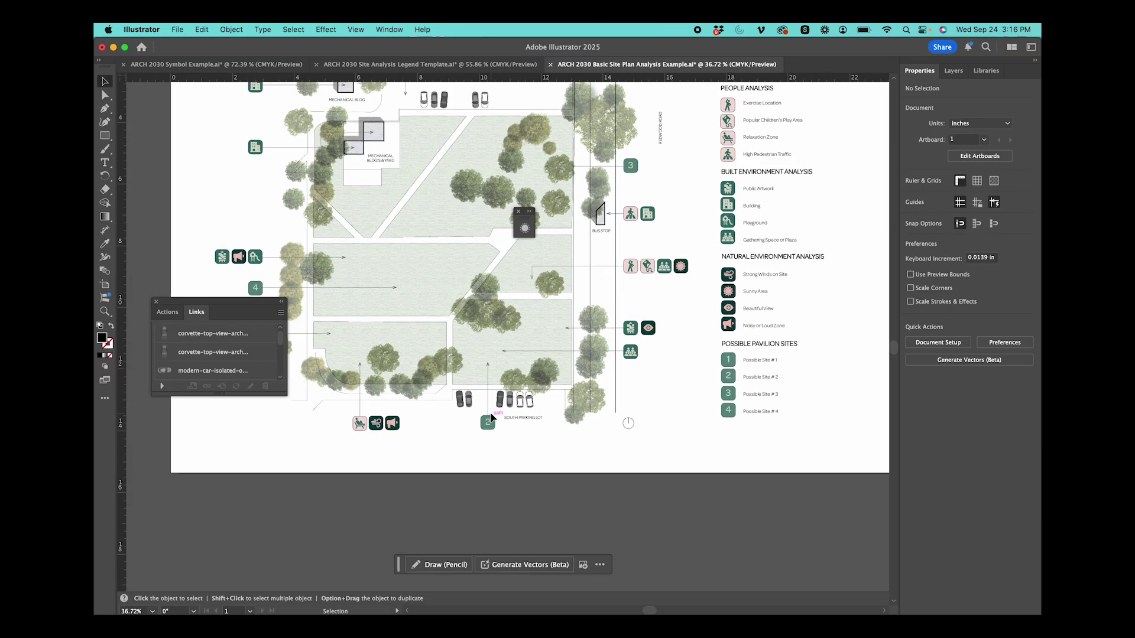
scroll(491, 422, "down", 3)
scroll(491, 423, "left", 2)
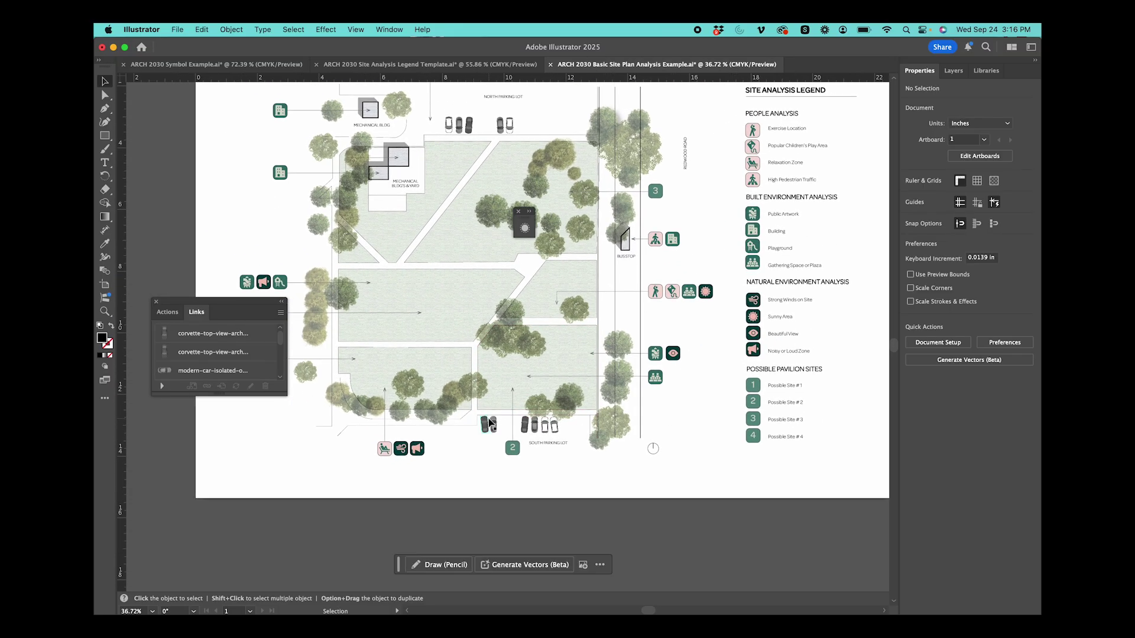
left_click(490, 422)
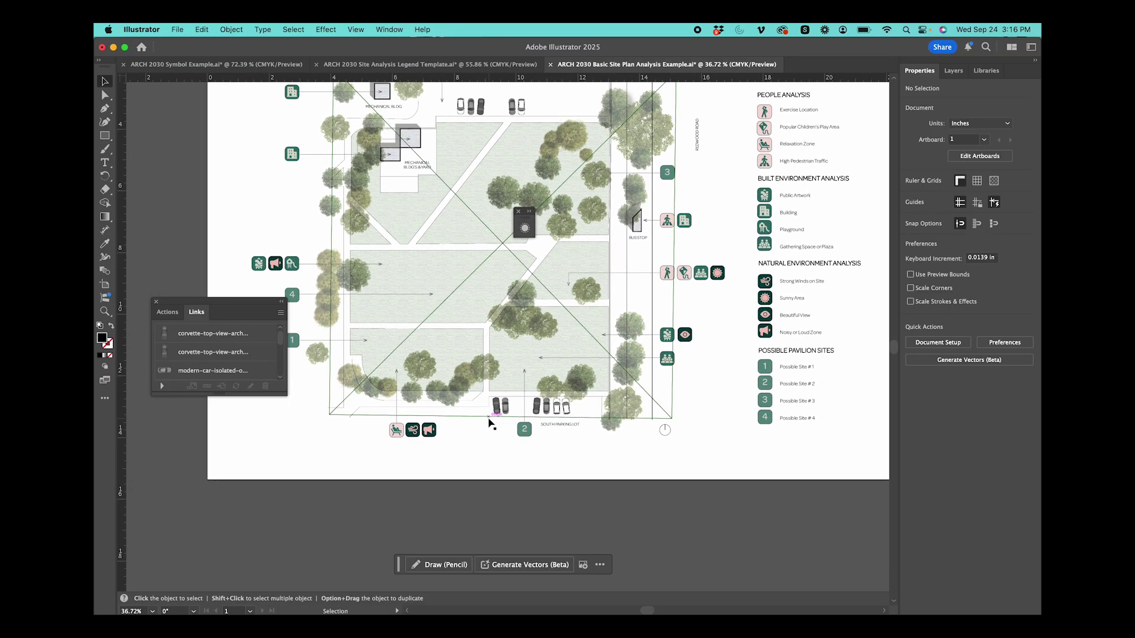
scroll(444, 232, "up", 4)
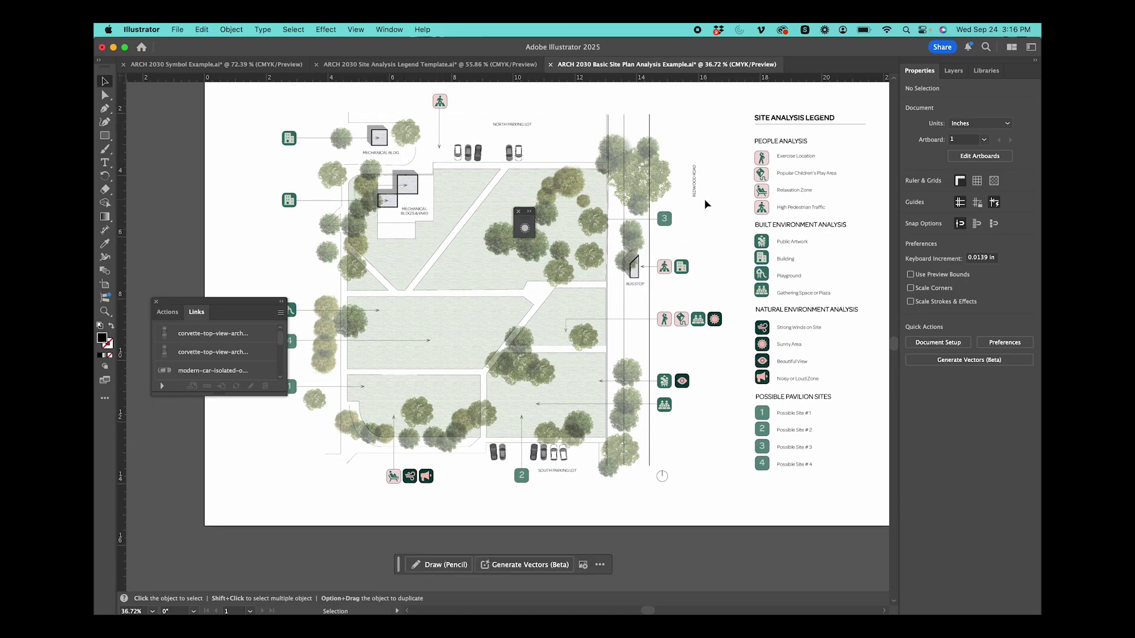
scroll(705, 204, "up", 3)
scroll(705, 204, "down", 5)
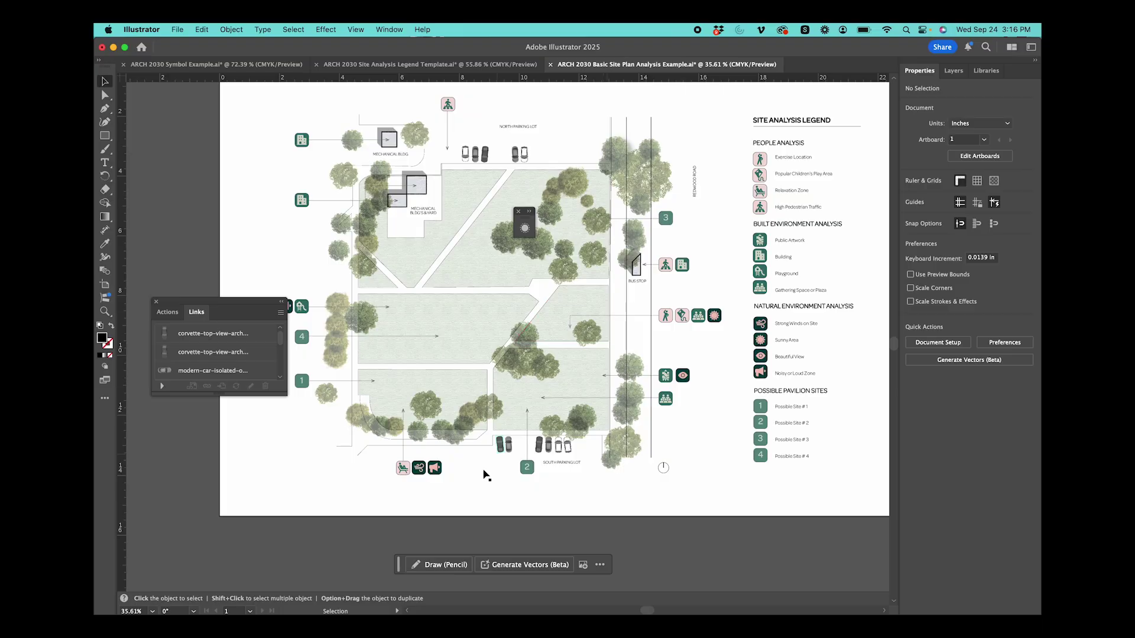
scroll(562, 477, "up", 5)
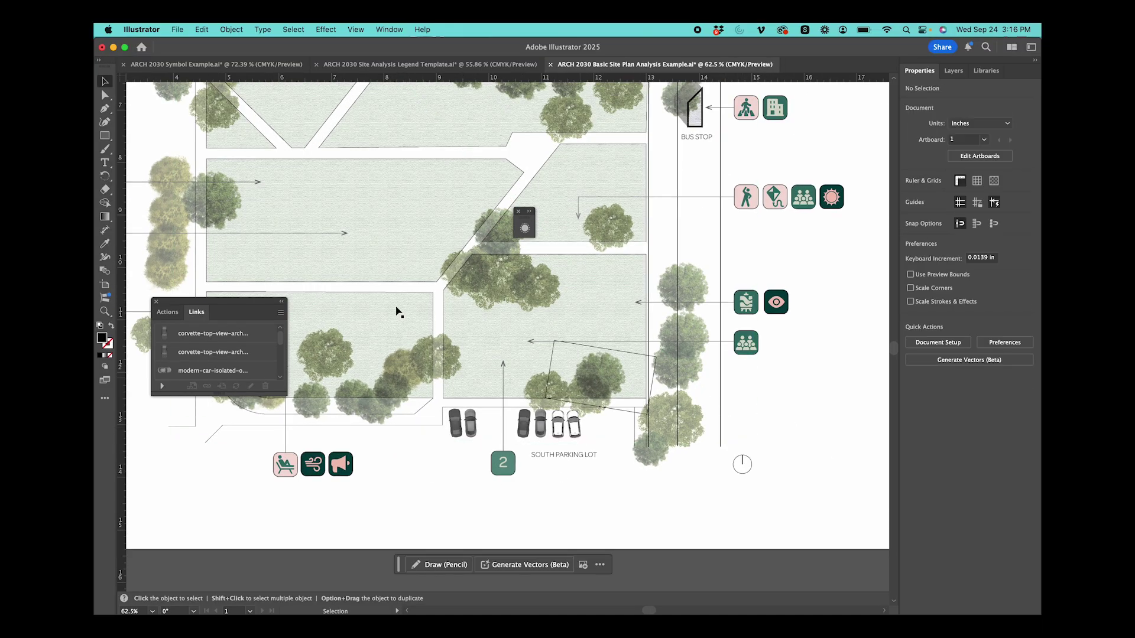
scroll(433, 300, "down", 5)
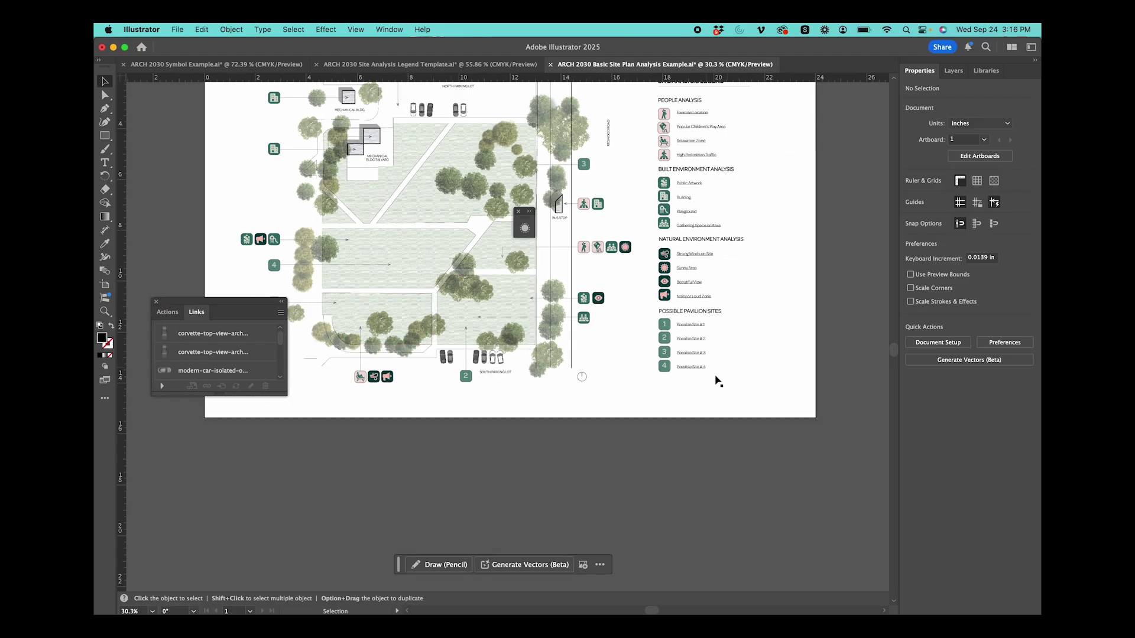
scroll(735, 362, "up", 4)
scroll(734, 361, "up", 2)
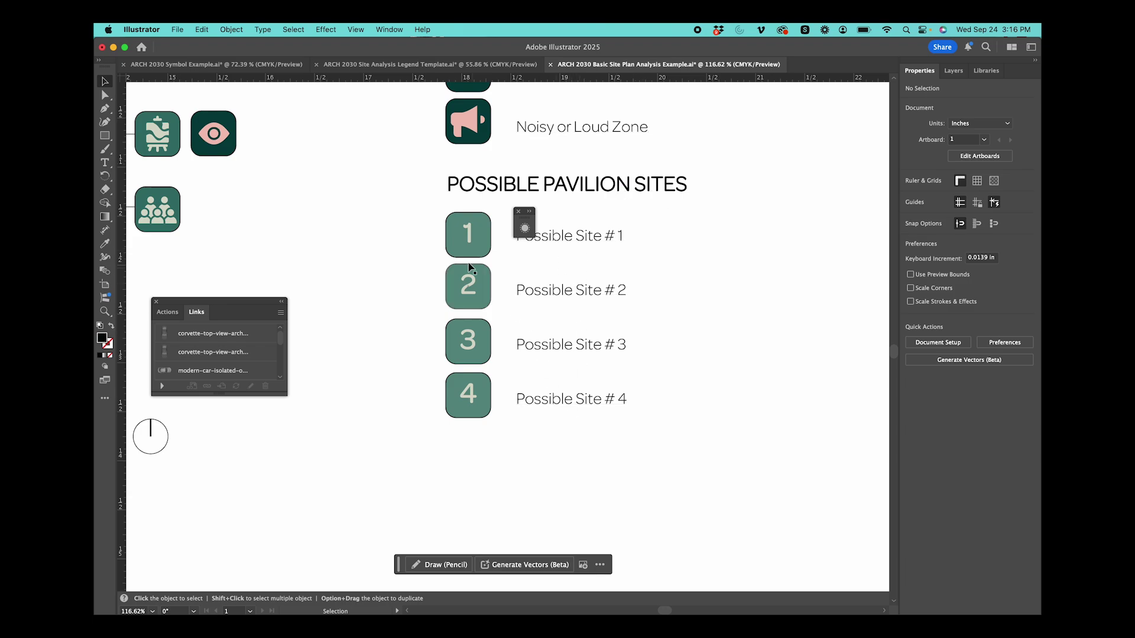
scroll(558, 464, "down", 7)
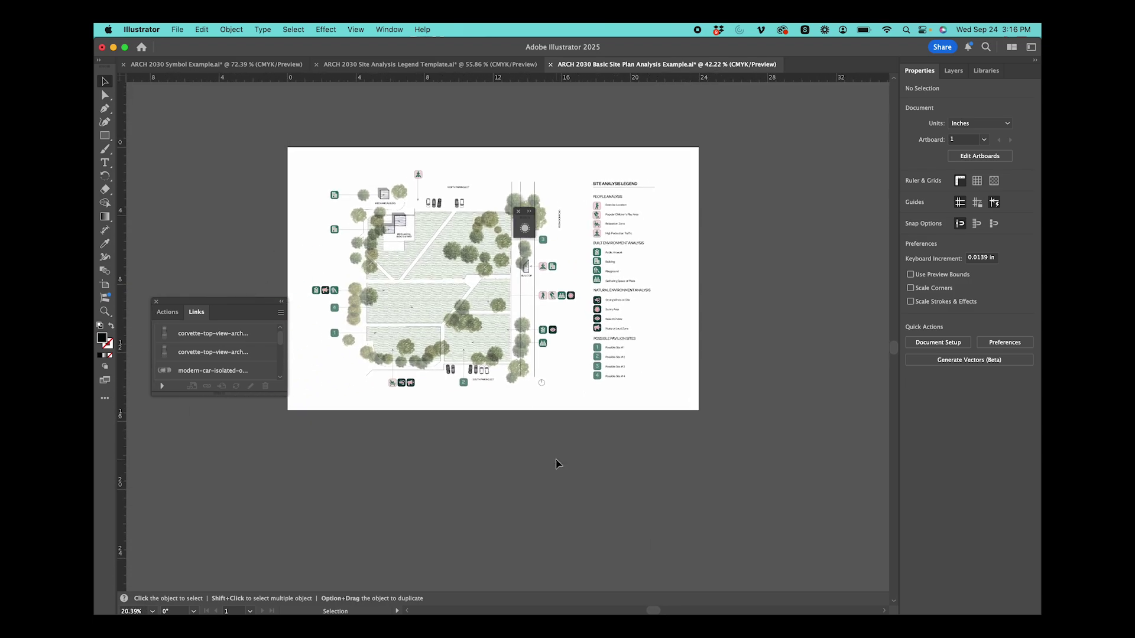
scroll(444, 282, "up", 5)
scroll(447, 279, "down", 5)
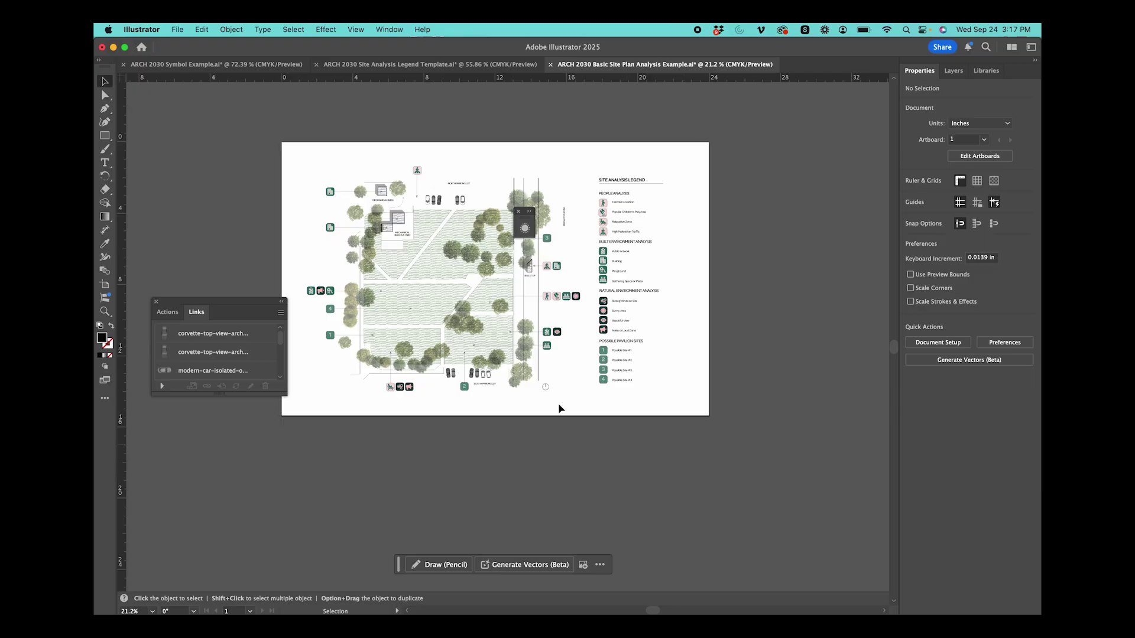
scroll(488, 343, "up", 4)
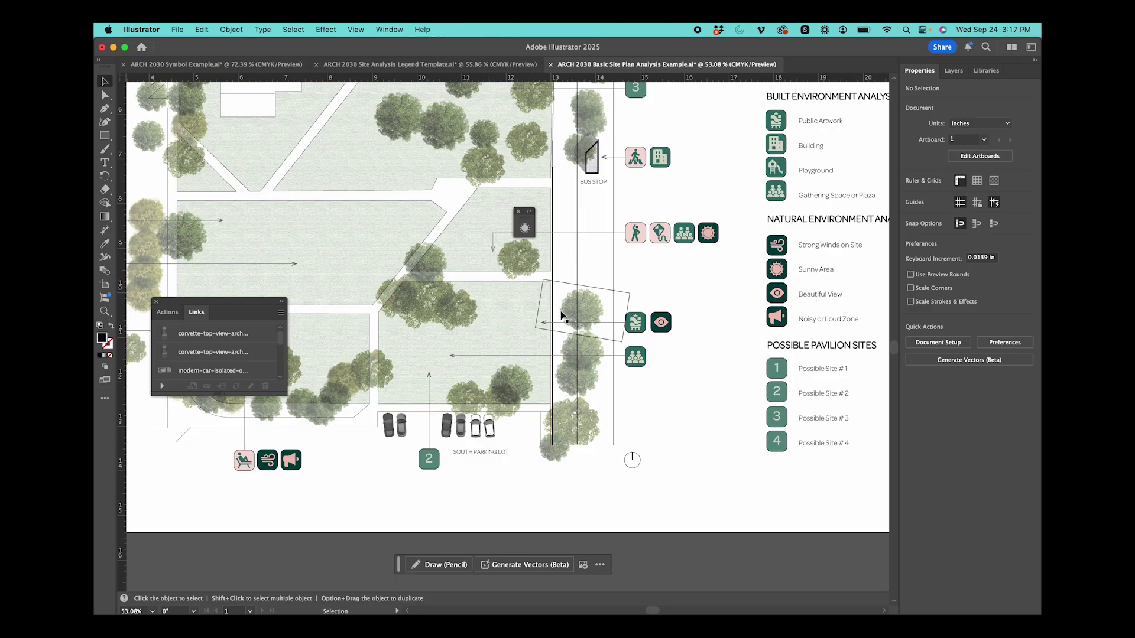
scroll(564, 301, "down", 5)
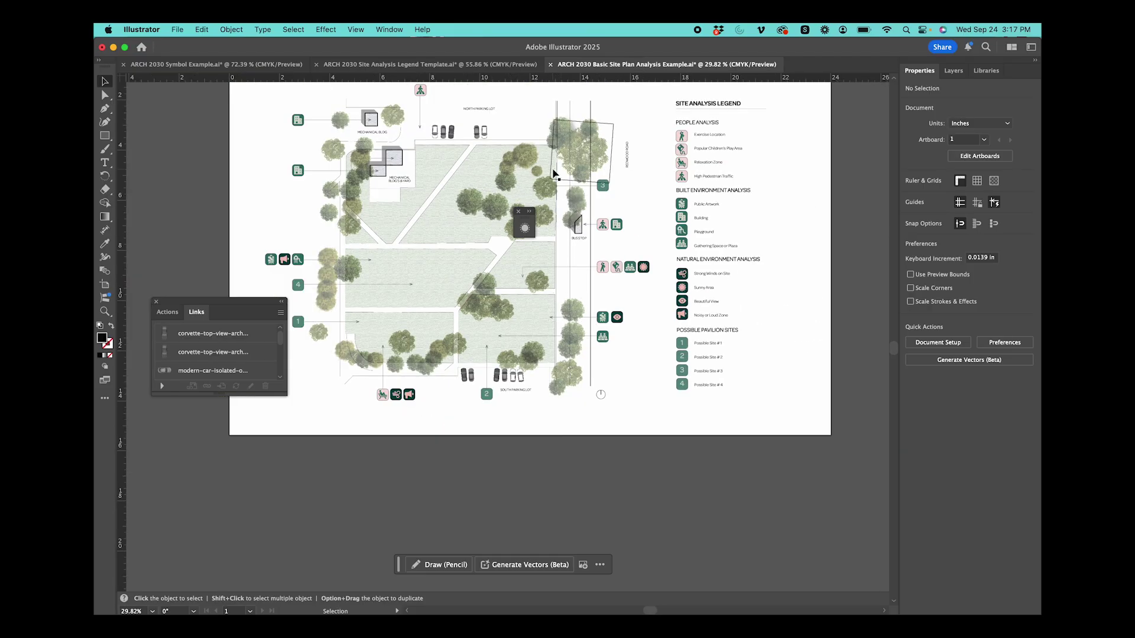
Raise the opacity of the grouped tree images to full strength
scroll(552, 168, "up", 5)
left_click(628, 145)
left_click(647, 152)
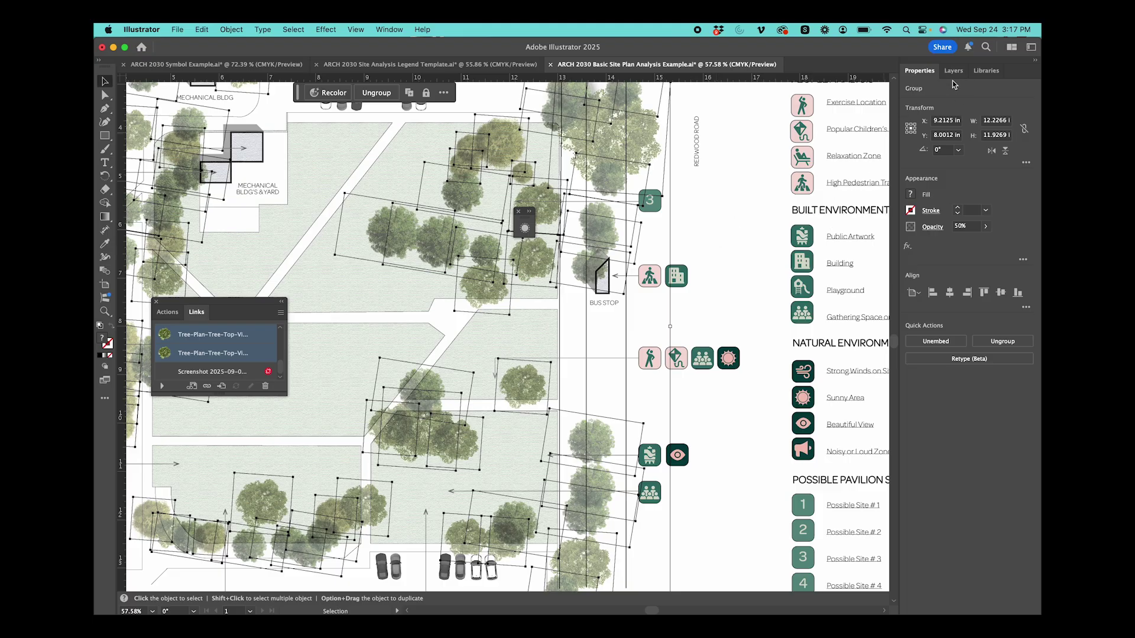
left_click(986, 226)
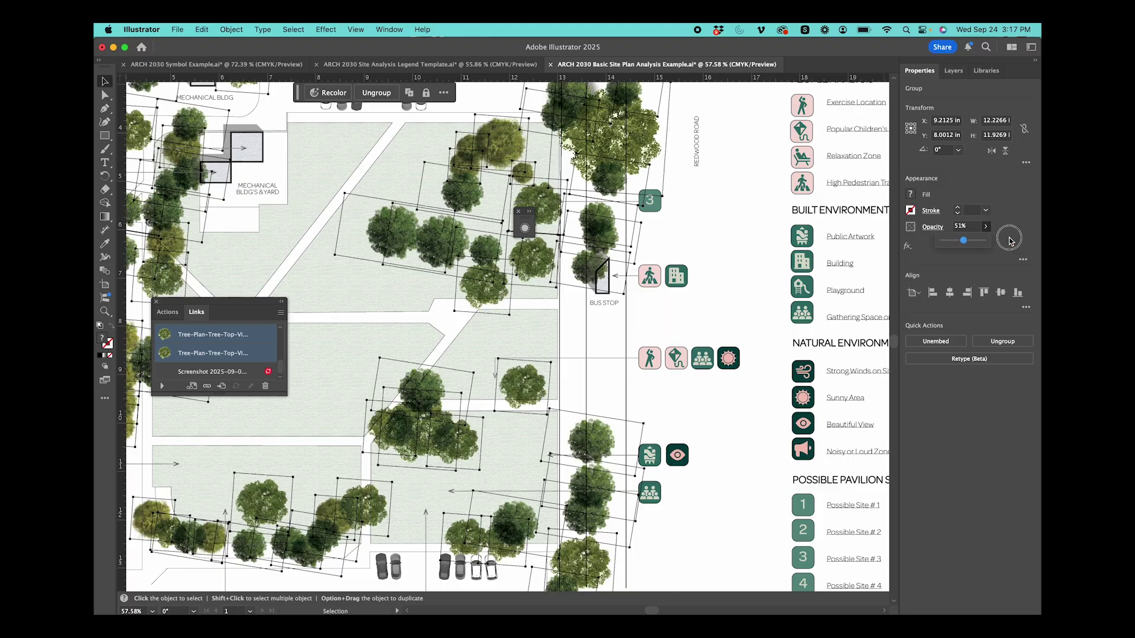
left_click(719, 208)
key("ctrl+0")
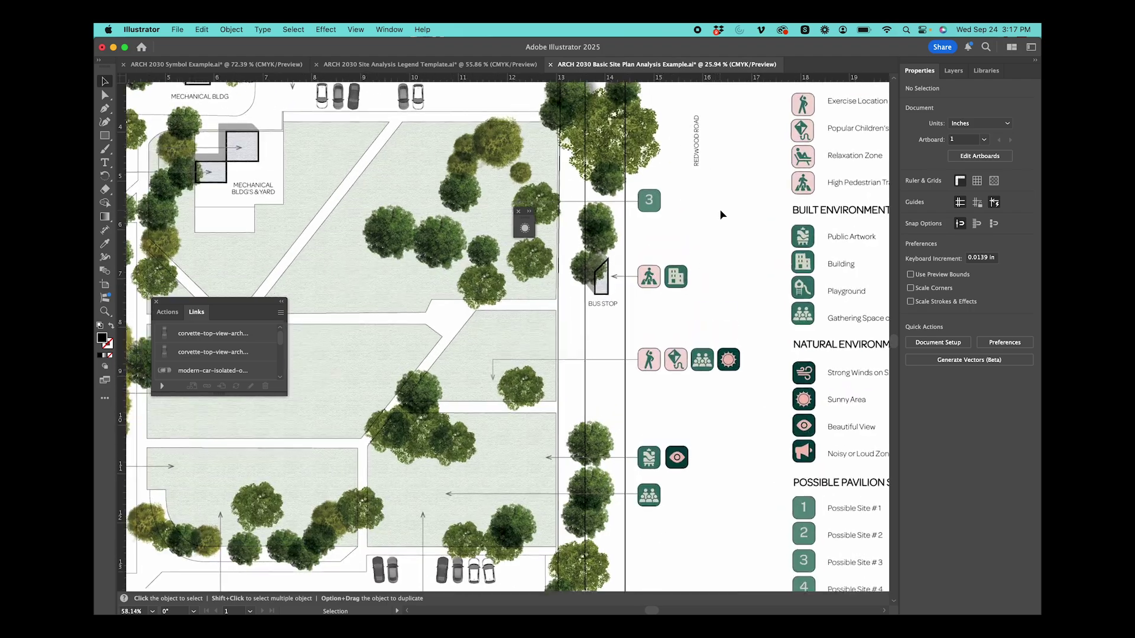
Undo the opacity change on the grouped tree images
left_click(953, 70)
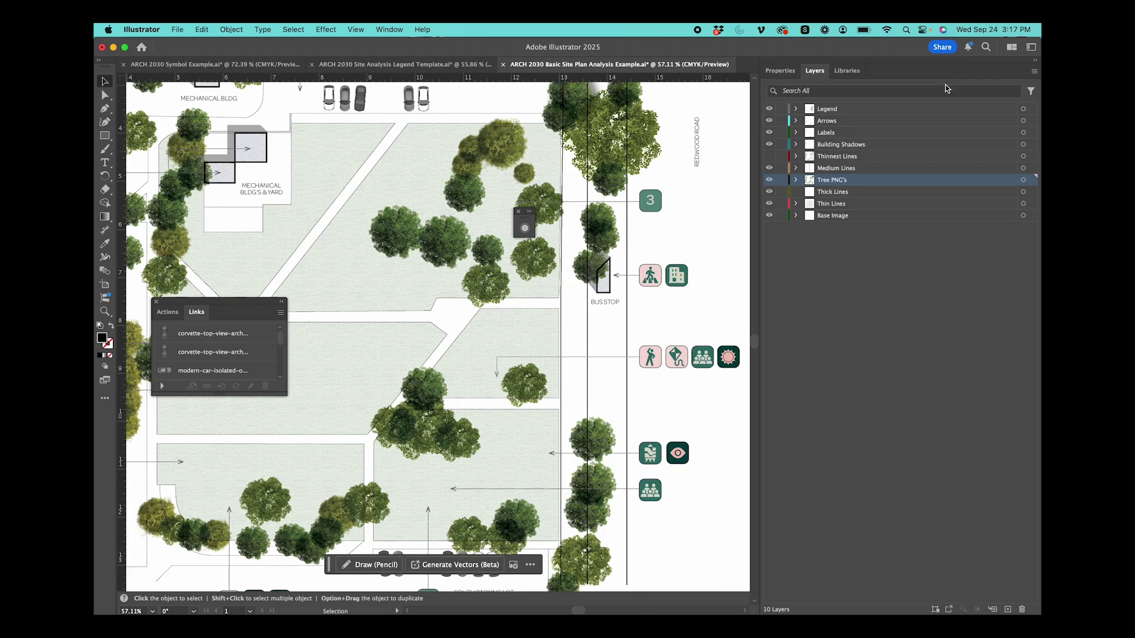
key("super+shift+z")
key("super+shift+z")
key("super+shift+z")
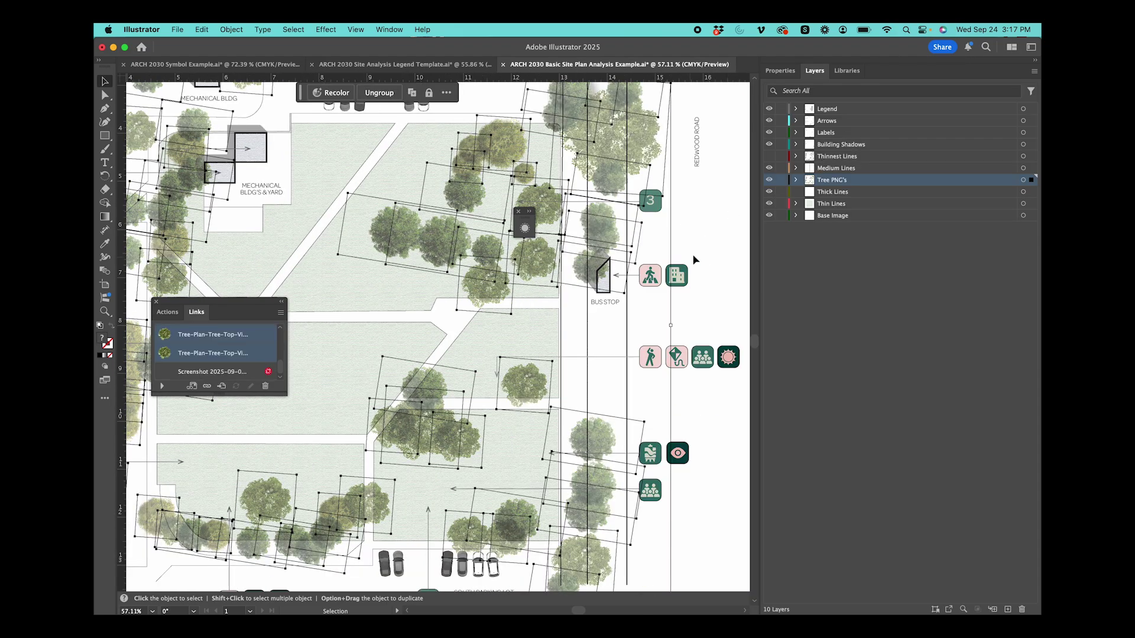
Examine the site plan up close and as a whole, with its trees, lawns, arrows and legend
scroll(556, 338, "down", 3)
scroll(556, 338, "down", 1)
scroll(556, 338, "down", 3)
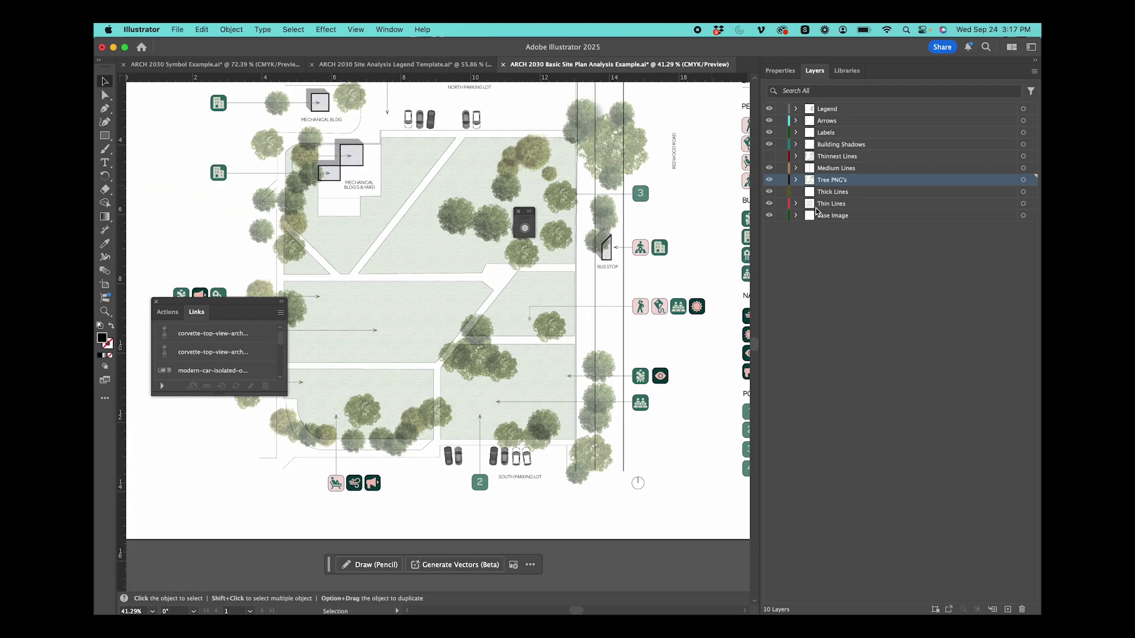
scroll(580, 213, "up", 3)
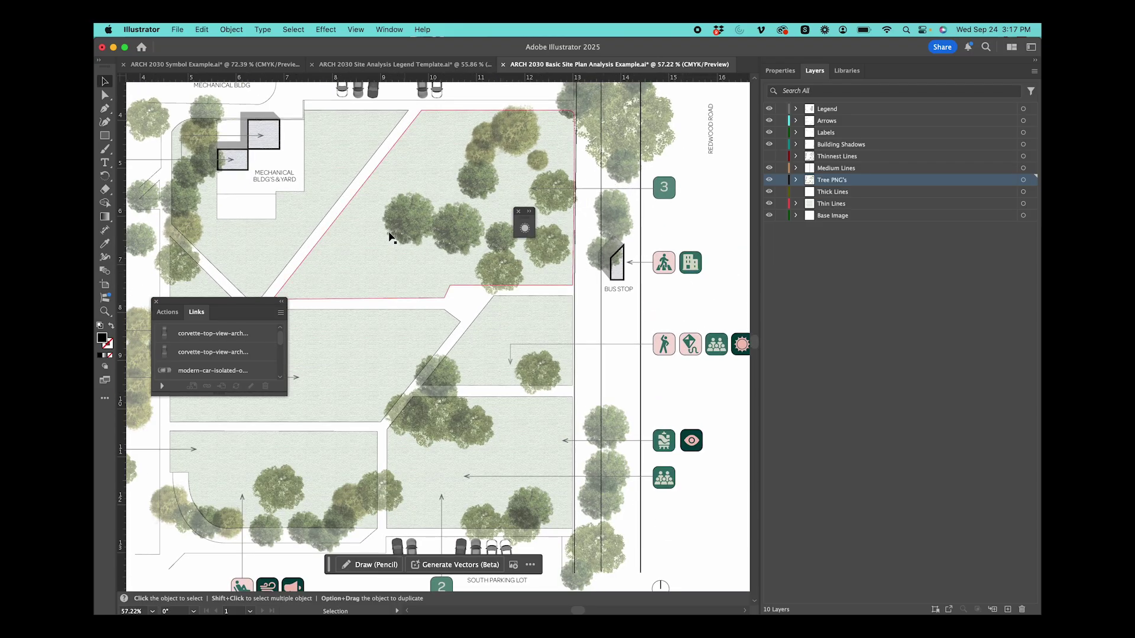
scroll(420, 240, "down", 2)
scroll(420, 240, "down", 2)
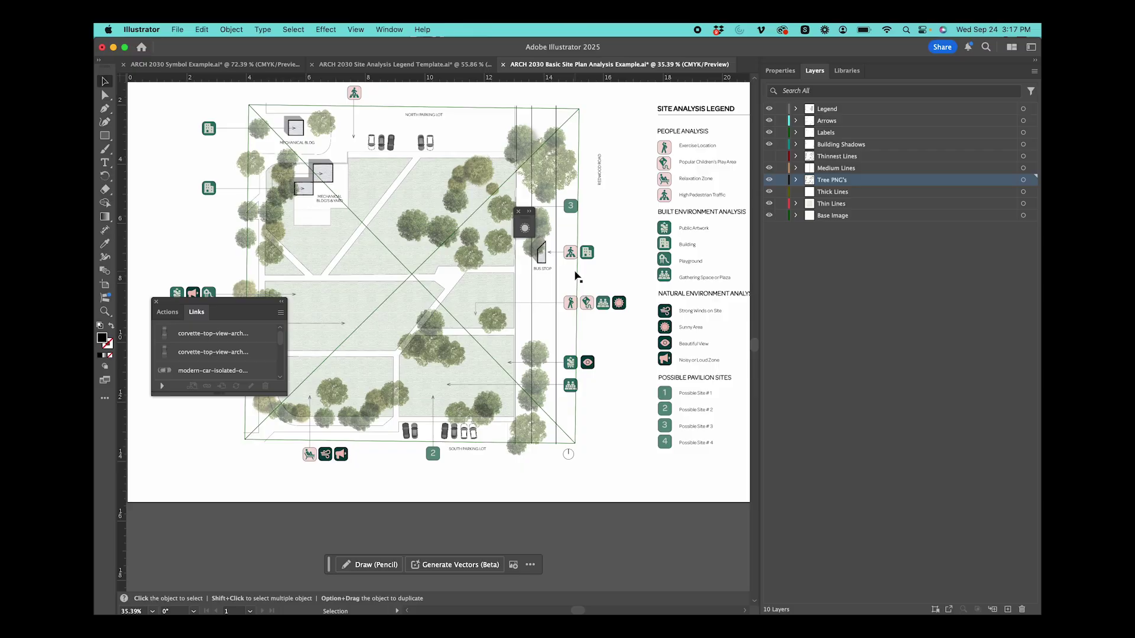
scroll(576, 276, "down", 1)
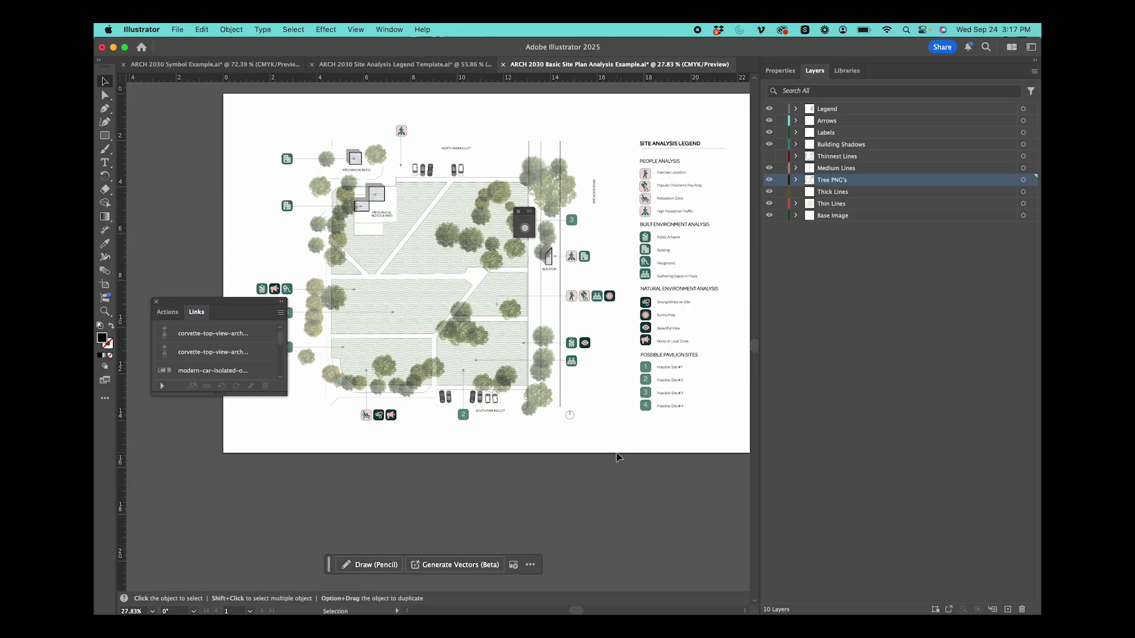